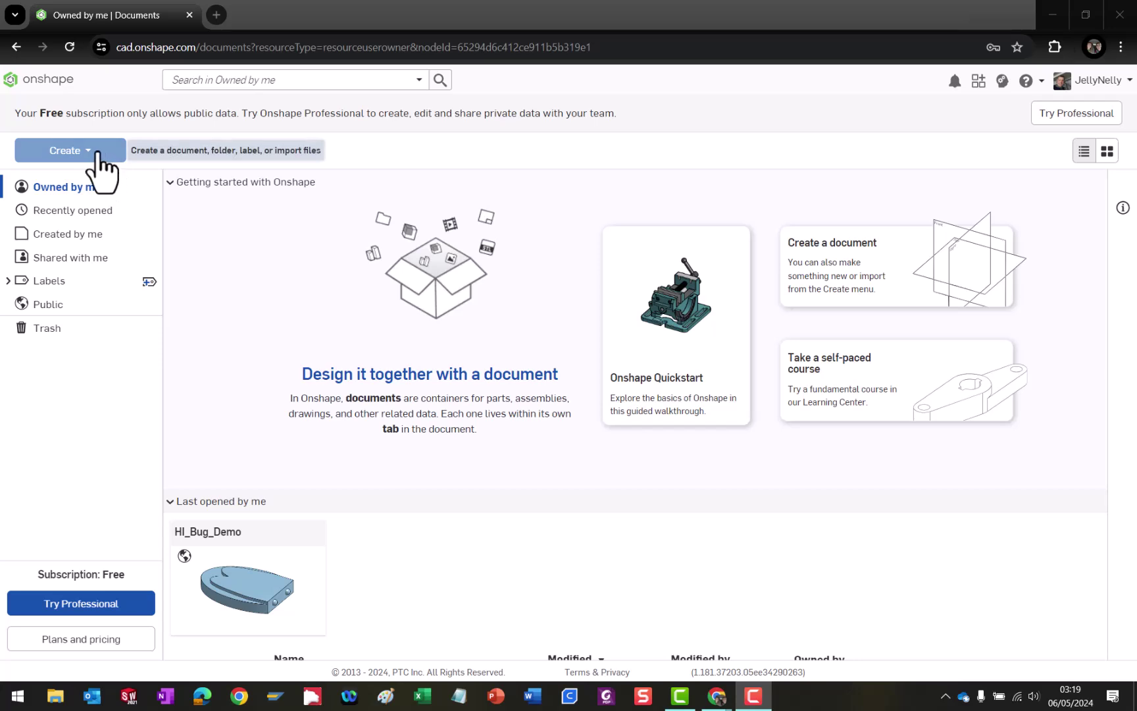
Create a new public document named Bug_Lure.
{"action": "left_click", "coordinate": [92, 152]}
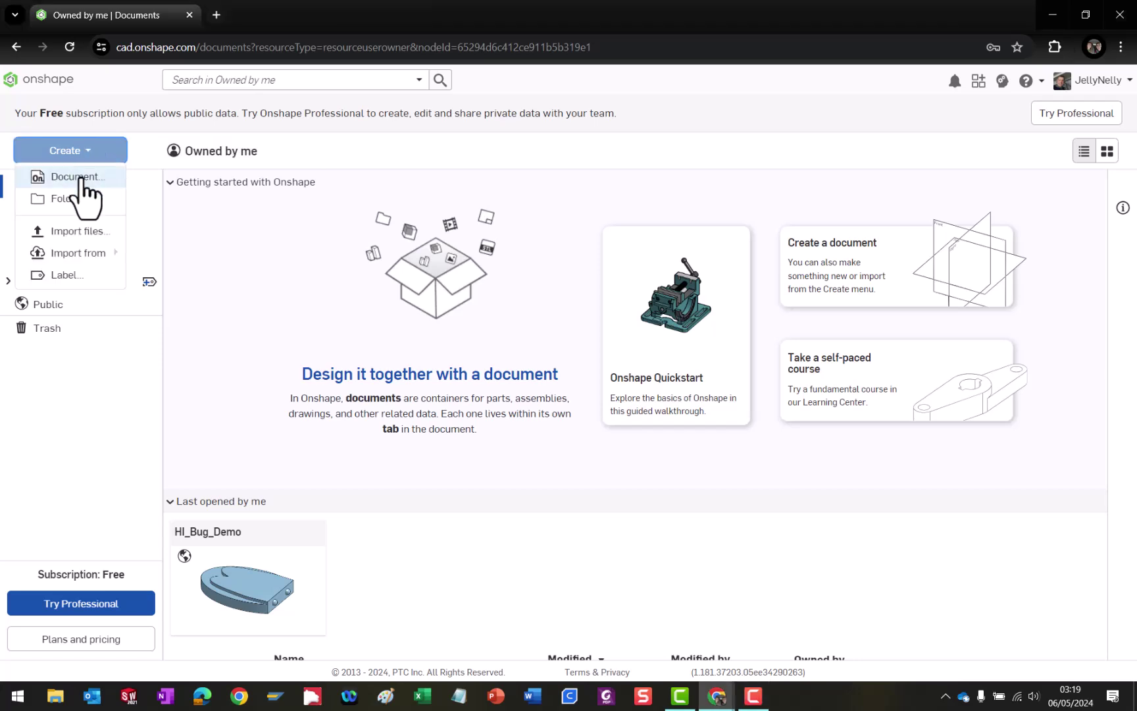
{"action": "left_click", "coordinate": [82, 179]}
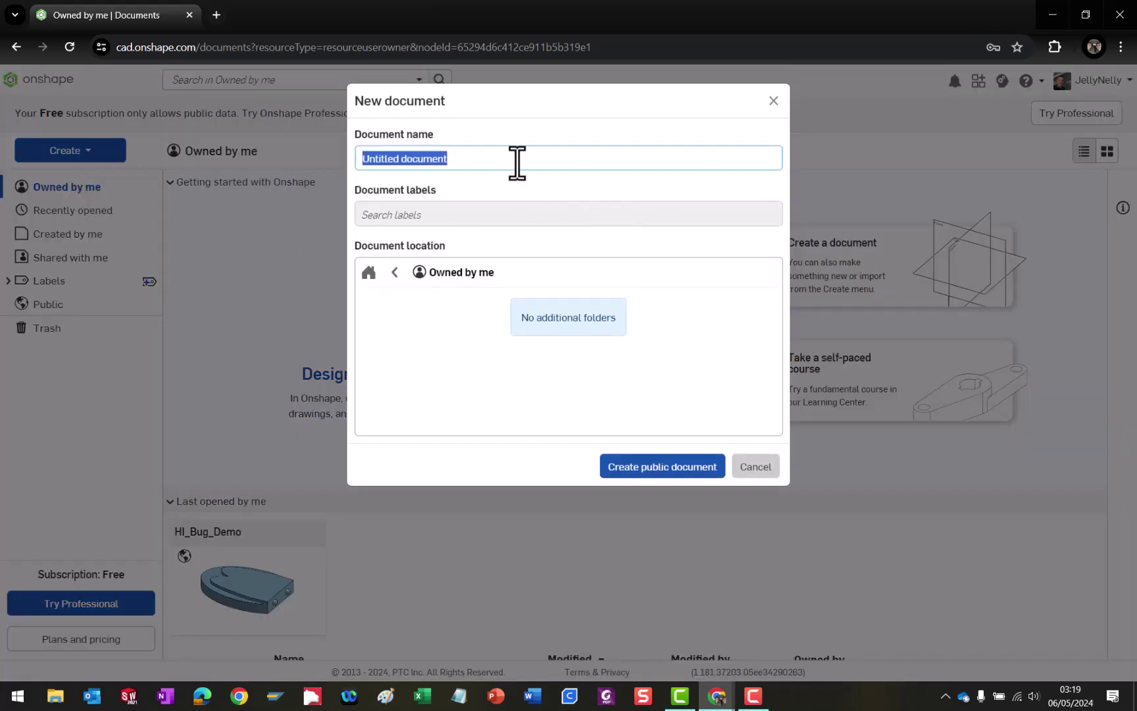
{"action": "type", "text": "Bug_Lure"}
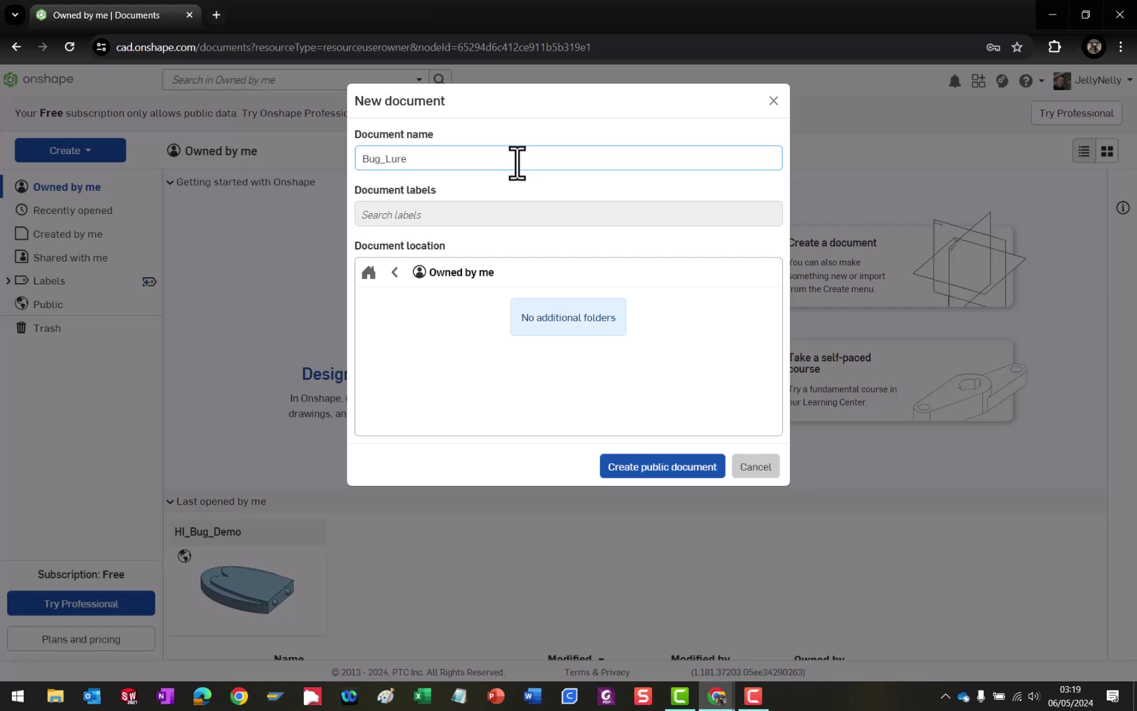
{"action": "left_click", "coordinate": [680, 471]}
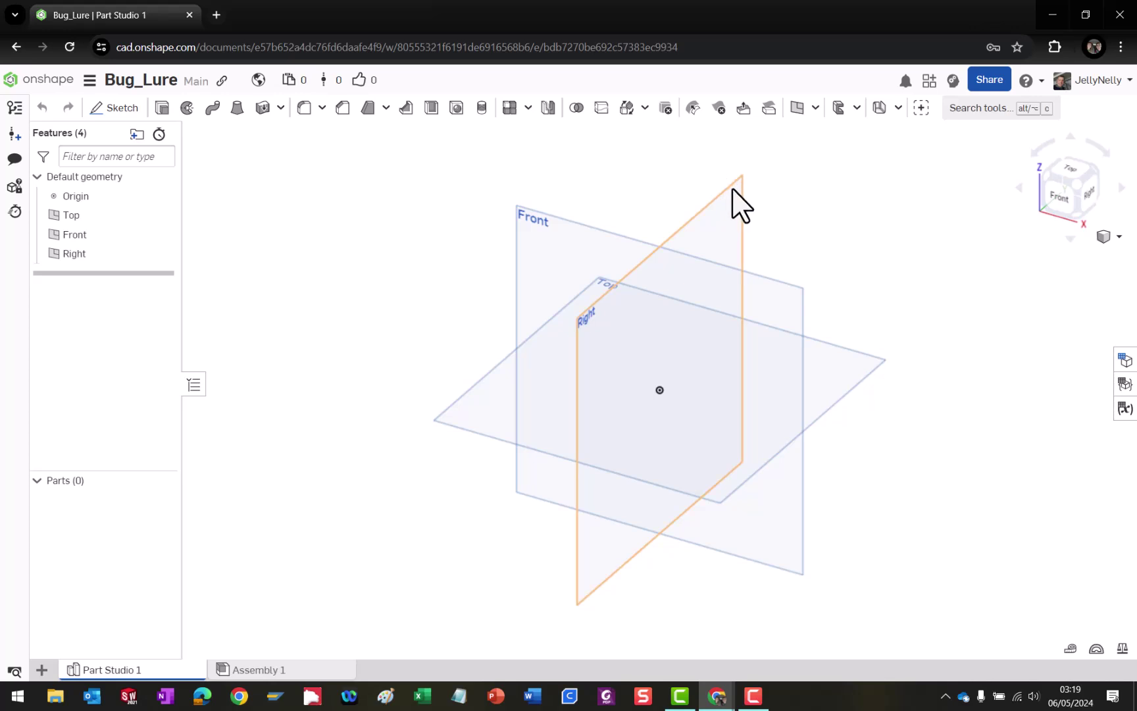
Select the Right, Front and Top planes together and deselect them.
{"action": "left_click", "coordinate": [736, 204]}
{"action": "left_click", "coordinate": [783, 284]}
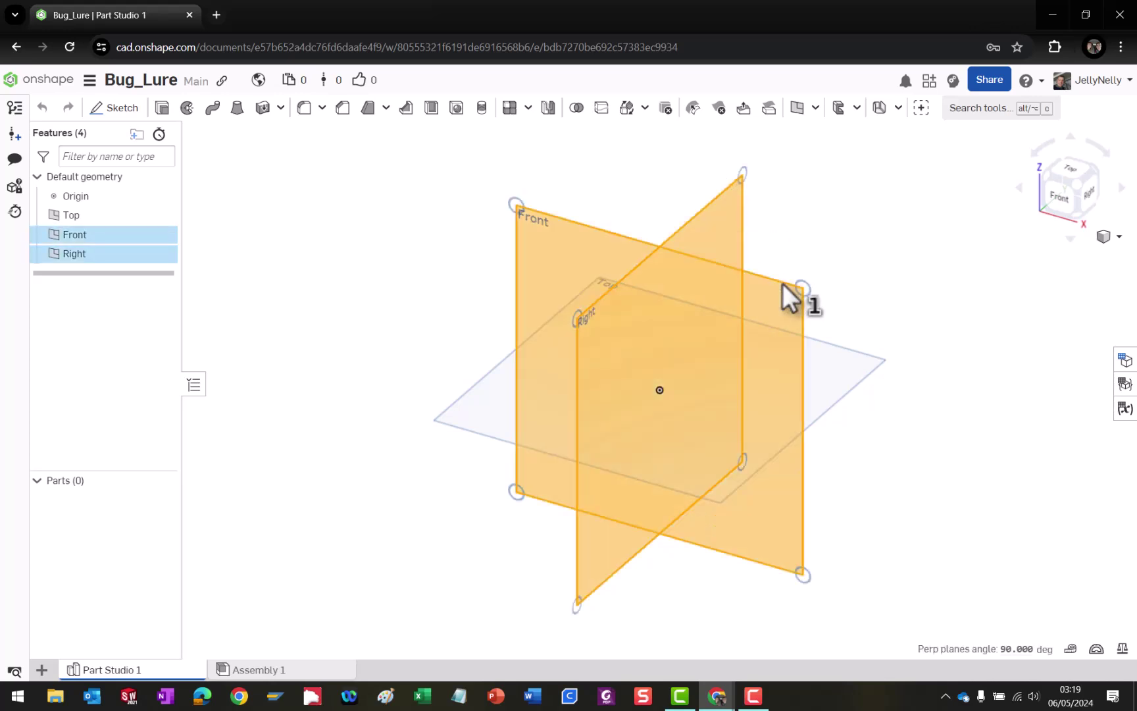
{"action": "left_click", "coordinate": [850, 342]}
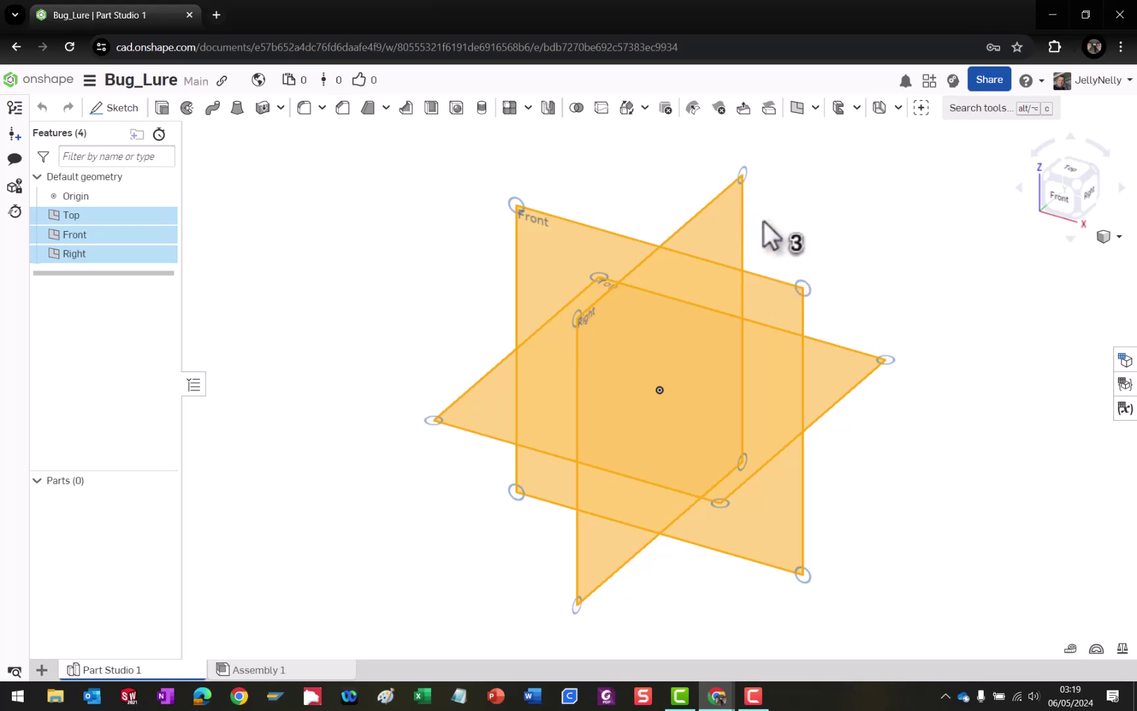
{"action": "left_click", "coordinate": [823, 227]}
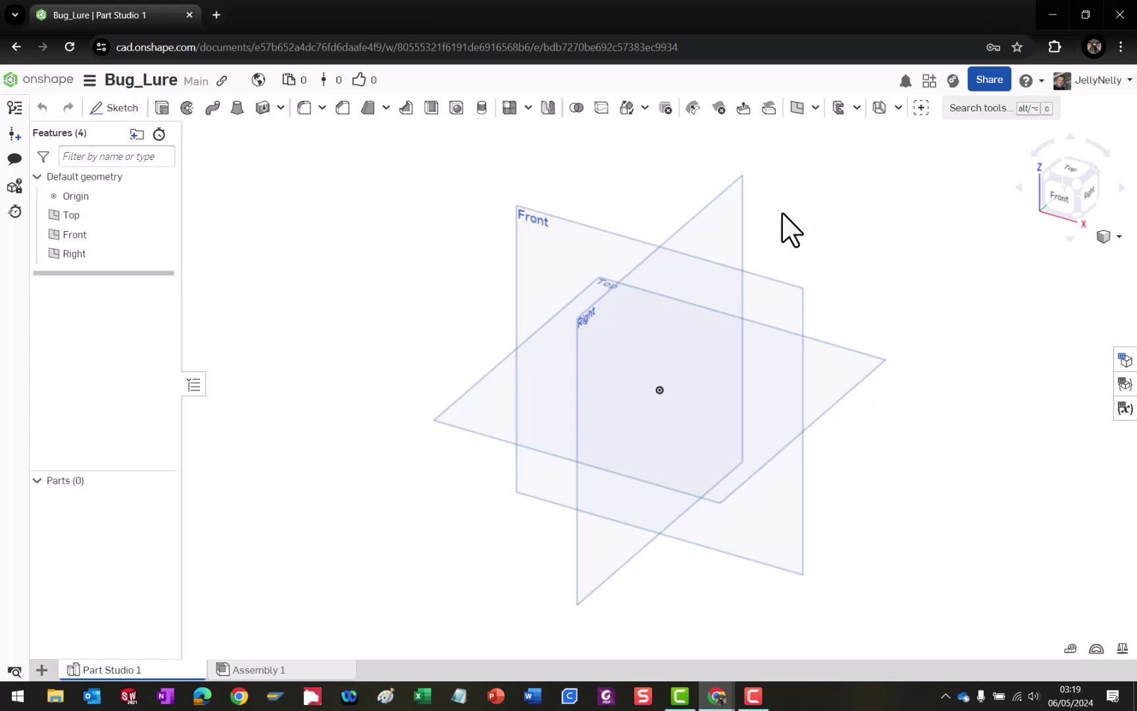
Reselect all three default planes and clear the selection.
{"action": "left_click", "coordinate": [787, 282]}
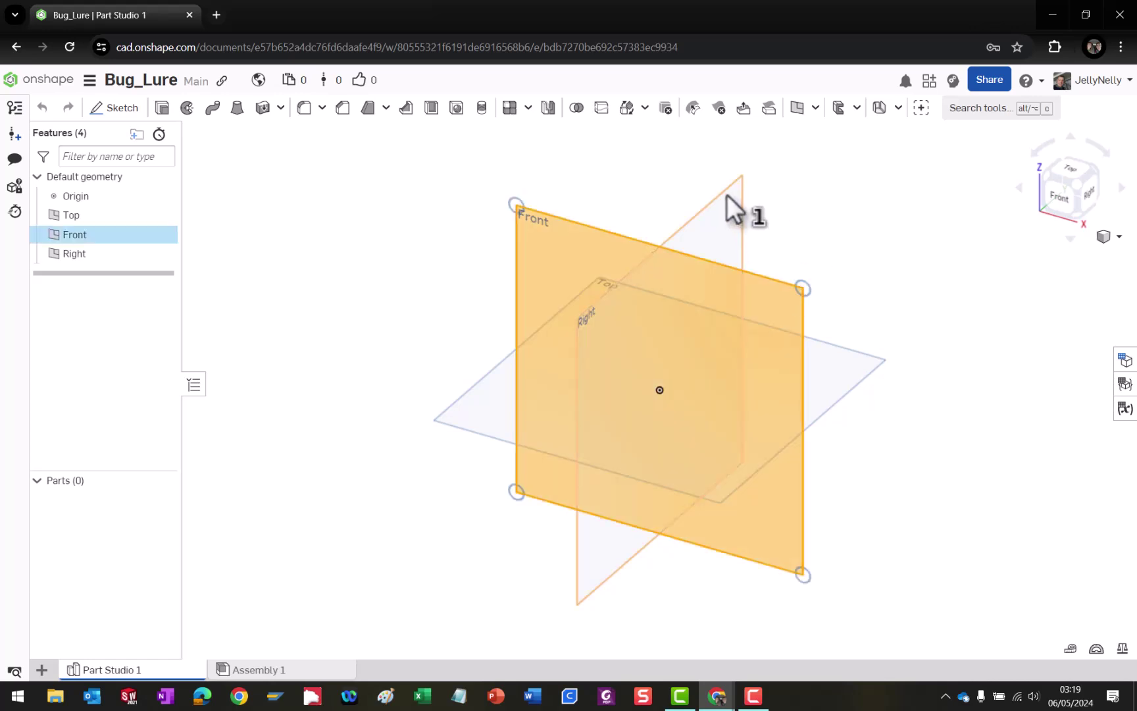
{"action": "left_click", "coordinate": [726, 195]}
{"action": "left_click", "coordinate": [848, 346]}
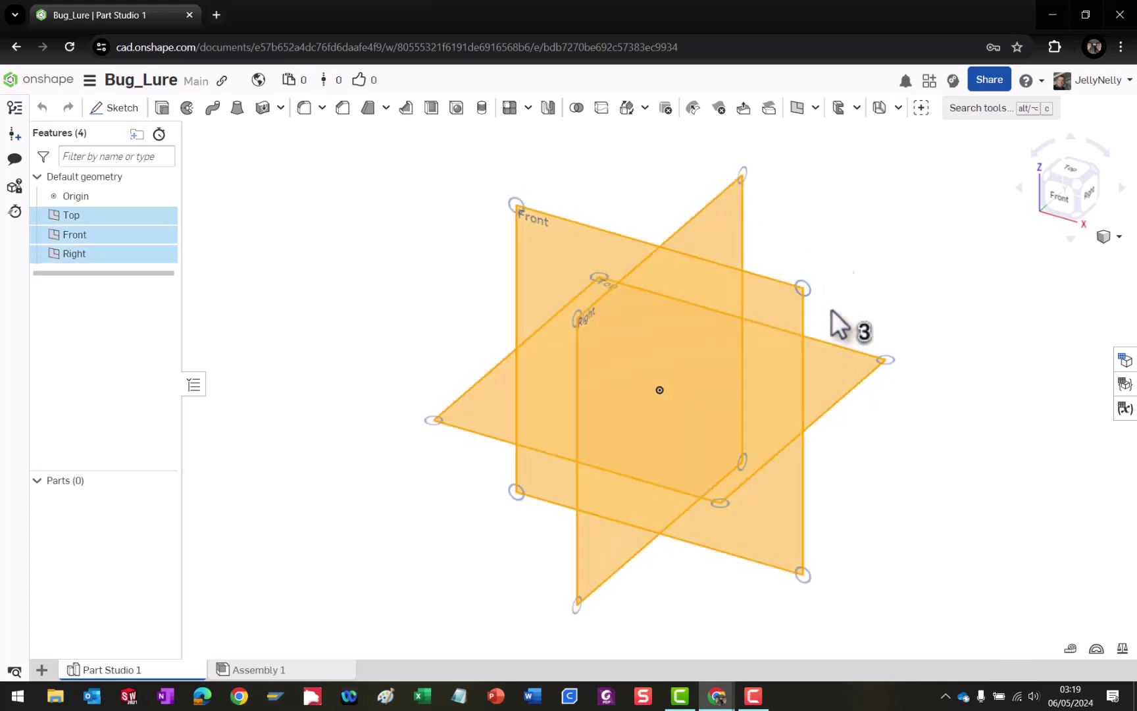
{"action": "right_click", "coordinate": [813, 233]}
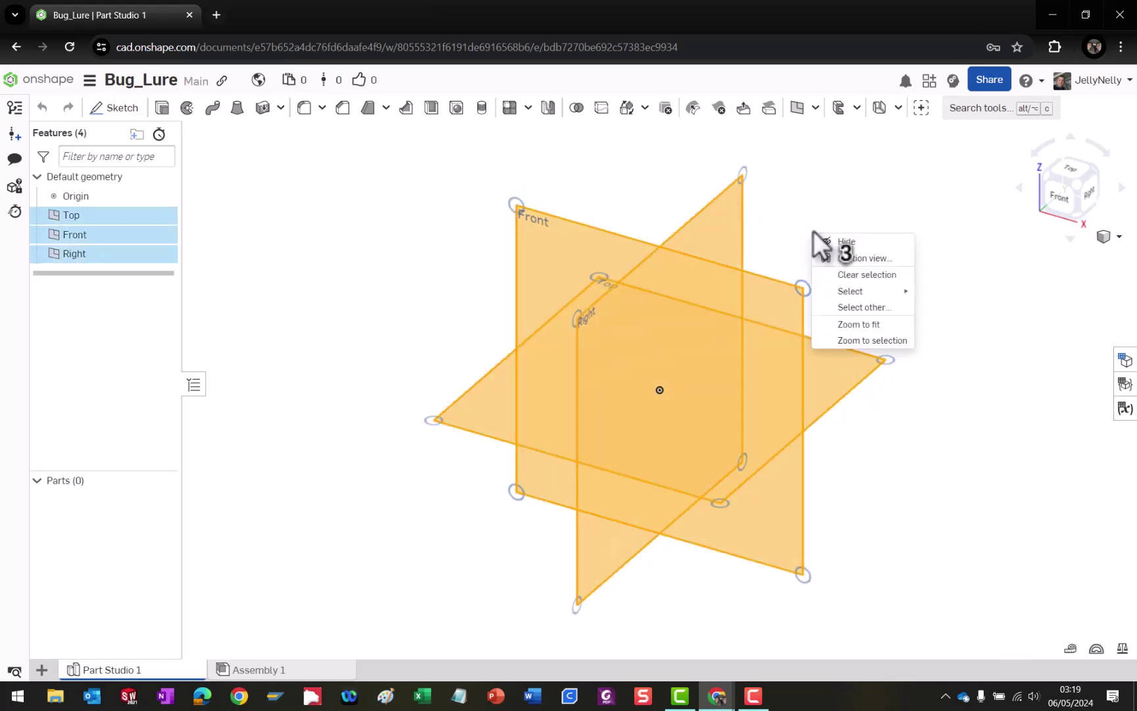
{"action": "left_click", "coordinate": [859, 275]}
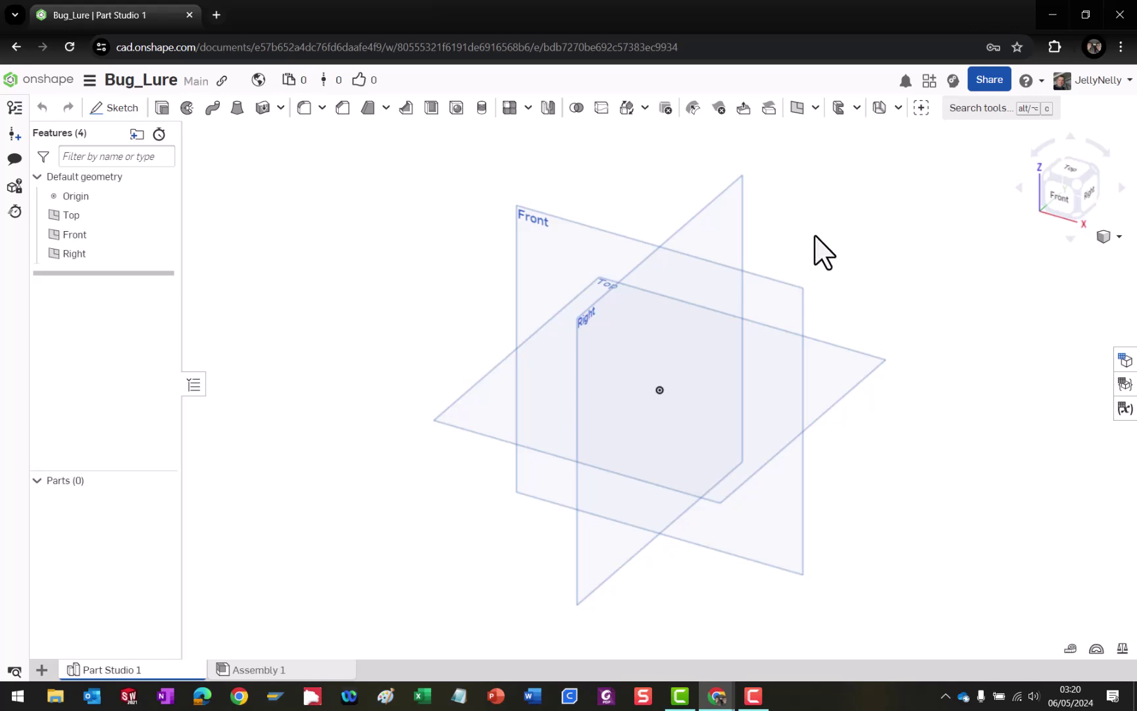
Examine the default planes from the front, the right side and an isometric angle, ending in the default three-dimensional orientation.
{"action": "right_click_drag", "start_coordinate": [814, 235], "coordinate": [869, 285]}
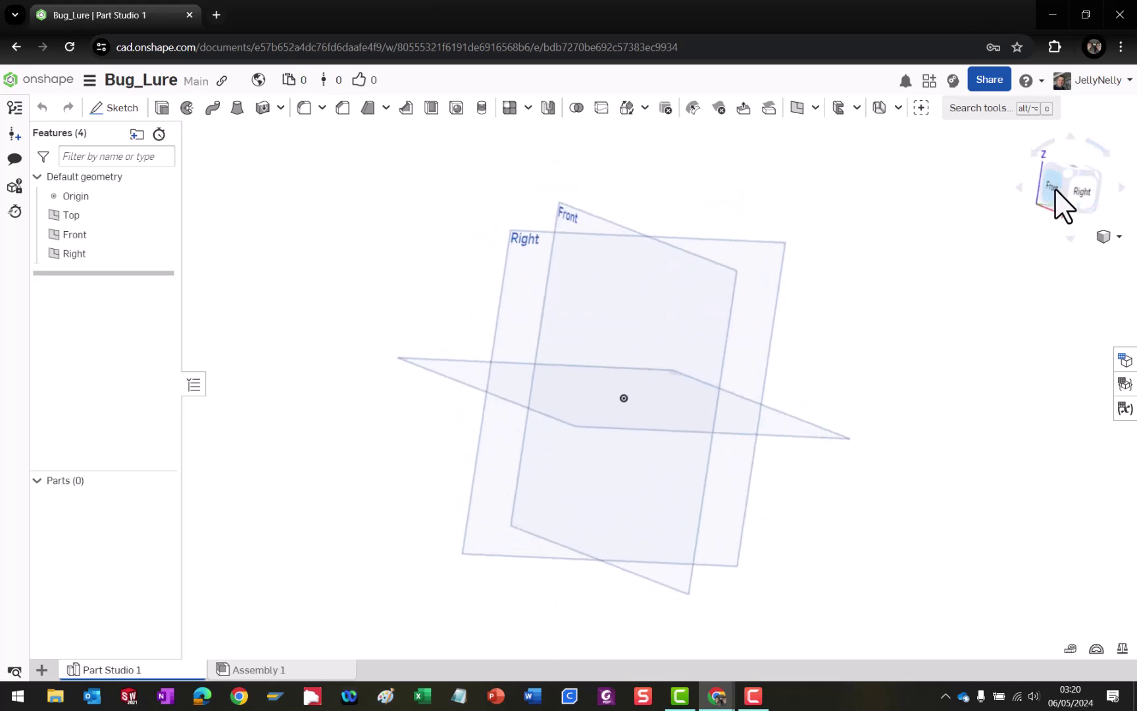
{"action": "left_click", "coordinate": [1054, 189]}
{"action": "left_click", "coordinate": [1089, 173]}
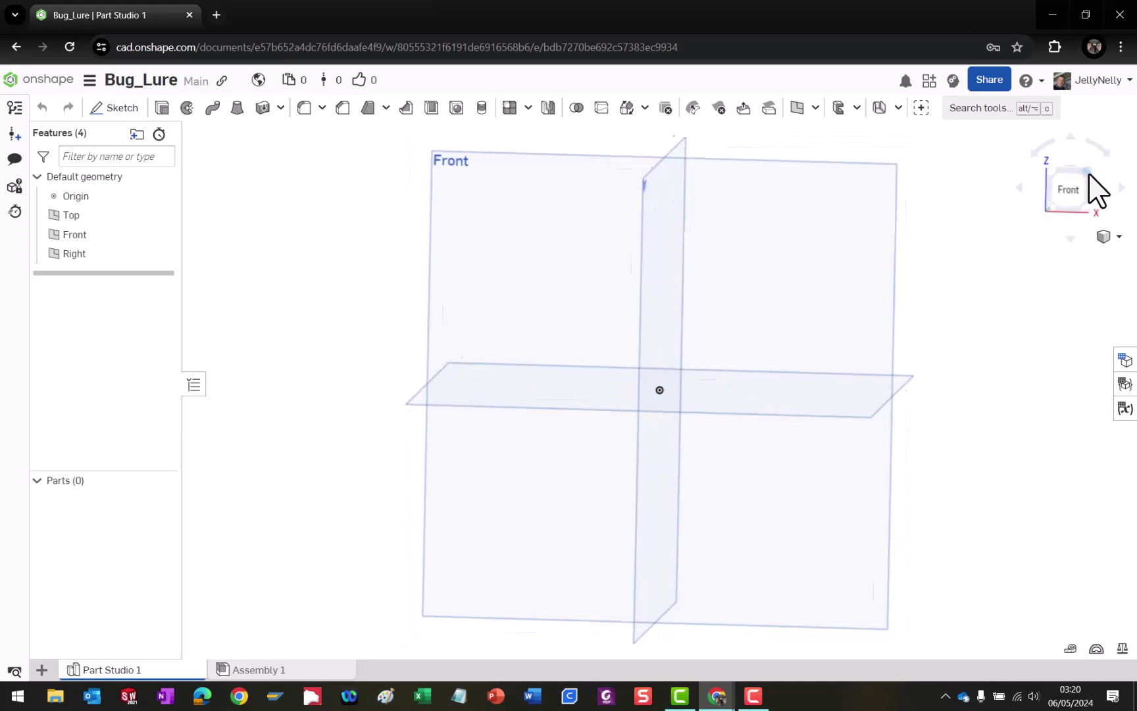
{"action": "left_click", "coordinate": [1095, 201]}
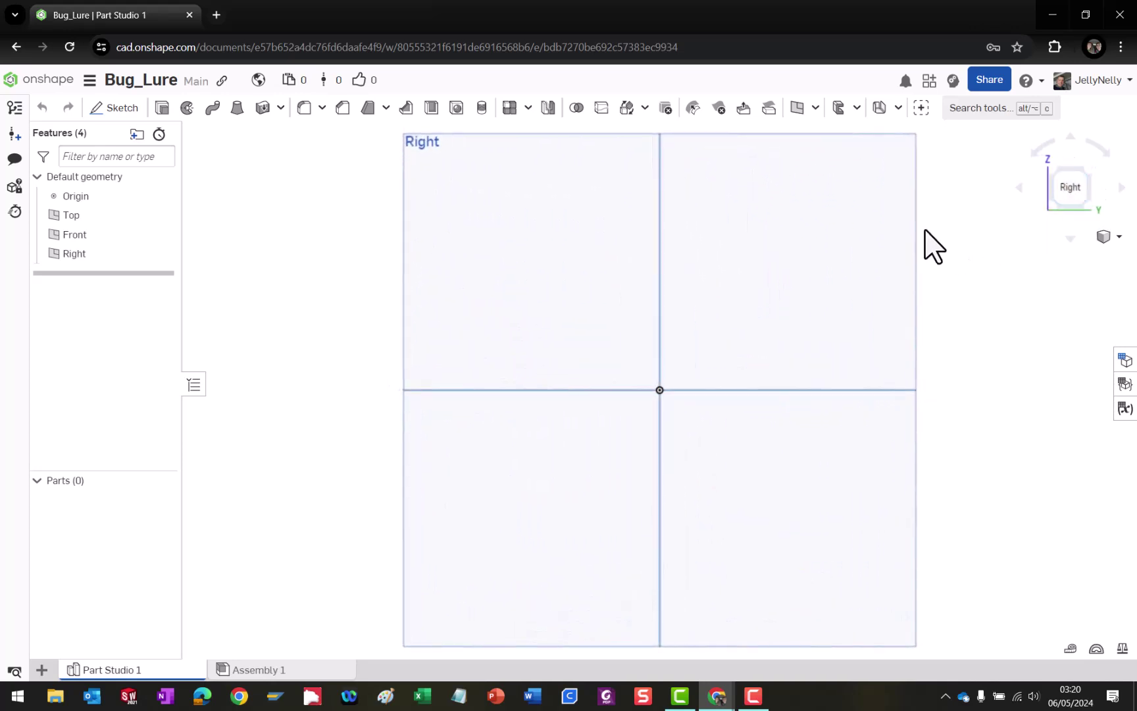
{"action": "key", "text": "shift+7"}
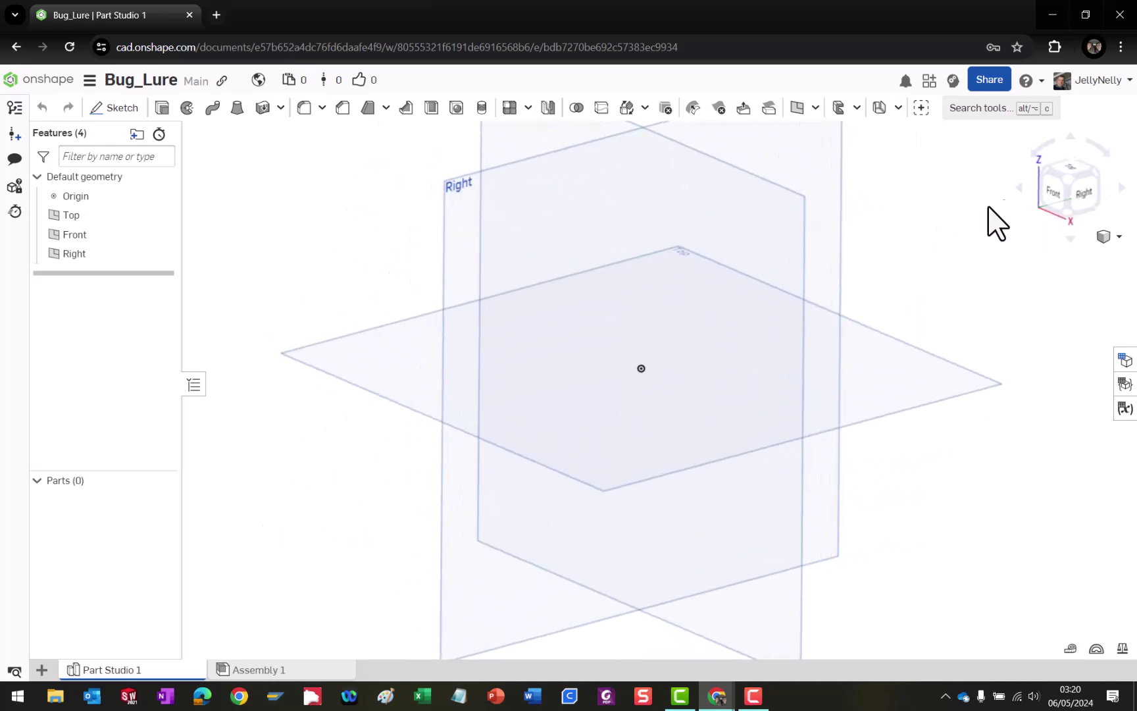
{"action": "left_click", "coordinate": [1066, 186]}
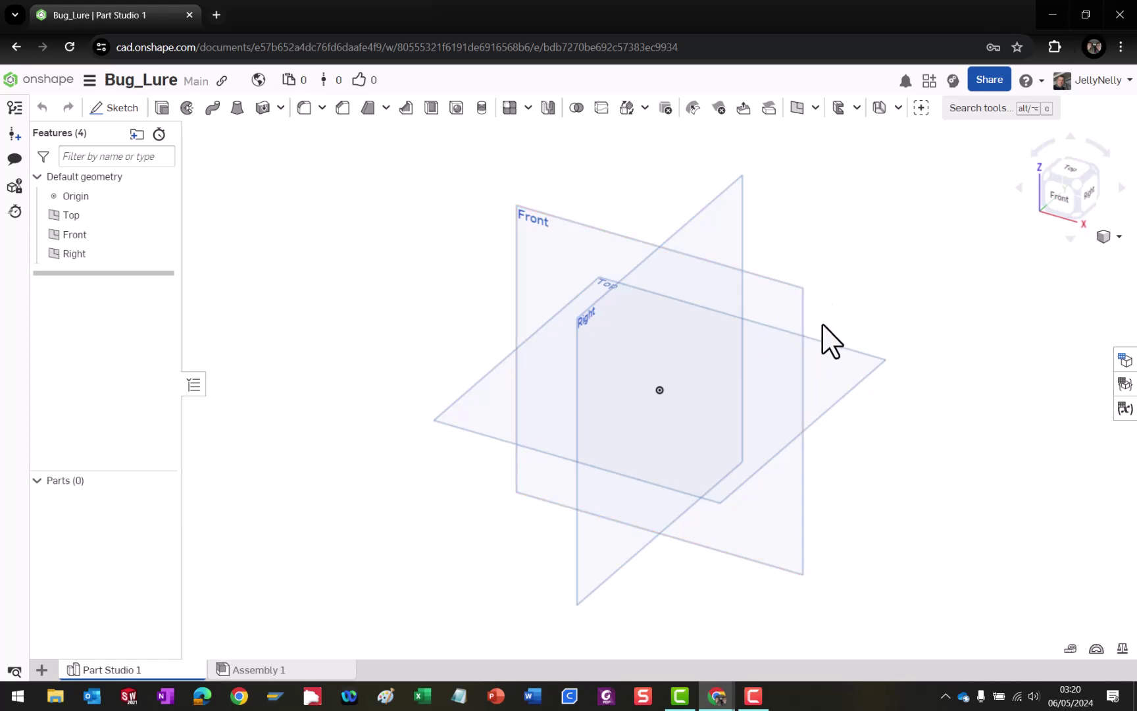
Examine the default planes at closer and wider zoom levels around different points of the model.
{"action": "scroll", "coordinate": [827, 341], "scroll_direction": "up", "scroll_amount": 3}
{"action": "scroll", "coordinate": [830, 342], "scroll_direction": "down", "scroll_amount": 5}
{"action": "scroll", "coordinate": [757, 366], "scroll_direction": "up", "scroll_amount": 5}
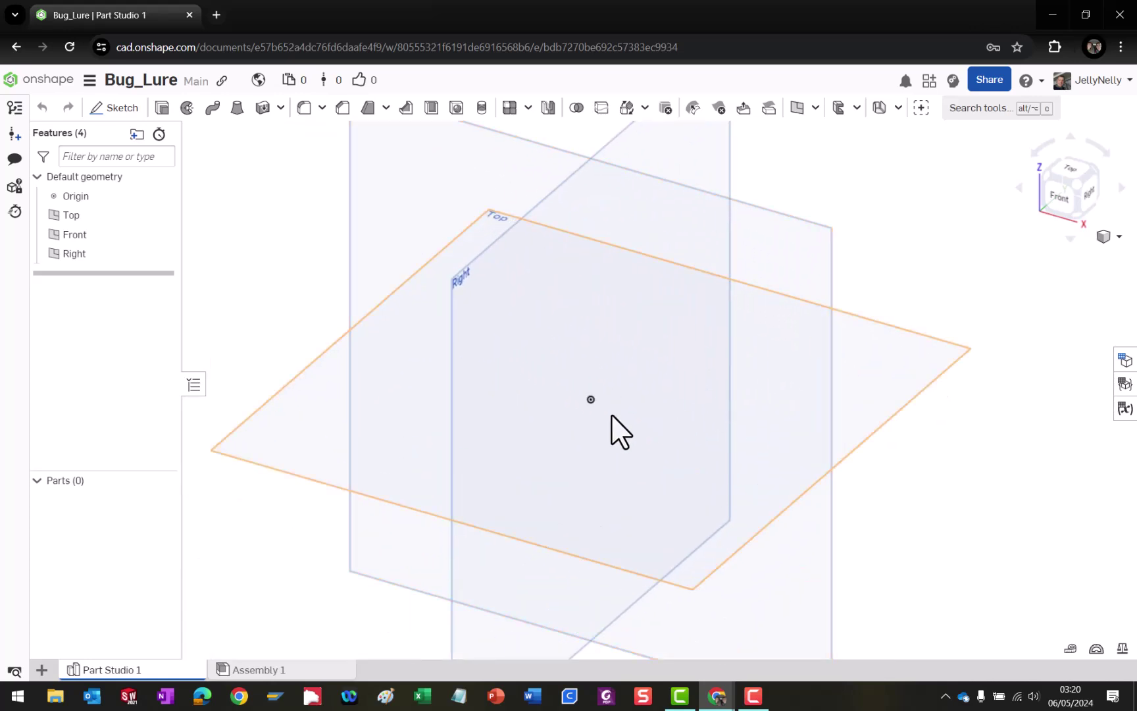
{"action": "scroll", "coordinate": [622, 415], "scroll_direction": "down", "scroll_amount": 5}
{"action": "scroll", "coordinate": [611, 411], "scroll_direction": "up", "scroll_amount": 5}
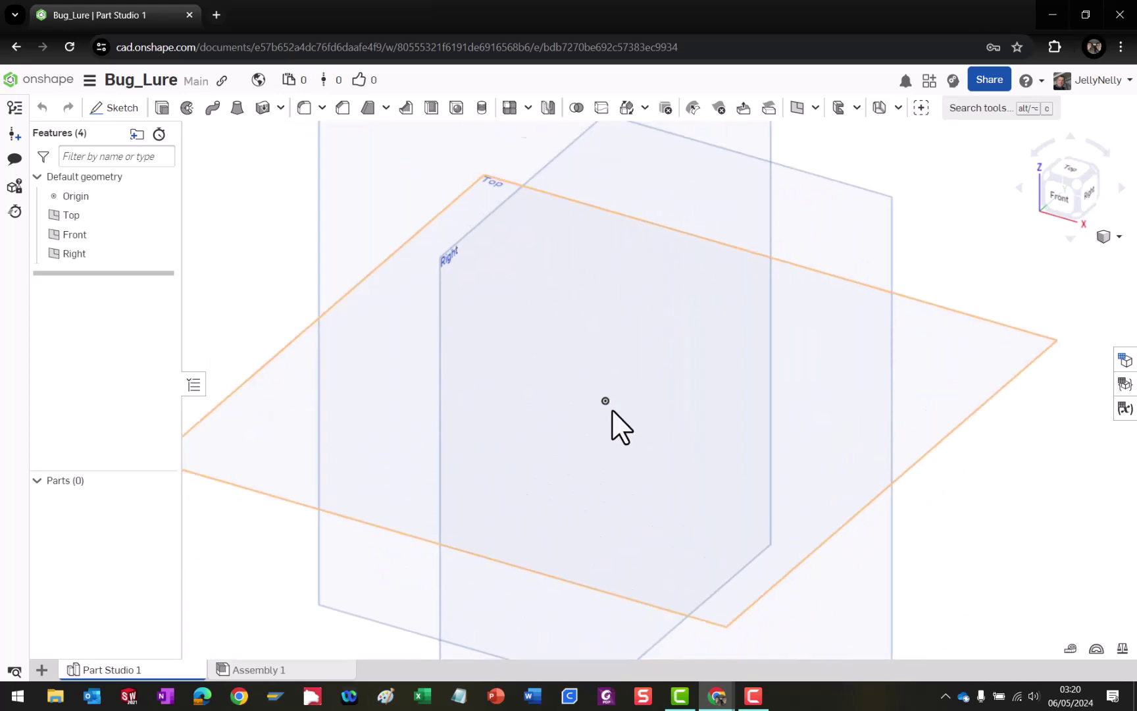
{"action": "scroll", "coordinate": [610, 408], "scroll_direction": "down", "scroll_amount": 5}
{"action": "scroll", "coordinate": [592, 427], "scroll_direction": "up", "scroll_amount": 4}
{"action": "scroll", "coordinate": [836, 444], "scroll_direction": "down", "scroll_amount": 1}
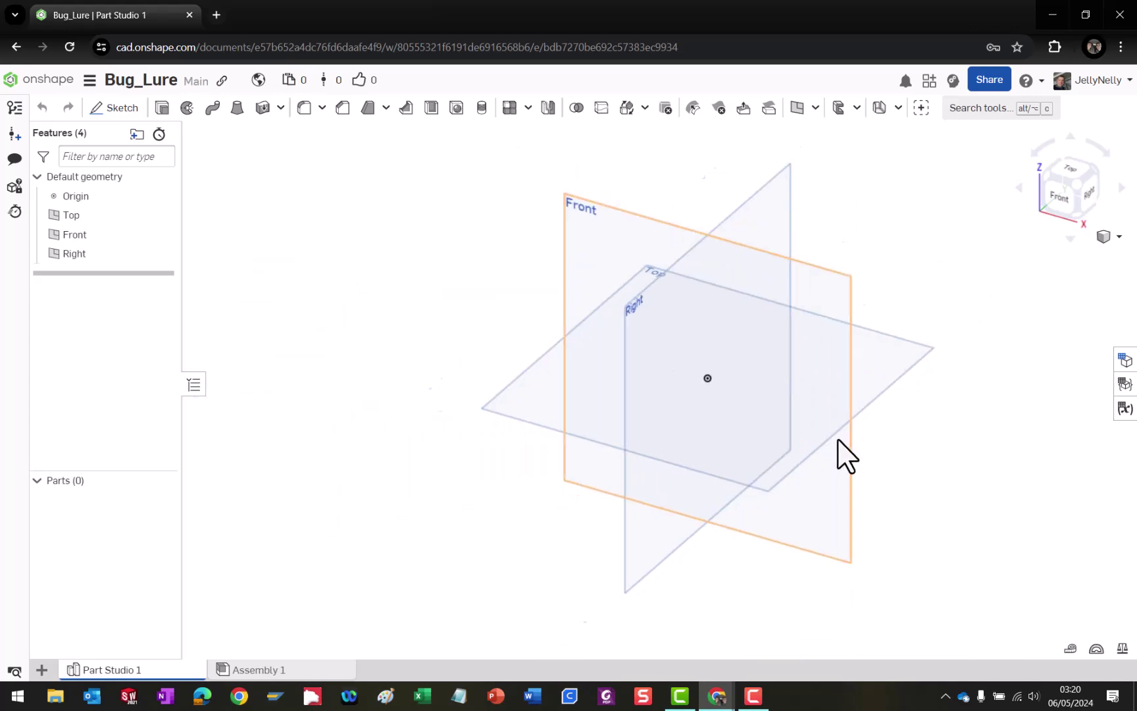
{"action": "scroll", "coordinate": [862, 445], "scroll_direction": "up", "scroll_amount": 3}
{"action": "scroll", "coordinate": [856, 442], "scroll_direction": "down", "scroll_amount": 5}
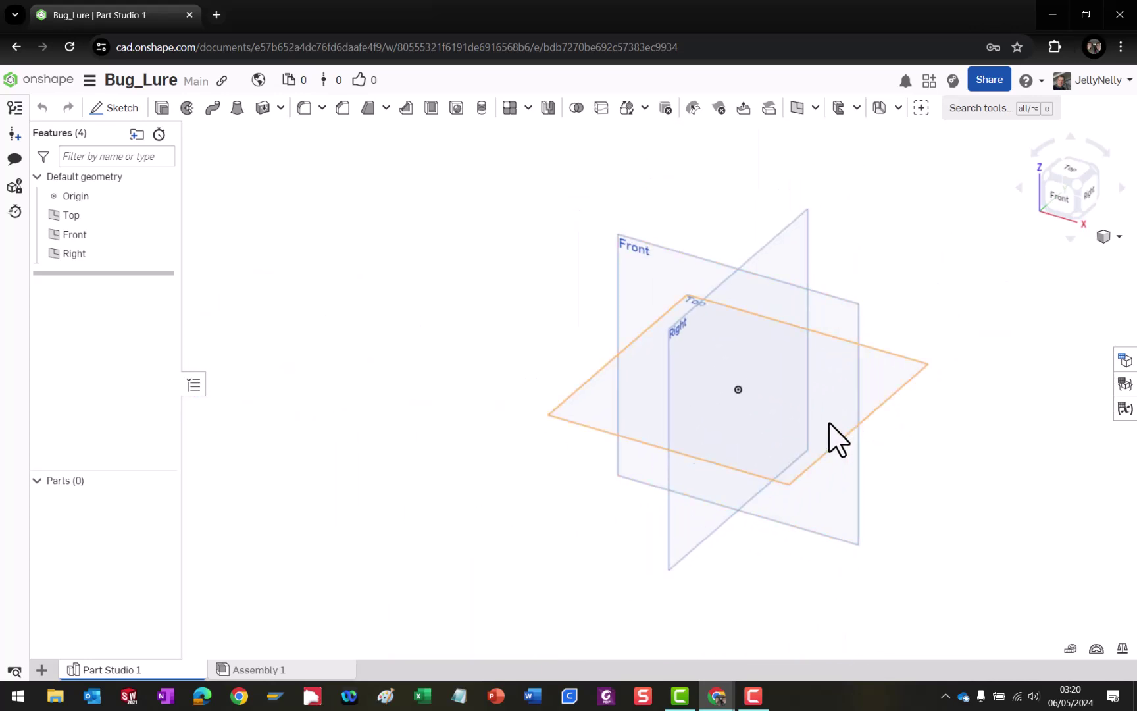
{"action": "scroll", "coordinate": [799, 417], "scroll_direction": "down", "scroll_amount": 3}
{"action": "scroll", "coordinate": [802, 414], "scroll_direction": "up", "scroll_amount": 5}
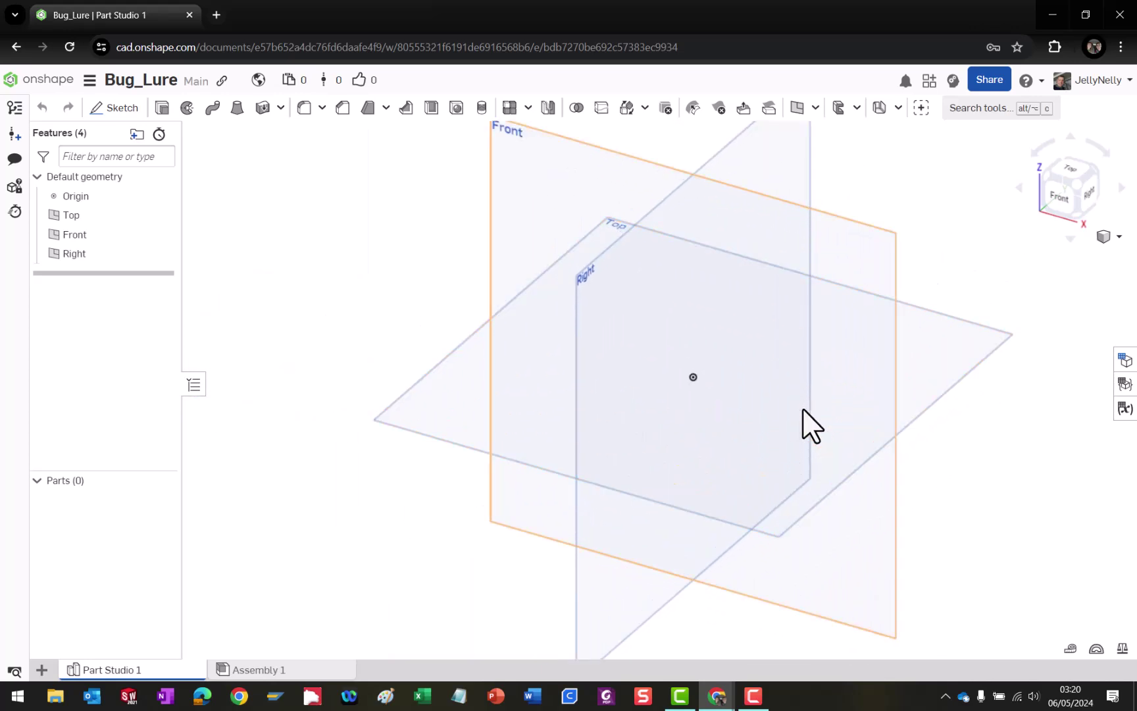
{"action": "scroll", "coordinate": [822, 395], "scroll_direction": "down", "scroll_amount": 1}
{"action": "scroll", "coordinate": [877, 396], "scroll_direction": "down", "scroll_amount": 3}
{"action": "scroll", "coordinate": [856, 394], "scroll_direction": "up", "scroll_amount": 4}
{"action": "scroll", "coordinate": [849, 392], "scroll_direction": "down", "scroll_amount": 2}
{"action": "scroll", "coordinate": [850, 393], "scroll_direction": "up", "scroll_amount": 2}
{"action": "scroll", "coordinate": [812, 393], "scroll_direction": "down", "scroll_amount": 3}
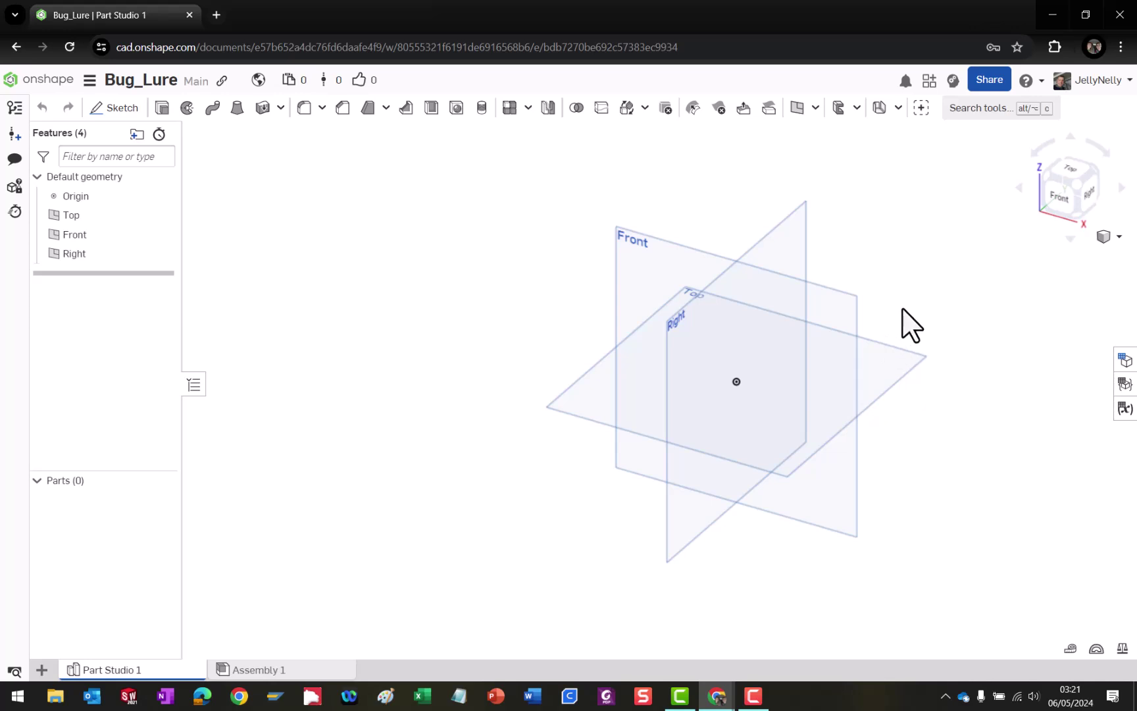
Pan the default planes out of sight and bring them back with Zoom to fit.
{"action": "middle_click_drag", "start_coordinate": [899, 300], "coordinate": [786, 282]}
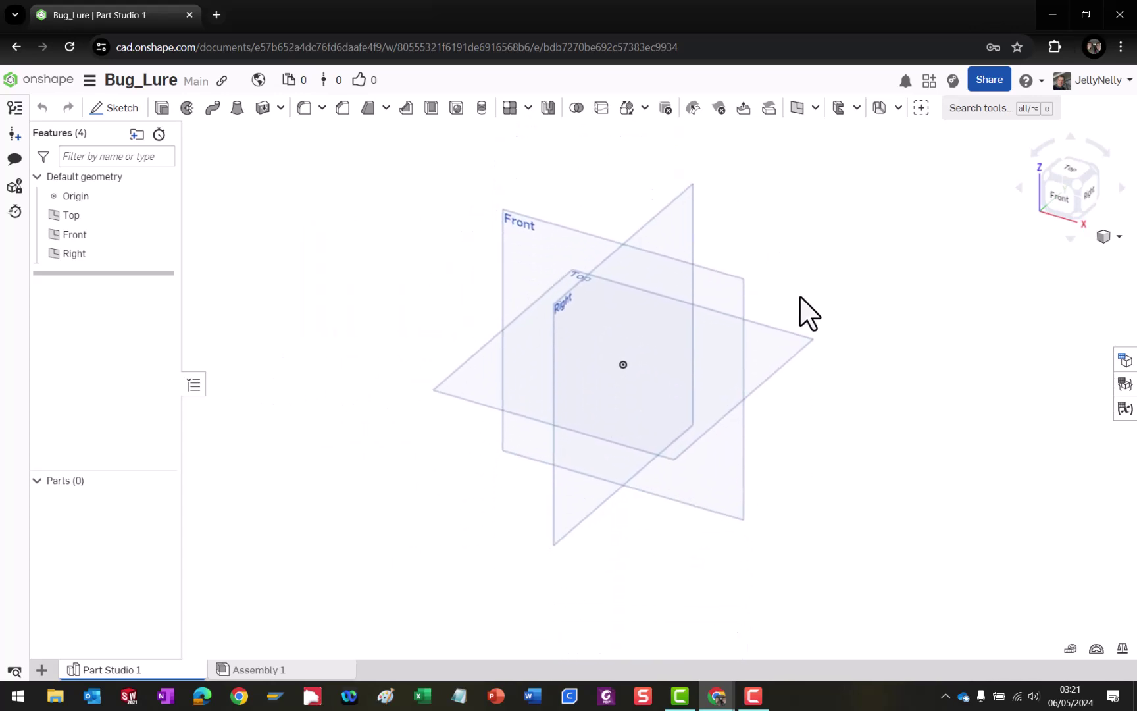
{"action": "scroll", "coordinate": [799, 313], "scroll_direction": "down", "scroll_amount": 8}
{"action": "middle_click_drag", "start_coordinate": [867, 364], "coordinate": [249, 471]}
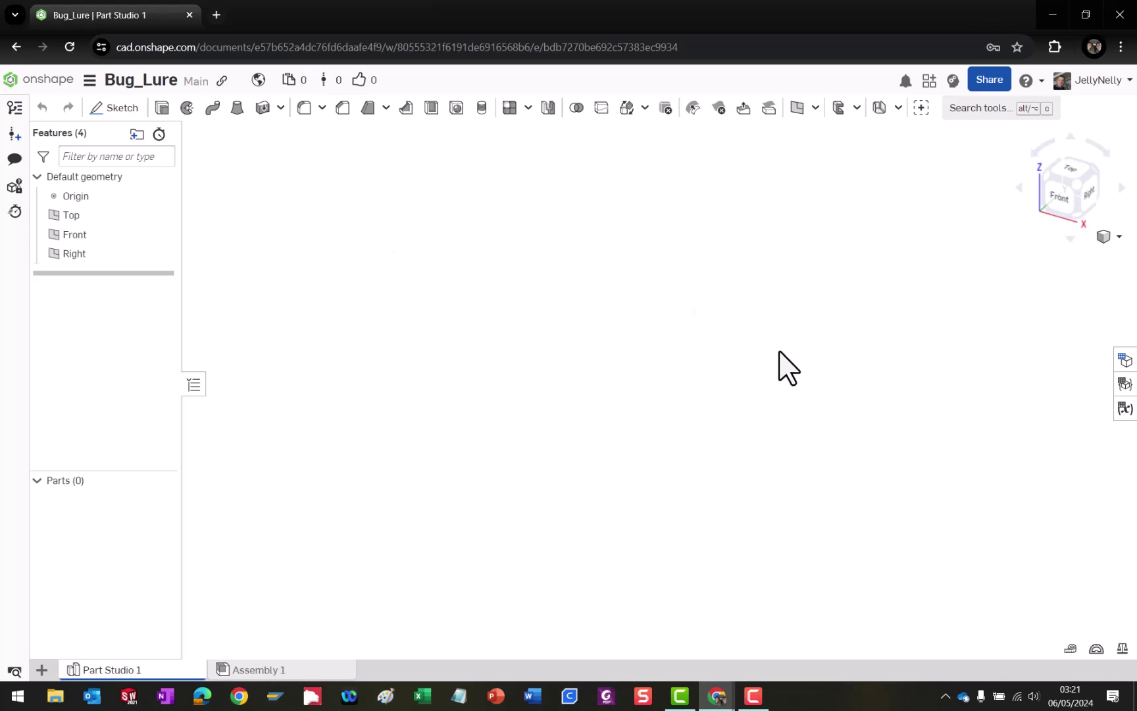
{"action": "left_click", "coordinate": [1118, 239]}
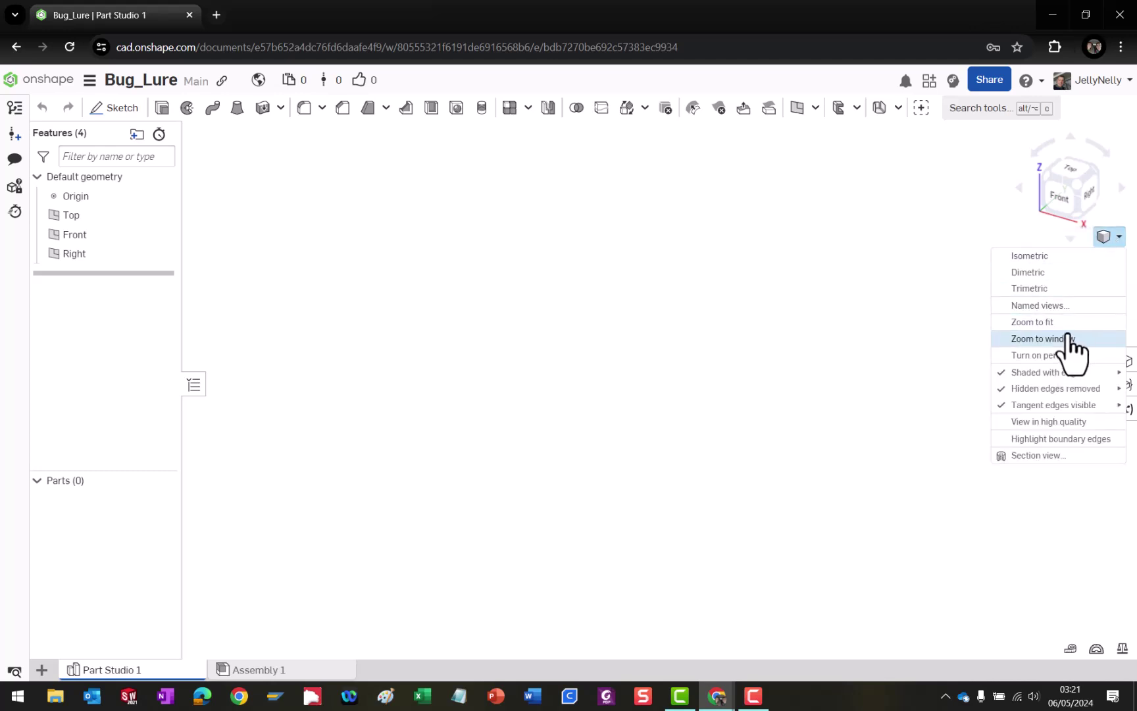
{"action": "left_click", "coordinate": [1048, 326]}
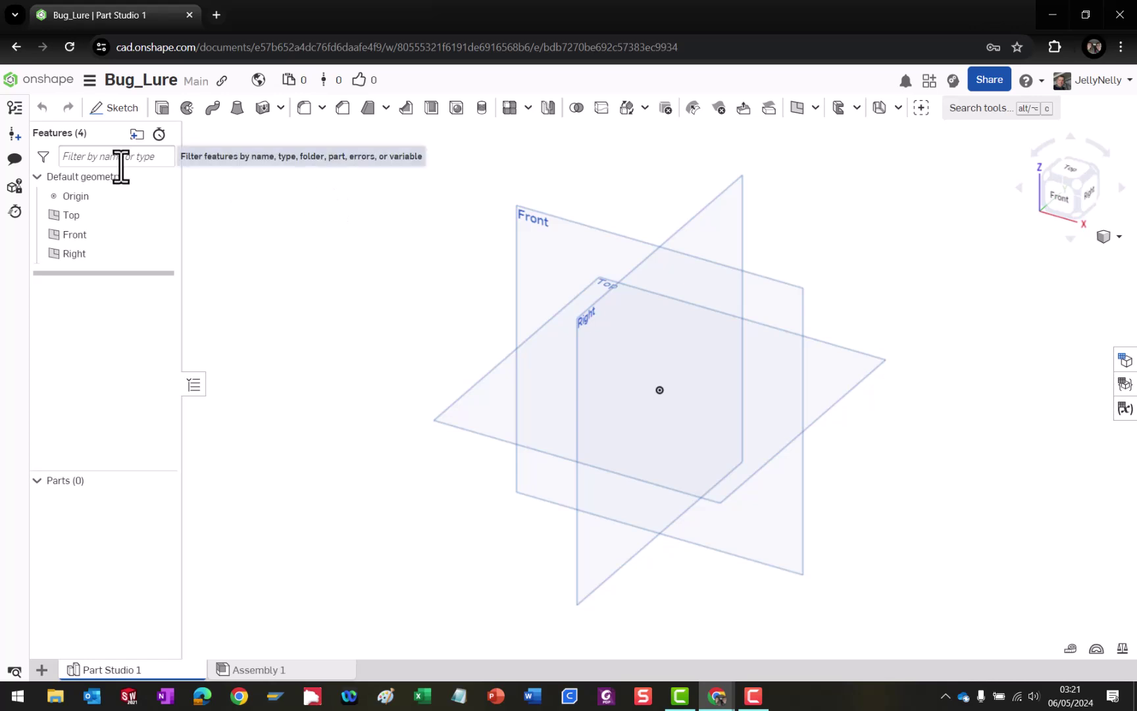
Start a new sketch on the Top plane and check it from directly above and at an angle.
{"action": "left_click", "coordinate": [117, 112]}
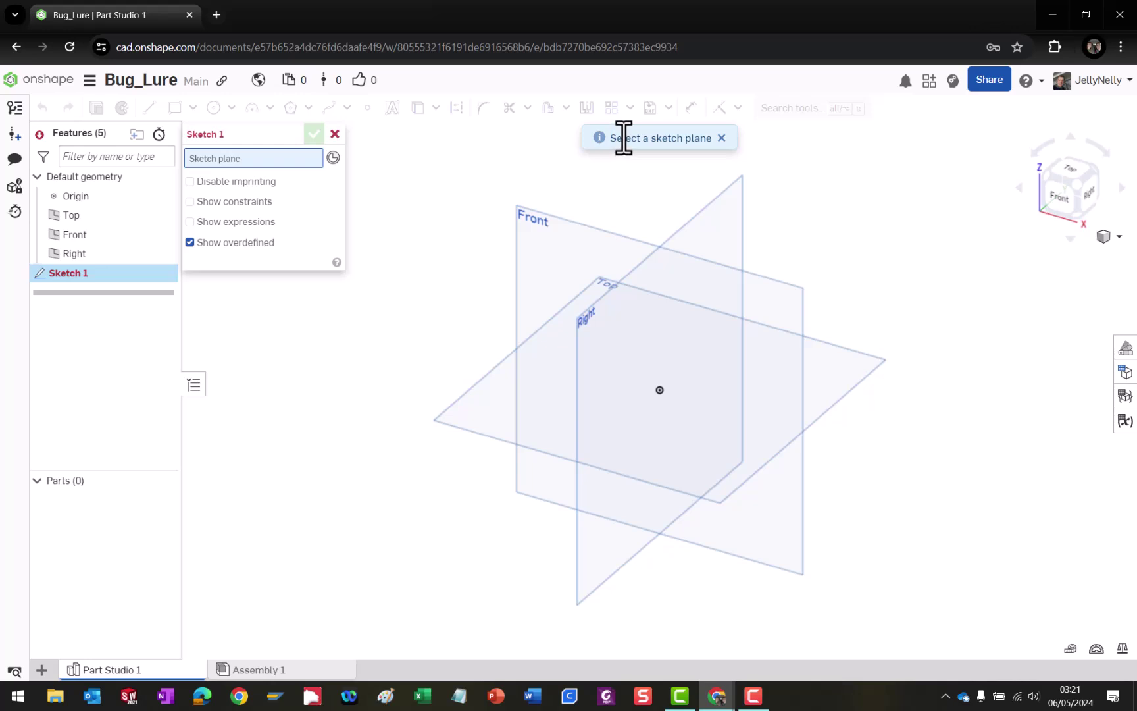
{"action": "left_click", "coordinate": [468, 389]}
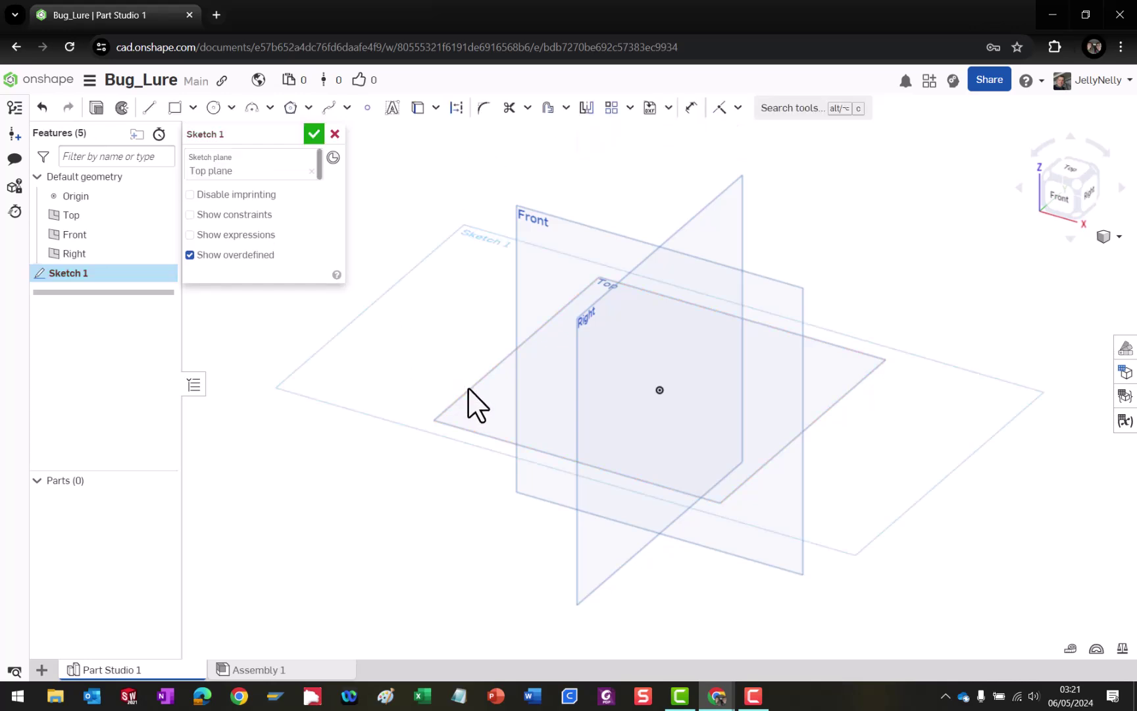
{"action": "left_click", "coordinate": [1076, 169]}
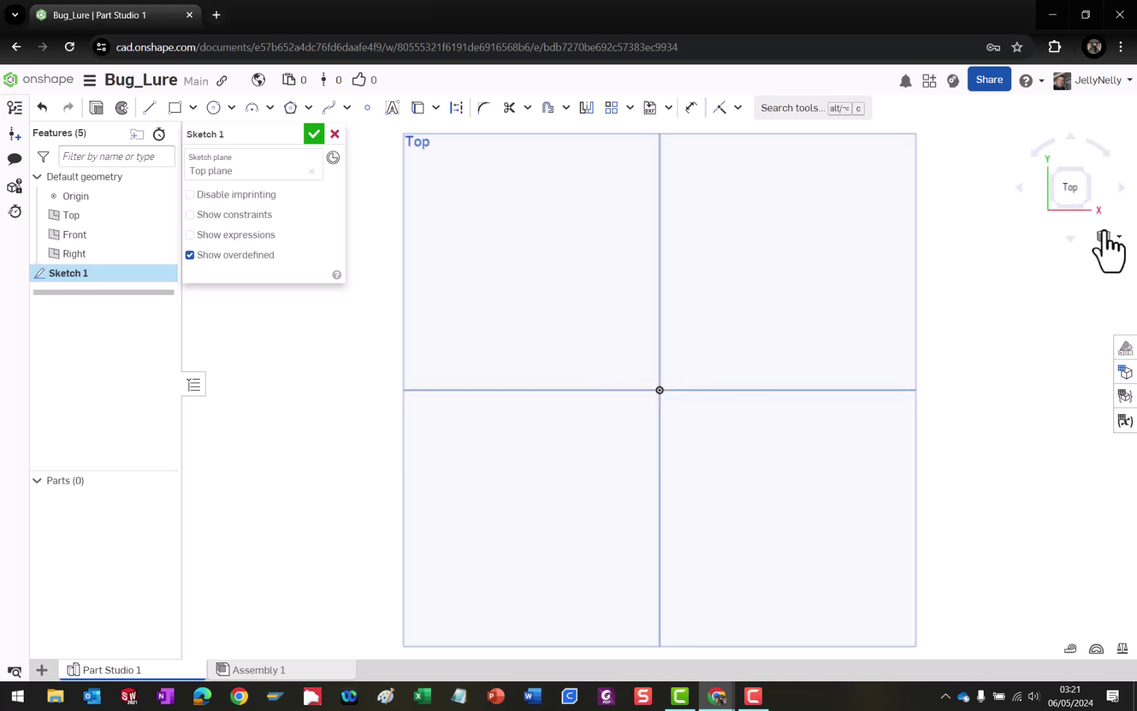
{"action": "left_click", "coordinate": [1088, 201]}
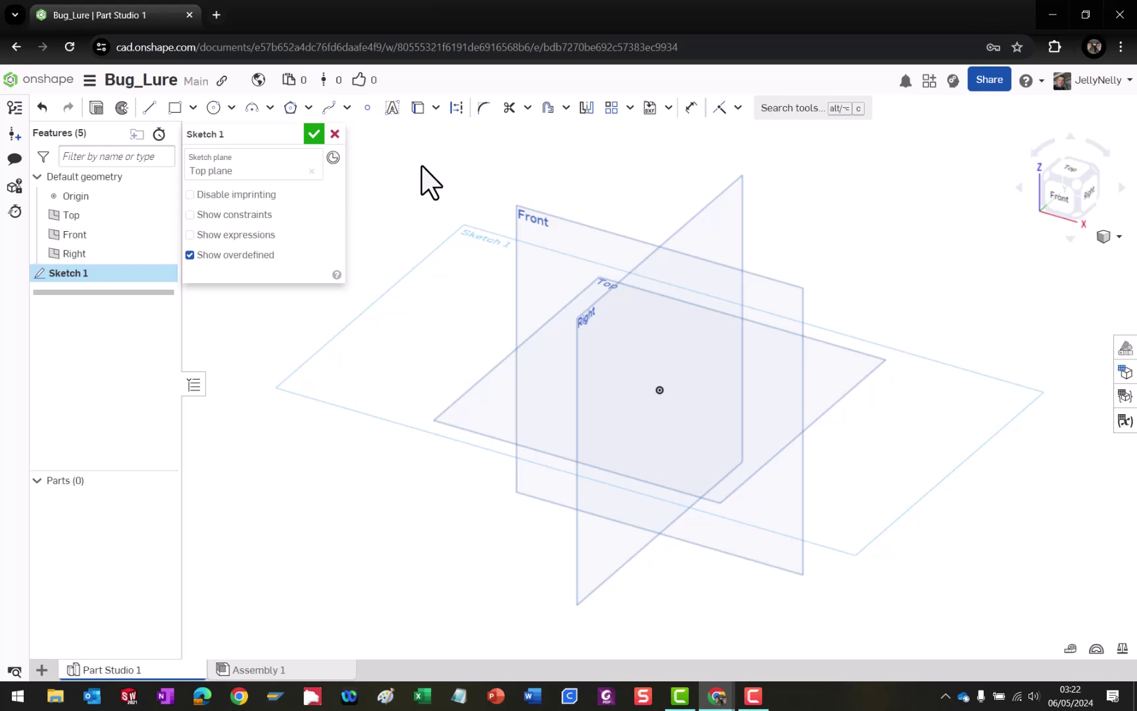
Sketch an ellipse centred on the origin, about 0.95 in long horizontally and 0.57 in wide.
{"action": "left_click", "coordinate": [231, 107]}
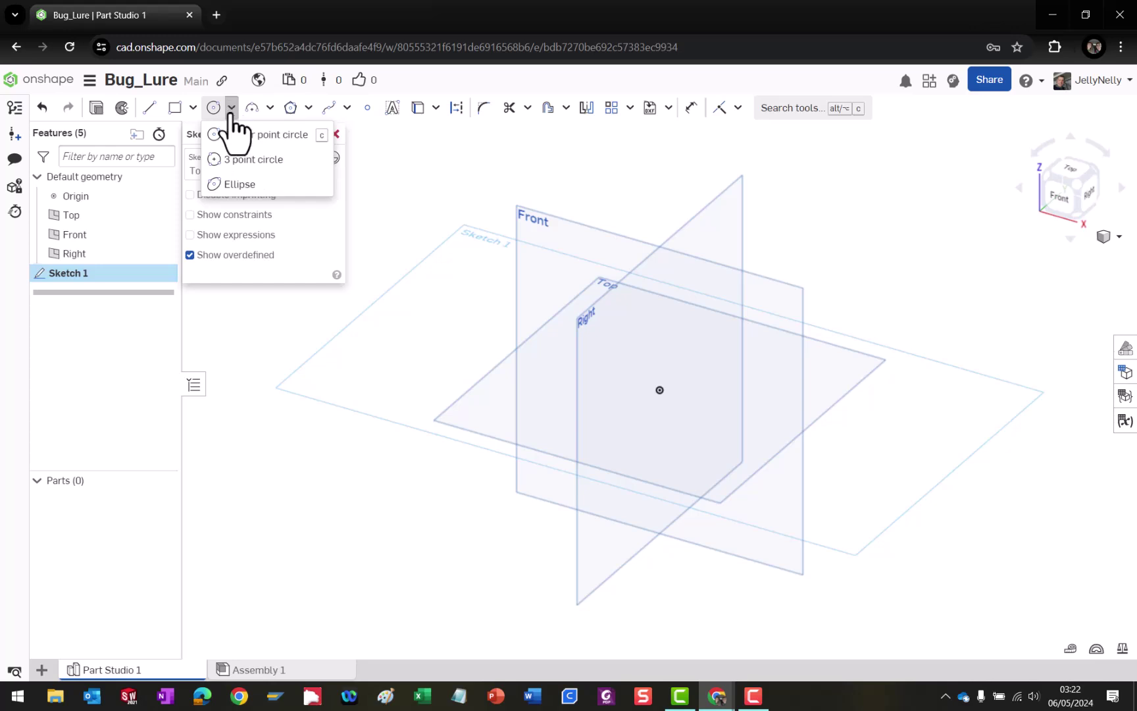
{"action": "left_click", "coordinate": [249, 187]}
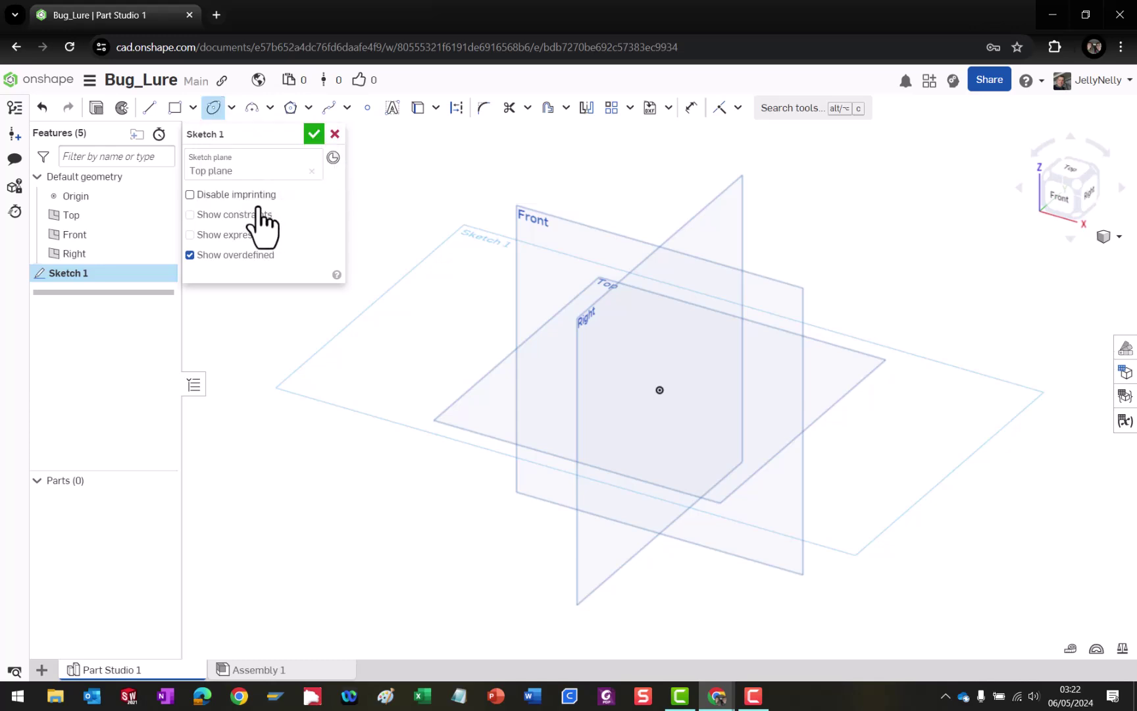
{"action": "left_click", "coordinate": [662, 390]}
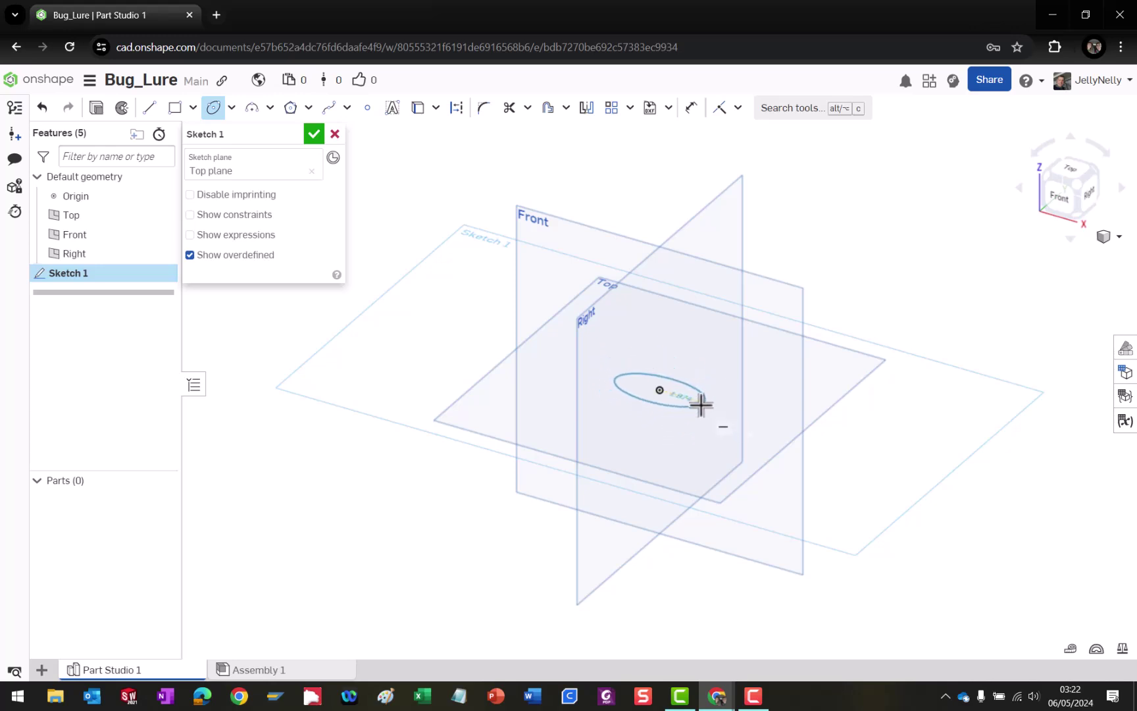
{"action": "scroll", "coordinate": [698, 404], "scroll_direction": "up", "scroll_amount": 5}
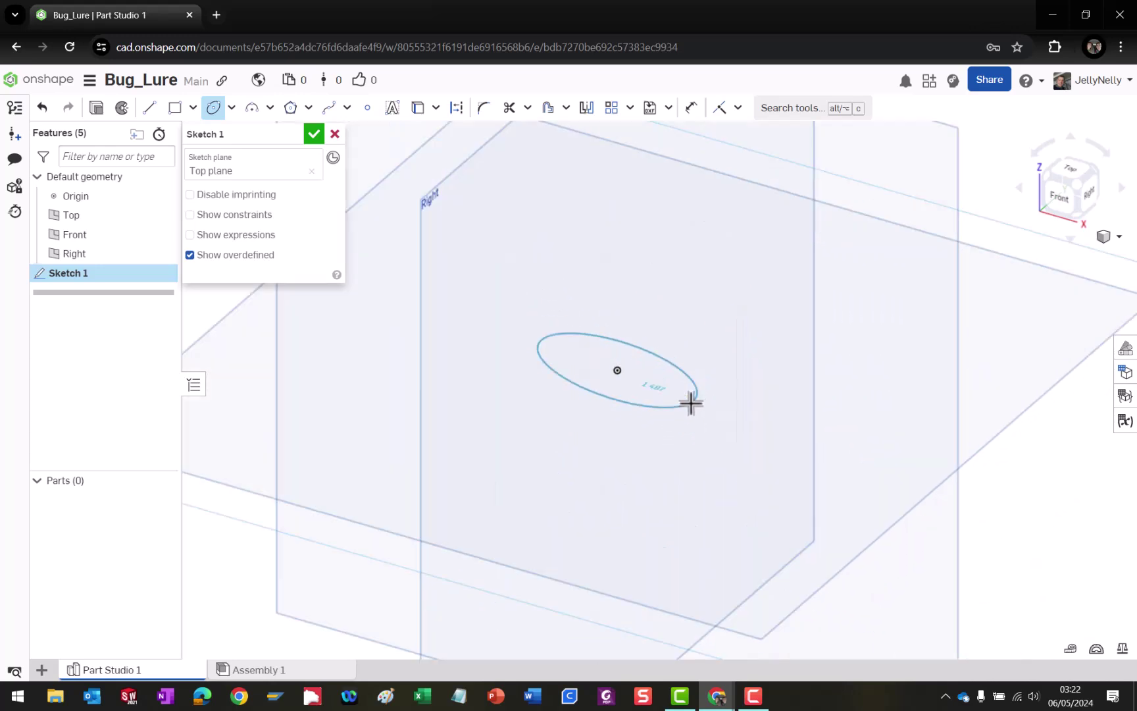
{"action": "scroll", "coordinate": [691, 402], "scroll_direction": "up", "scroll_amount": 2}
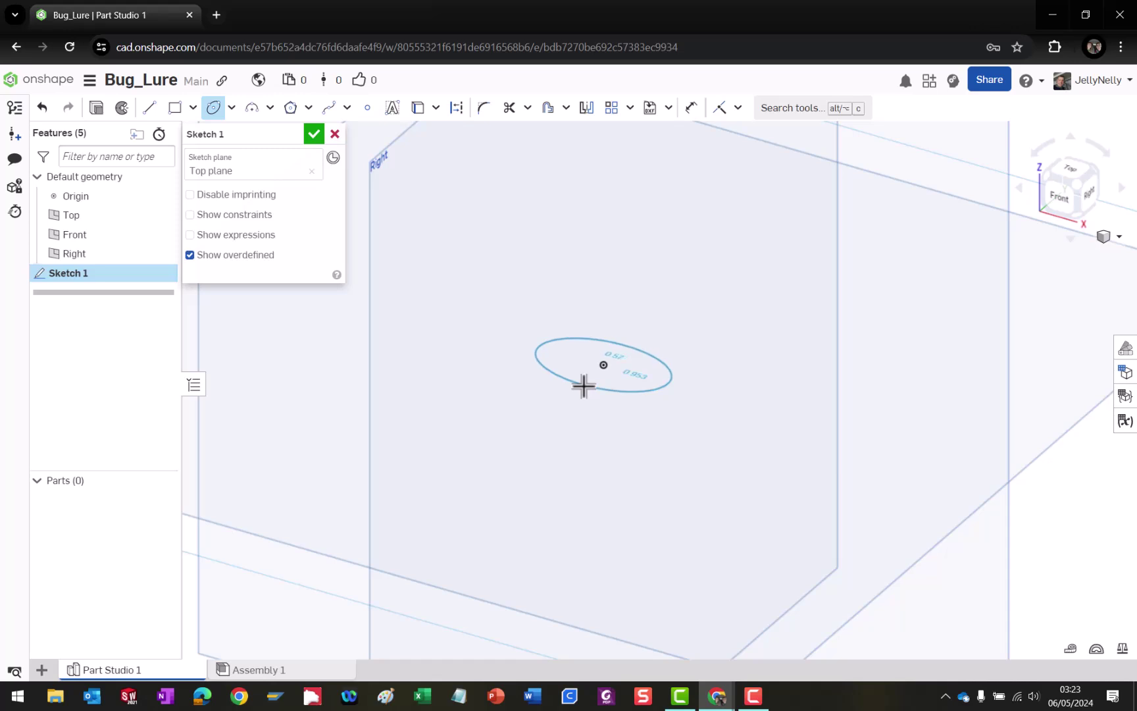
{"action": "left_click", "coordinate": [582, 385]}
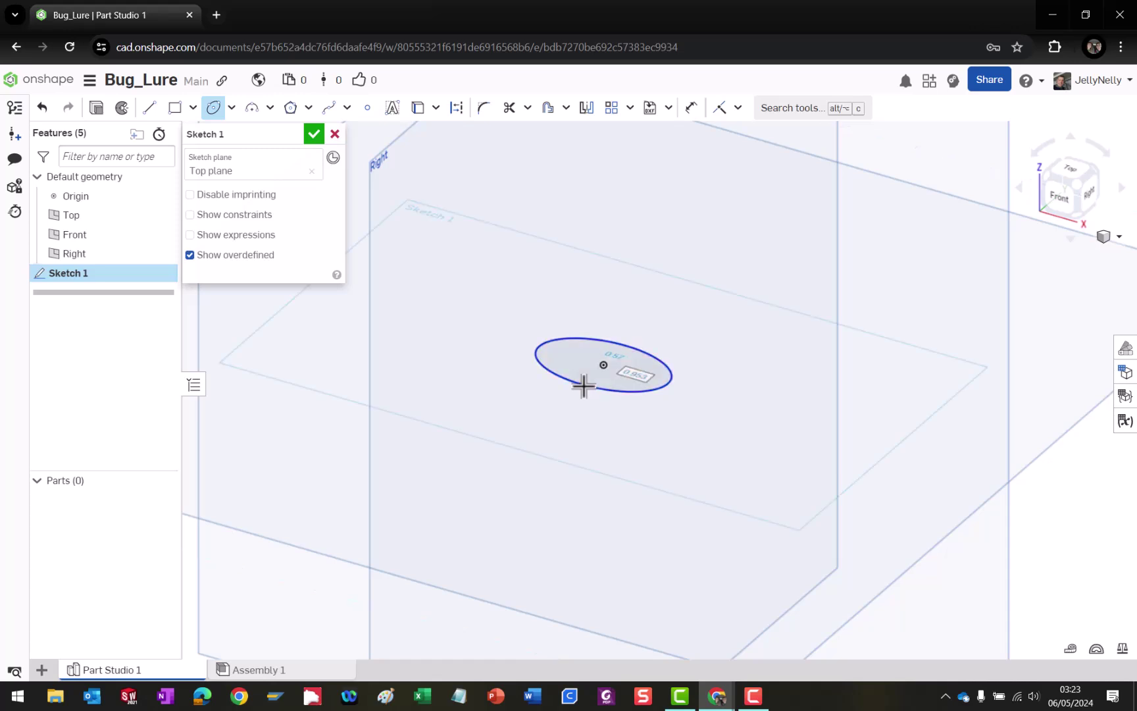
{"action": "mouse_move", "coordinate": [570, 444]}
{"action": "right_mouse_down"}
{"action": "mouse_move", "coordinate": [586, 482]}
{"action": "mouse_move", "coordinate": [528, 454]}
{"action": "mouse_move", "coordinate": [537, 474]}
{"action": "mouse_move", "coordinate": [592, 454]}
{"action": "right_mouse_up"}
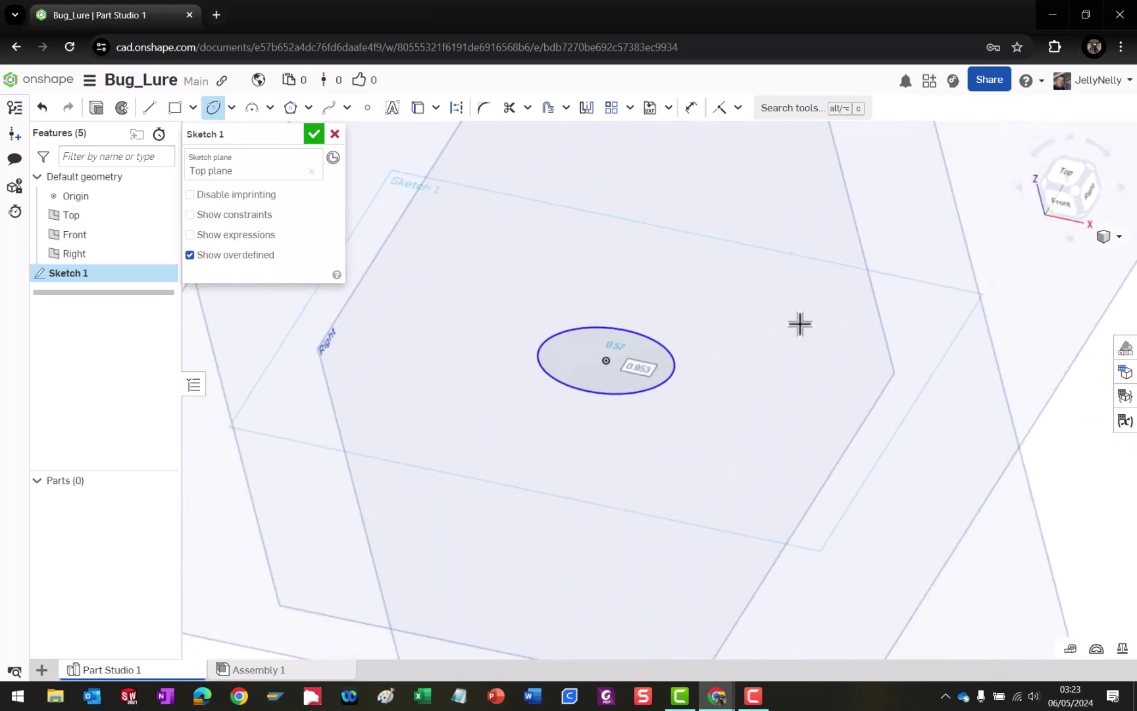
{"action": "left_click", "coordinate": [1081, 200]}
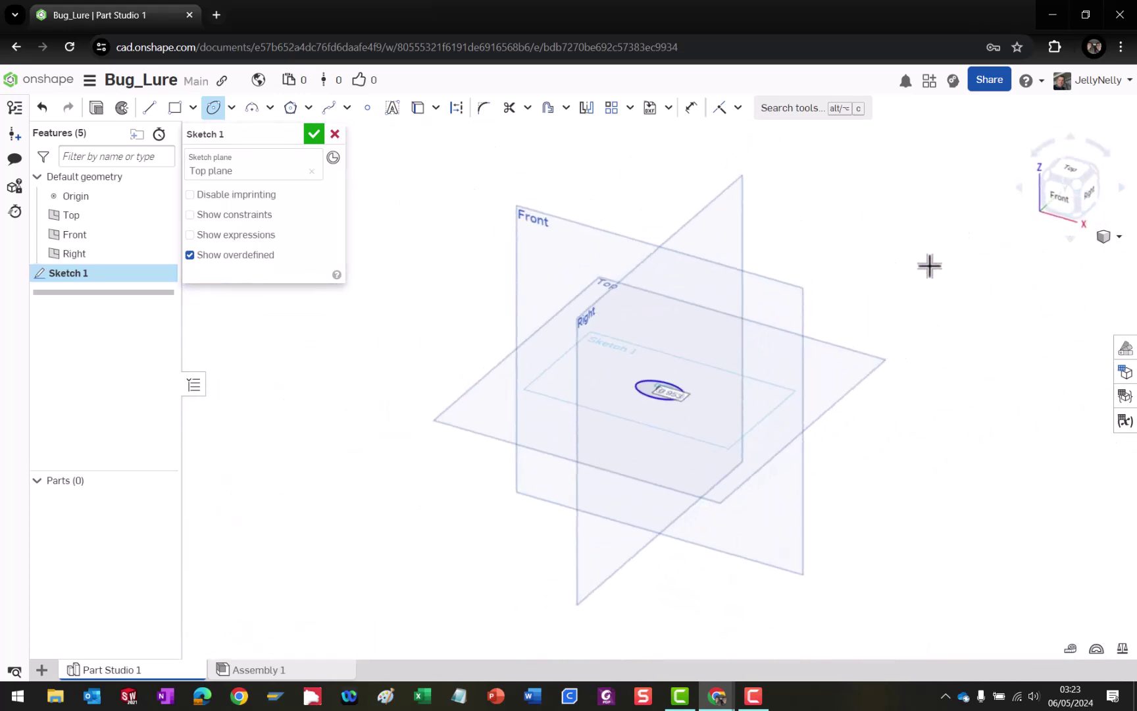
{"action": "scroll", "coordinate": [652, 392], "scroll_direction": "up", "scroll_amount": 4}
{"action": "scroll", "coordinate": [657, 392], "scroll_direction": "up", "scroll_amount": 2}
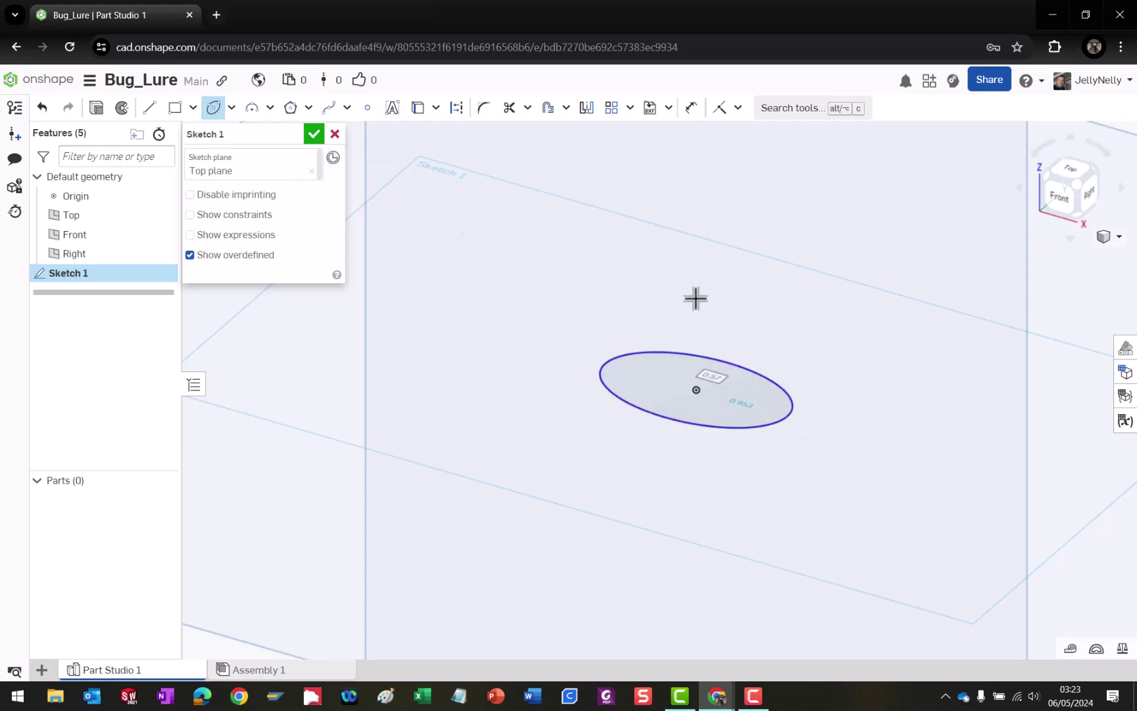
{"action": "left_click", "coordinate": [211, 112]}
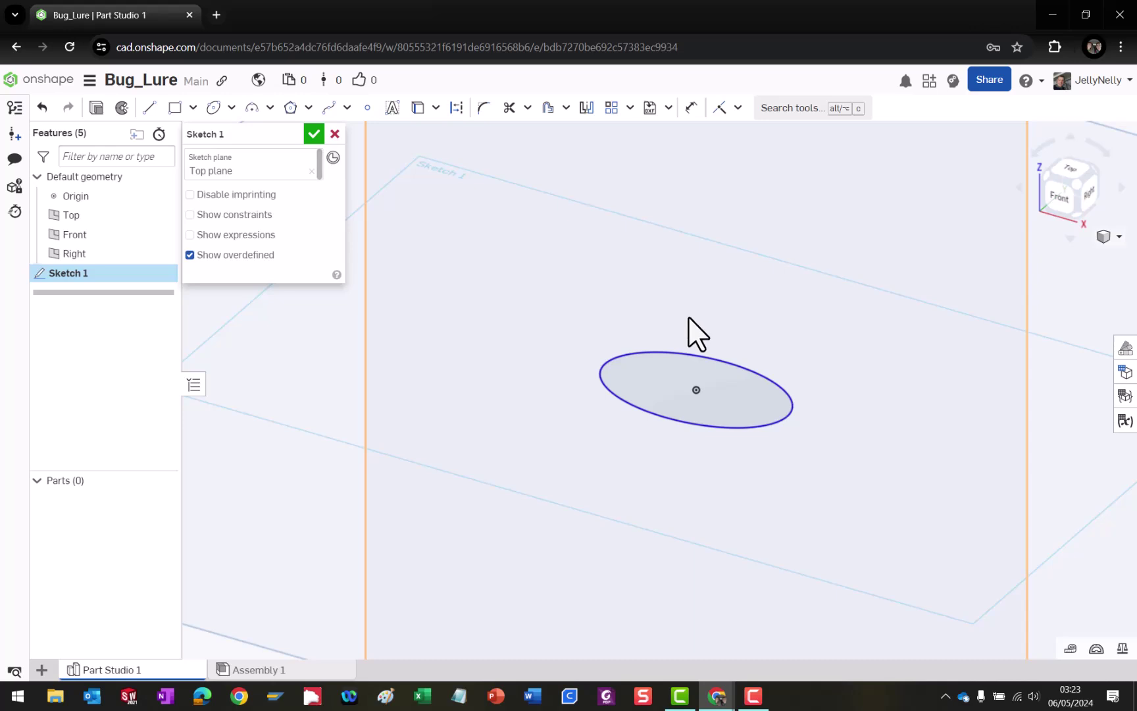
Draw a horizontal line through the origin along the ellipse's major axis, joining its two end points, about 0.95 in long.
{"action": "left_click", "coordinate": [147, 108]}
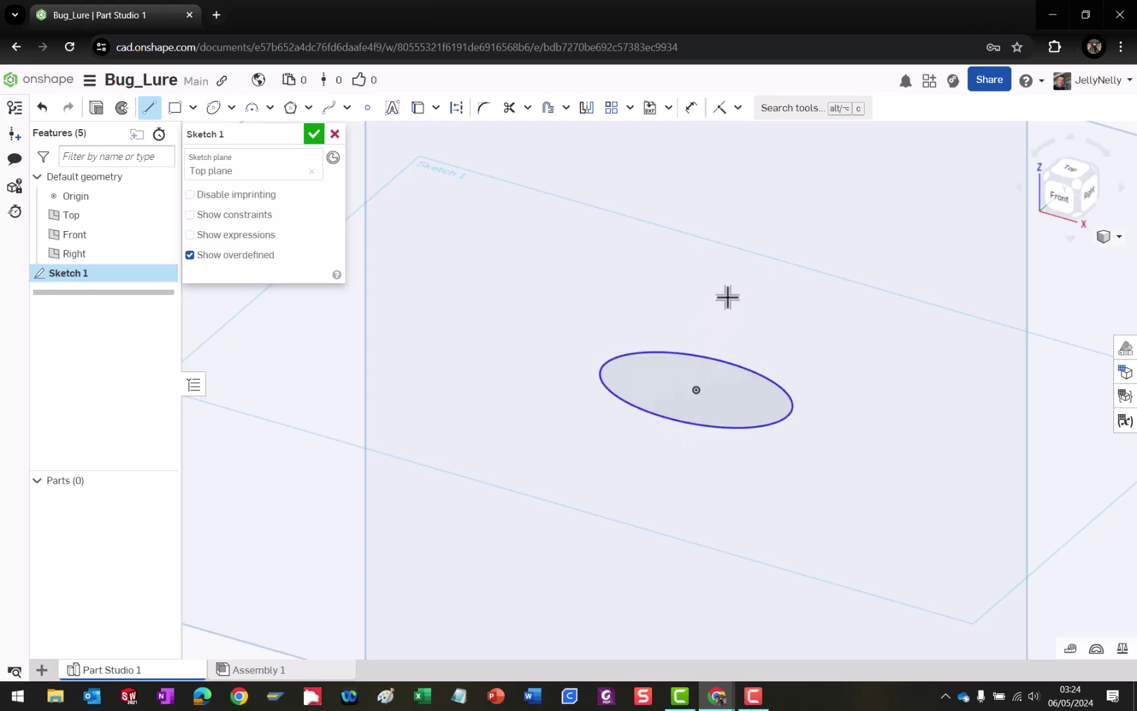
{"action": "left_click", "coordinate": [737, 109]}
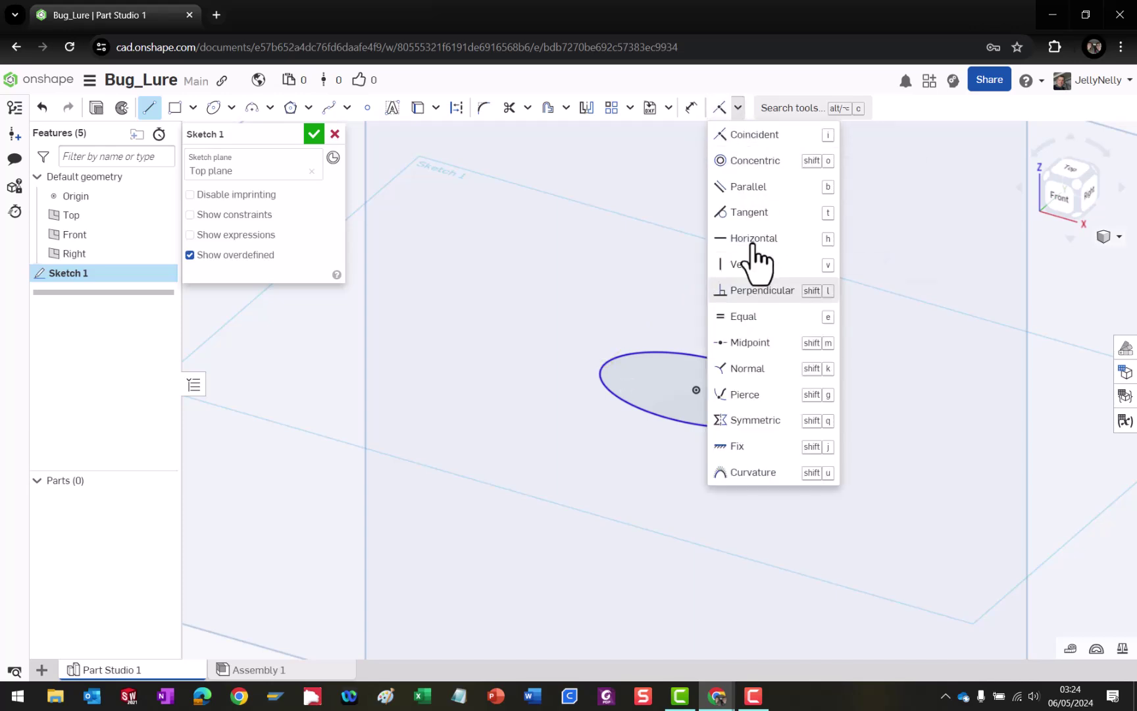
{"action": "left_click", "coordinate": [738, 111]}
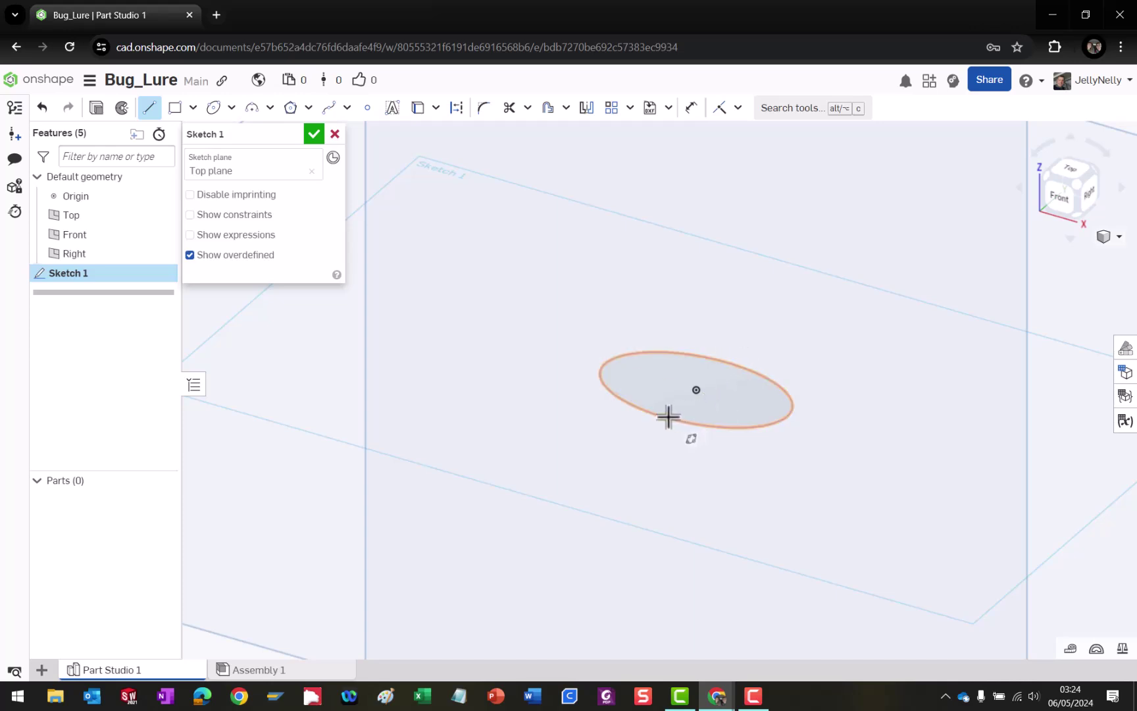
{"action": "left_click", "coordinate": [606, 362]}
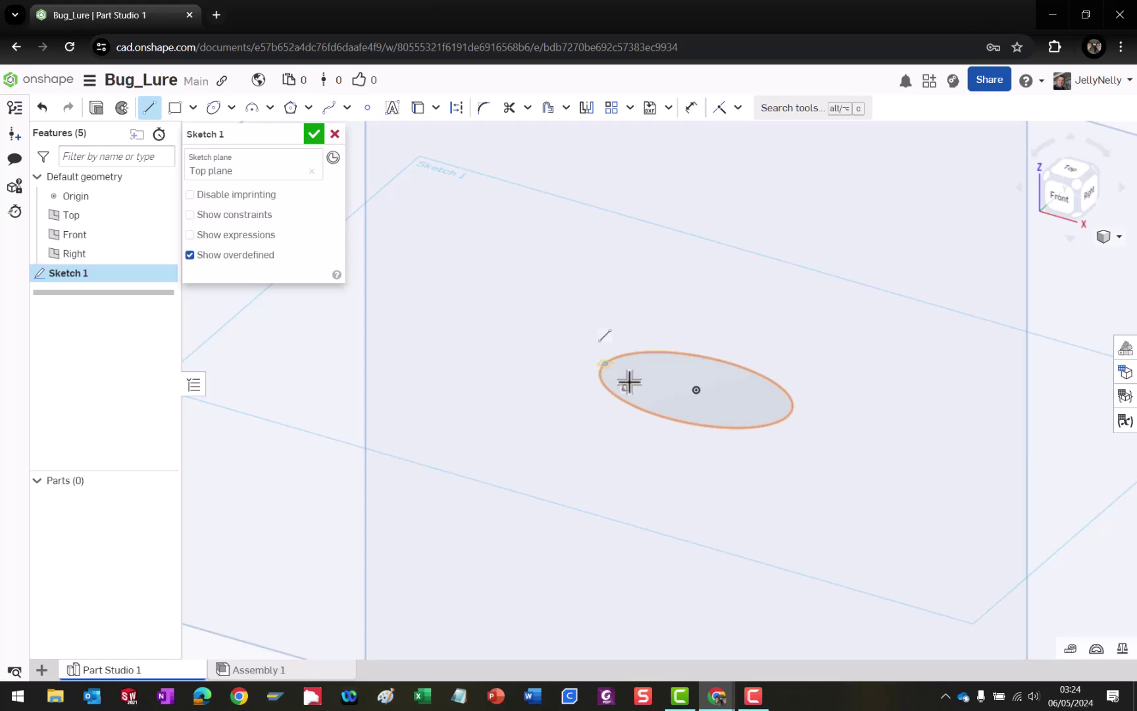
{"action": "left_click", "coordinate": [790, 415]}
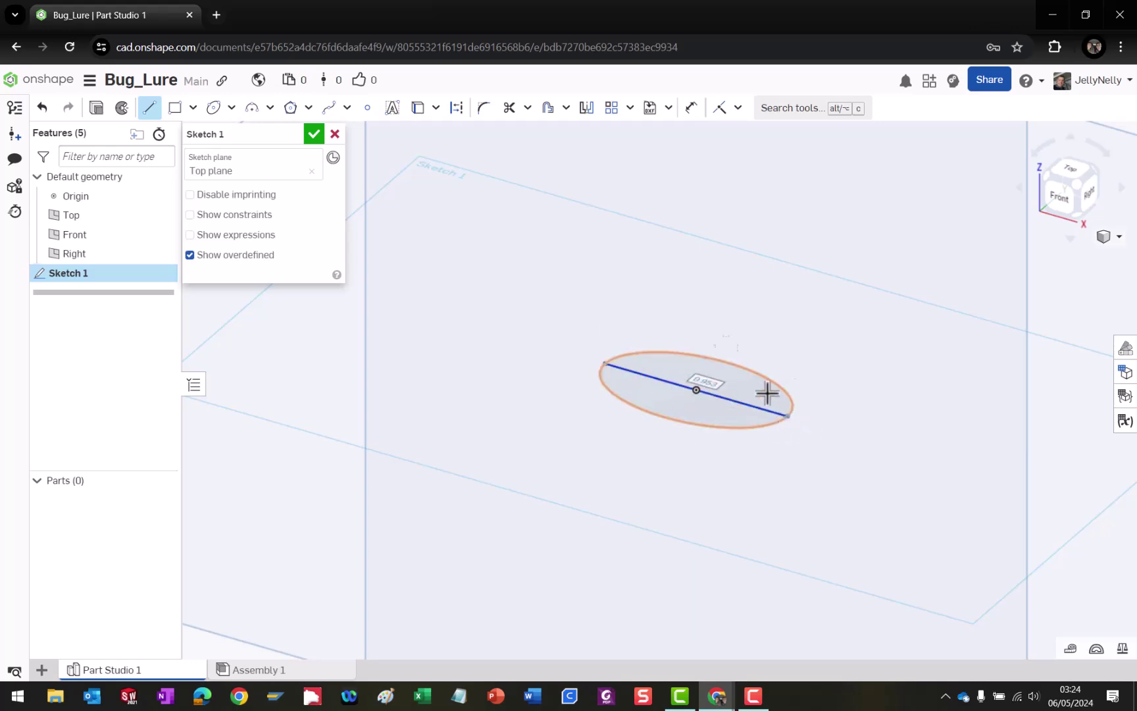
{"action": "right_click", "coordinate": [682, 301]}
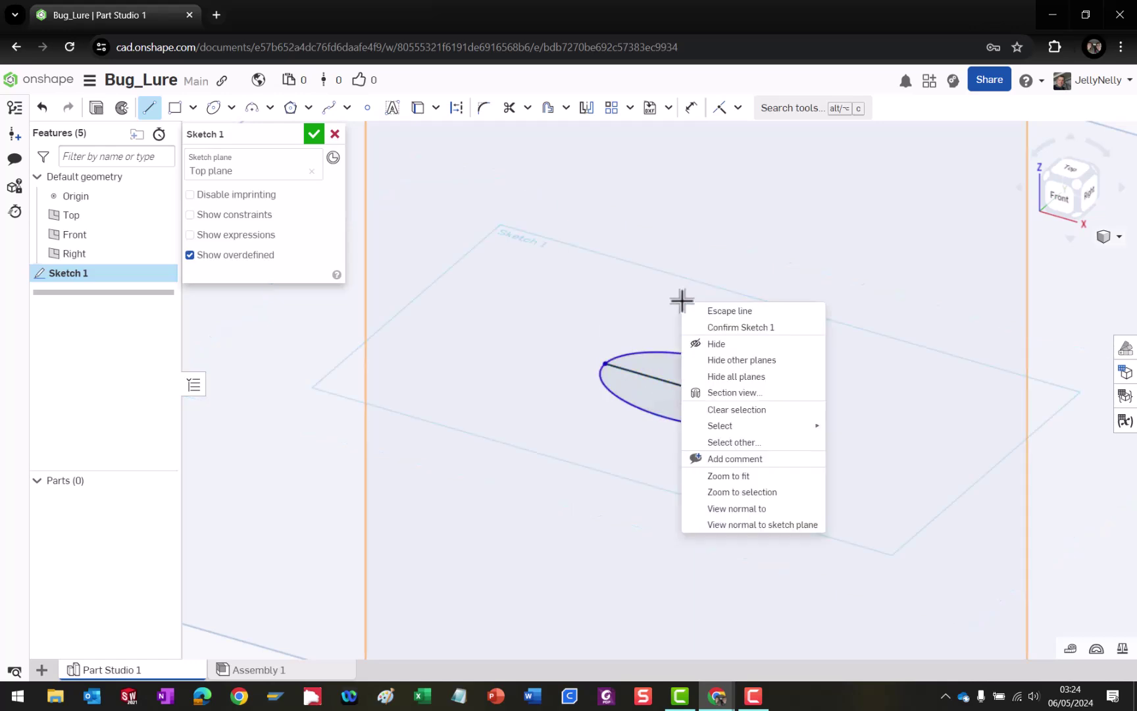
{"action": "left_click", "coordinate": [724, 311]}
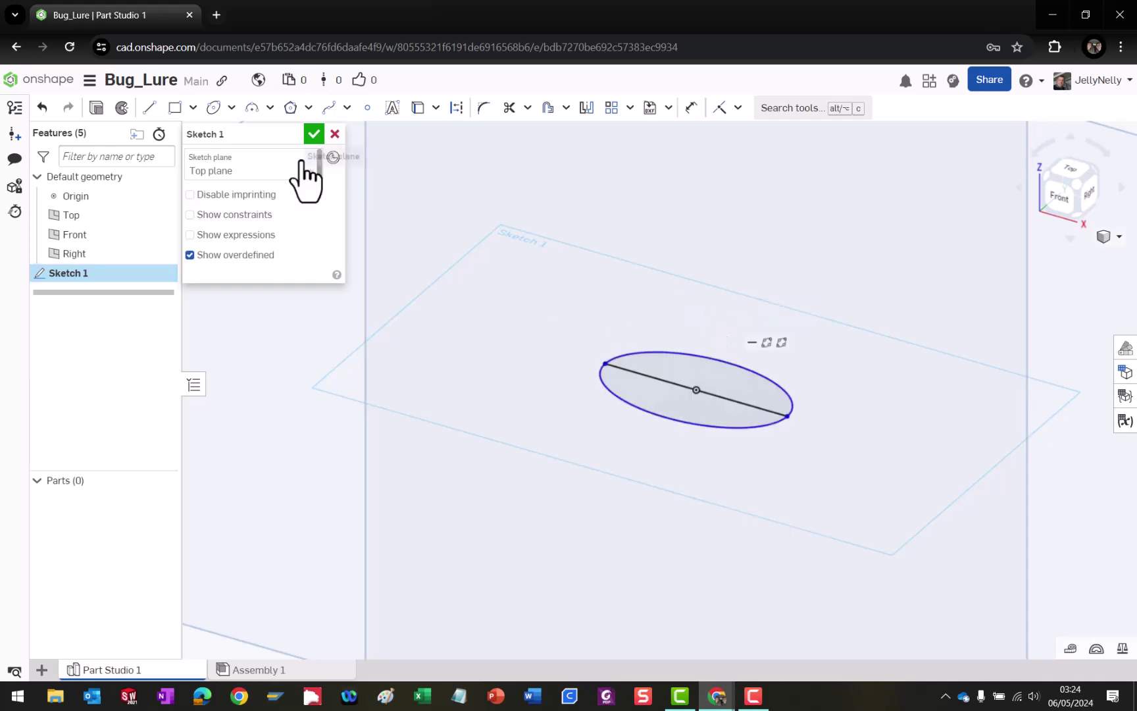
Draw a vertical line about 0.48 in long across the ellipse near its right-hand end, with both ends on the curve.
{"action": "left_click", "coordinate": [146, 109]}
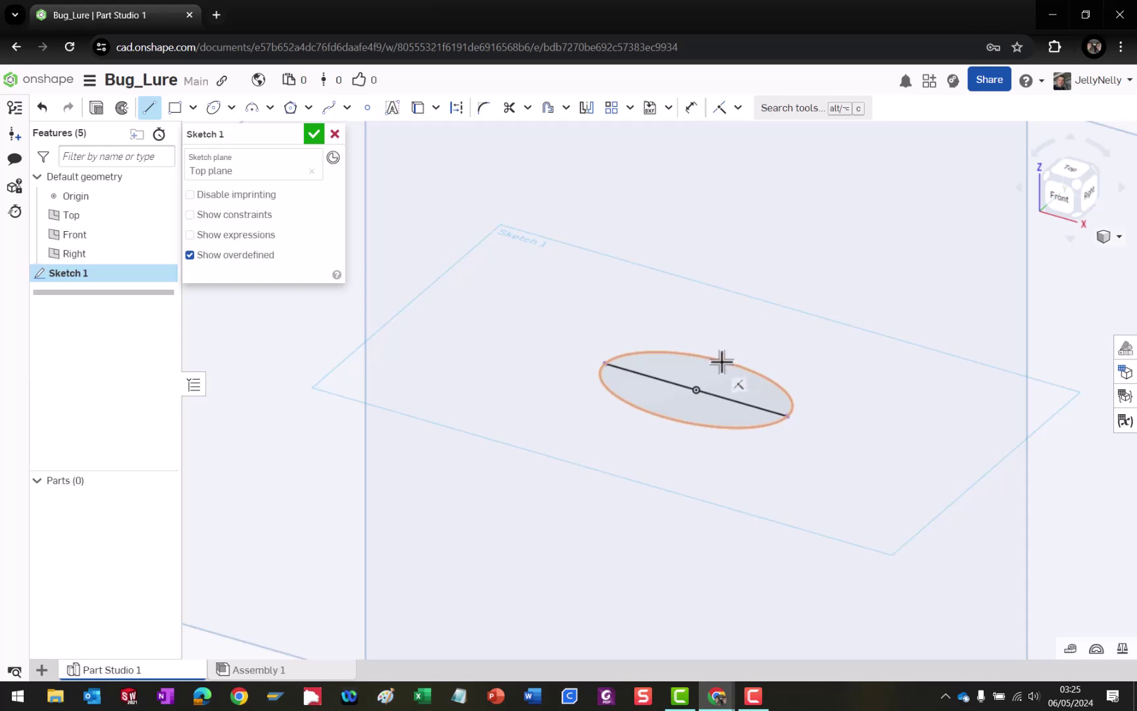
{"action": "left_click", "coordinate": [774, 381]}
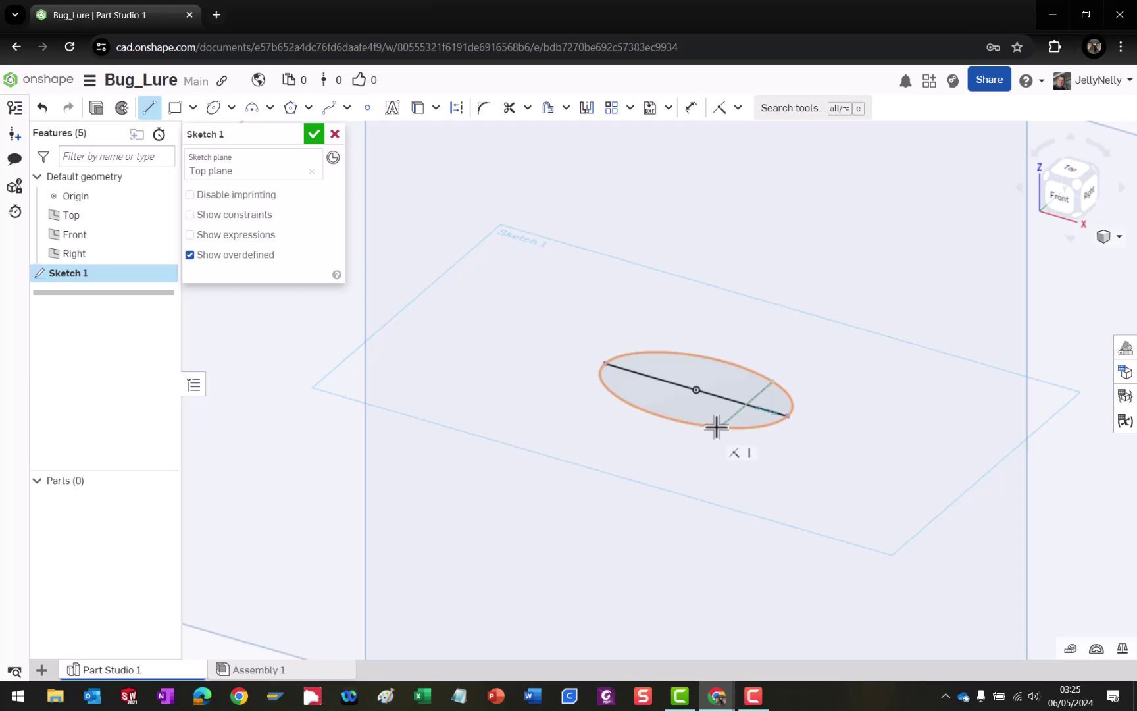
{"action": "left_click", "coordinate": [719, 427]}
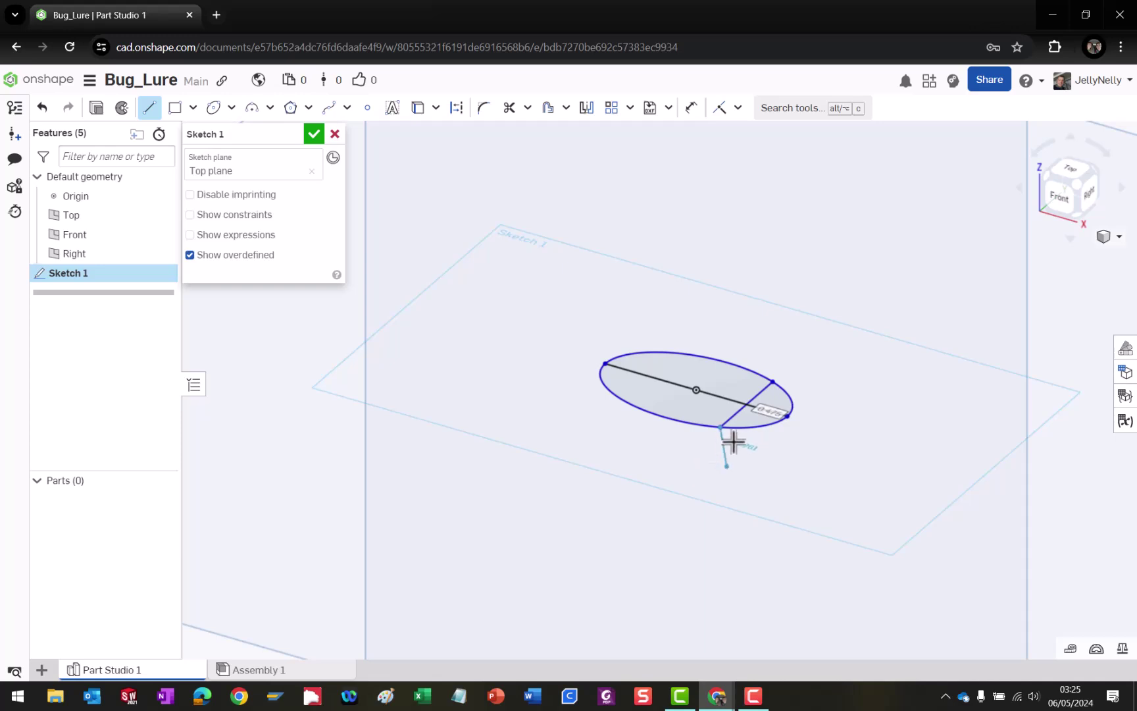
{"action": "key", "text": "Escape"}
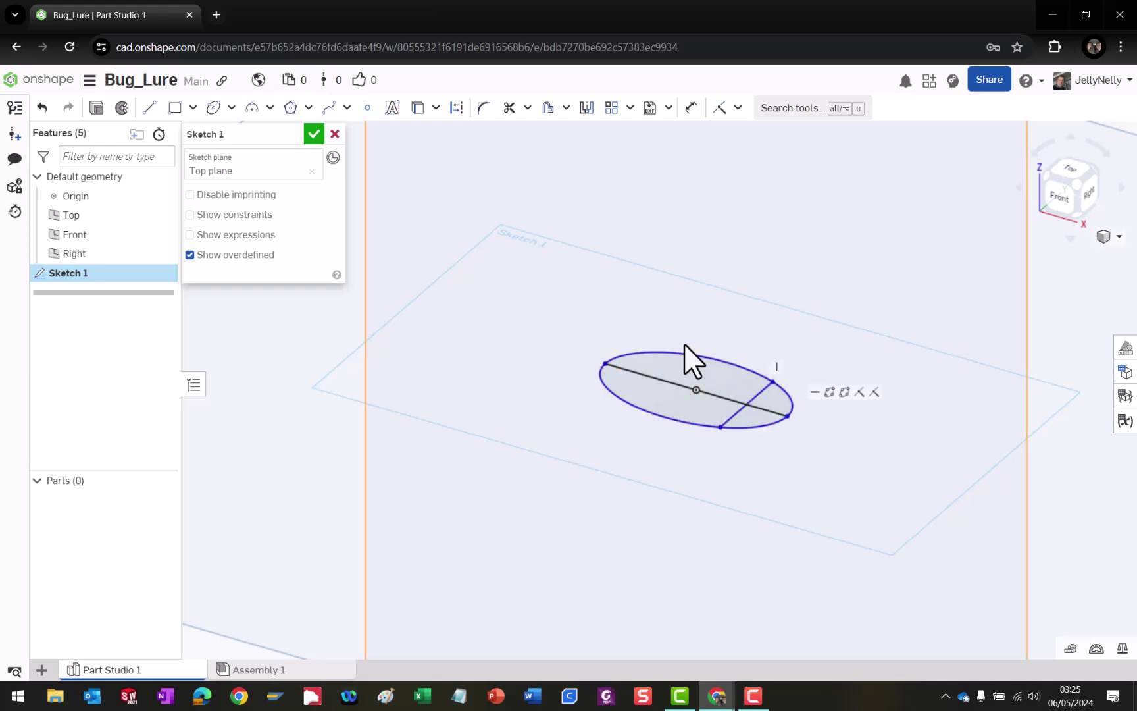
Trim away the ellipse's rear half and its right-hand tip, leaving a closed half profile bounded by the two lines.
{"action": "left_click", "coordinate": [510, 110]}
{"action": "mouse_move", "coordinate": [638, 346]}
{"action": "left_mouse_down"}
{"action": "mouse_move", "coordinate": [795, 408]}
{"action": "mouse_move", "coordinate": [773, 411]}
{"action": "mouse_move", "coordinate": [766, 447]}
{"action": "left_mouse_up"}
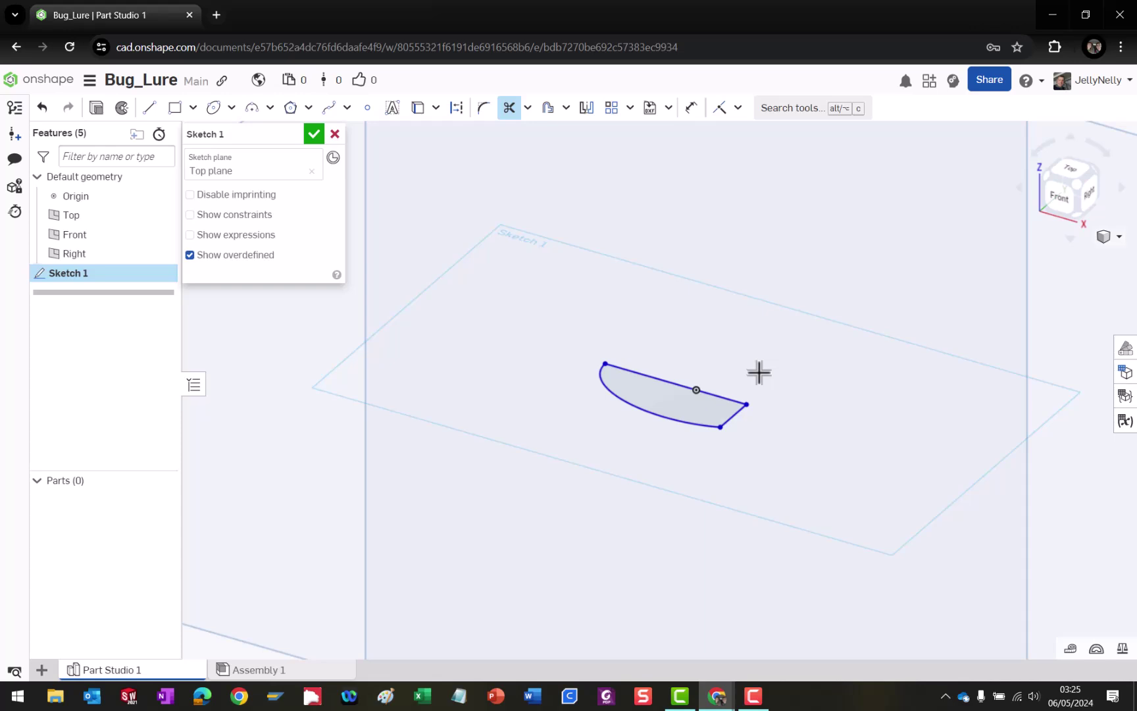
{"action": "key", "text": "Escape"}
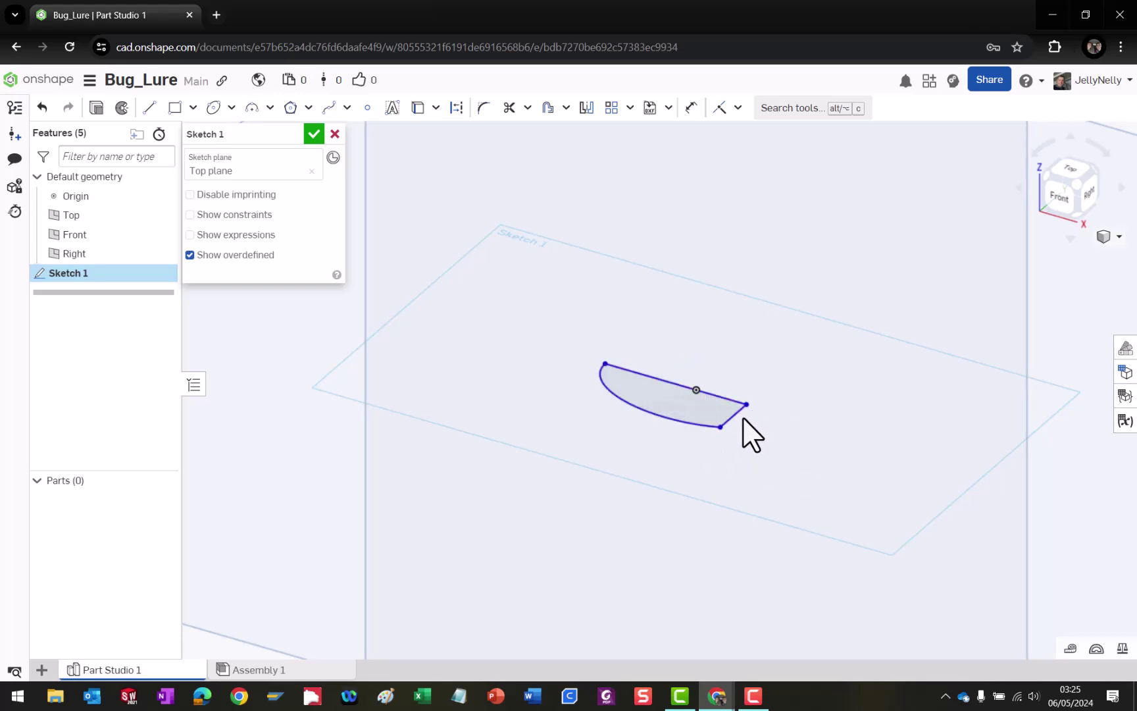
Try reshaping the unconstrained half profile by moving its edges, and undo the change.
{"action": "left_click_drag", "start_coordinate": [730, 414], "coordinate": [755, 424]}
{"action": "left_click_drag", "start_coordinate": [706, 427], "coordinate": [670, 461]}
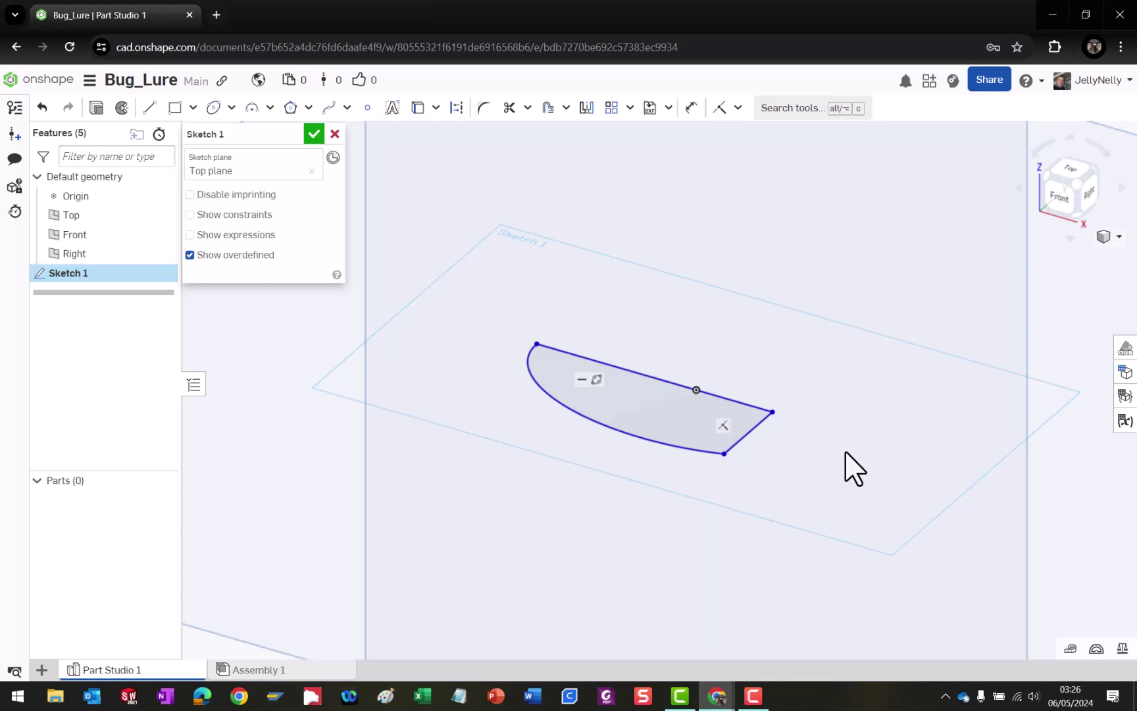
{"action": "key", "text": "ctrl+z"}
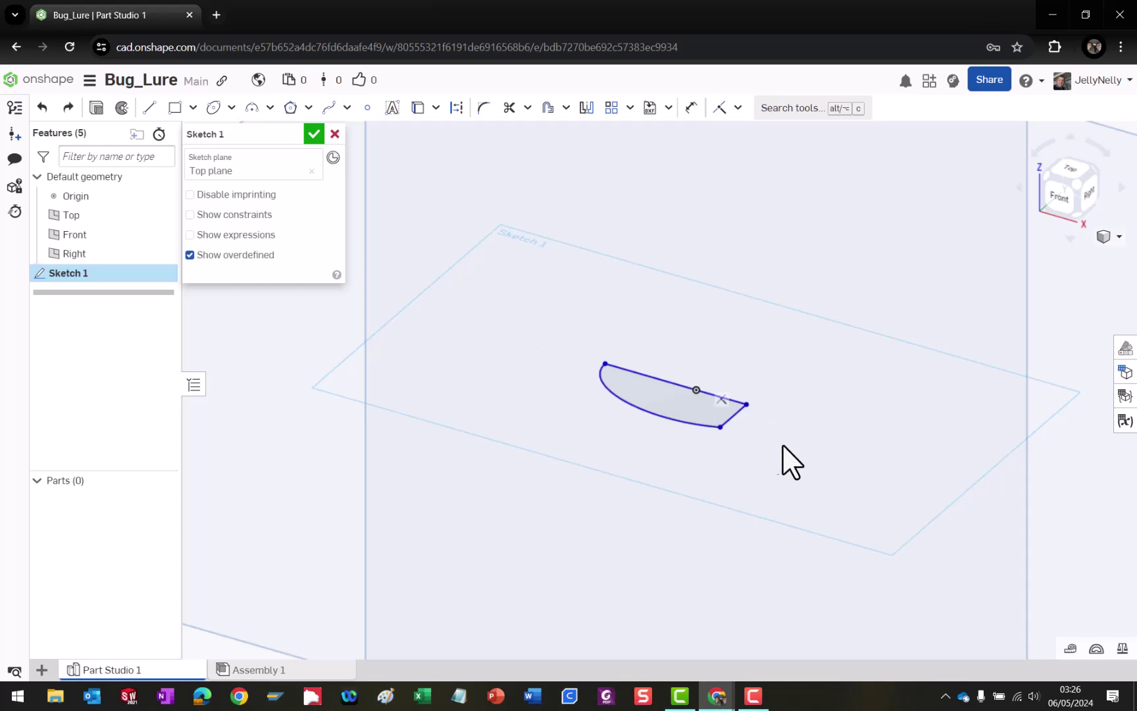
Dimension the length of the profile's long straight edge and the distance from the origin to its short edge, accepting both current values.
{"action": "left_click", "coordinate": [692, 110]}
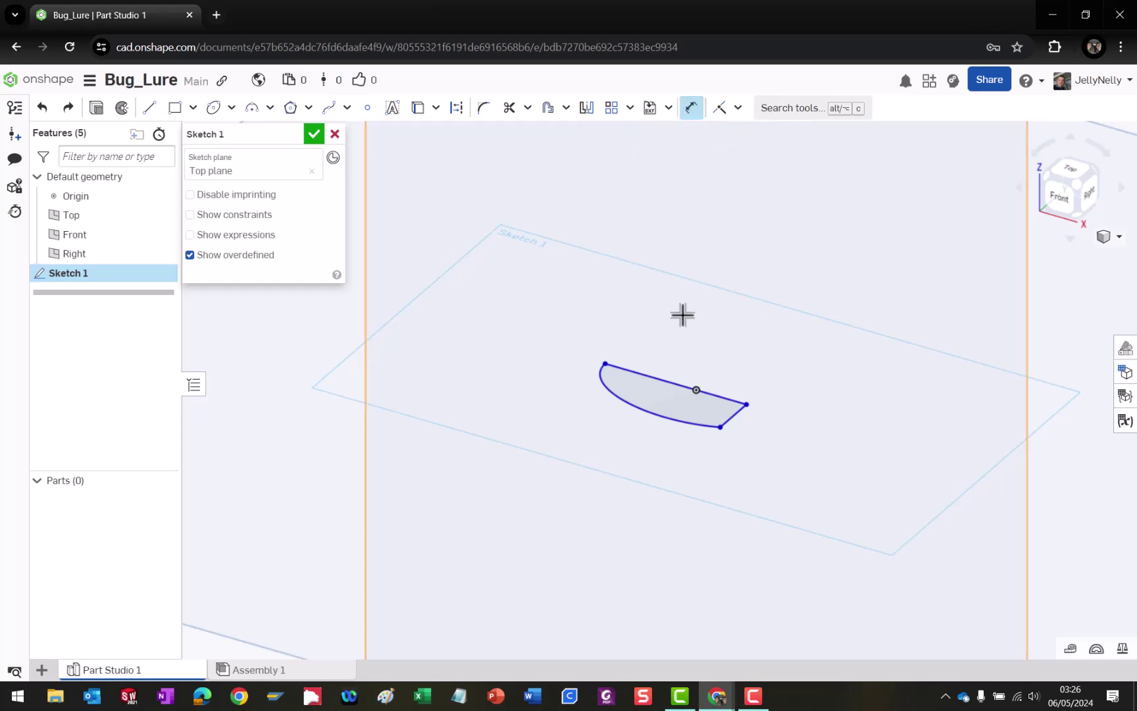
{"action": "left_click", "coordinate": [652, 382]}
{"action": "left_click", "coordinate": [743, 337]}
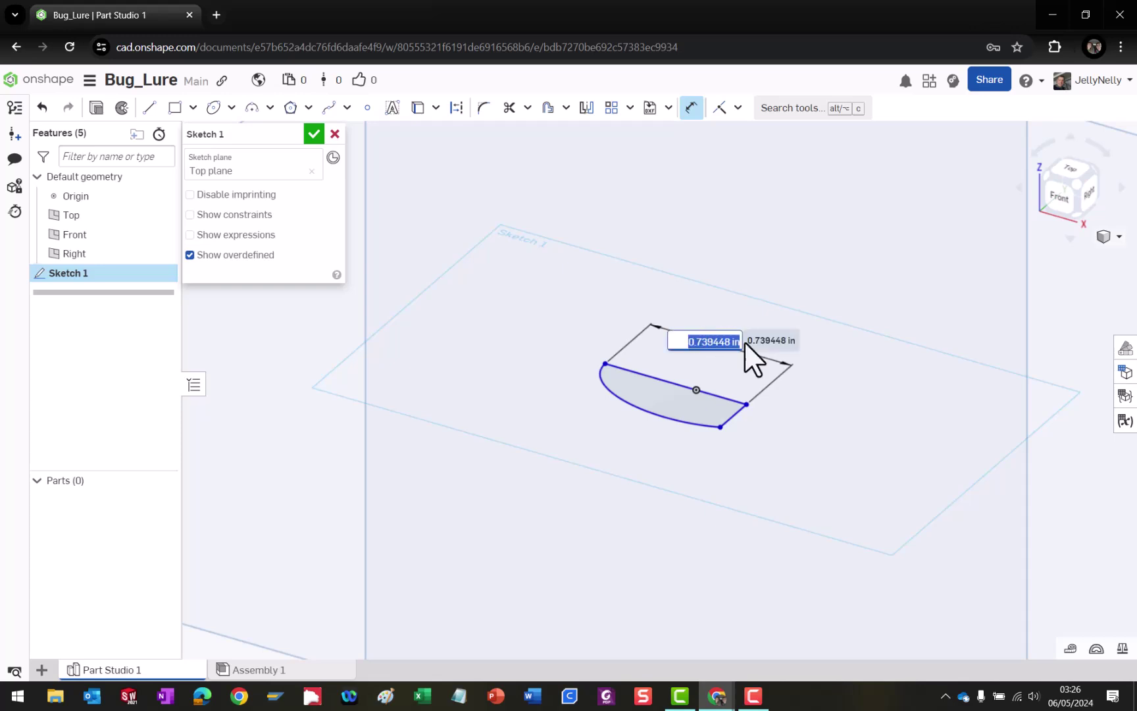
{"action": "key", "text": "Return"}
{"action": "left_click", "coordinate": [738, 412]}
{"action": "left_click", "coordinate": [696, 389]}
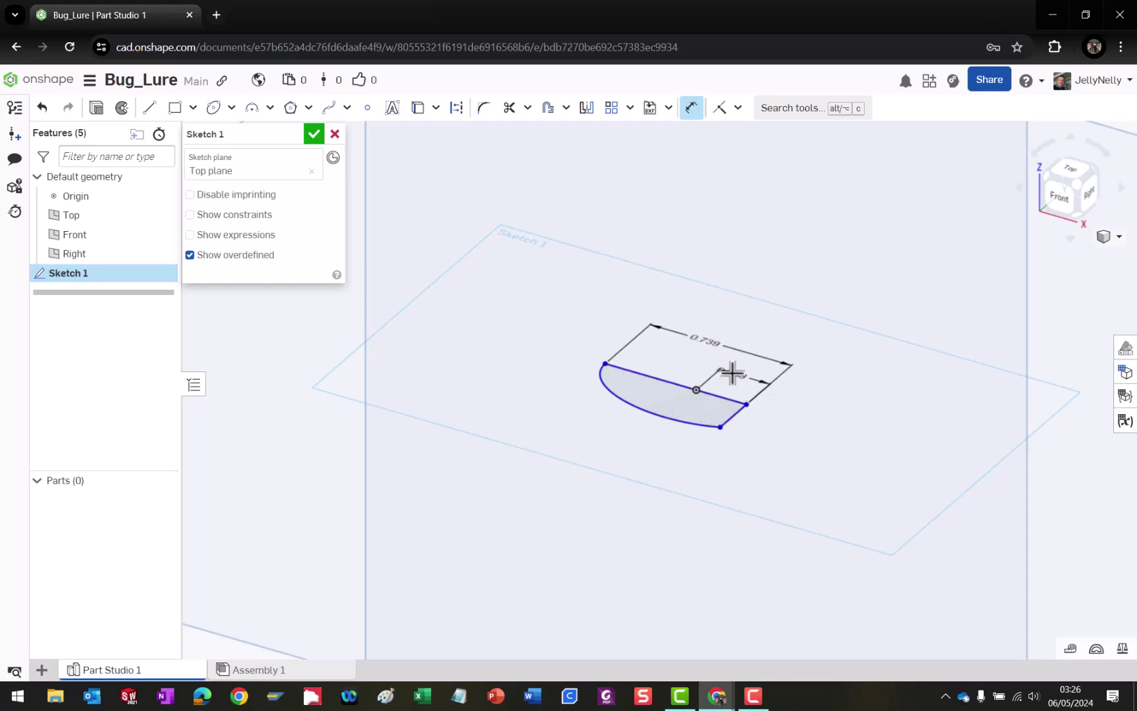
{"action": "left_click", "coordinate": [740, 372]}
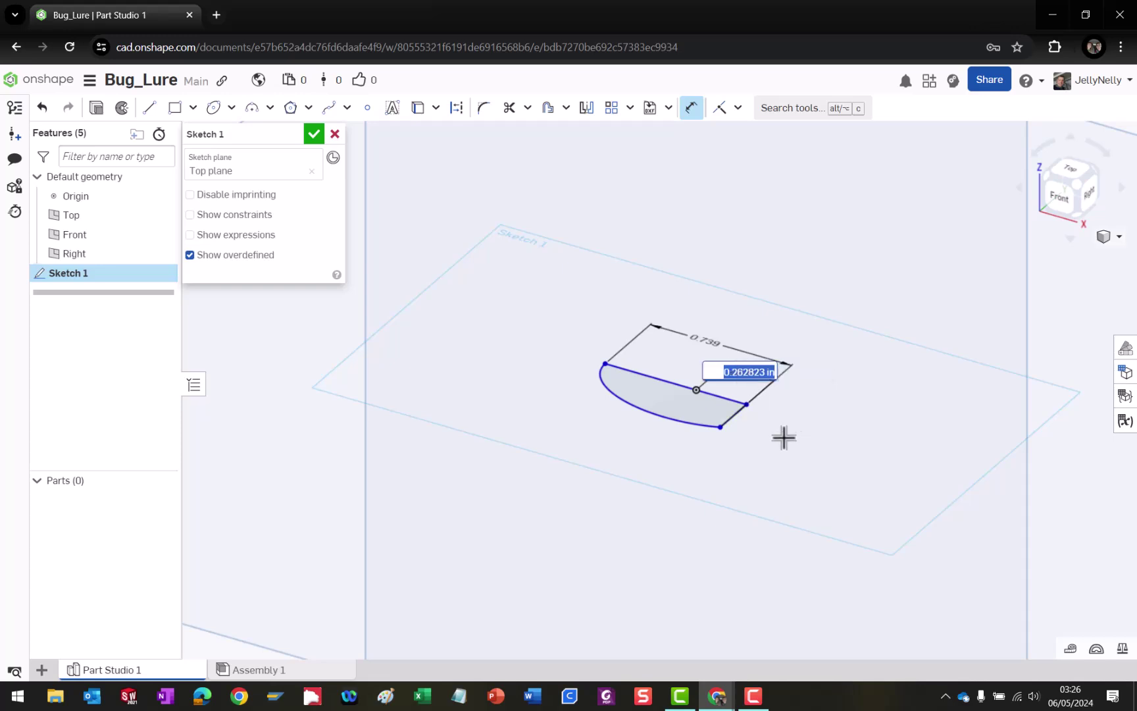
{"action": "key", "text": "Return"}
Dimension the profile's short straight edge and the ellipse's major diameter, accepting both current values.
{"action": "left_click", "coordinate": [735, 414]}
{"action": "left_click", "coordinate": [779, 430]}
{"action": "key", "text": "Return"}
{"action": "left_click", "coordinate": [690, 423]}
{"action": "left_click", "coordinate": [636, 458]}
{"action": "key", "text": "Return"}
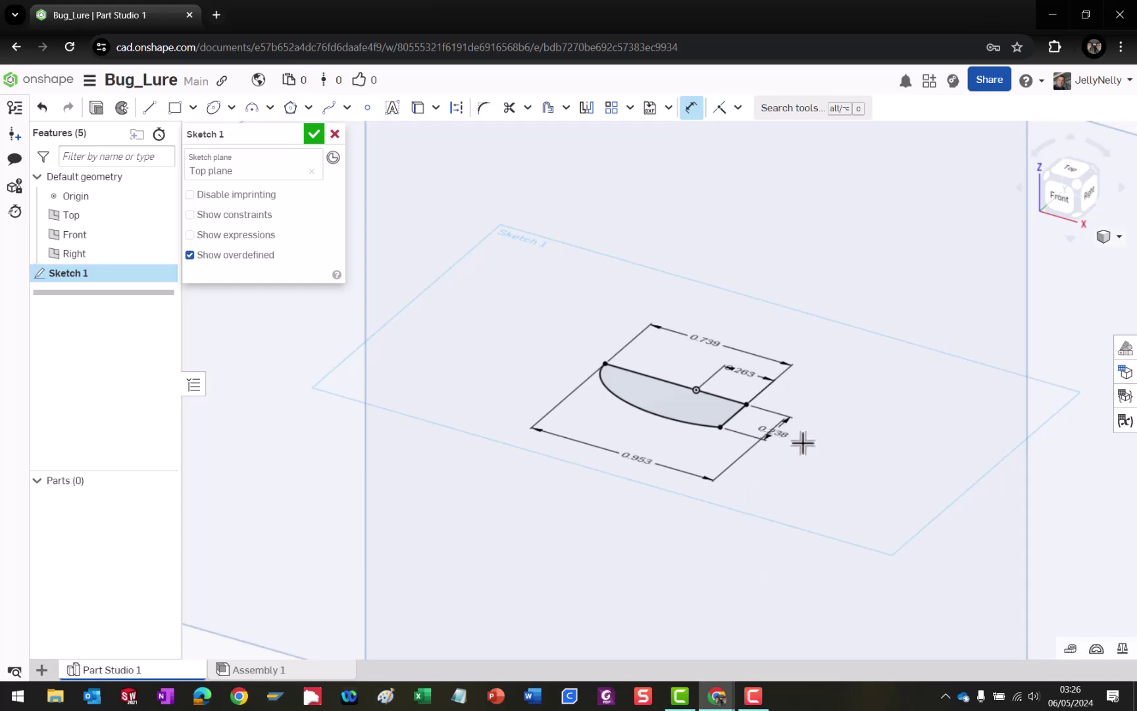
Undo the four dimensions added to the profile.
{"action": "key", "text": "ctrl+z"}
{"action": "key", "text": "ctrl+z"}
{"action": "key", "text": "ctrl+z"}
{"action": "key", "text": "ctrl+z"}
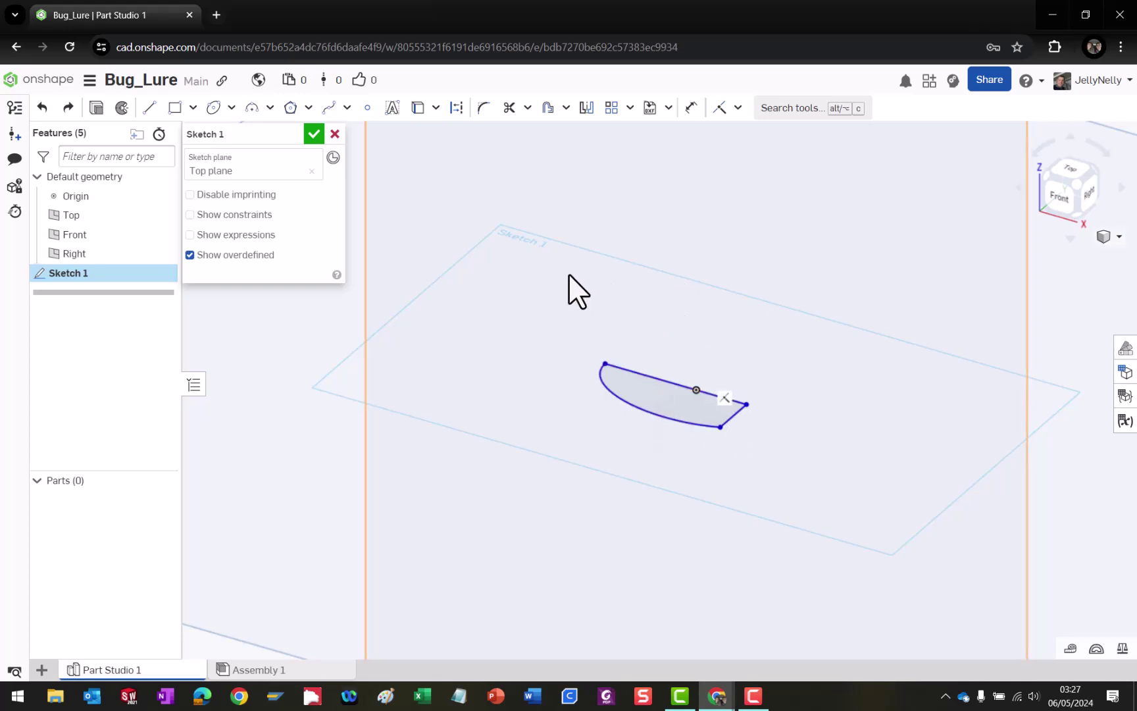
Apply a Fix constraint to all the profile's curves and points, and finish the sketch.
{"action": "mouse_move", "coordinate": [565, 315]}
{"action": "left_mouse_down"}
{"action": "mouse_move", "coordinate": [599, 358]}
{"action": "mouse_move", "coordinate": [805, 458]}
{"action": "left_mouse_up"}
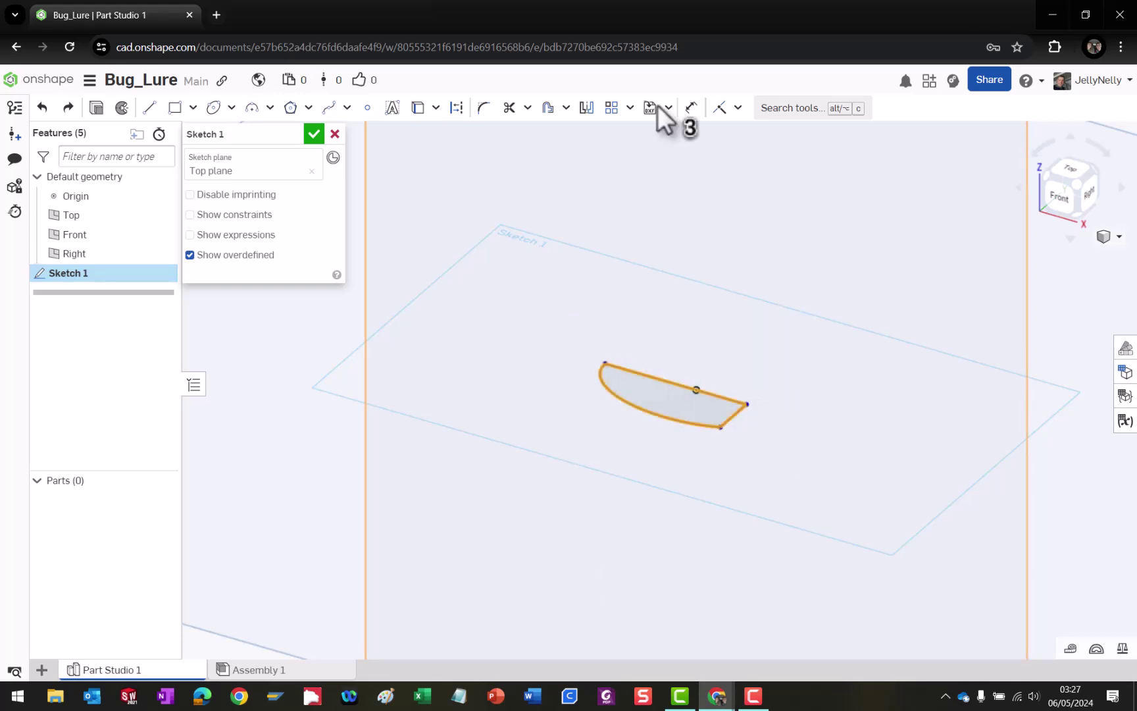
{"action": "left_click", "coordinate": [738, 108]}
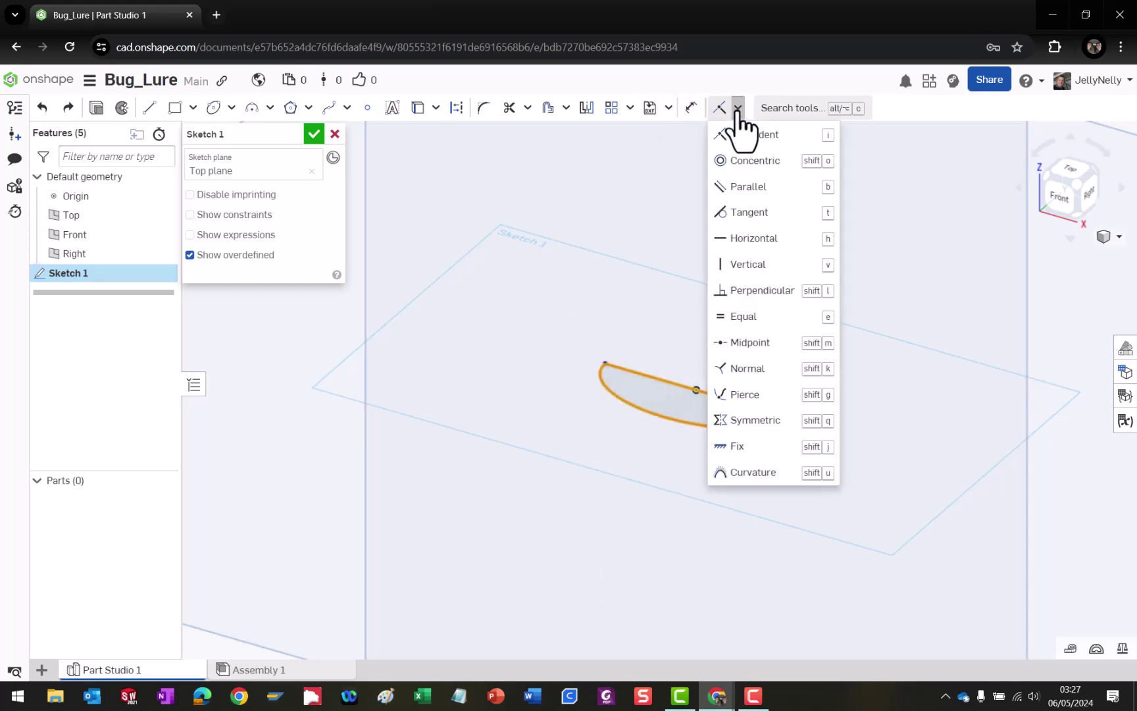
{"action": "left_click", "coordinate": [738, 447]}
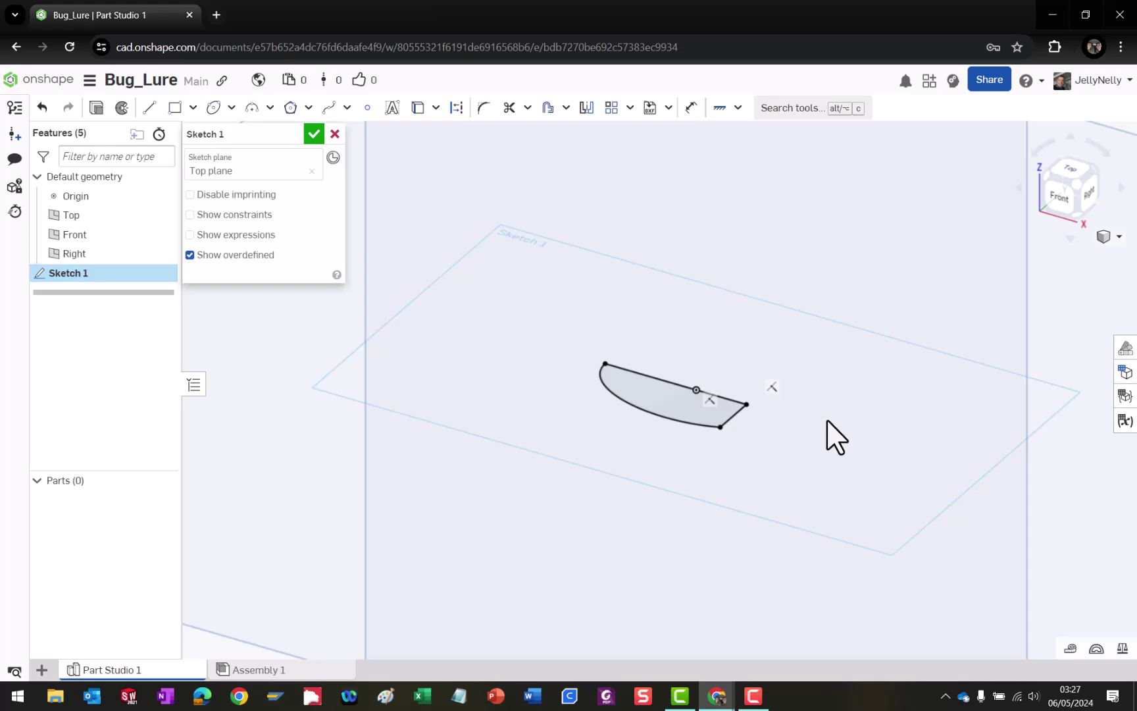
{"action": "left_click", "coordinate": [309, 136]}
{"action": "mouse_move", "coordinate": [629, 451]}
{"action": "right_mouse_down"}
{"action": "mouse_move", "coordinate": [635, 427]}
{"action": "mouse_move", "coordinate": [614, 387]}
{"action": "mouse_move", "coordinate": [671, 420]}
{"action": "mouse_move", "coordinate": [633, 442]}
{"action": "mouse_move", "coordinate": [654, 458]}
{"action": "mouse_move", "coordinate": [627, 436]}
{"action": "mouse_move", "coordinate": [655, 451]}
{"action": "mouse_move", "coordinate": [644, 435]}
{"action": "mouse_move", "coordinate": [614, 434]}
{"action": "mouse_move", "coordinate": [644, 430]}
{"action": "mouse_move", "coordinate": [680, 464]}
{"action": "mouse_move", "coordinate": [640, 452]}
{"action": "mouse_move", "coordinate": [673, 447]}
{"action": "mouse_move", "coordinate": [638, 453]}
{"action": "mouse_move", "coordinate": [685, 463]}
{"action": "mouse_move", "coordinate": [690, 477]}
{"action": "mouse_move", "coordinate": [665, 479]}
{"action": "mouse_move", "coordinate": [688, 482]}
{"action": "right_mouse_up"}
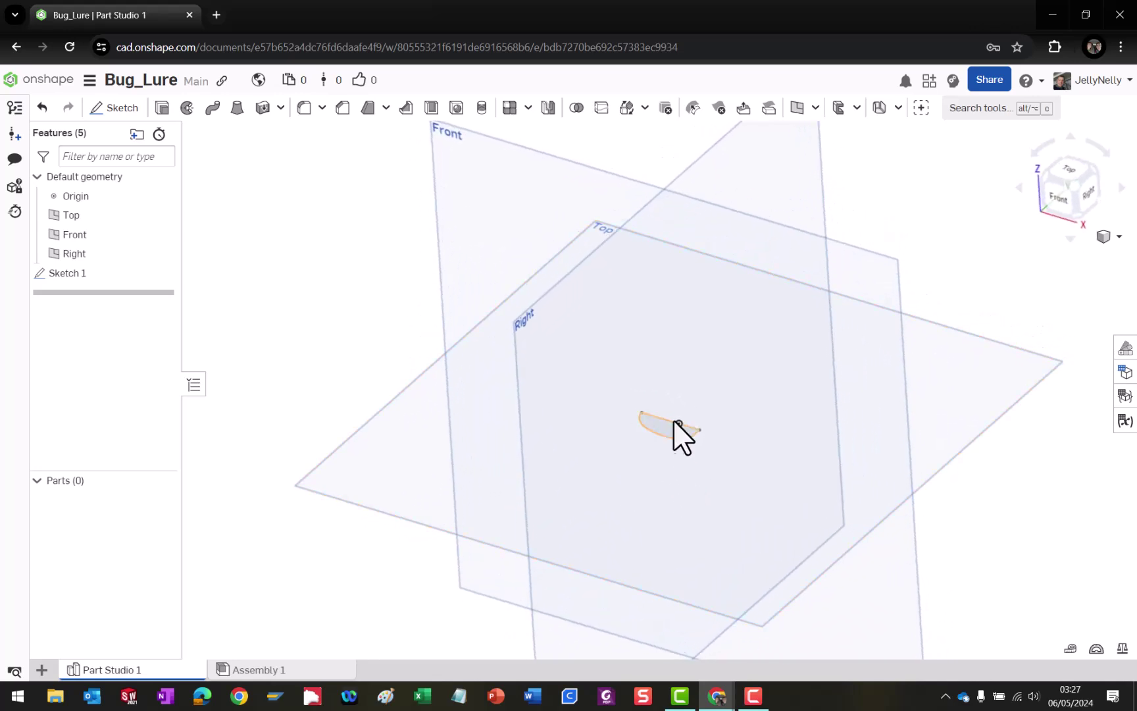
Extrude the half-ellipse profile as a new solid with a blind depth of 0.1 in.
{"action": "left_click", "coordinate": [162, 108]}
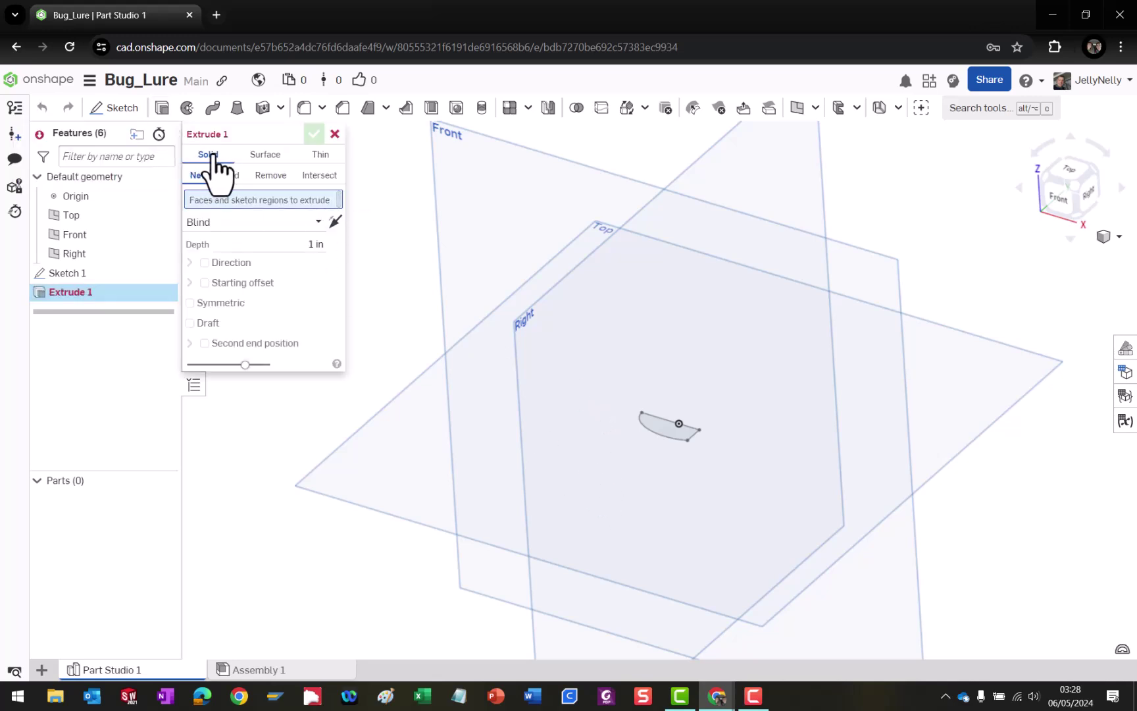
{"action": "scroll", "coordinate": [663, 437], "scroll_direction": "up", "scroll_amount": 3}
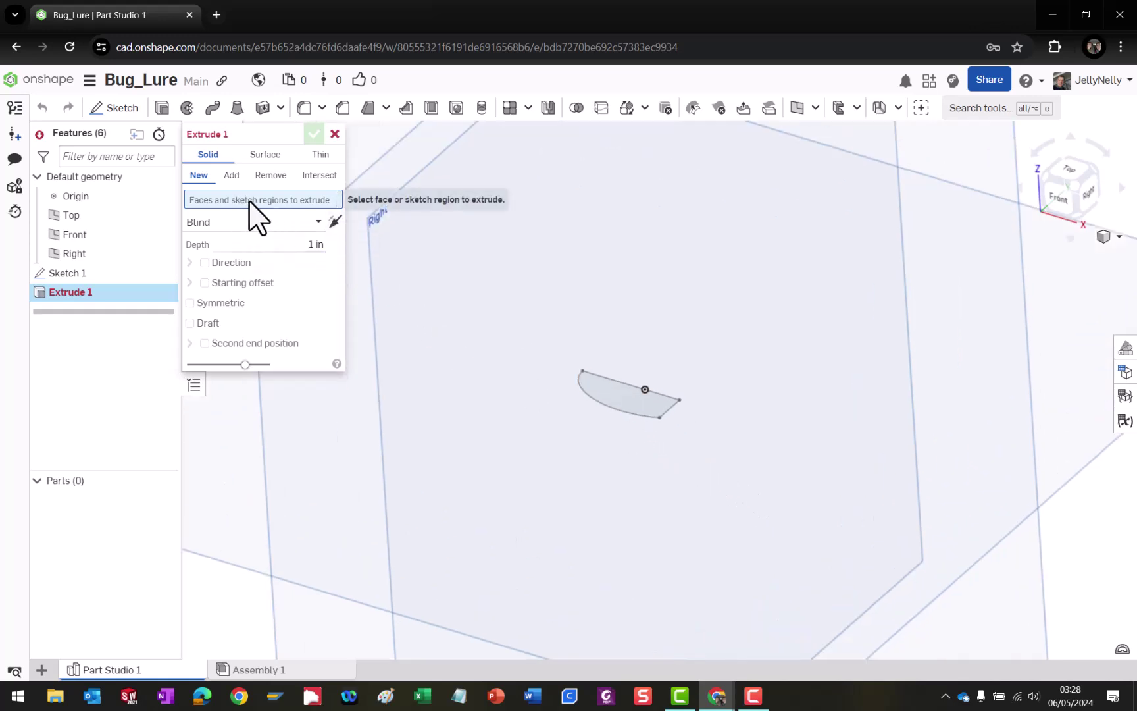
{"action": "left_click", "coordinate": [617, 399]}
{"action": "left_click", "coordinate": [285, 257]}
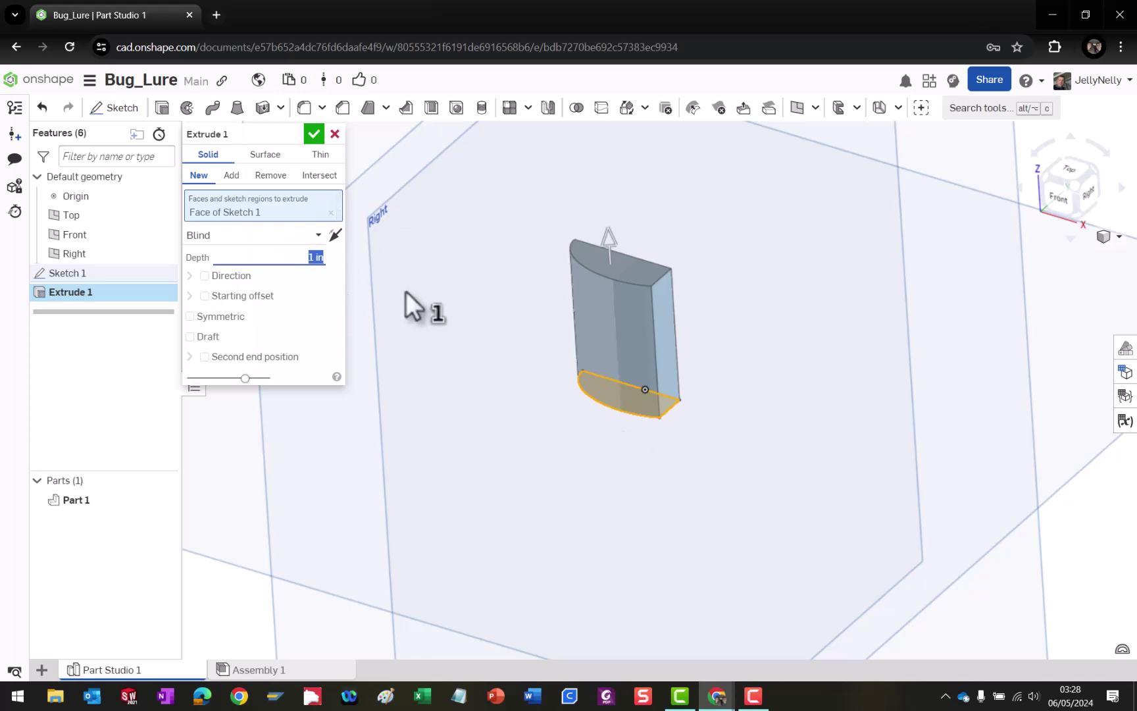
{"action": "key", "text": "BackSpace"}
{"action": "type", "text": "1"}
{"action": "key", "text": "Return"}
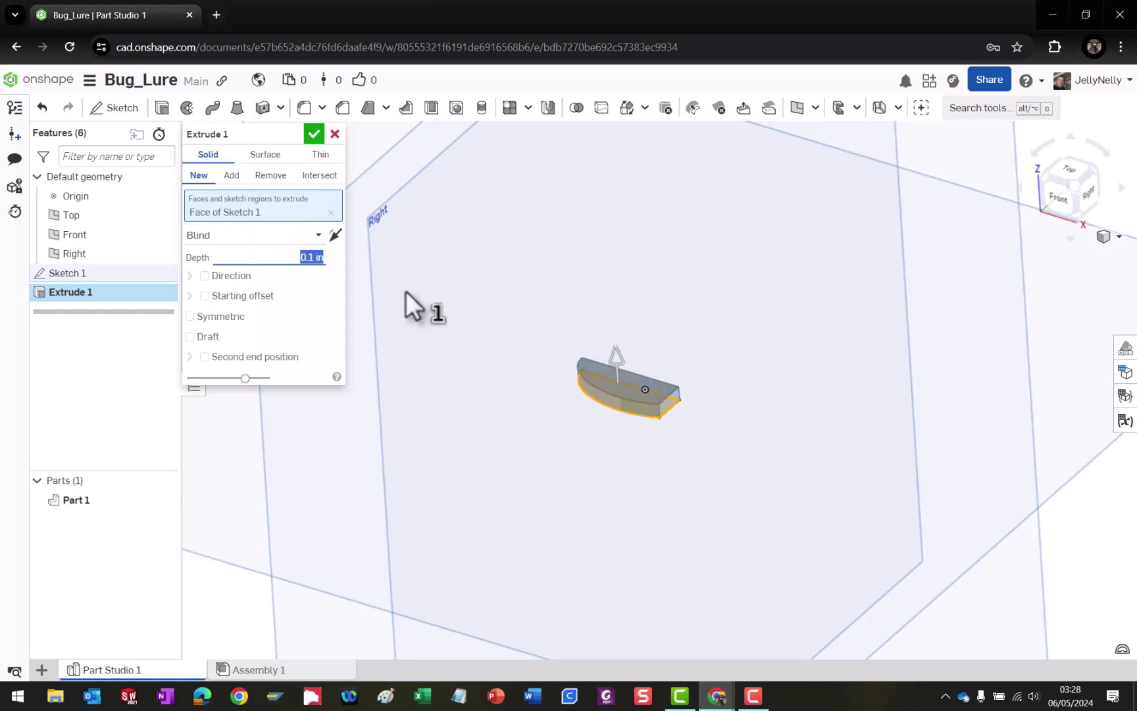
{"action": "left_click", "coordinate": [314, 135]}
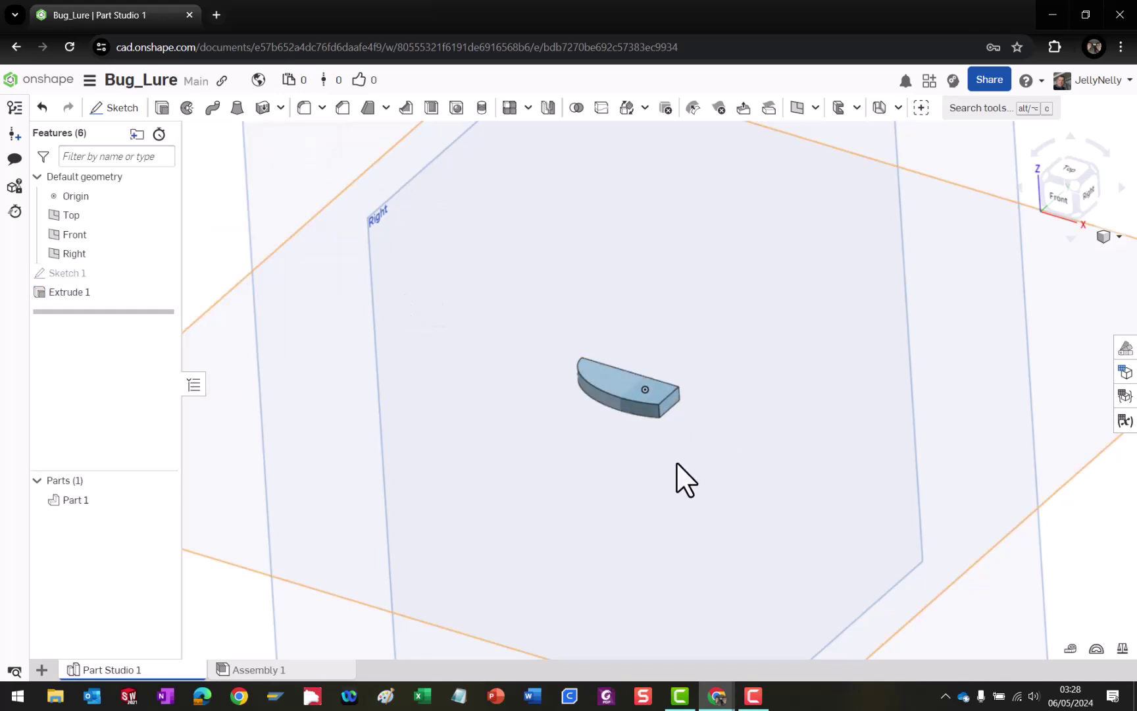
Start a new sketch on the upper flat face of the extruded body.
{"action": "right_click_drag", "start_coordinate": [672, 445], "coordinate": [713, 436]}
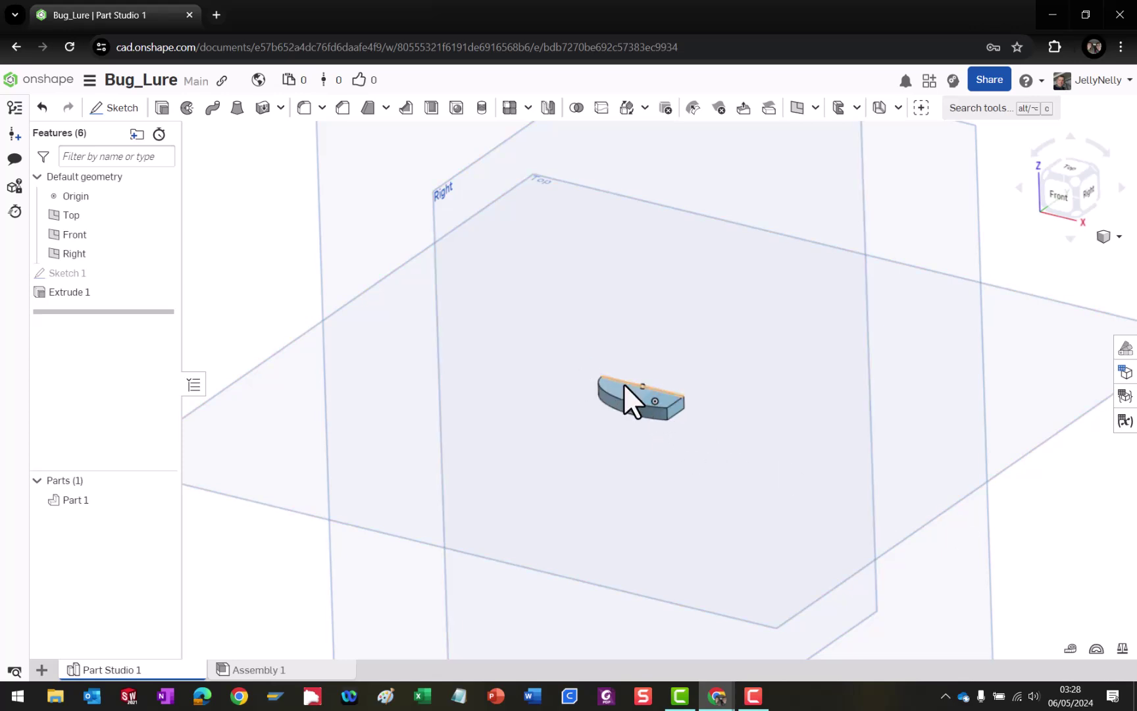
{"action": "left_click", "coordinate": [111, 113]}
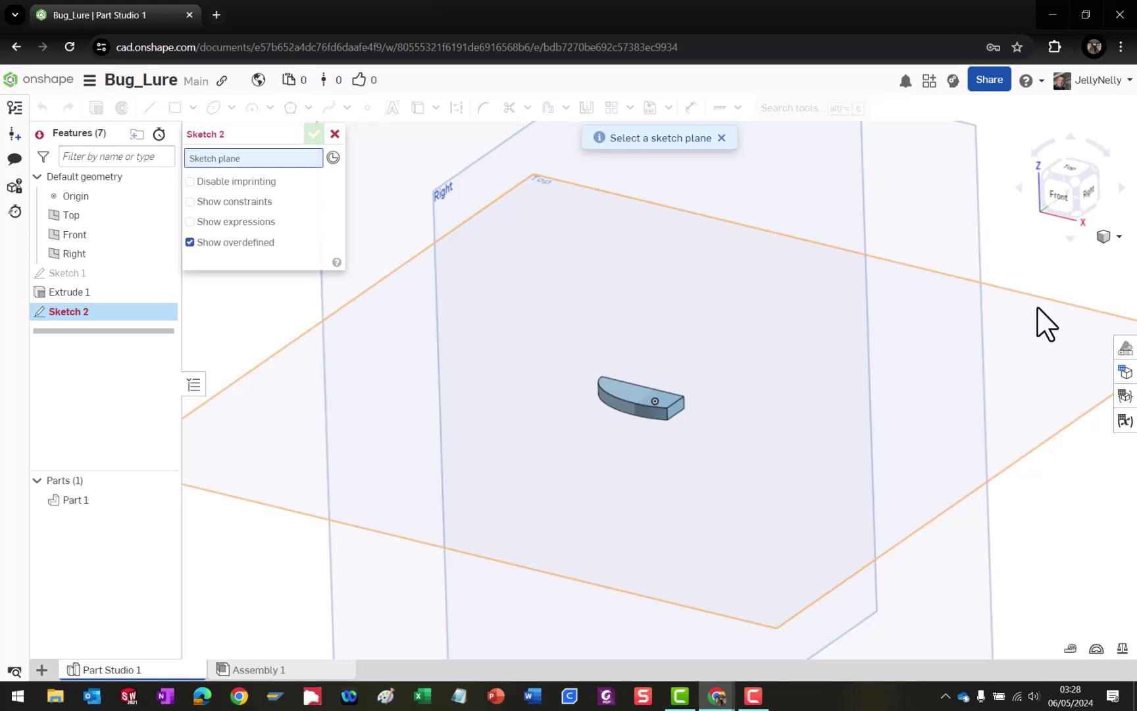
{"action": "mouse_move", "coordinate": [767, 492]}
{"action": "right_mouse_down"}
{"action": "mouse_move", "coordinate": [741, 472]}
{"action": "mouse_move", "coordinate": [712, 483]}
{"action": "mouse_move", "coordinate": [760, 484]}
{"action": "mouse_move", "coordinate": [754, 495]}
{"action": "right_mouse_up"}
{"action": "scroll", "coordinate": [679, 435], "scroll_direction": "up", "scroll_amount": 3}
{"action": "scroll", "coordinate": [512, 356], "scroll_direction": "up", "scroll_amount": 3}
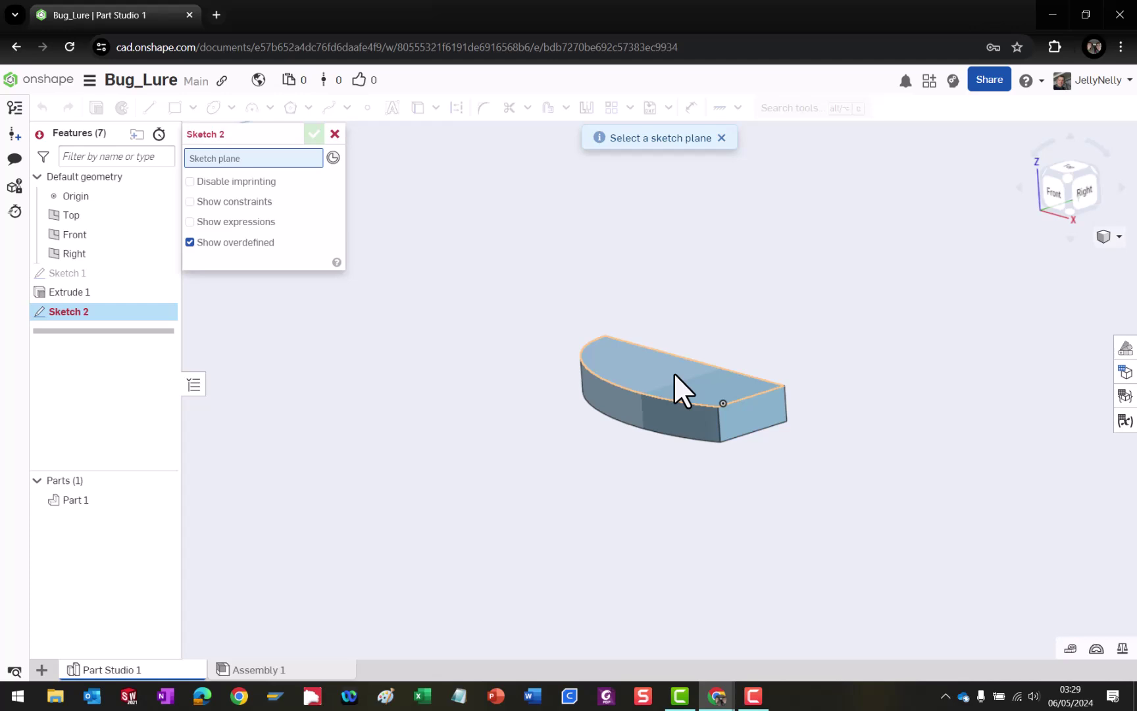
{"action": "left_click", "coordinate": [675, 377]}
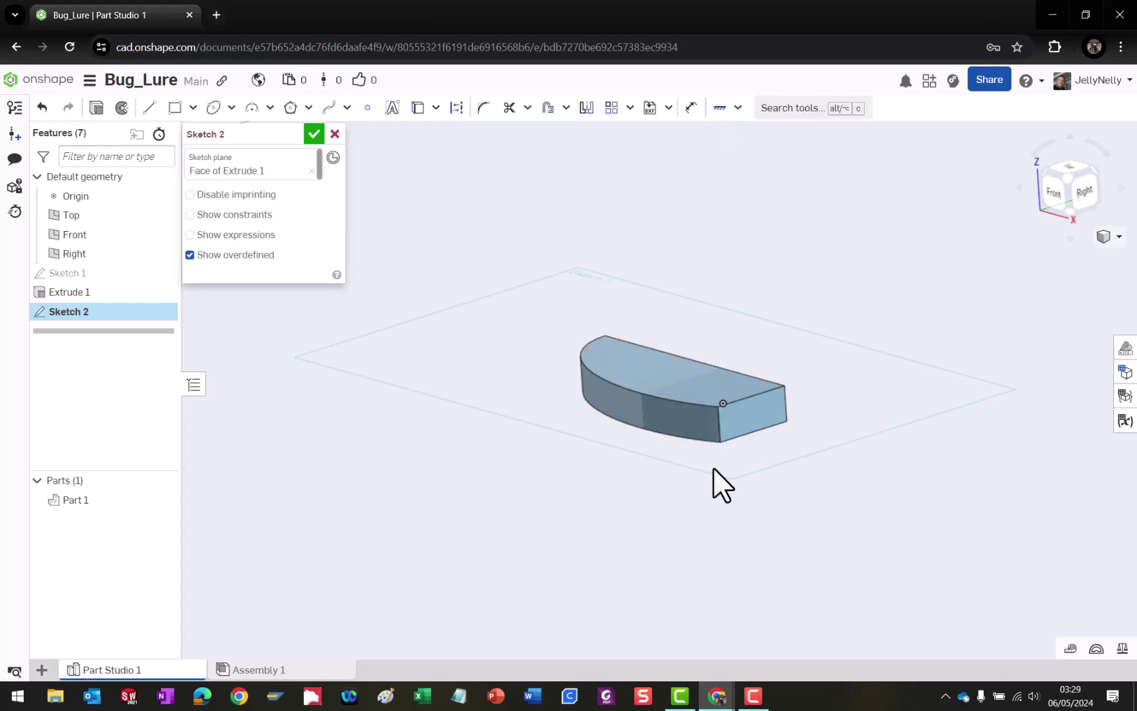
Project the face's long straight edge and short straight edge into the sketch with the Use tool.
{"action": "scroll", "coordinate": [847, 530], "scroll_direction": "down", "scroll_amount": 3}
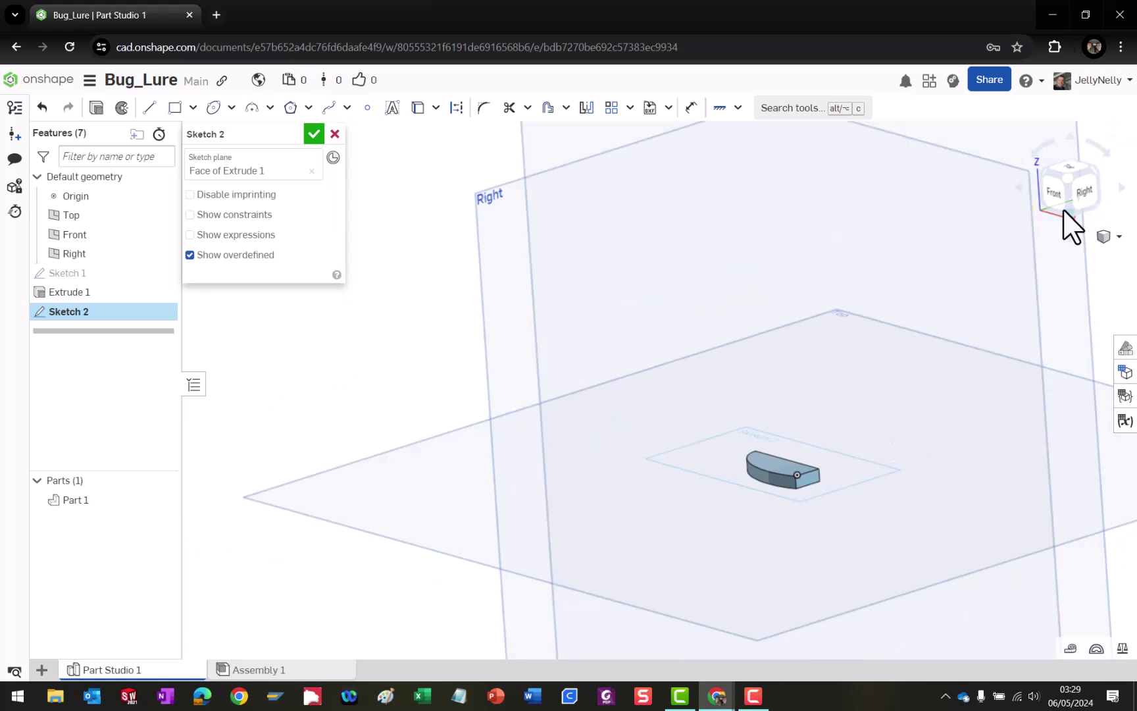
{"action": "left_click", "coordinate": [1080, 191]}
{"action": "scroll", "coordinate": [684, 408], "scroll_direction": "up", "scroll_amount": 5}
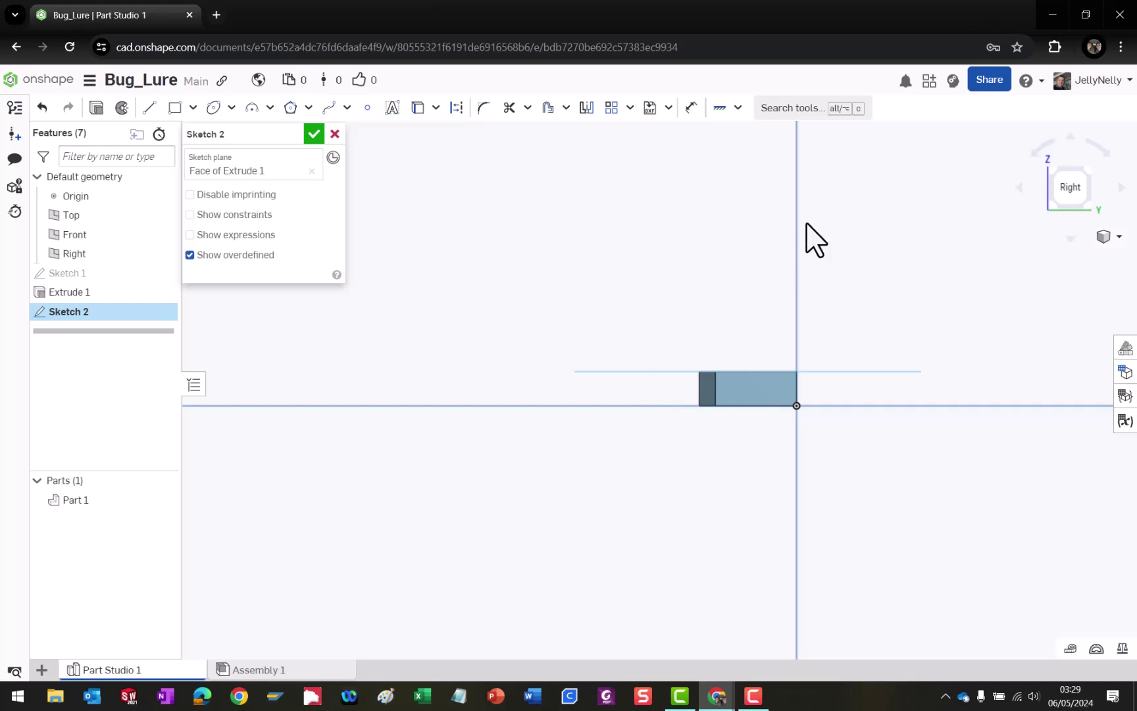
{"action": "left_click", "coordinate": [1050, 175]}
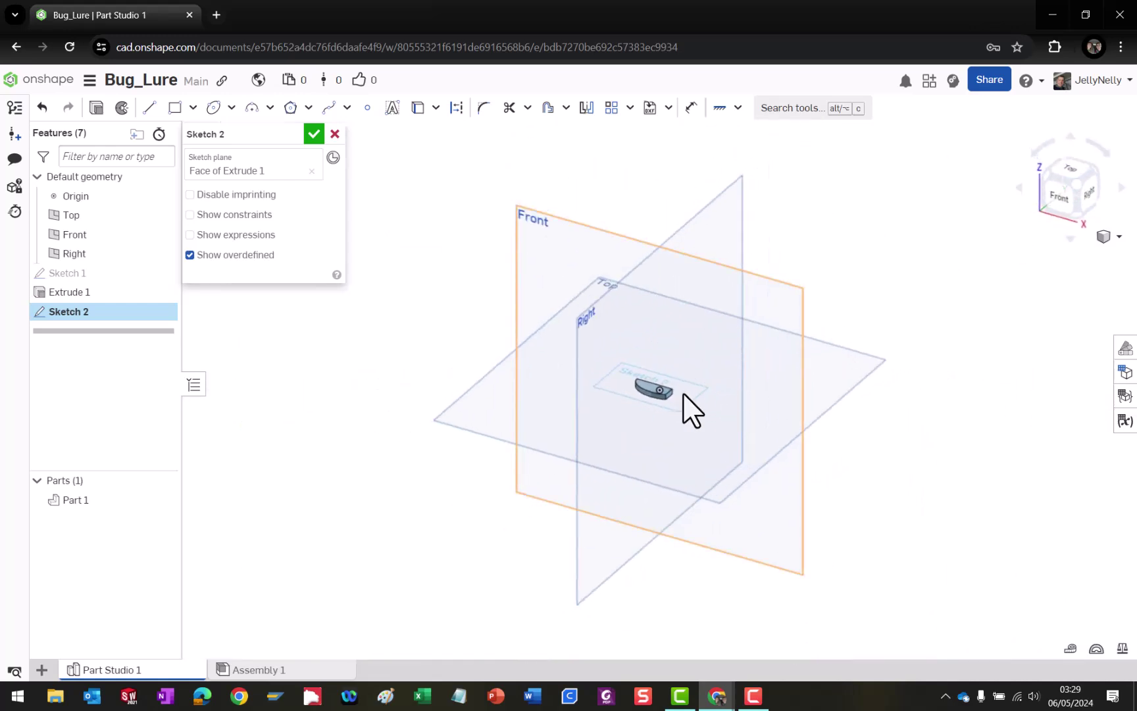
{"action": "key", "text": "f"}
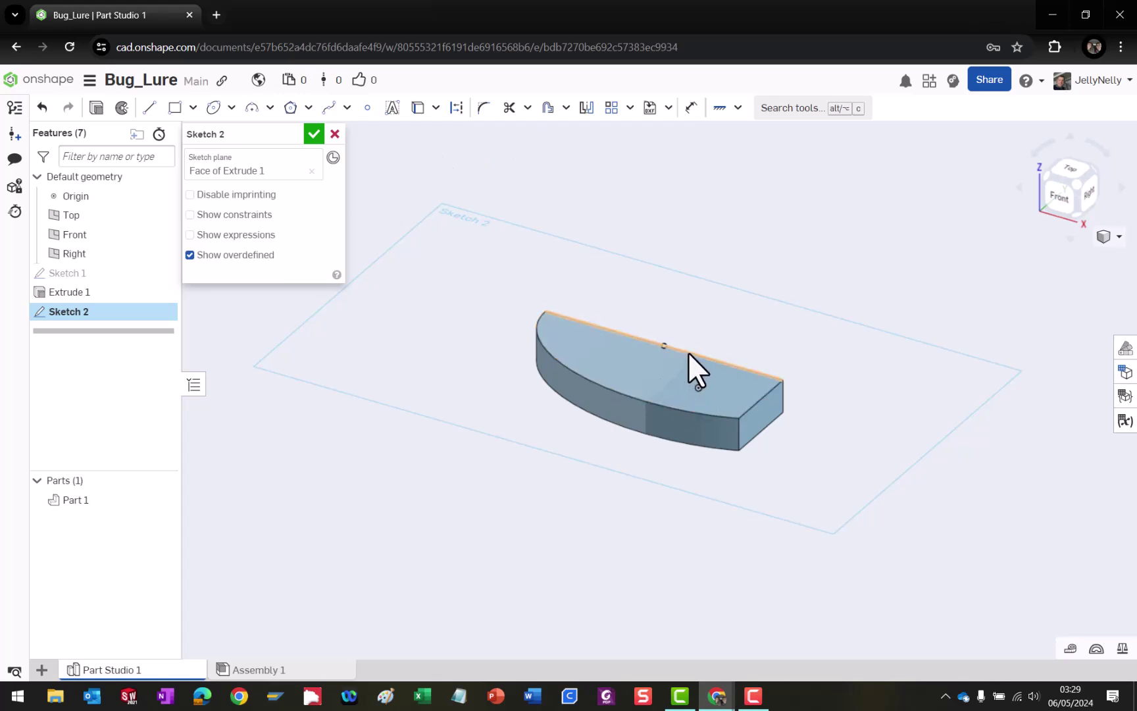
{"action": "left_click", "coordinate": [415, 111]}
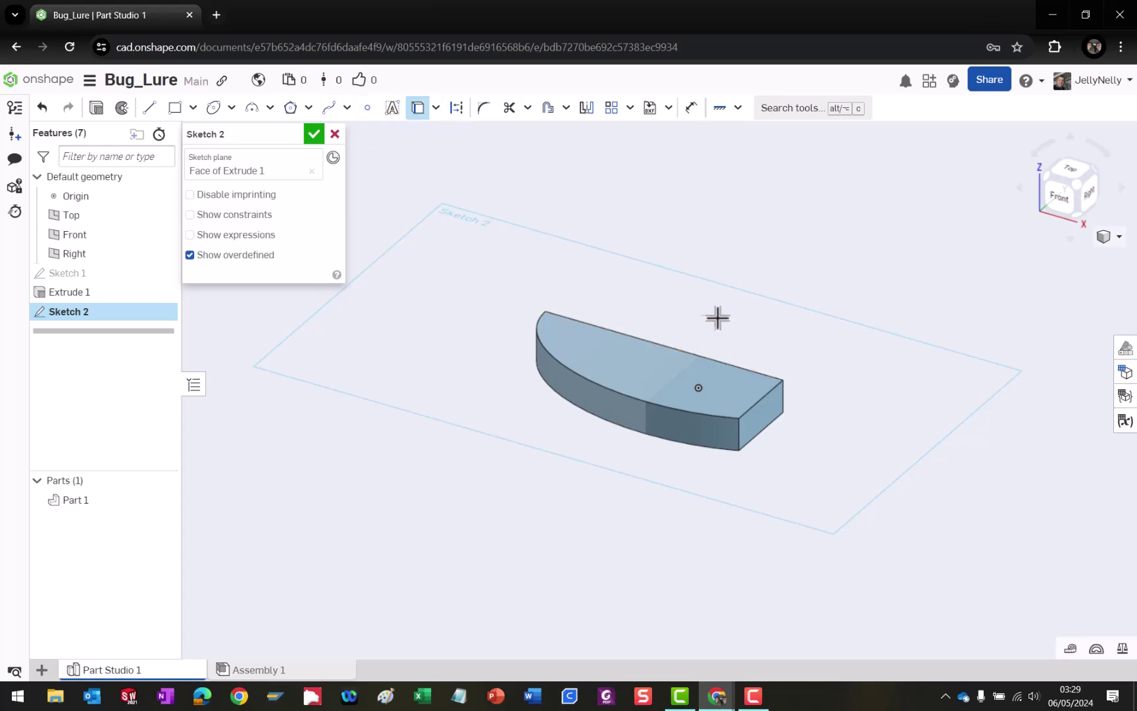
{"action": "left_click", "coordinate": [728, 364]}
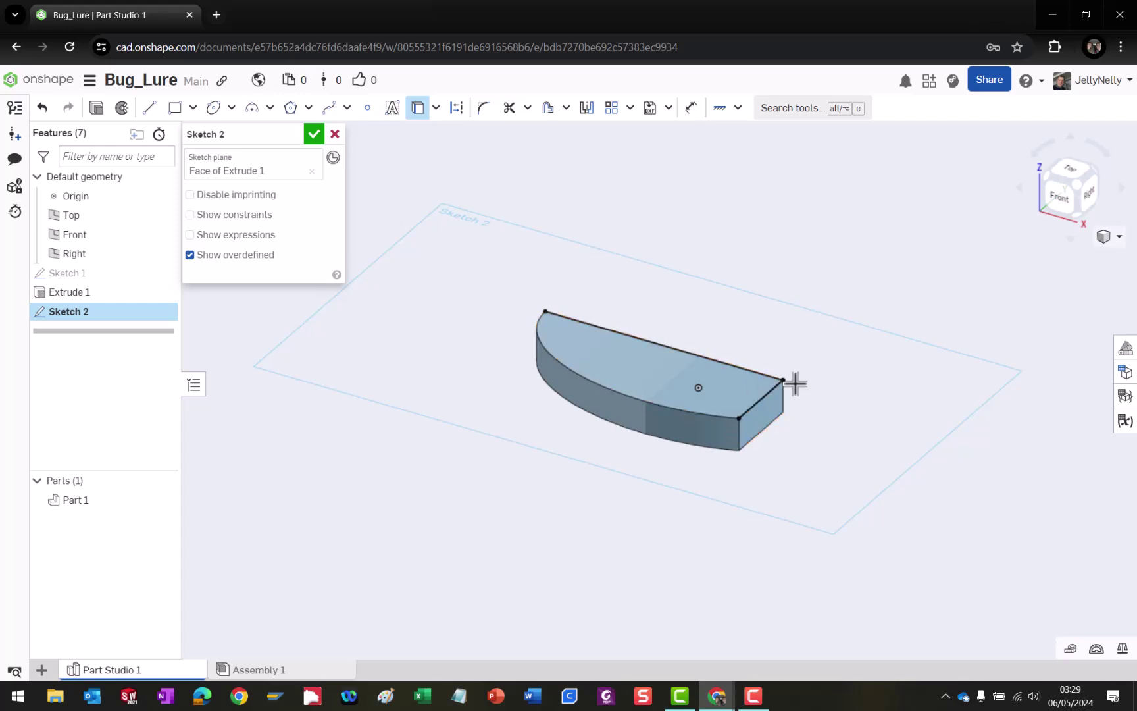
{"action": "left_click", "coordinate": [771, 388]}
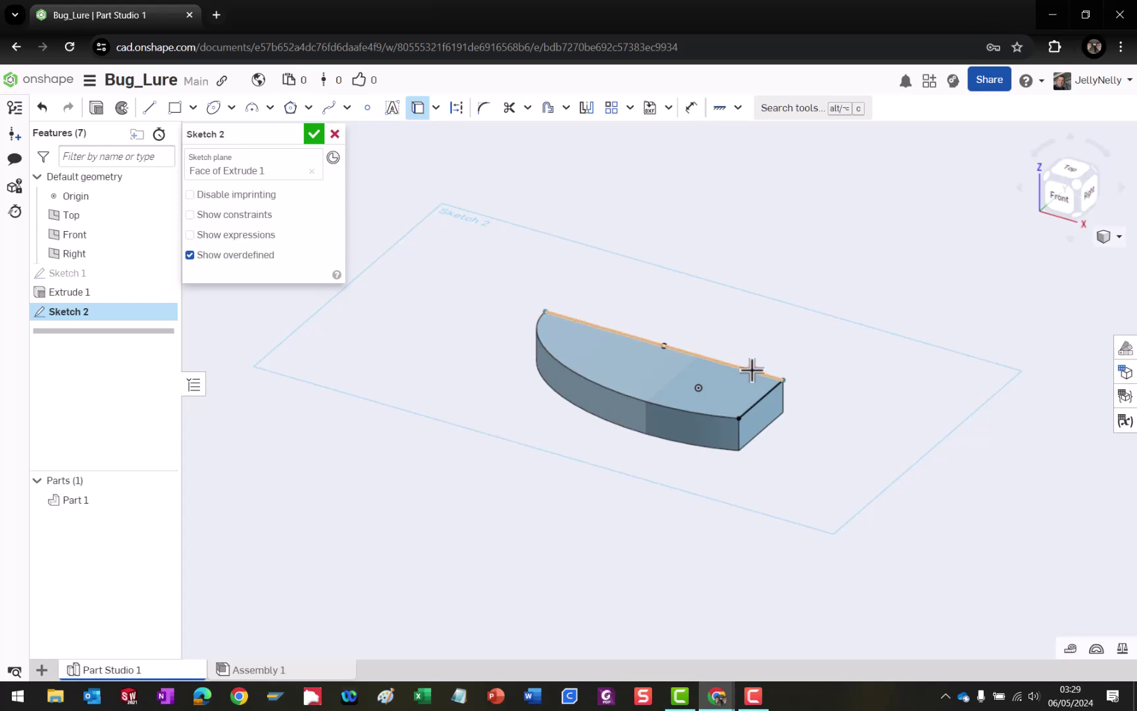
{"action": "left_click", "coordinate": [751, 370]}
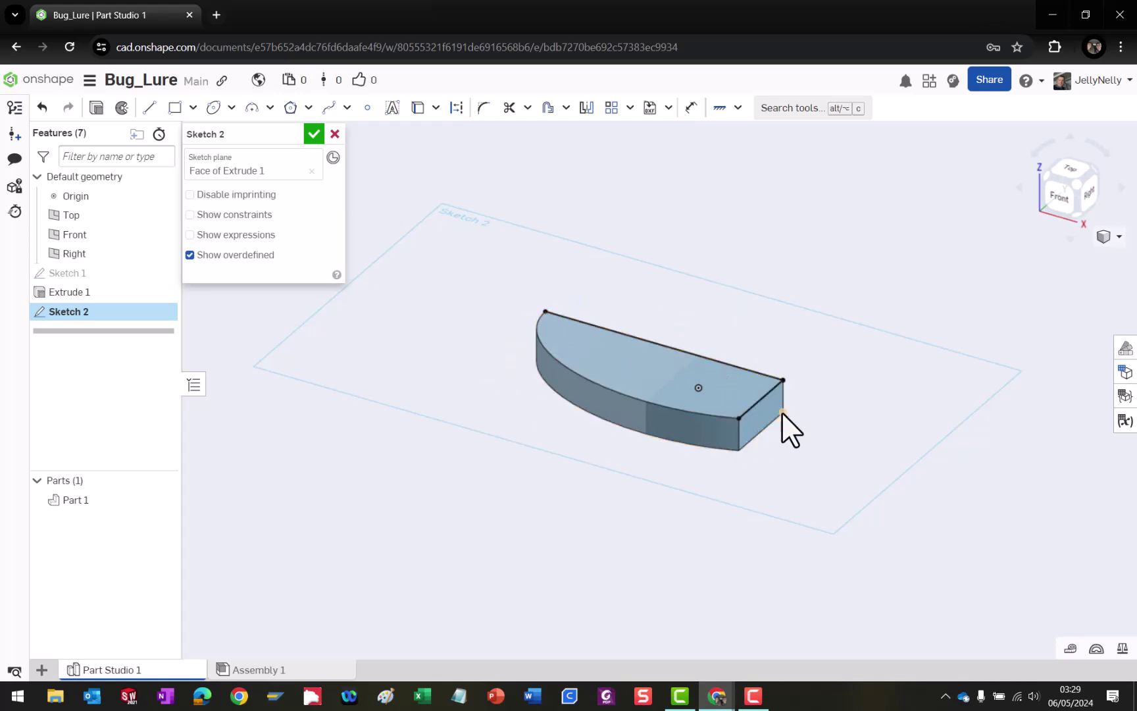
{"action": "left_click", "coordinate": [742, 412]}
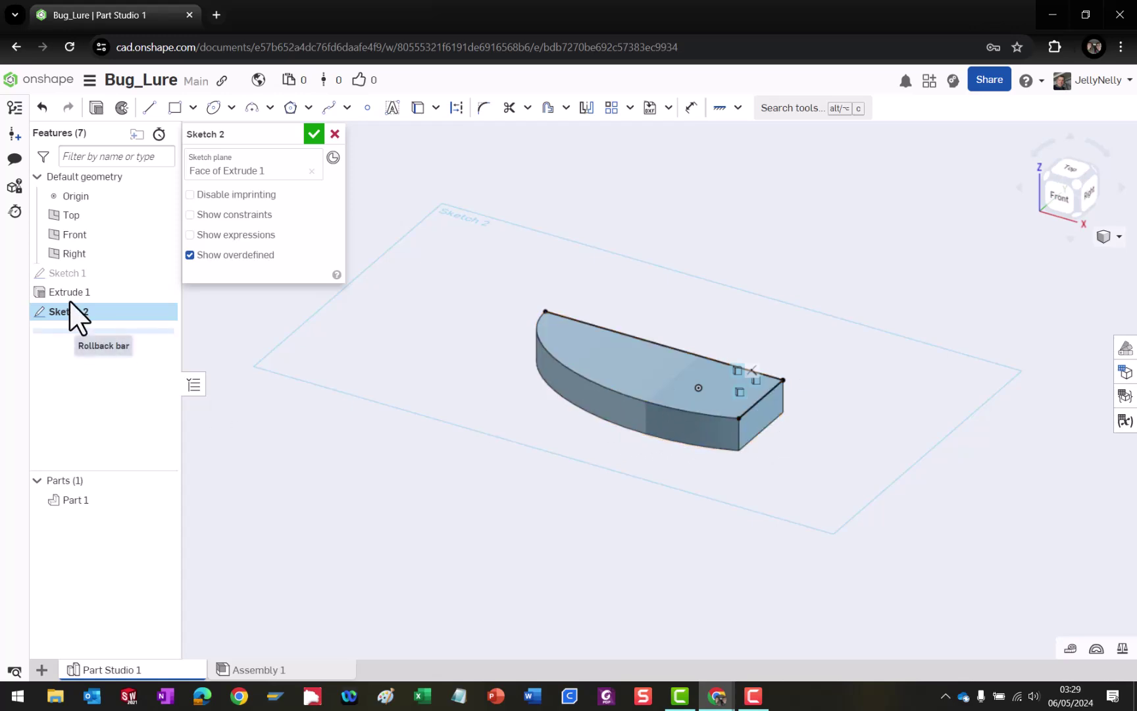
{"action": "left_click", "coordinate": [767, 356]}
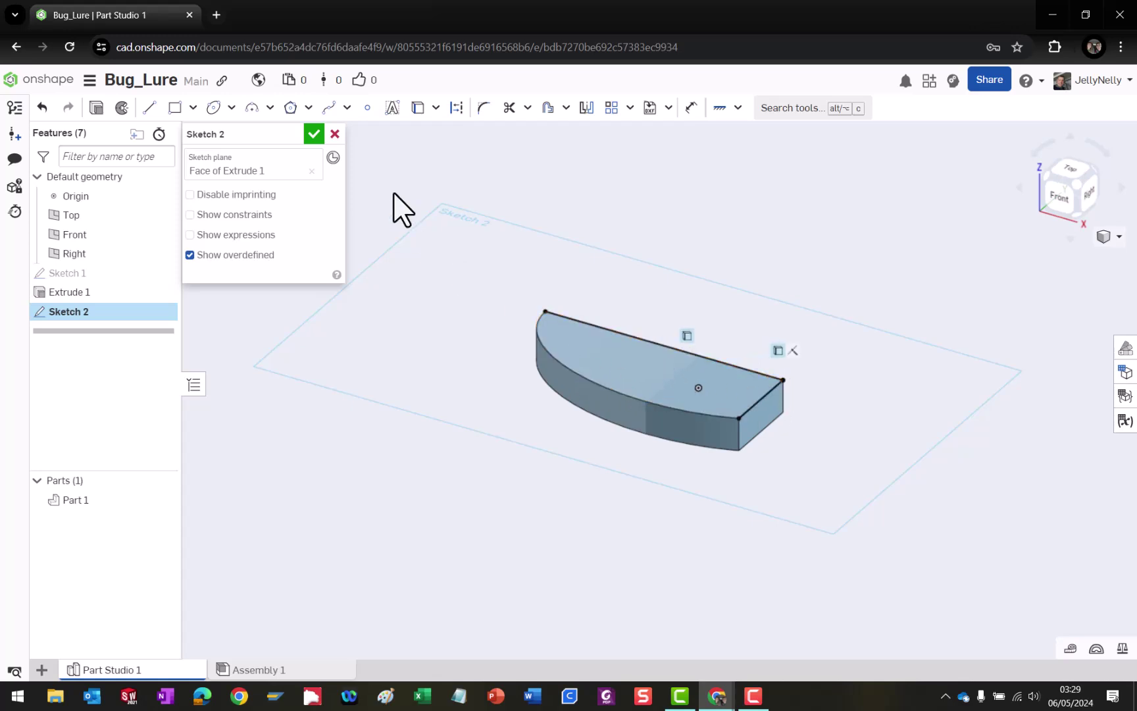
Draw a spline from the short edge's corner on the curved side through two points inside the face, ending on the long straight edge.
{"action": "left_click", "coordinate": [329, 109]}
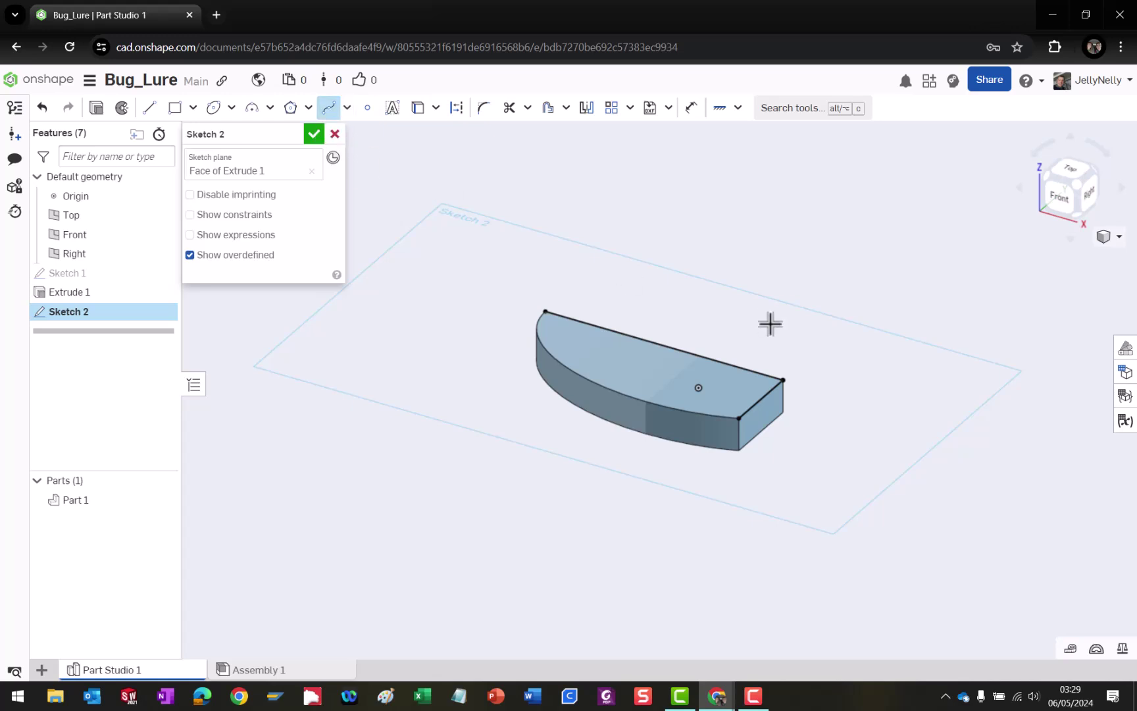
{"action": "left_click", "coordinate": [739, 417]}
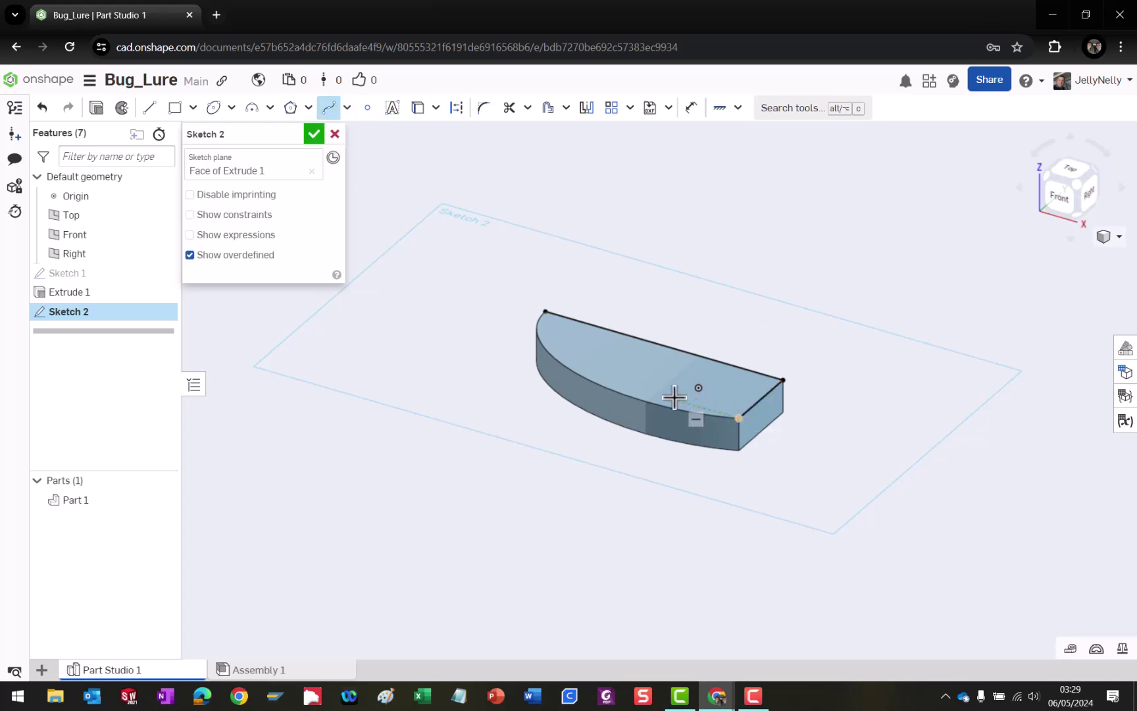
{"action": "left_click", "coordinate": [673, 390]}
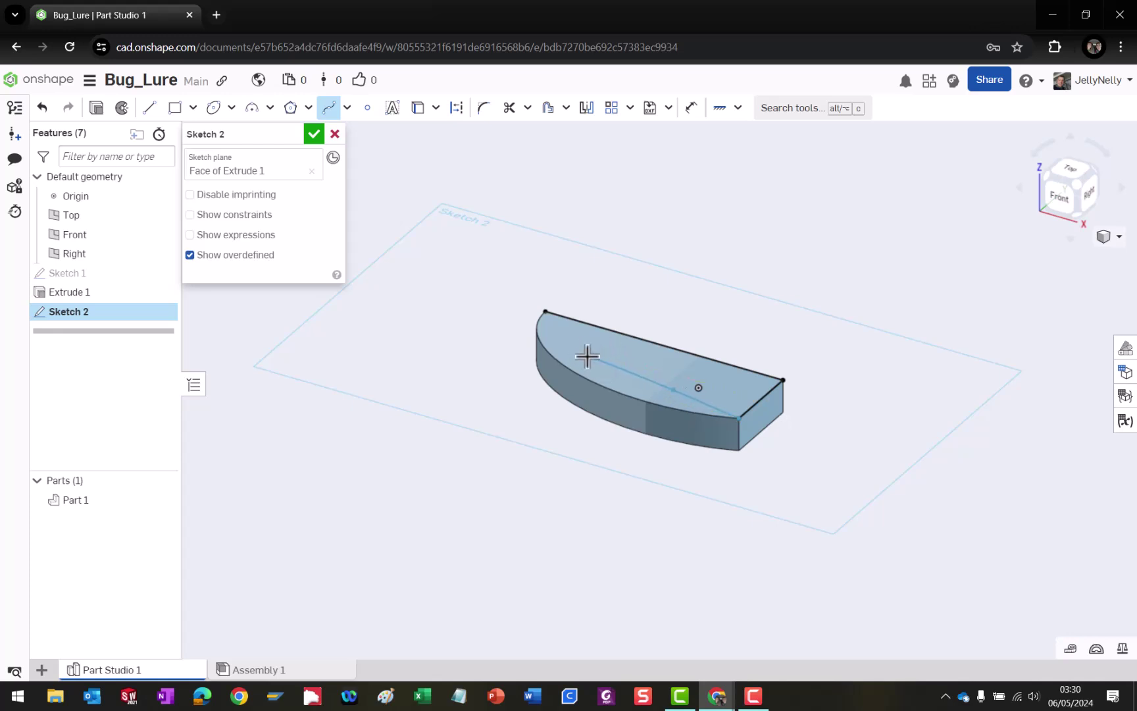
{"action": "left_click", "coordinate": [586, 356]}
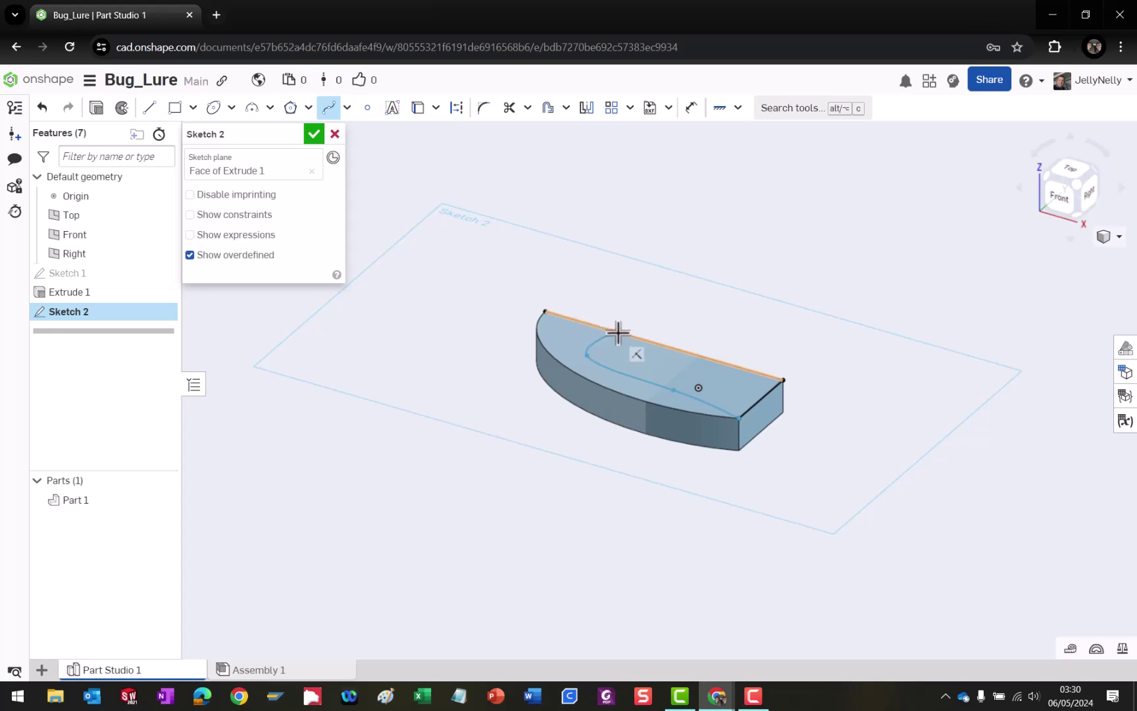
{"action": "left_click", "coordinate": [619, 334]}
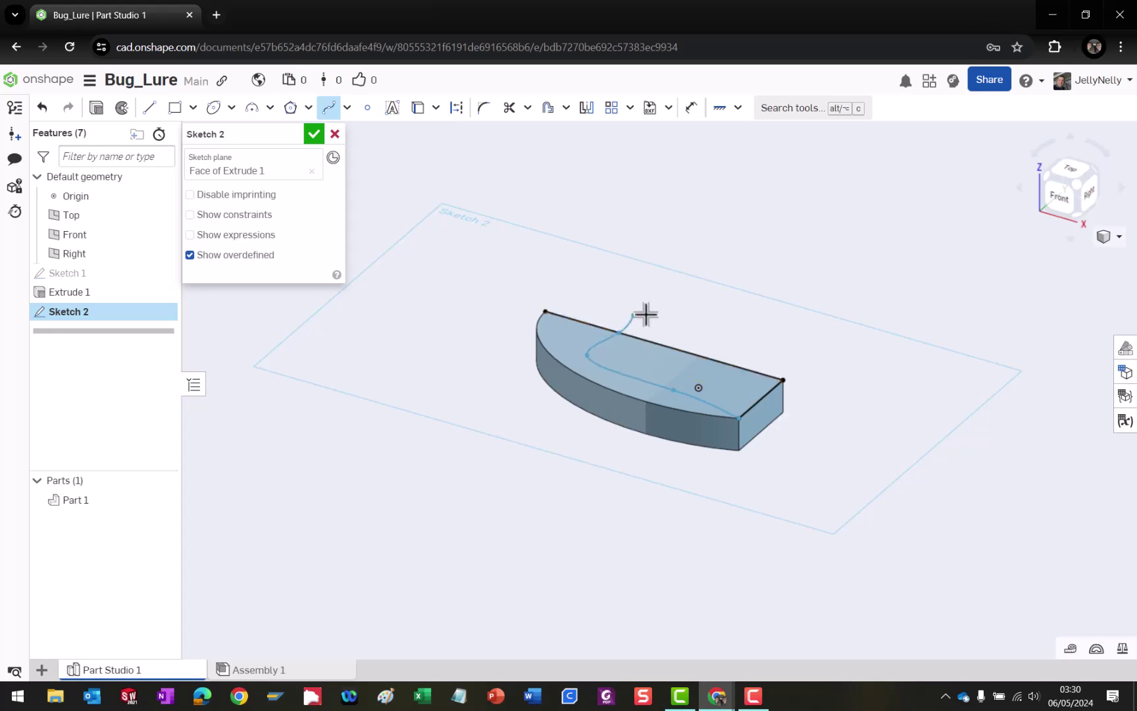
{"action": "key", "text": "Escape"}
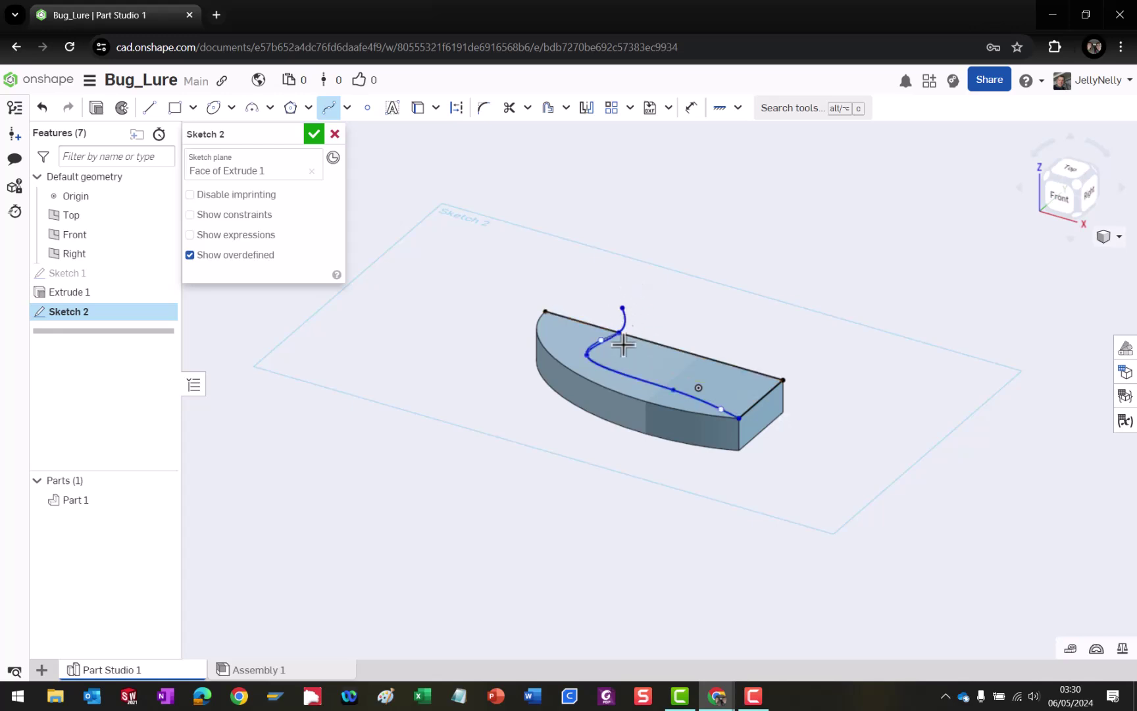
{"action": "right_click_drag", "start_coordinate": [543, 384], "coordinate": [586, 419]}
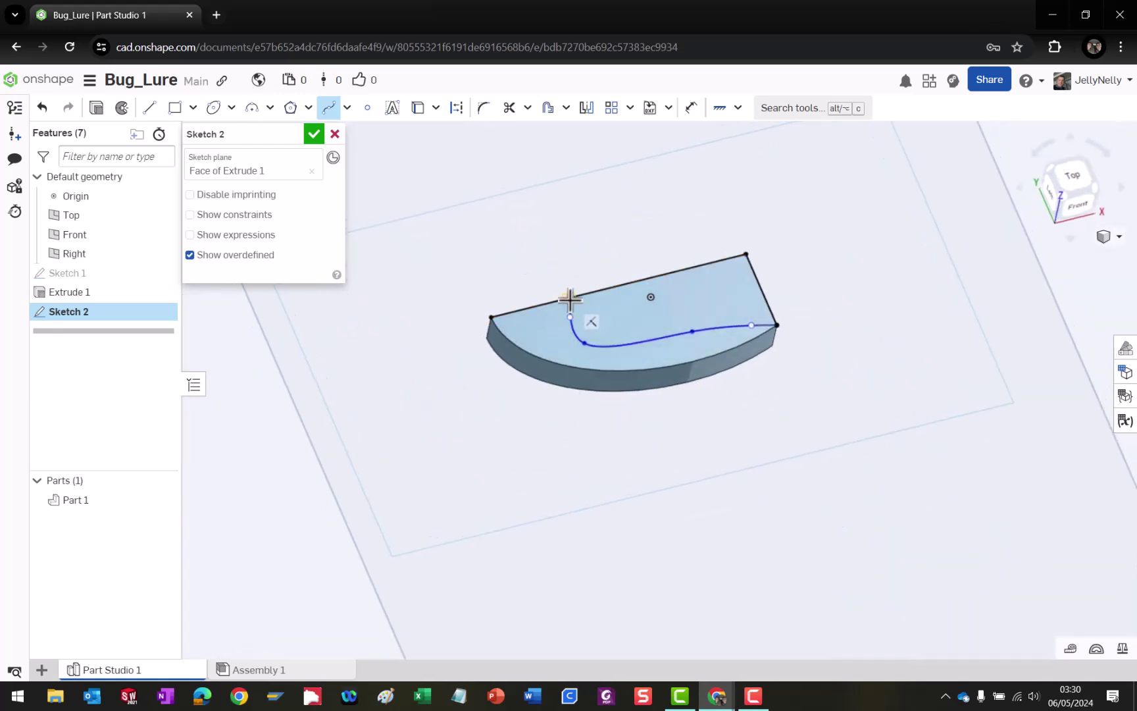
{"action": "key", "text": "Escape"}
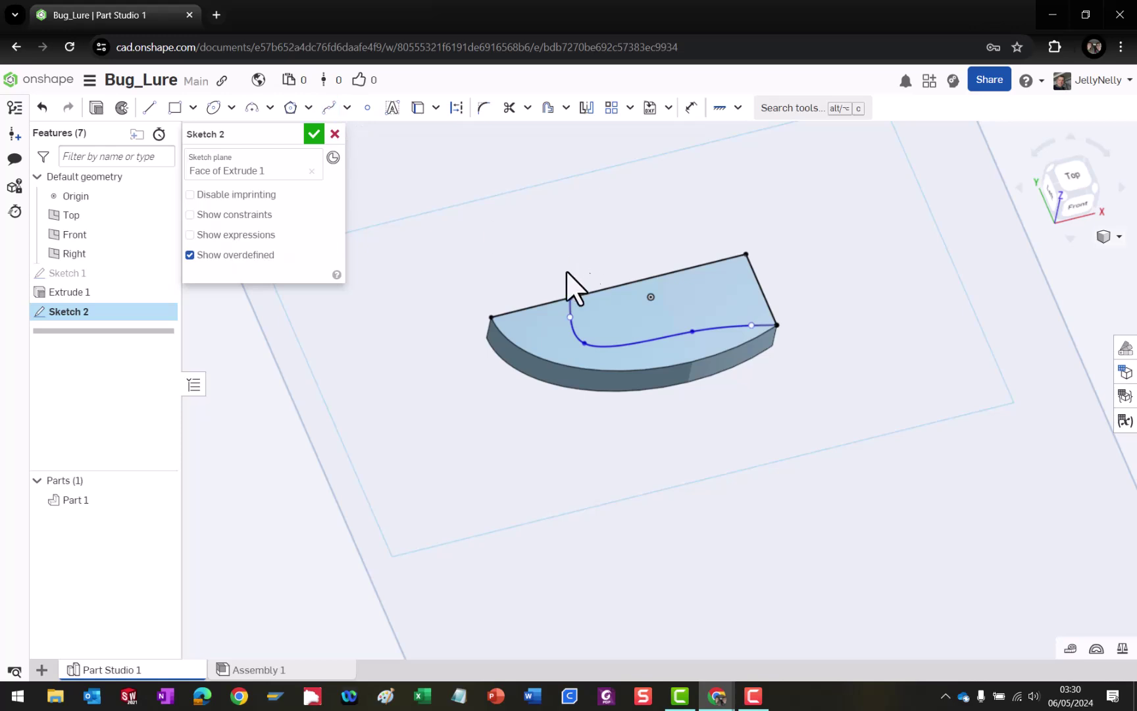
Reshape the spline by moving its free end along the long edge to about X -0.394 in and its interior points closer to the curved edge.
{"action": "scroll", "coordinate": [578, 263], "scroll_direction": "up", "scroll_amount": 3}
{"action": "left_click_drag", "start_coordinate": [545, 305], "coordinate": [518, 313]}
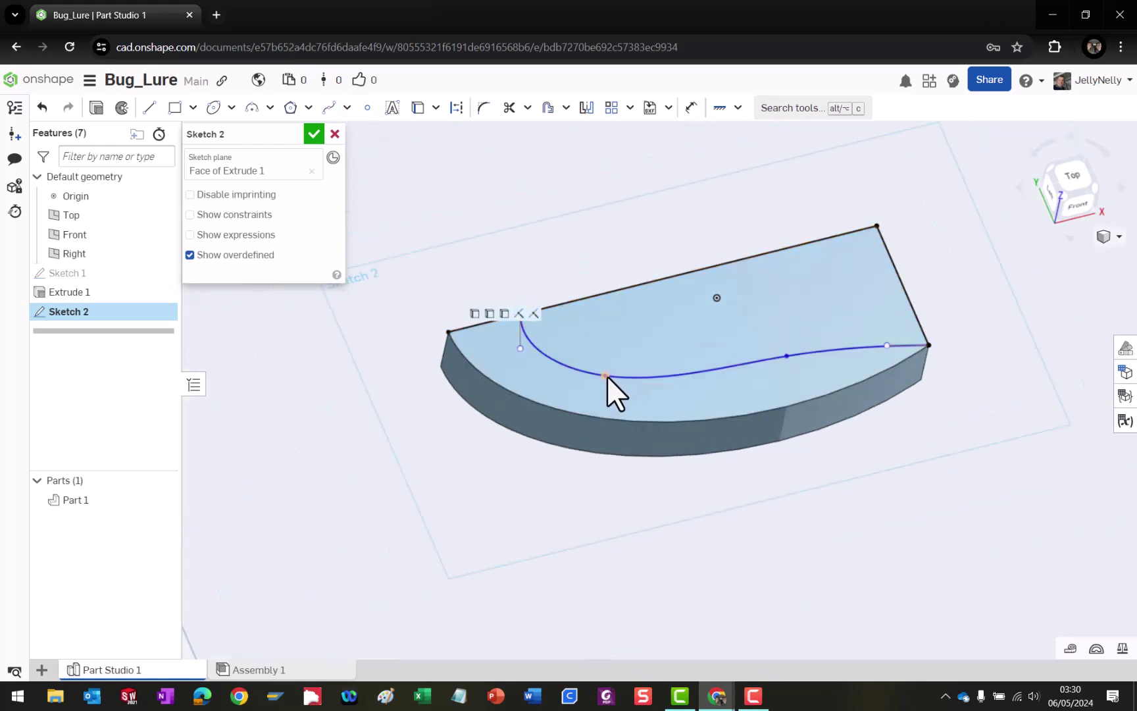
{"action": "mouse_move", "coordinate": [604, 372]}
{"action": "left_mouse_down"}
{"action": "mouse_move", "coordinate": [578, 390]}
{"action": "mouse_move", "coordinate": [513, 372]}
{"action": "mouse_move", "coordinate": [498, 330]}
{"action": "left_mouse_up"}
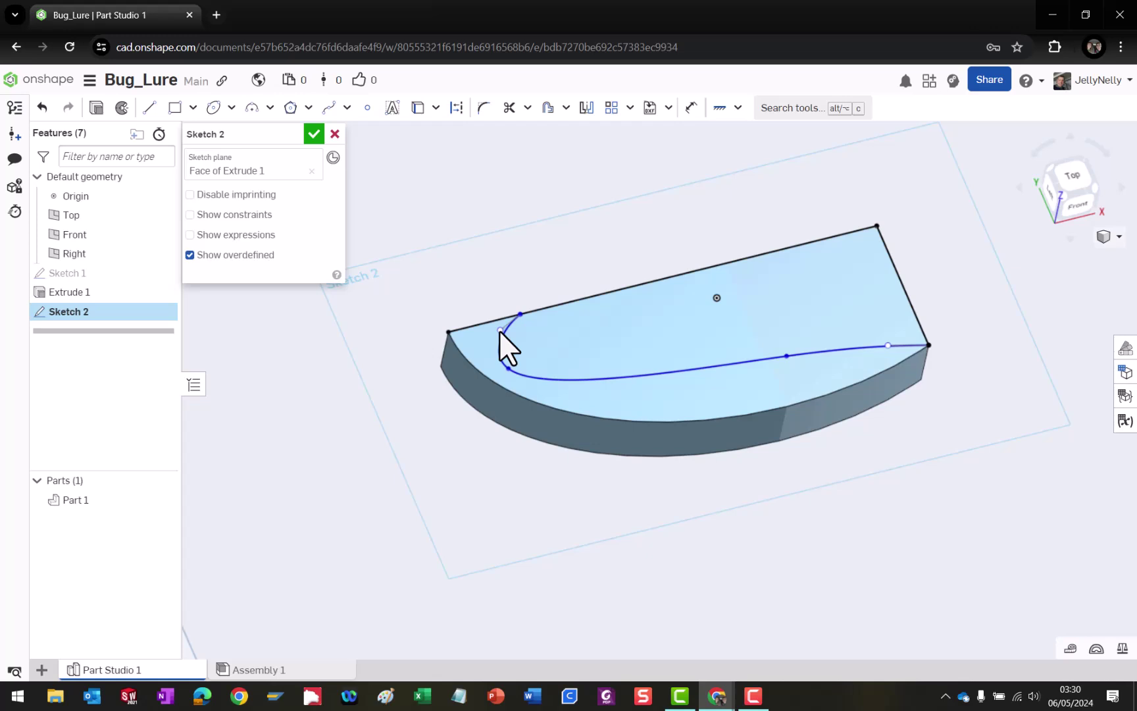
{"action": "left_click", "coordinate": [520, 313]}
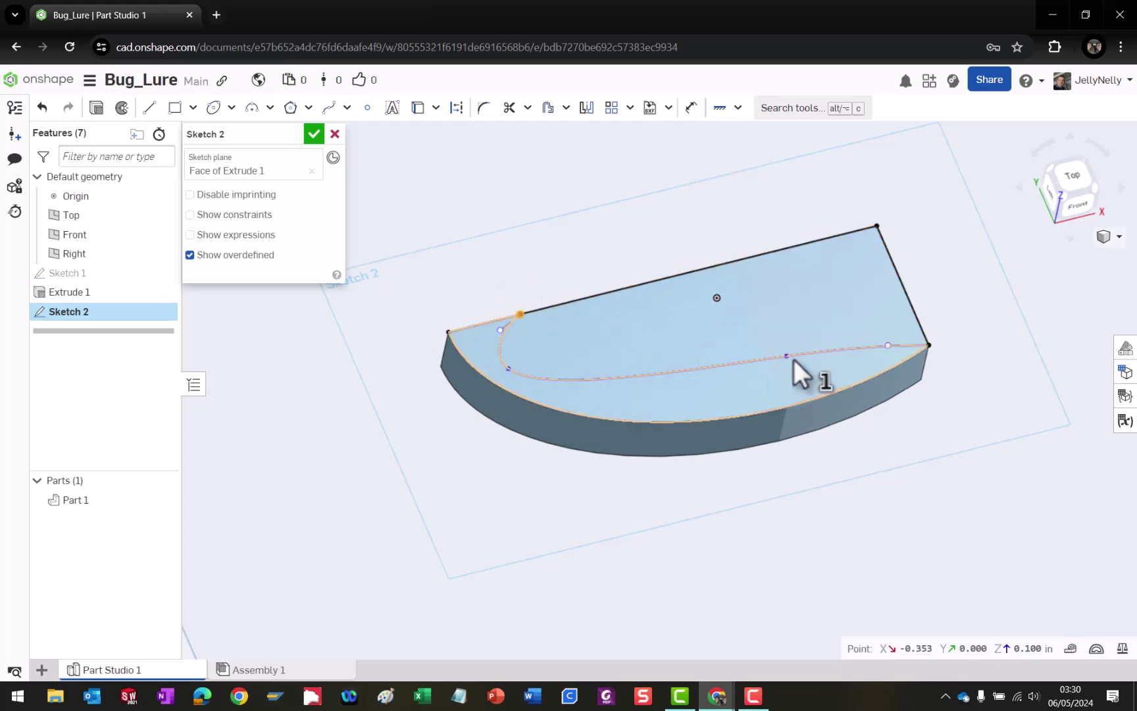
{"action": "left_click_drag", "start_coordinate": [784, 356], "coordinate": [769, 380]}
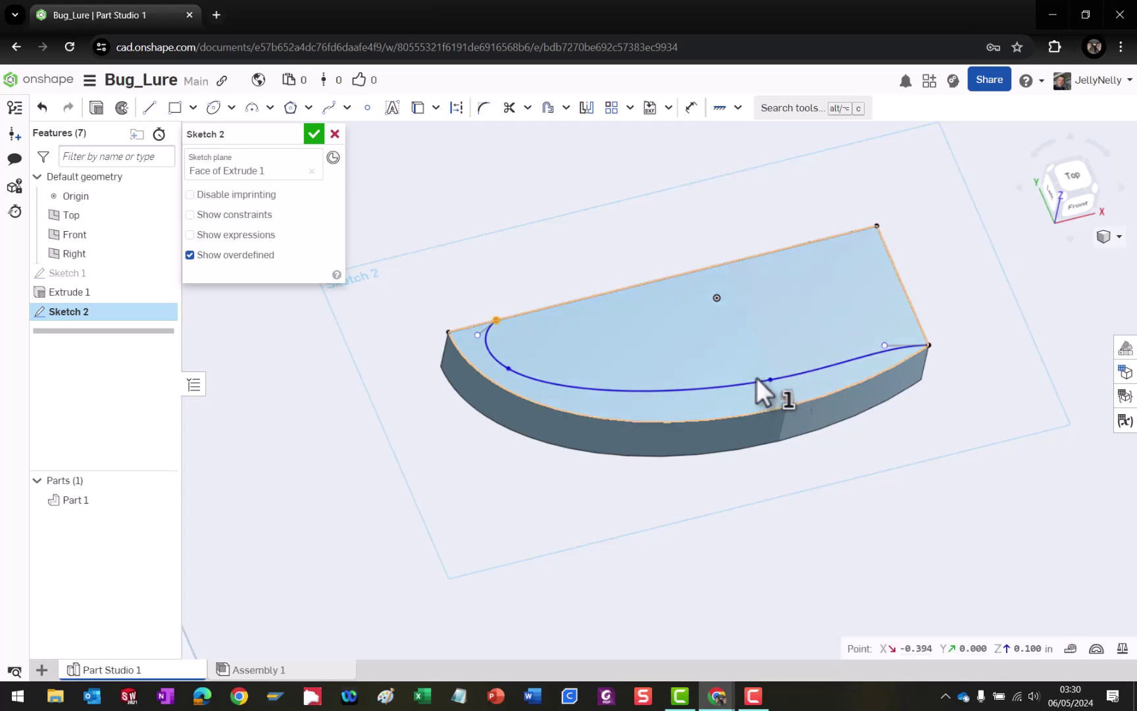
Refine the spline by sliding its free end slightly back along the long edge, shifting its second interior point outward, and adjusting the corner's tangent handle.
{"action": "right_click", "coordinate": [505, 187]}
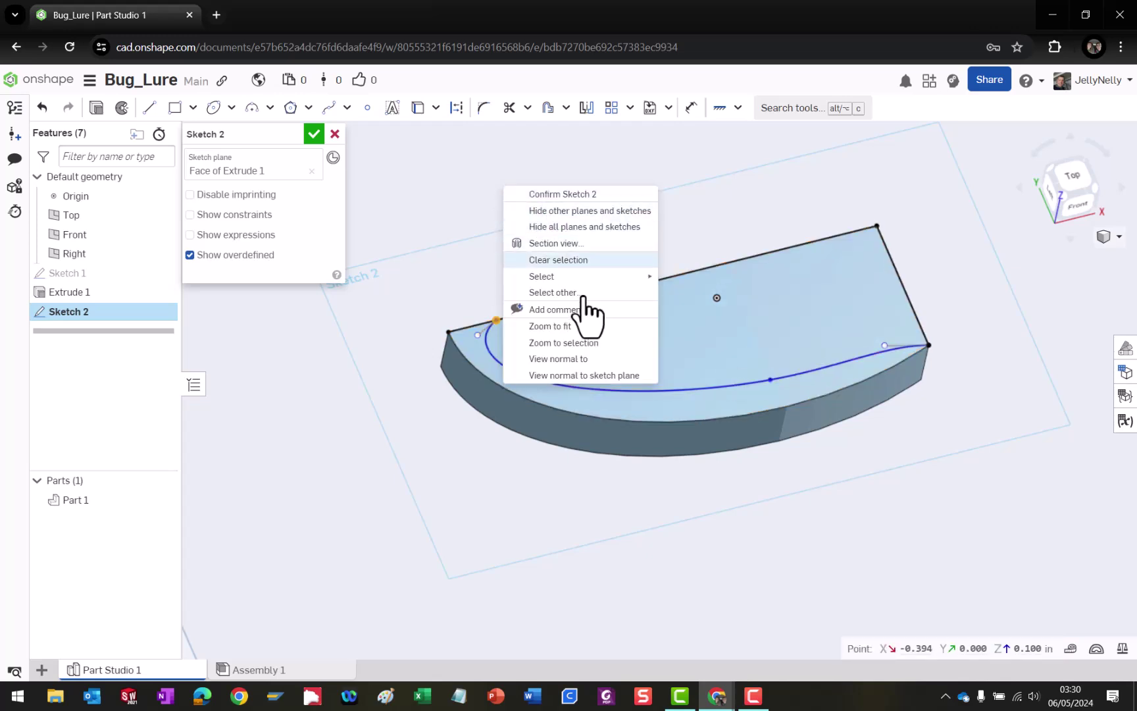
{"action": "left_click", "coordinate": [574, 261]}
{"action": "left_click_drag", "start_coordinate": [494, 318], "coordinate": [515, 313]}
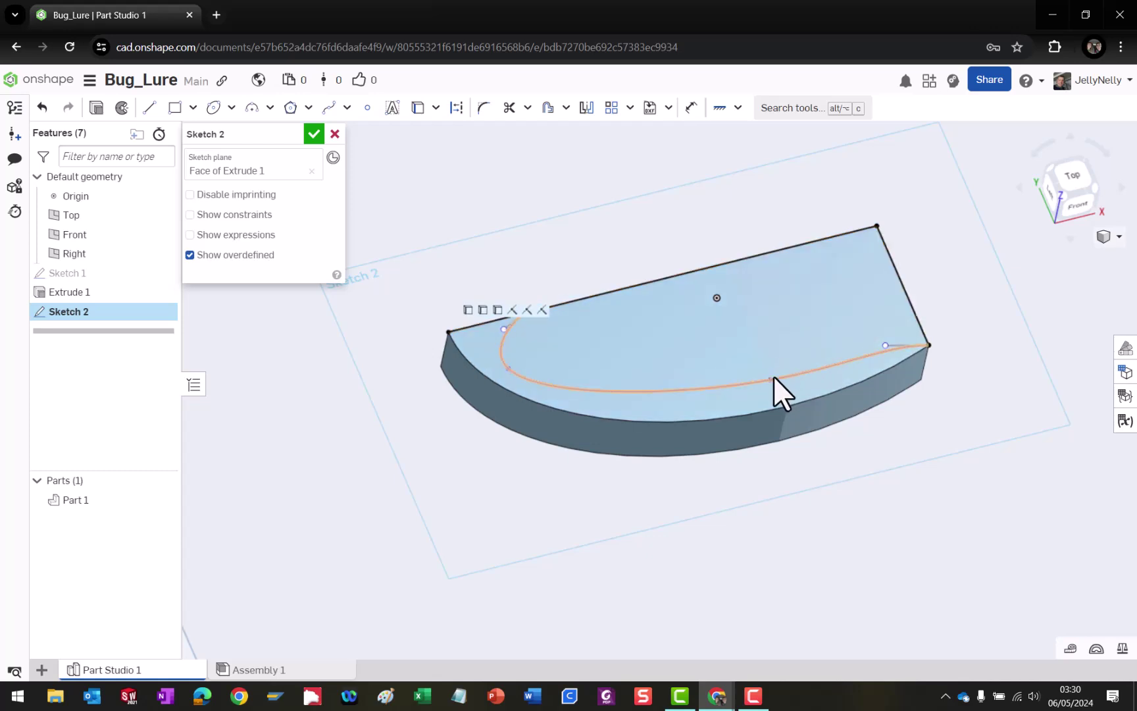
{"action": "left_click_drag", "start_coordinate": [770, 377], "coordinate": [738, 386]}
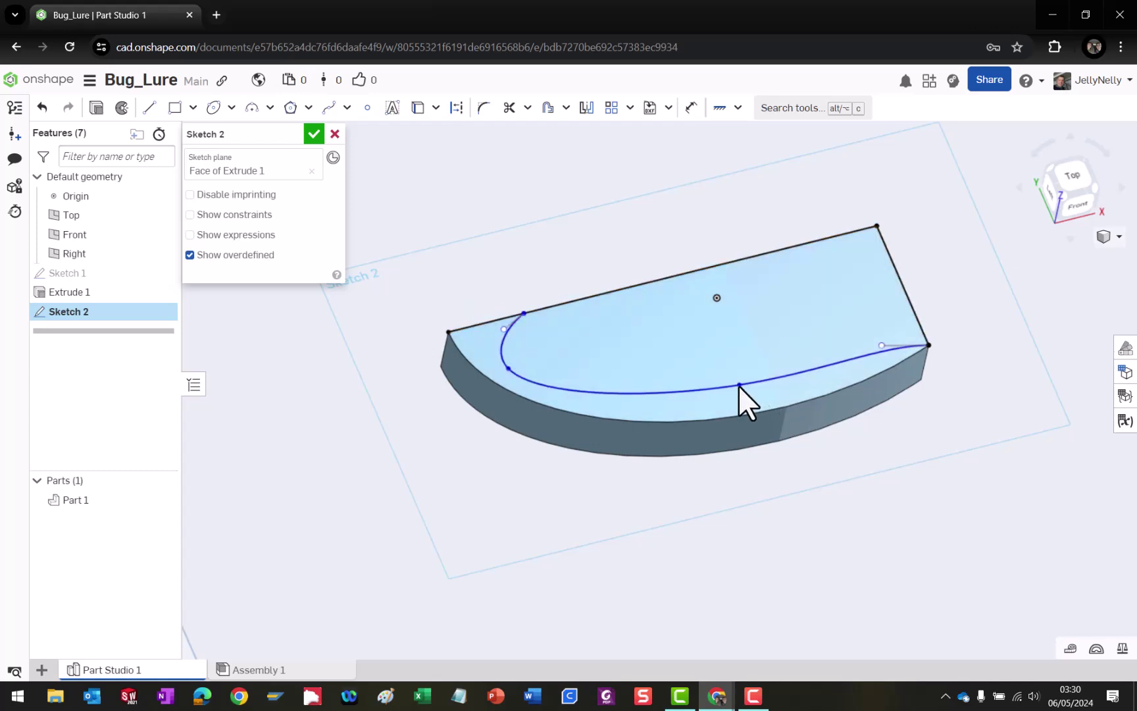
{"action": "left_click_drag", "start_coordinate": [882, 345], "coordinate": [880, 362]}
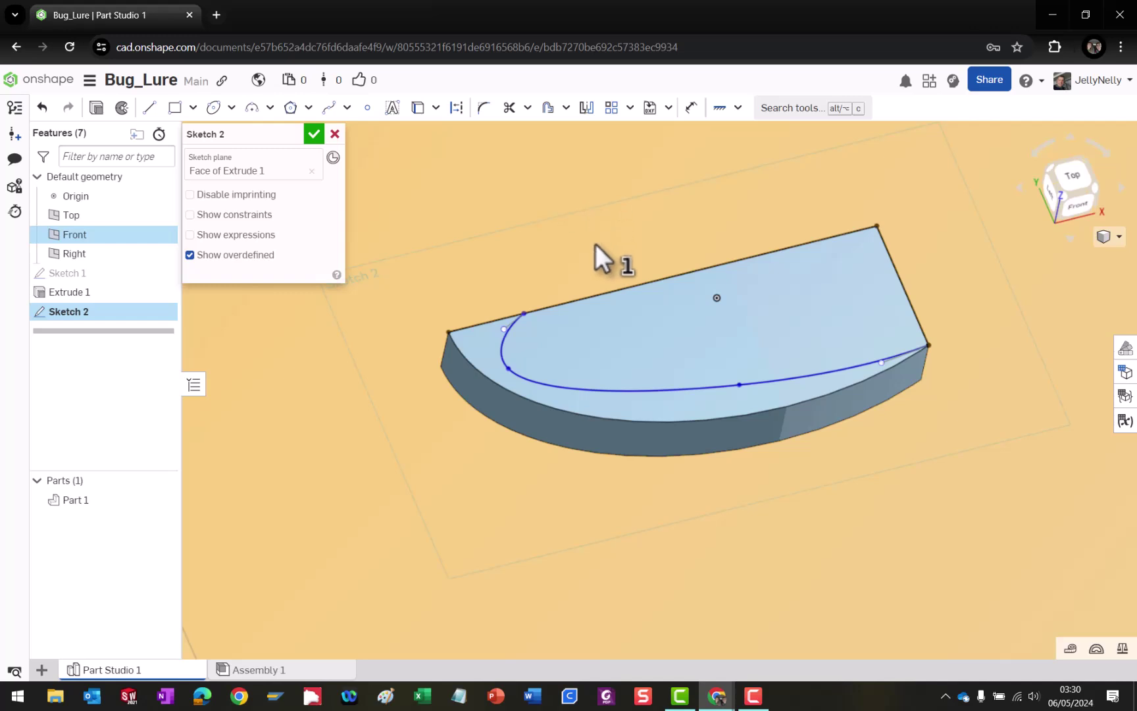
Dimension the distance from the long edge's pointed-end corner to the spline's end as 0.13 in and finish the sketch.
{"action": "right_click", "coordinate": [590, 195]}
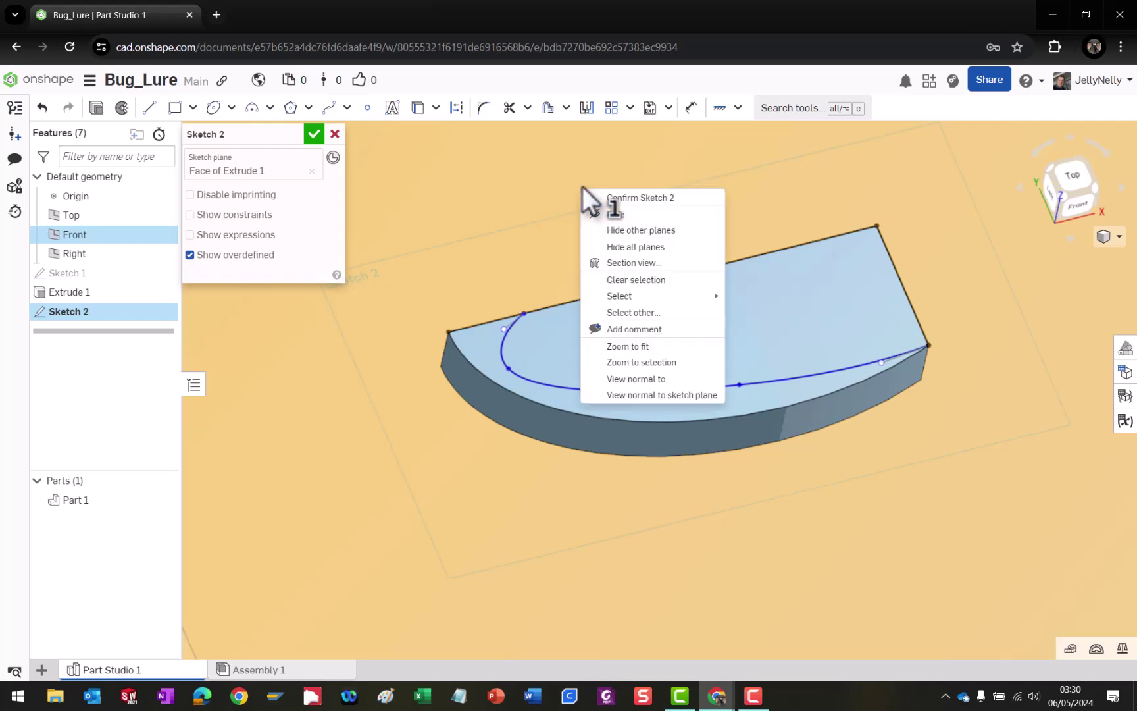
{"action": "left_click", "coordinate": [648, 281]}
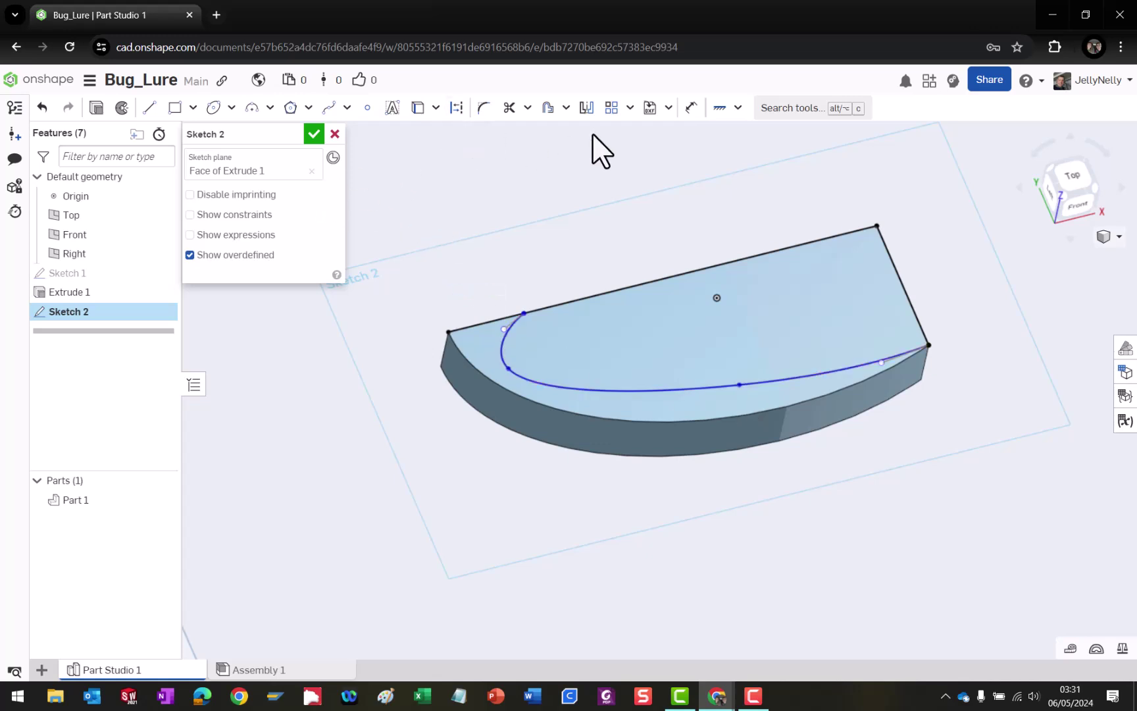
{"action": "left_click", "coordinate": [694, 109]}
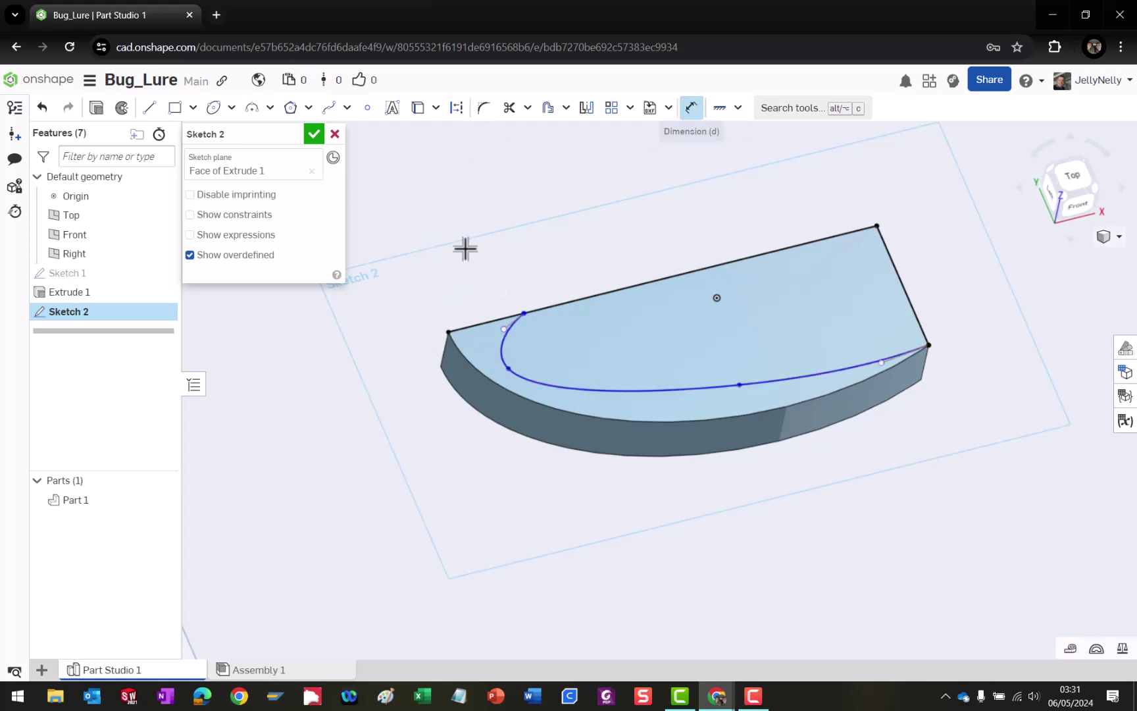
{"action": "left_click", "coordinate": [449, 330]}
{"action": "left_click", "coordinate": [525, 314]}
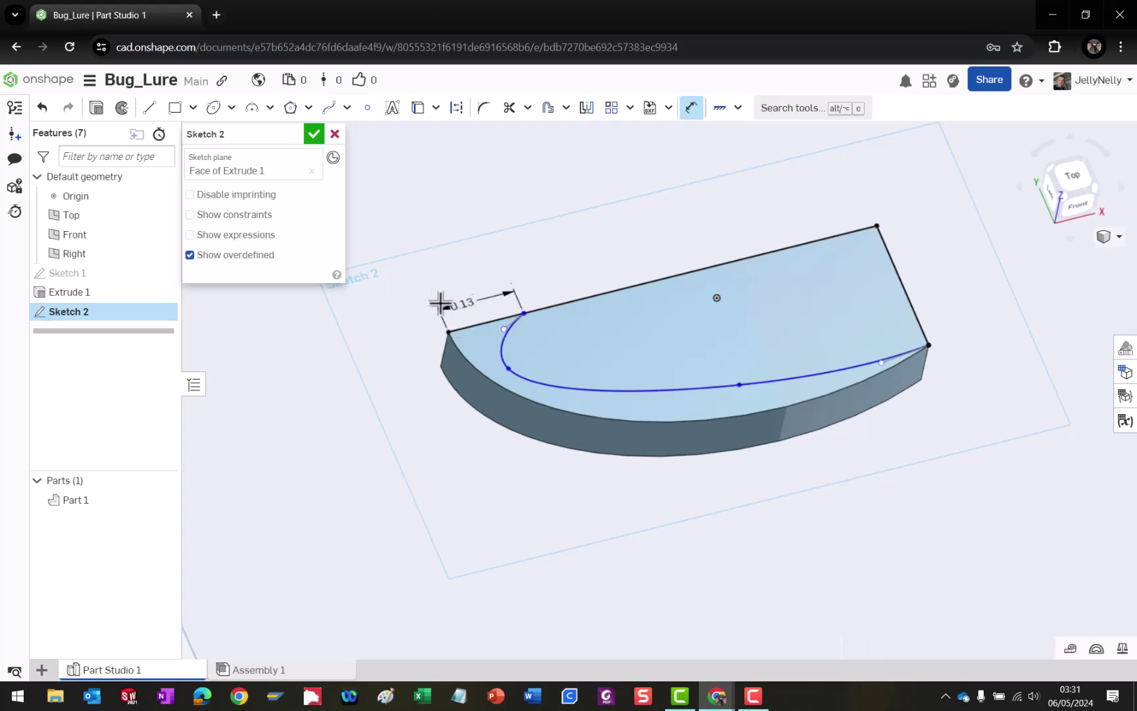
{"action": "left_click", "coordinate": [368, 325]}
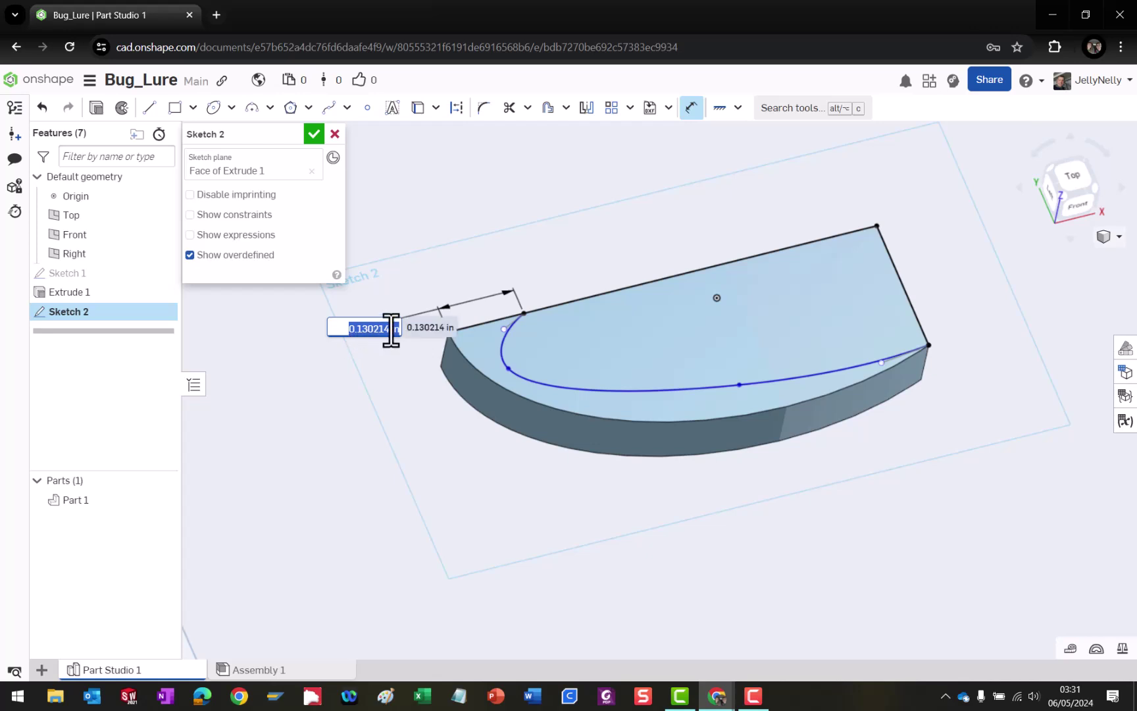
{"action": "type", "text": "3"}
{"action": "key", "text": "Escape"}
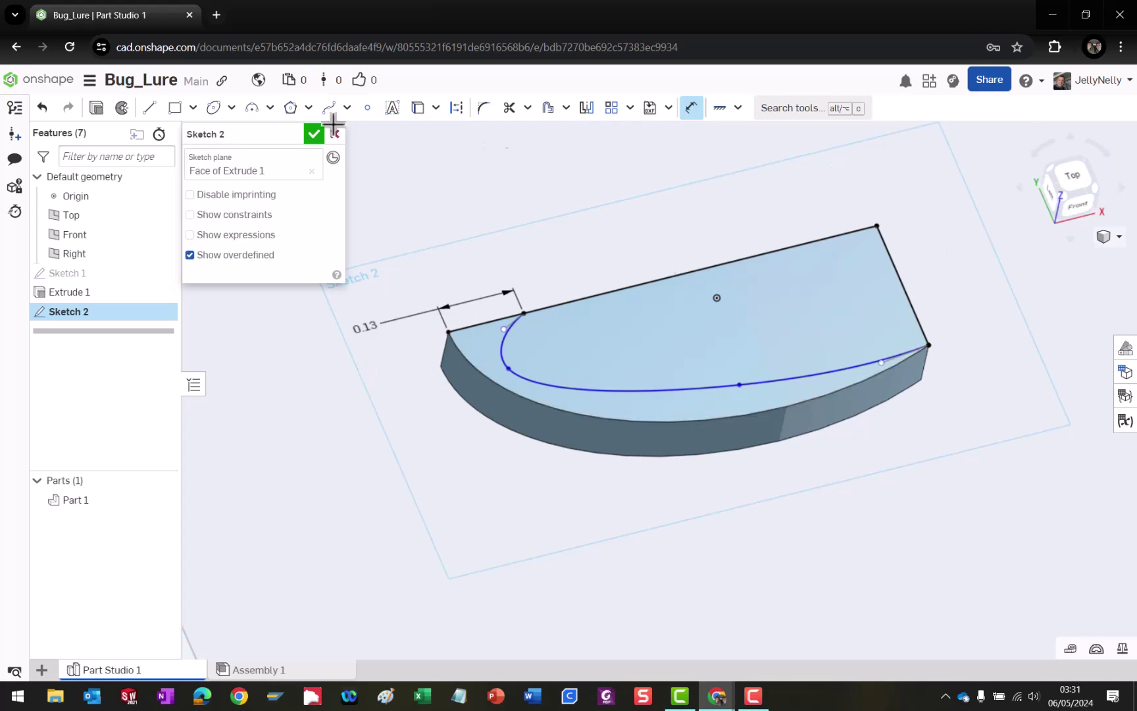
{"action": "left_click", "coordinate": [313, 134]}
Preview a surface extrusion of the inner spline at 1 in depth.
{"action": "mouse_move", "coordinate": [713, 490]}
{"action": "right_mouse_down"}
{"action": "mouse_move", "coordinate": [701, 452]}
{"action": "mouse_move", "coordinate": [657, 427]}
{"action": "mouse_move", "coordinate": [602, 423]}
{"action": "mouse_move", "coordinate": [666, 440]}
{"action": "right_mouse_up"}
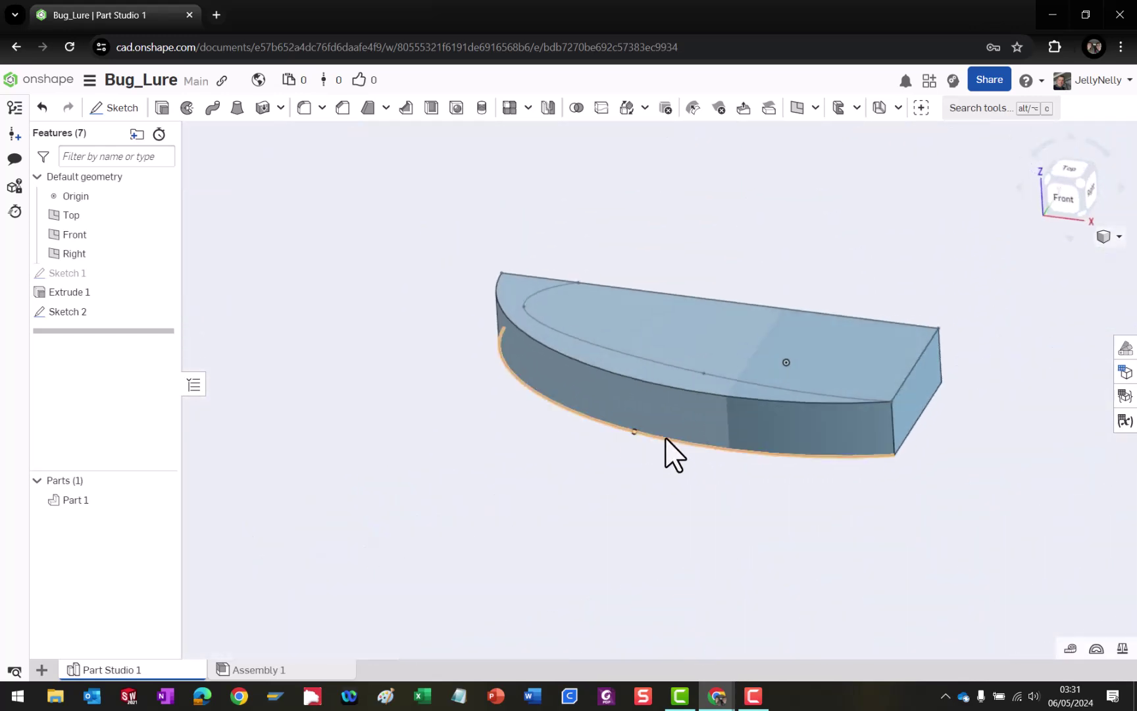
{"action": "left_click", "coordinate": [159, 109]}
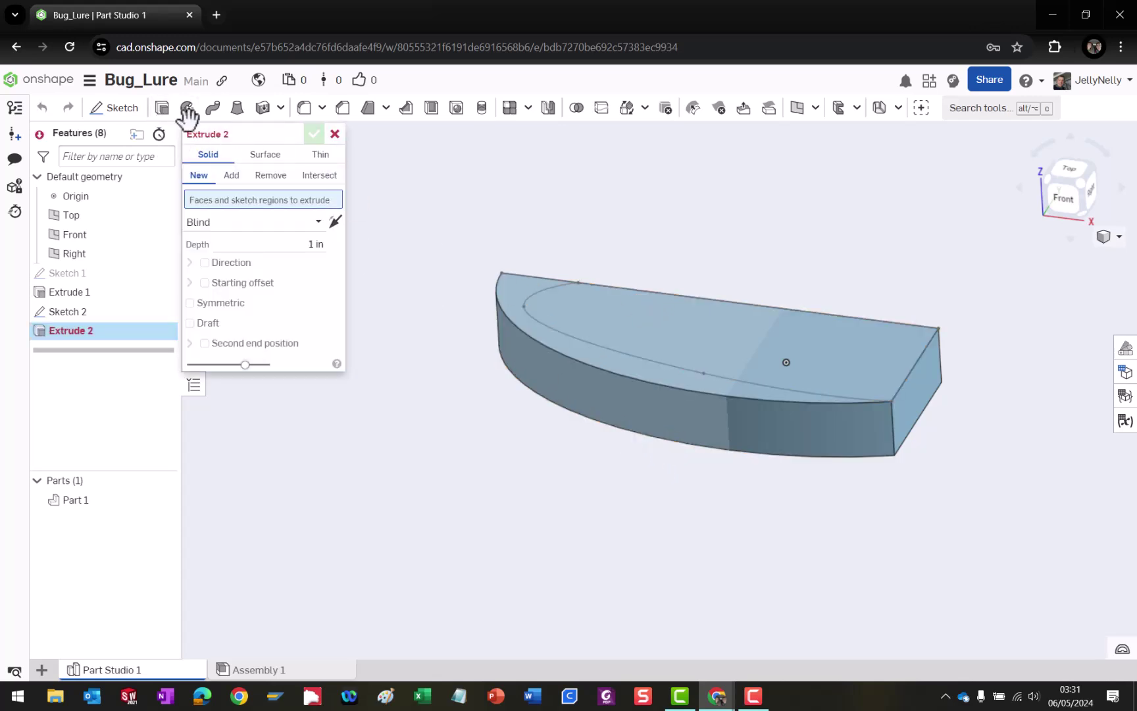
{"action": "left_click", "coordinate": [261, 163]}
{"action": "left_click", "coordinate": [550, 288]}
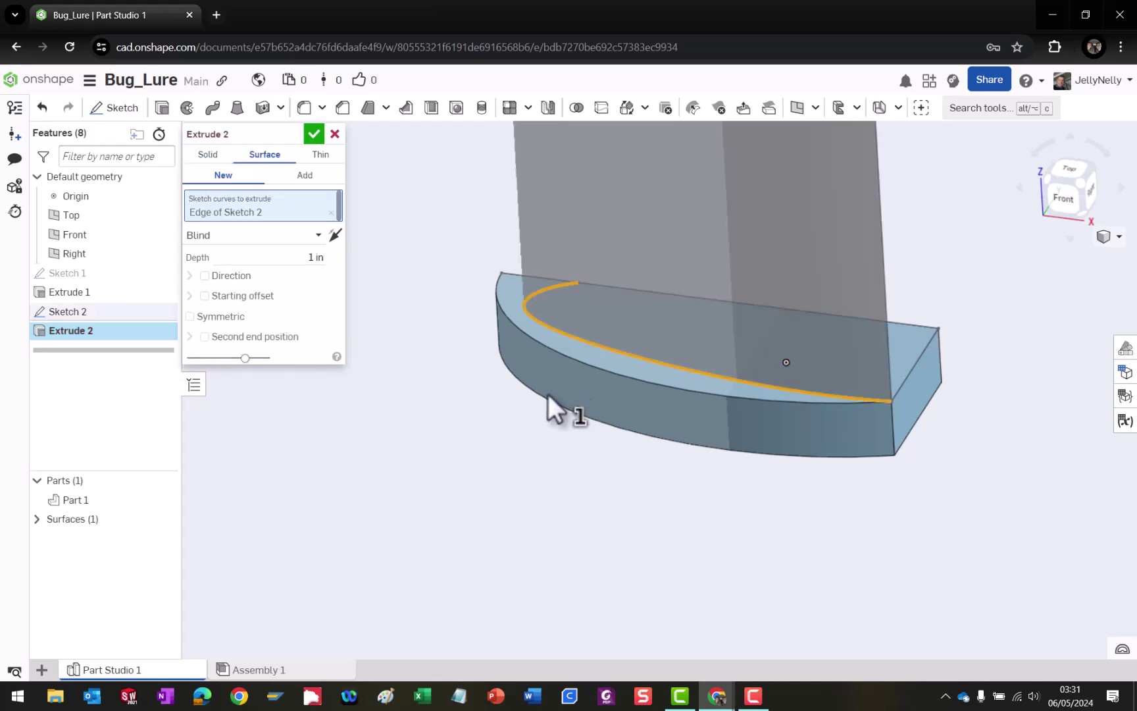
{"action": "scroll", "coordinate": [629, 373], "scroll_direction": "down", "scroll_amount": 3}
{"action": "right_click_drag", "start_coordinate": [609, 398], "coordinate": [646, 338]}
{"action": "scroll", "coordinate": [652, 392], "scroll_direction": "up", "scroll_amount": 3}
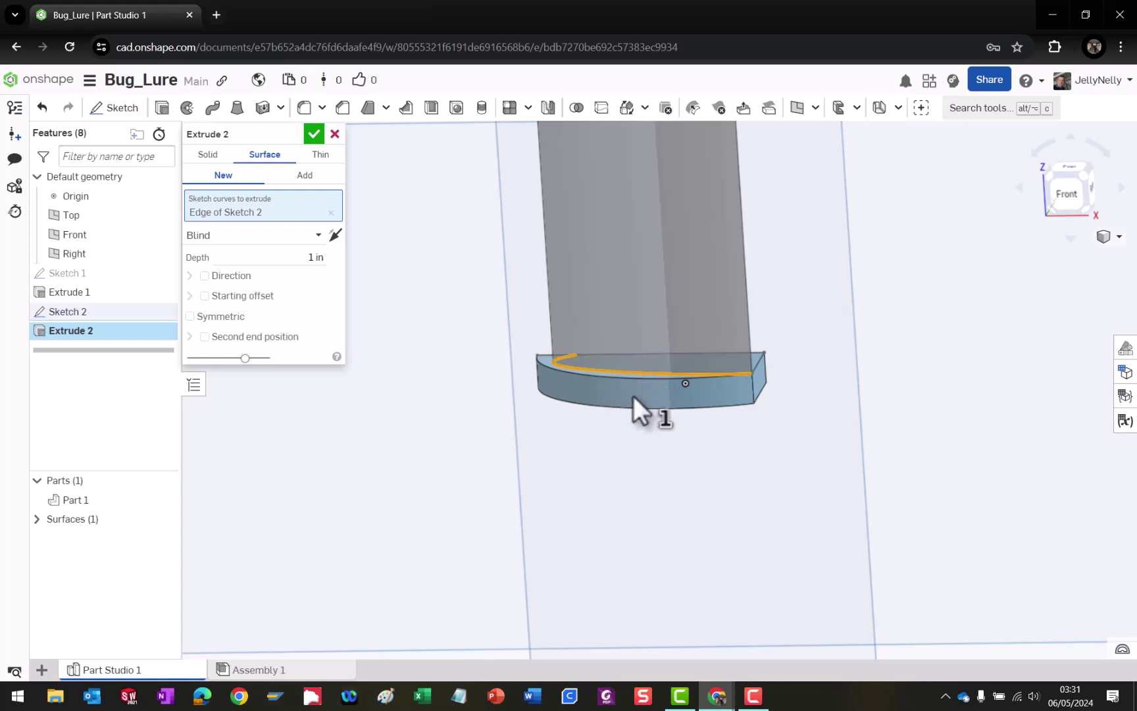
Set up a solid extrusion of the region enclosed by the spline and straight edges, 0.03 in deep above the upper face.
{"action": "left_click", "coordinate": [214, 157]}
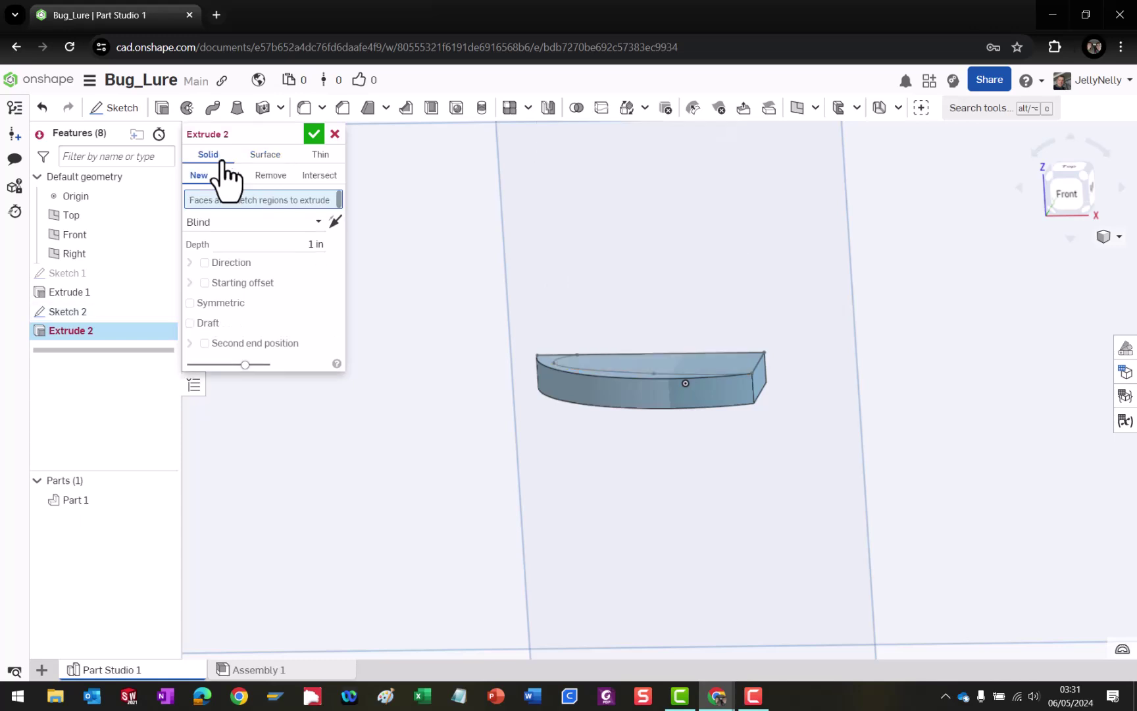
{"action": "left_click", "coordinate": [665, 362]}
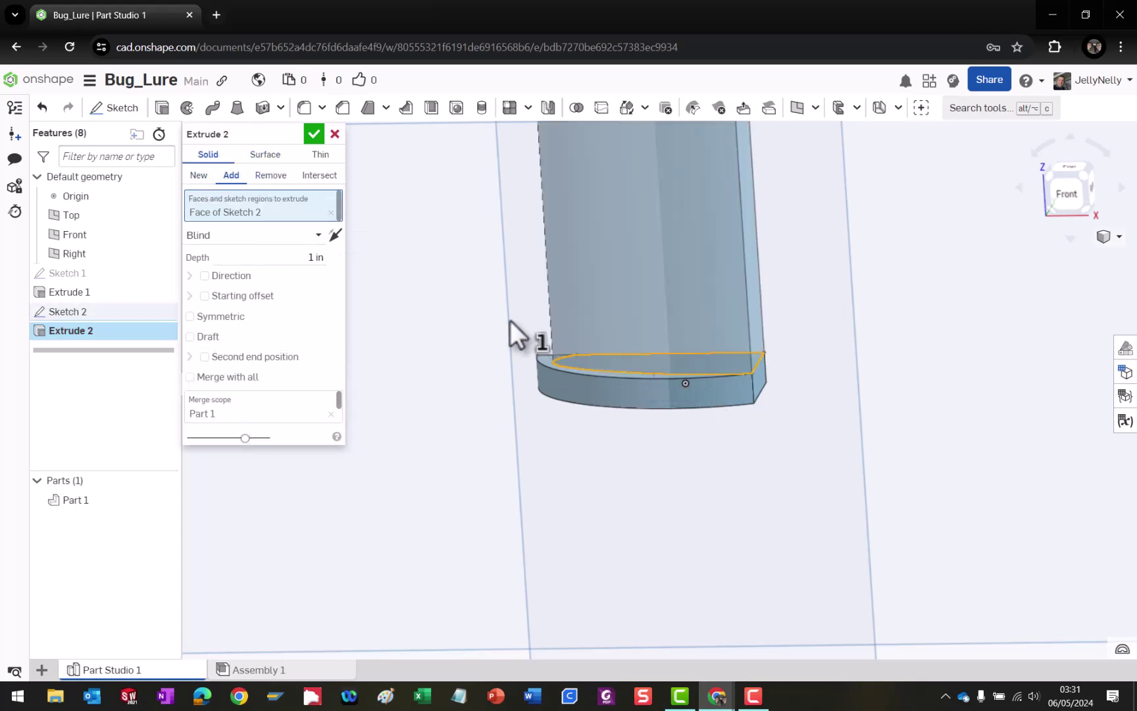
{"action": "left_click", "coordinate": [323, 258]}
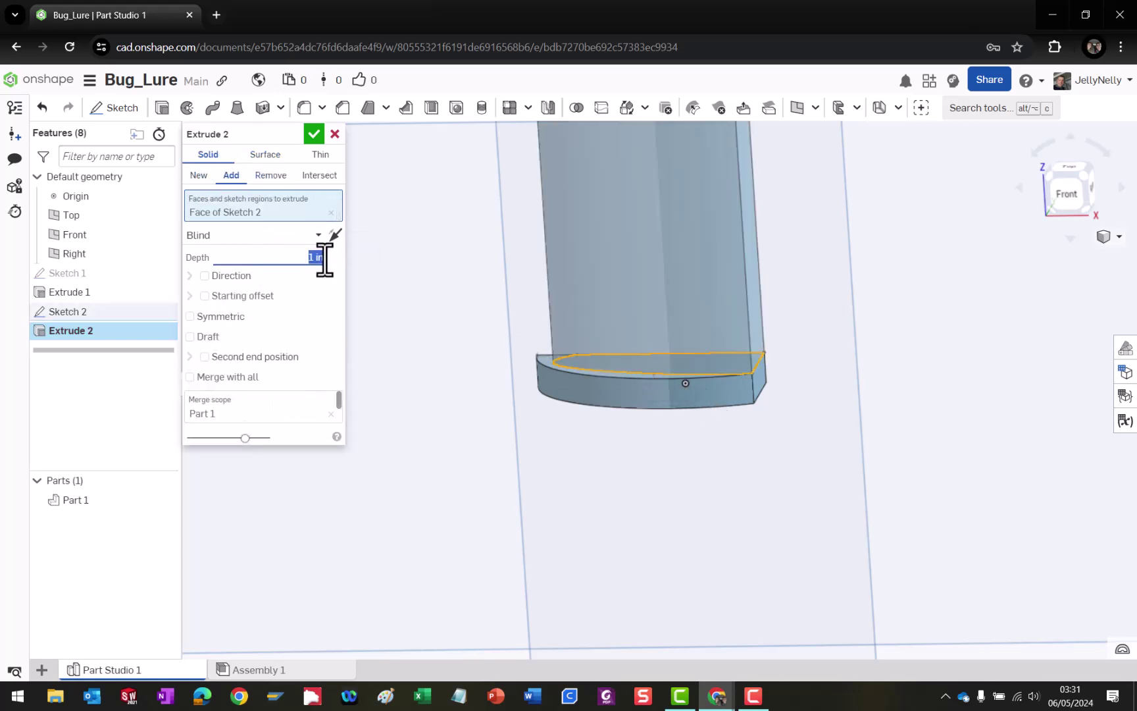
{"action": "type", "text": ".03"}
{"action": "key", "text": "Tab"}
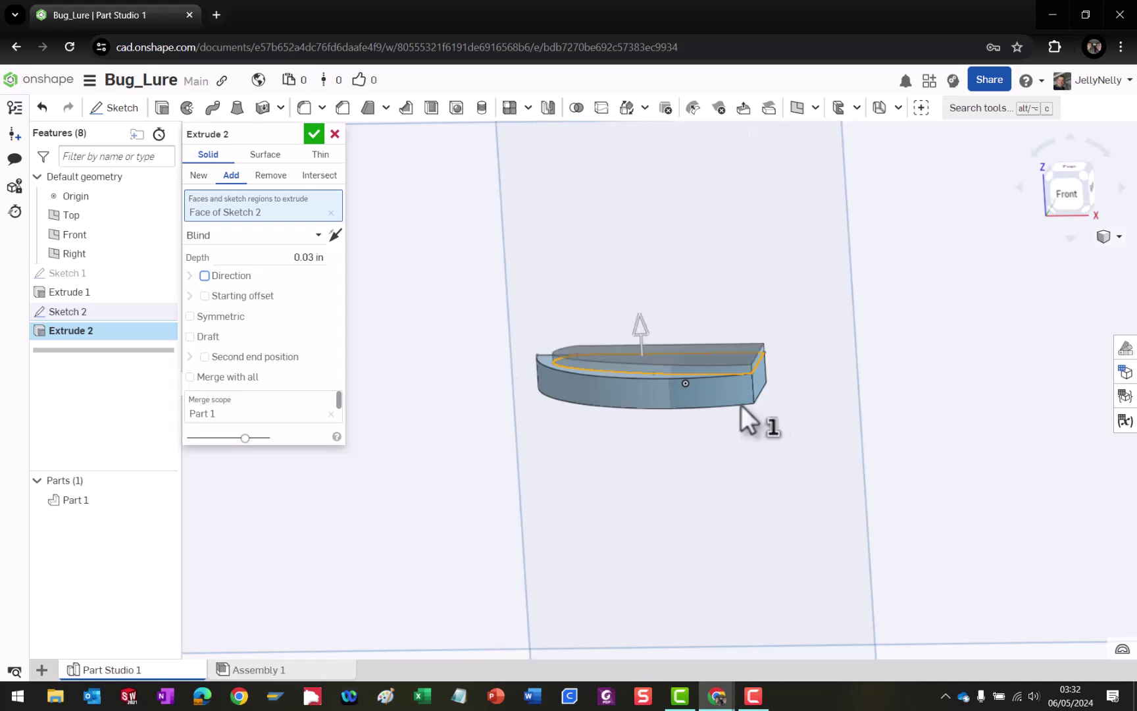
{"action": "right_click_drag", "start_coordinate": [560, 428], "coordinate": [578, 395]}
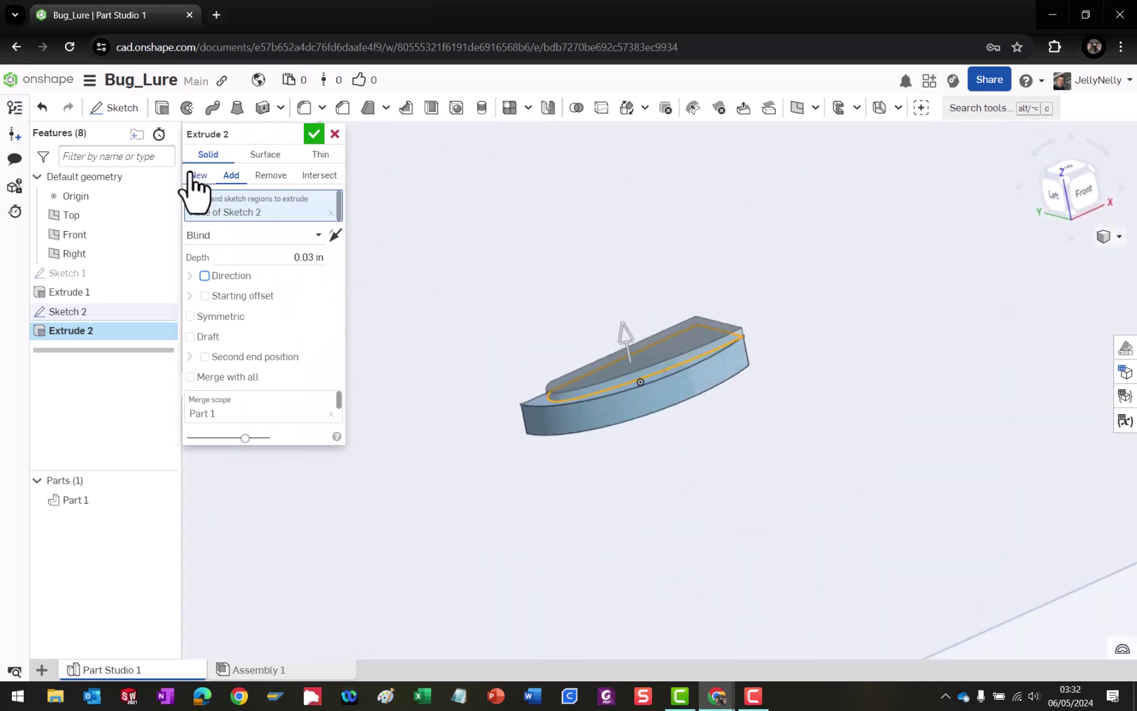
{"action": "right_click_drag", "start_coordinate": [739, 394], "coordinate": [618, 405]}
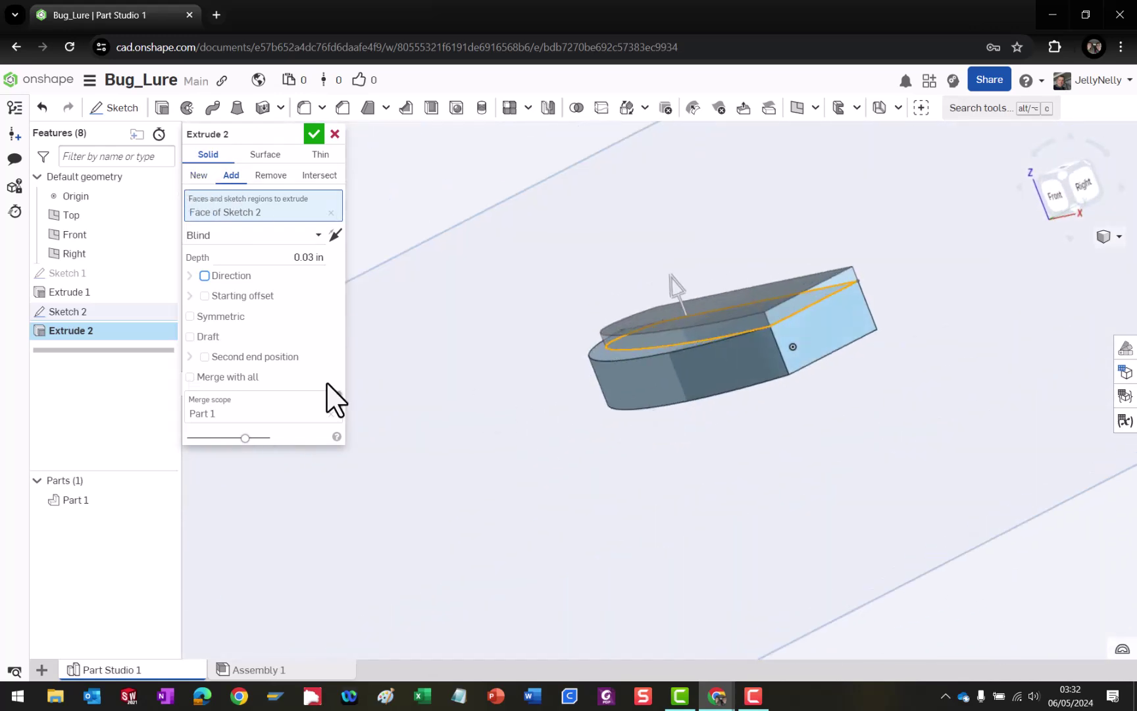
Try the extrusion as a new part, then set it back to Add into Part 1 and accept it.
{"action": "left_click", "coordinate": [199, 175]}
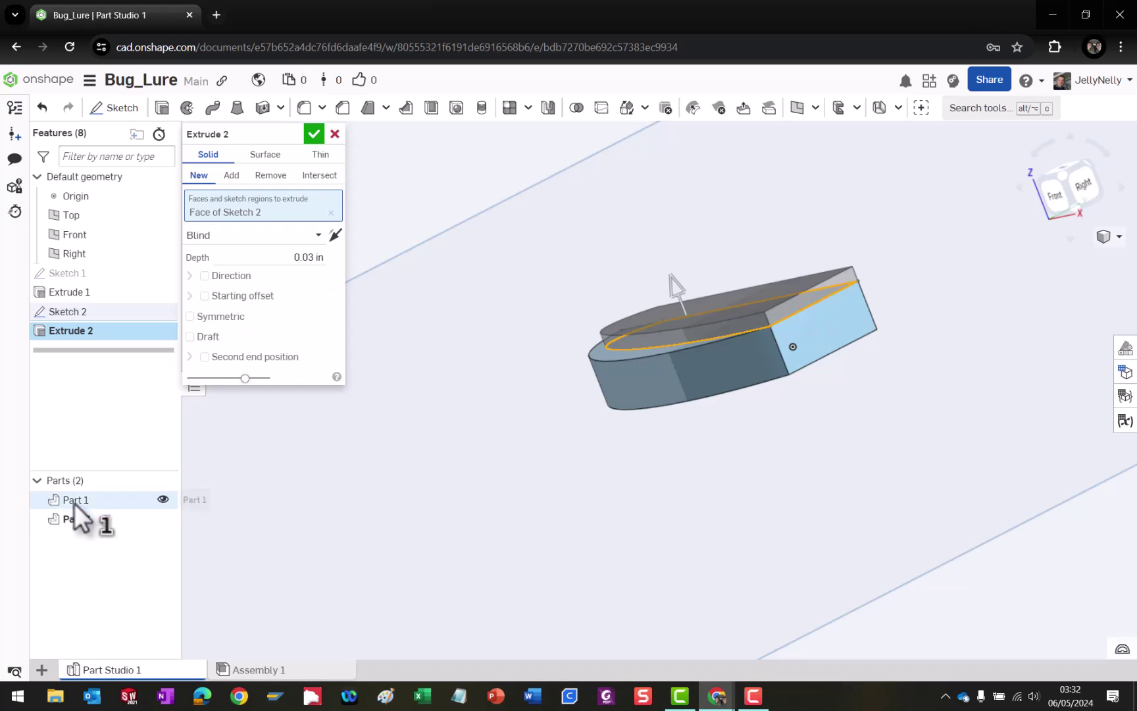
{"action": "left_click", "coordinate": [231, 176]}
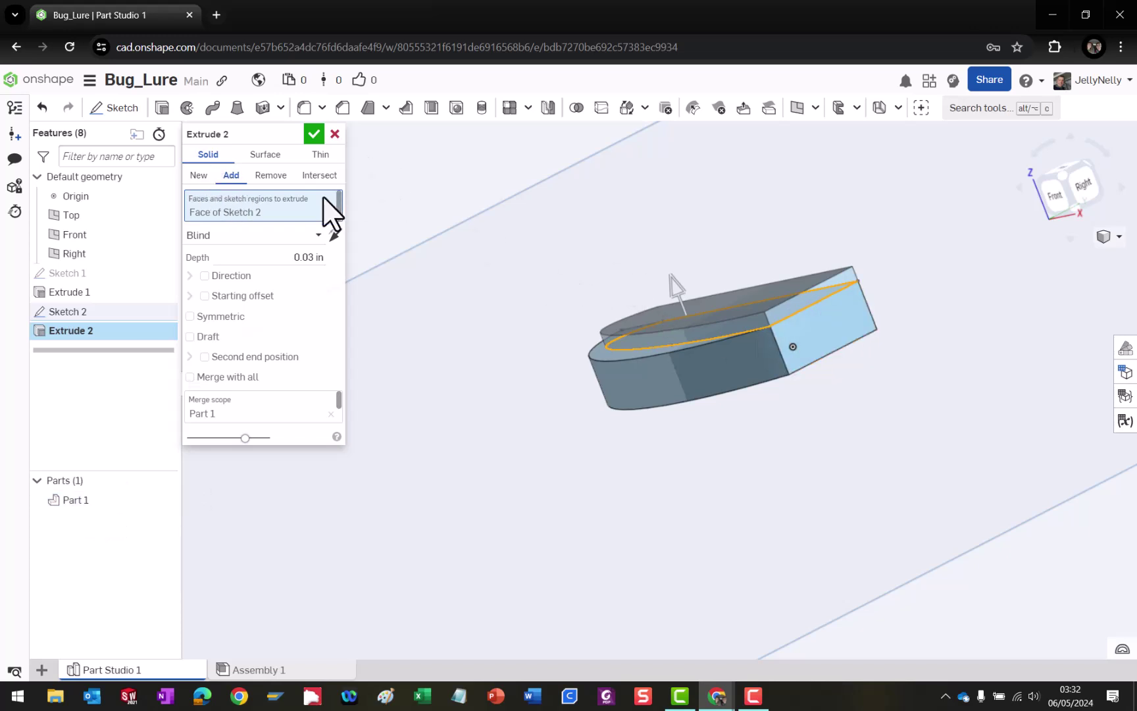
{"action": "left_click", "coordinate": [314, 135]}
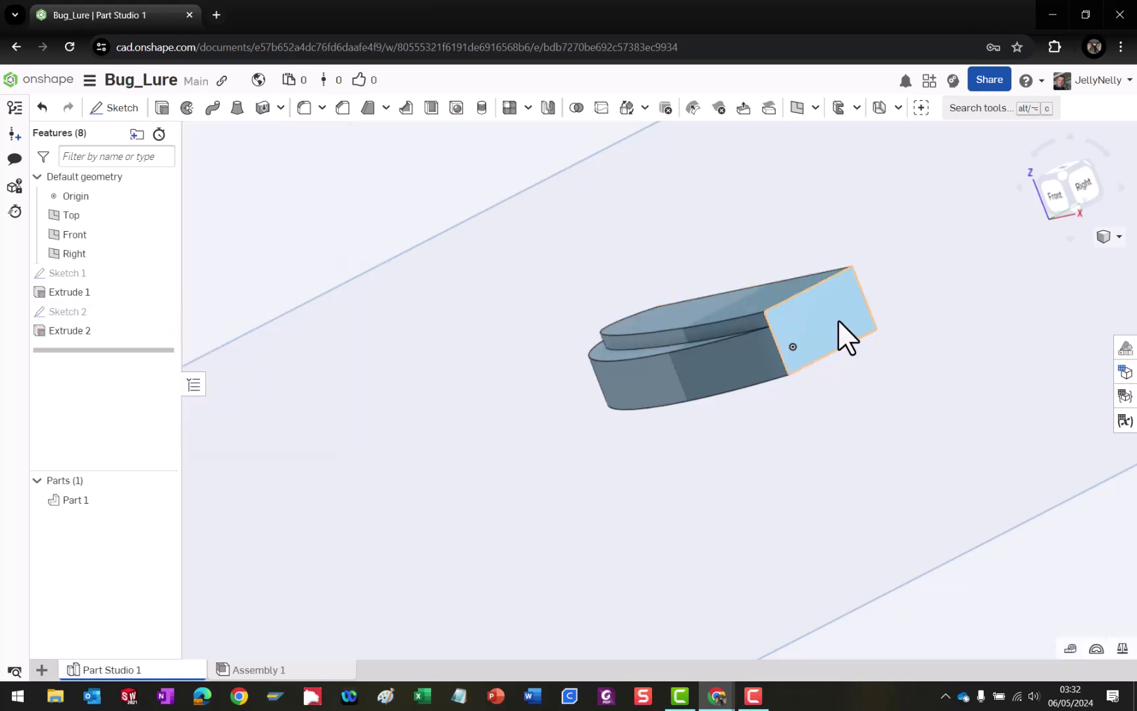
Examine the stepped body and its flat end face from several angles.
{"action": "right_click_drag", "start_coordinate": [827, 329], "coordinate": [685, 355]}
{"action": "right_click_drag", "start_coordinate": [897, 309], "coordinate": [987, 319]}
{"action": "right_click_drag", "start_coordinate": [893, 317], "coordinate": [1017, 326]}
{"action": "scroll", "coordinate": [885, 322], "scroll_direction": "up", "scroll_amount": 3}
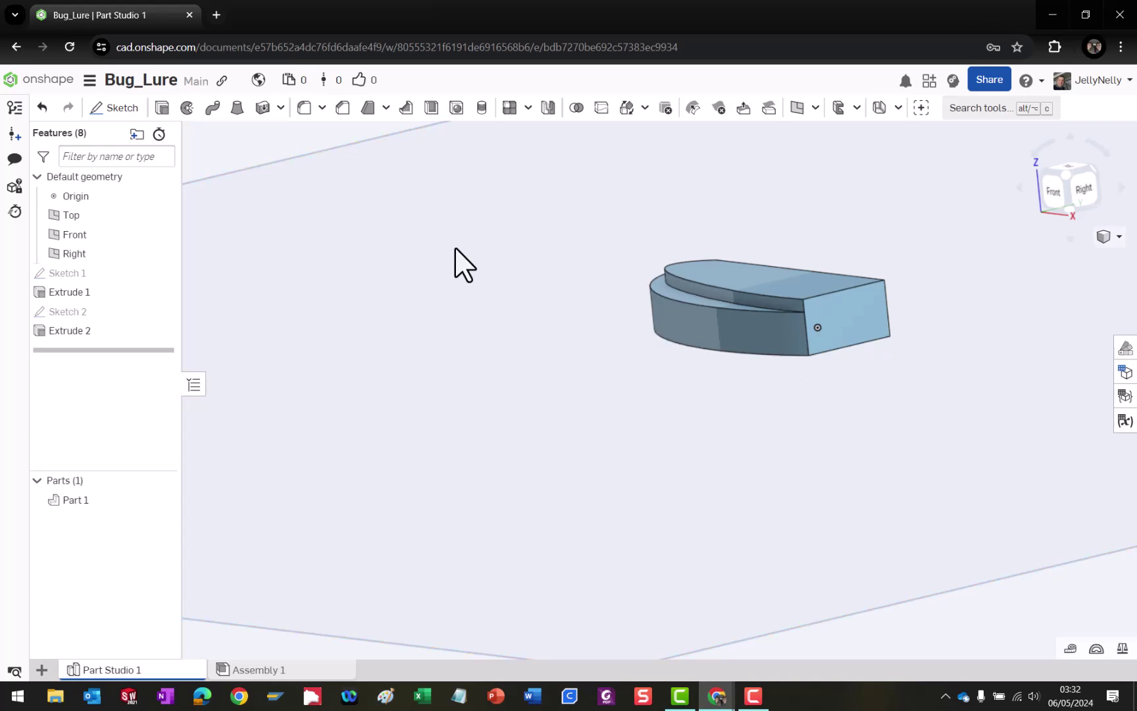
{"action": "right_click_drag", "start_coordinate": [878, 325], "coordinate": [934, 343]}
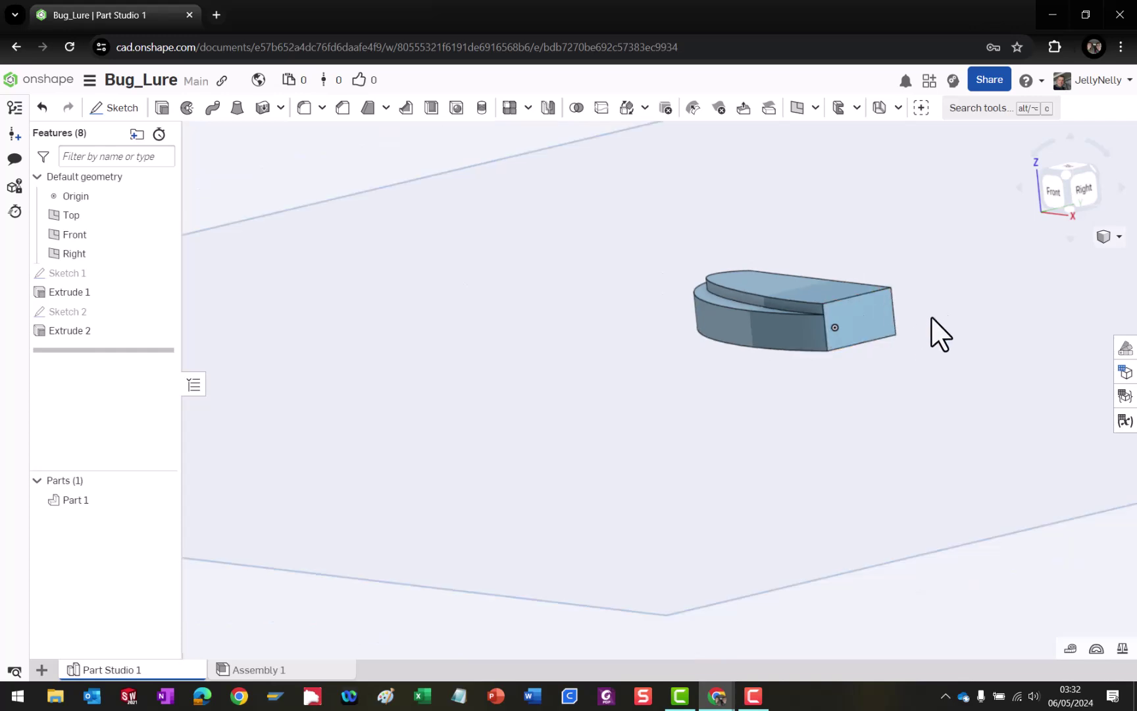
{"action": "scroll", "coordinate": [959, 305], "scroll_direction": "down", "scroll_amount": 2}
{"action": "scroll", "coordinate": [960, 305], "scroll_direction": "down", "scroll_amount": 3}
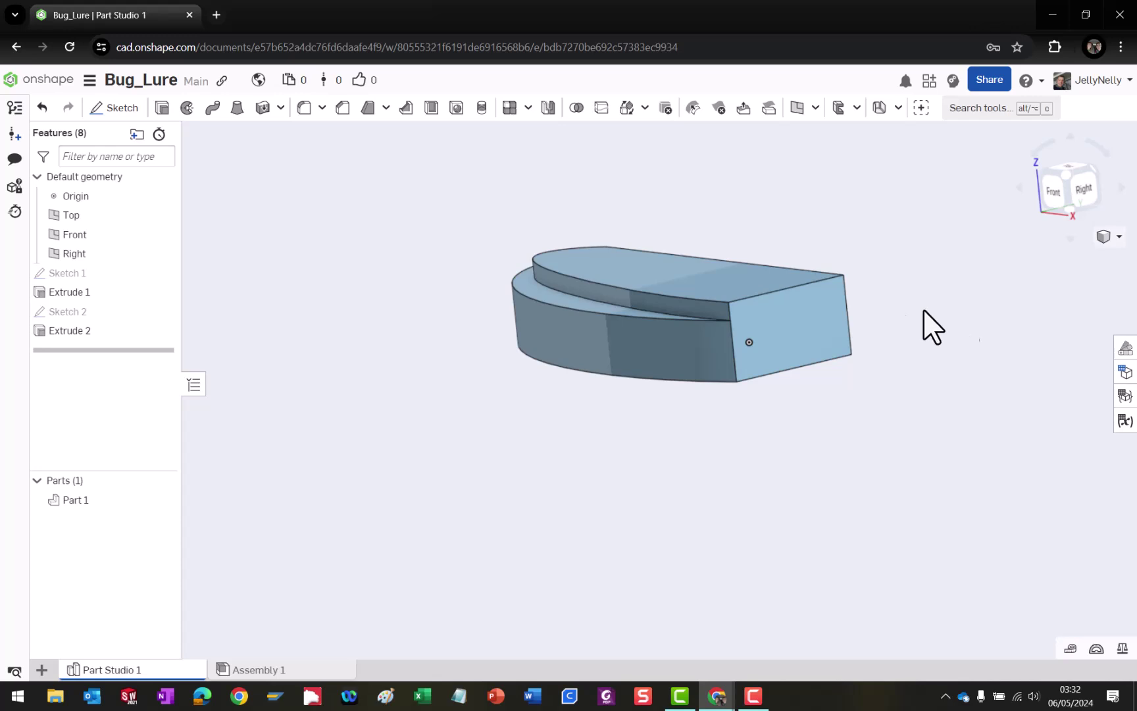
Start a sketch on the flat end face and draw a line from its upper edge's midpoint to its lower edge's midpoint.
{"action": "left_click", "coordinate": [109, 113]}
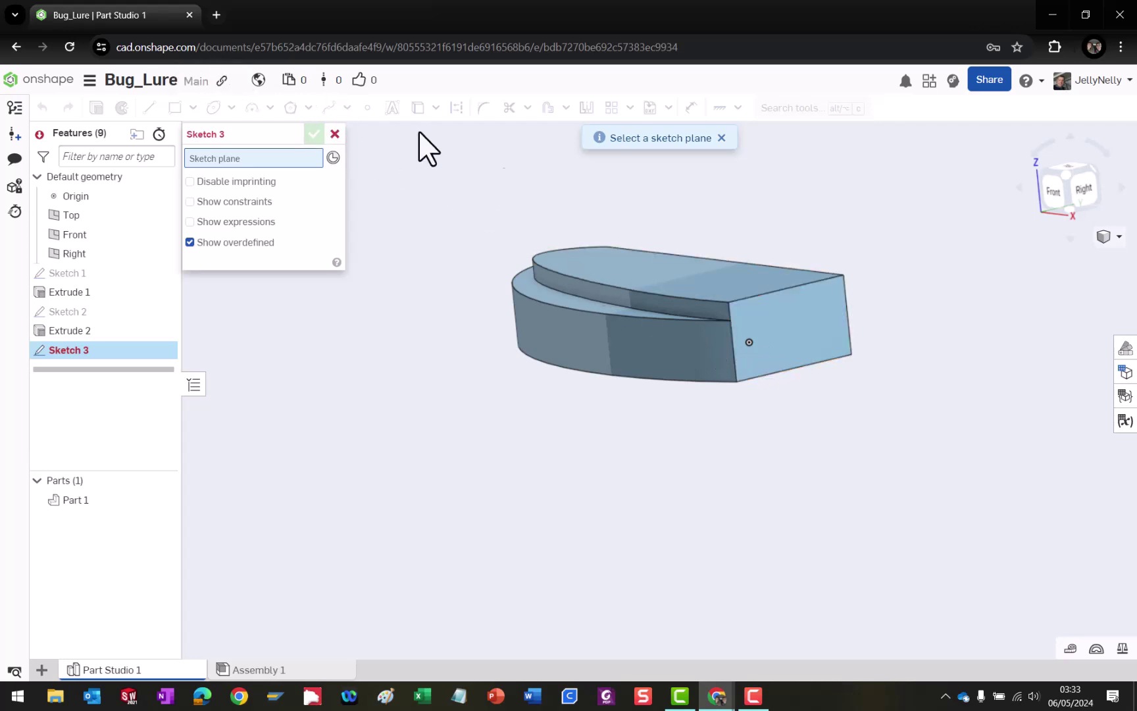
{"action": "left_click", "coordinate": [807, 311]}
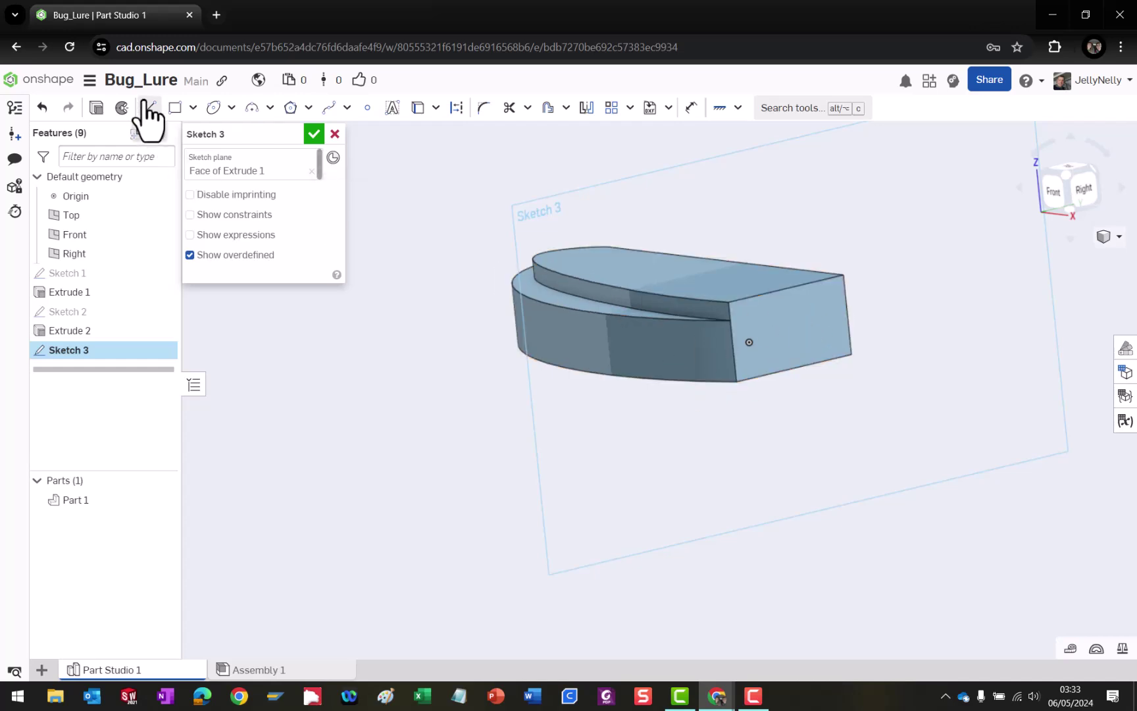
{"action": "left_click", "coordinate": [147, 106]}
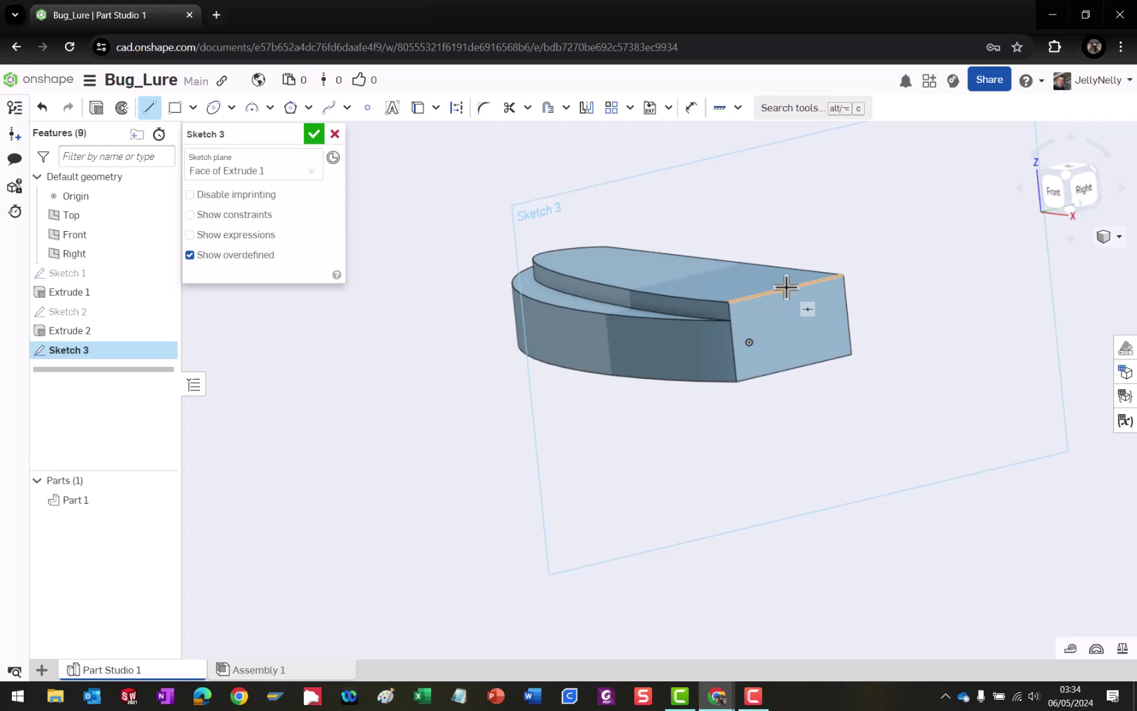
{"action": "left_click", "coordinate": [788, 287]}
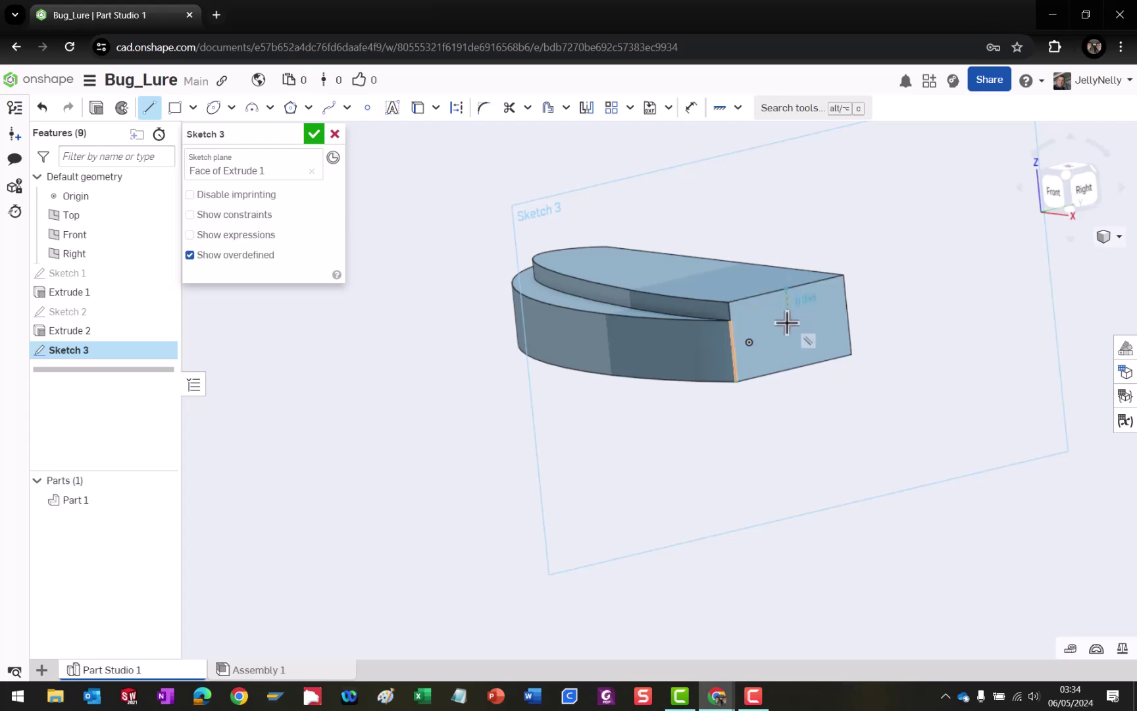
{"action": "left_click", "coordinate": [794, 370]}
{"action": "key", "text": "Escape"}
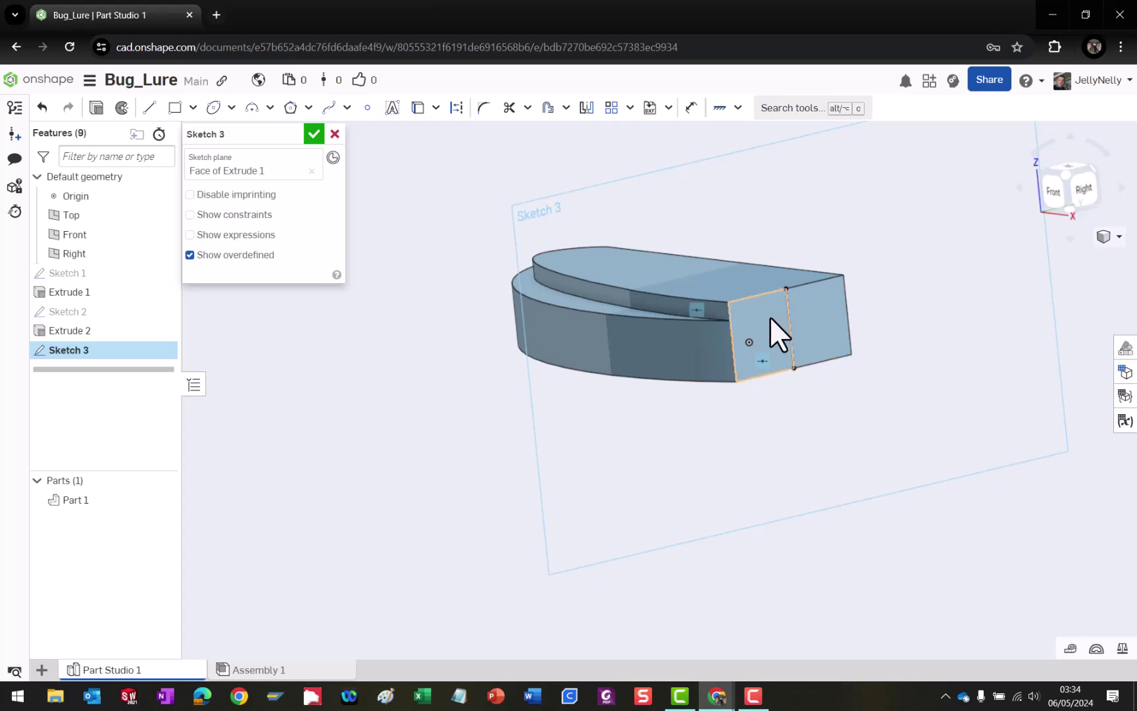
Draw a center-point circle about 0.062 in in diameter, centered on the midpoint of the end face's vertical line.
{"action": "left_click", "coordinate": [230, 108]}
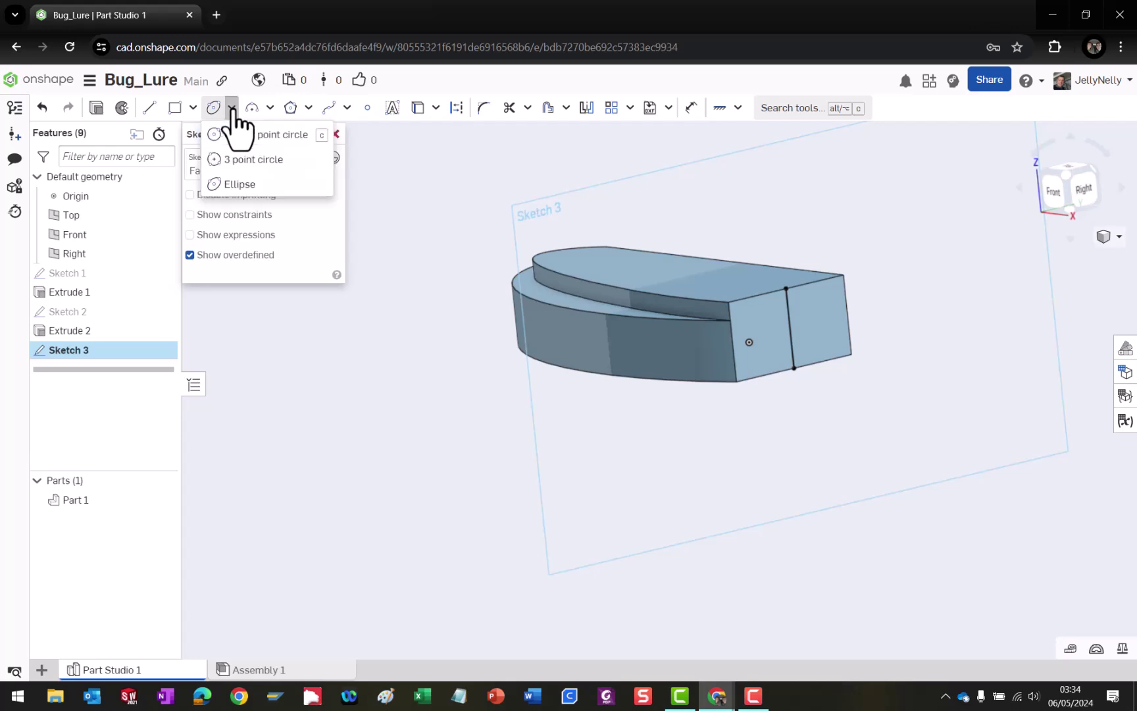
{"action": "left_click", "coordinate": [266, 135]}
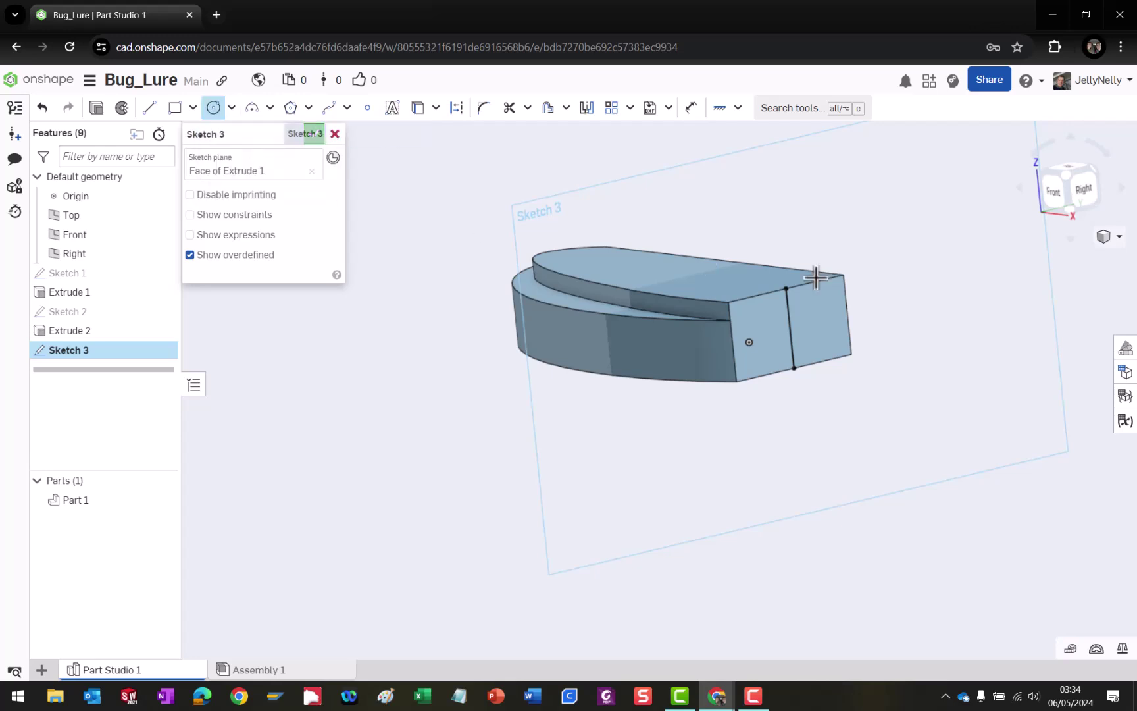
{"action": "left_click", "coordinate": [791, 326]}
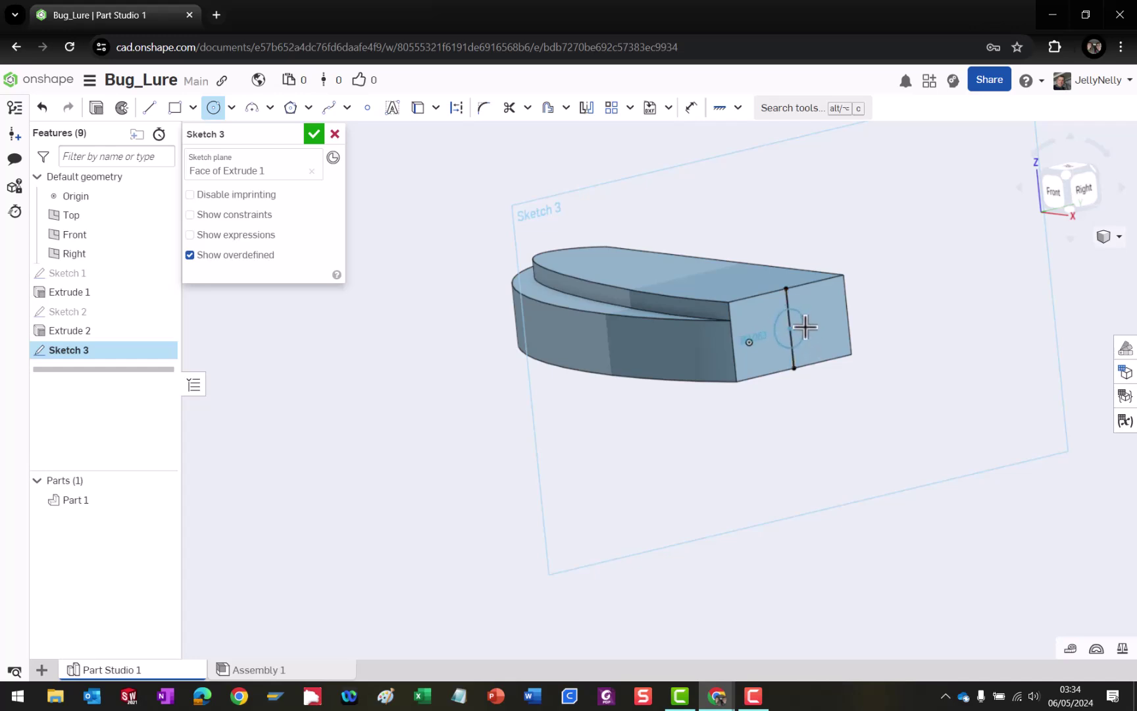
{"action": "left_click", "coordinate": [805, 327]}
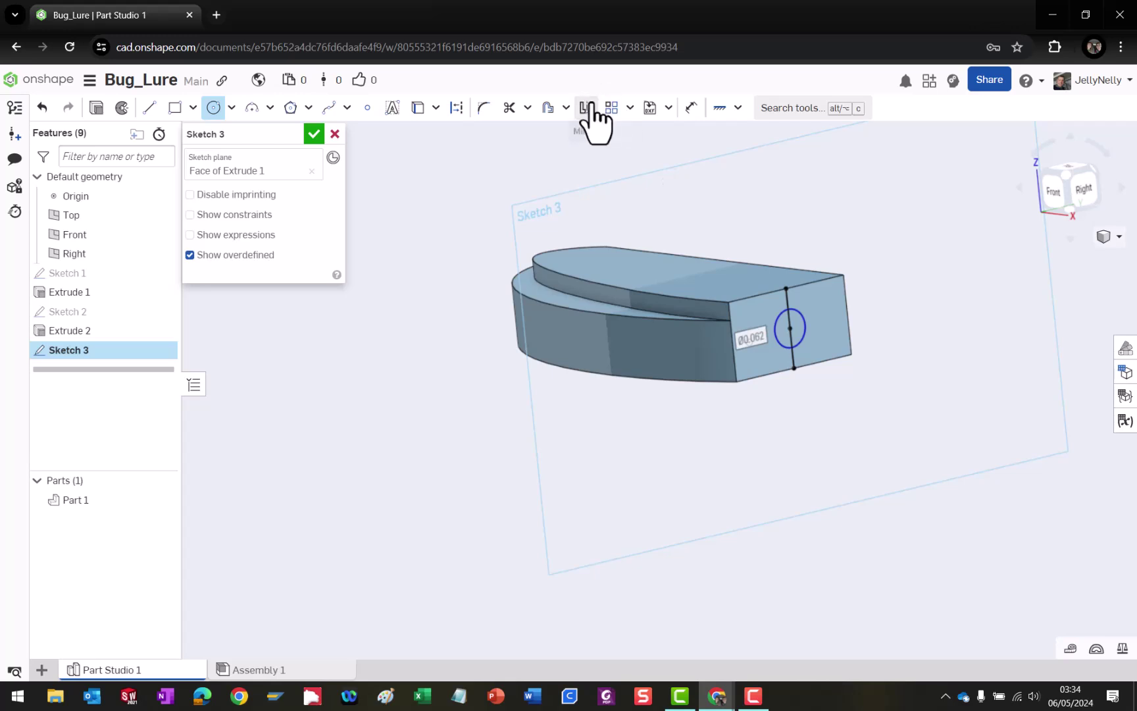
Dimension the end-face circle's diameter as 0.06 in.
{"action": "left_click", "coordinate": [691, 109]}
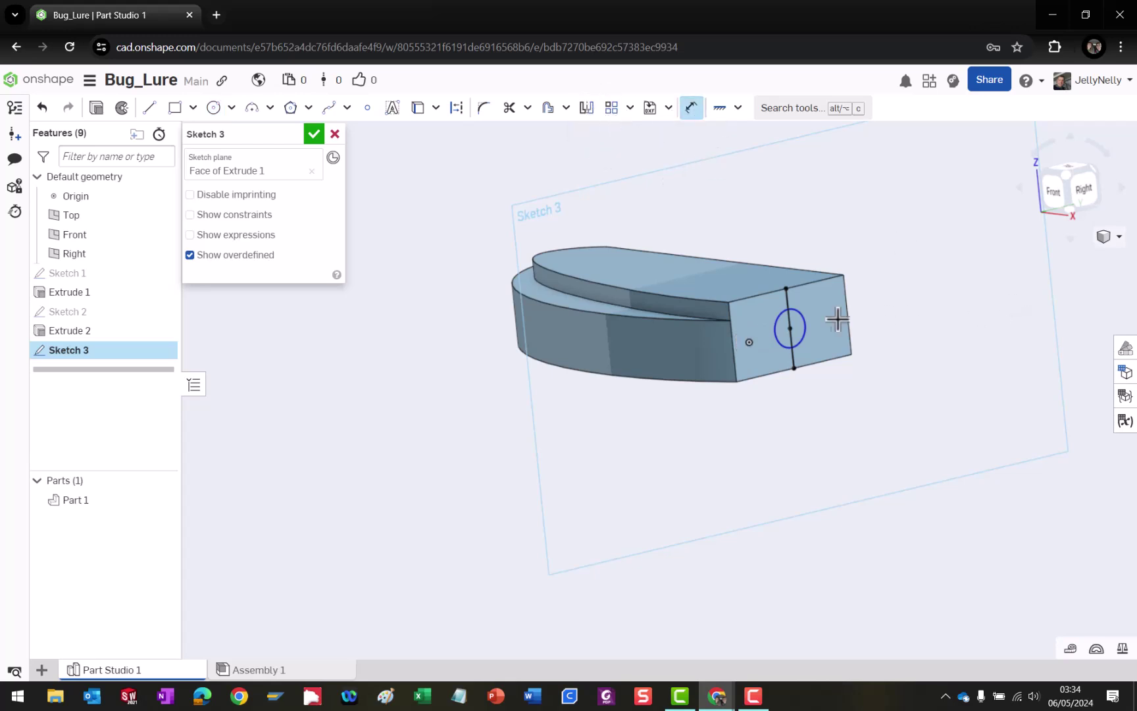
{"action": "left_click", "coordinate": [801, 321]}
{"action": "left_click", "coordinate": [877, 283]}
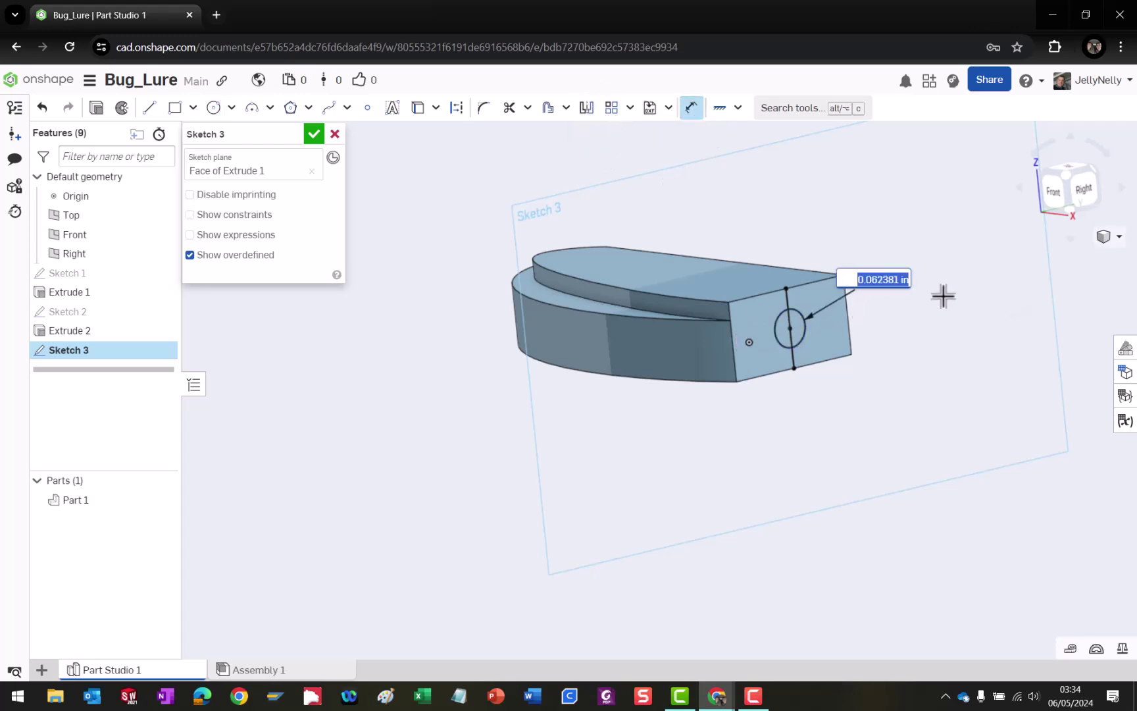
{"action": "type", "text": "0.06"}
{"action": "key", "text": "Return"}
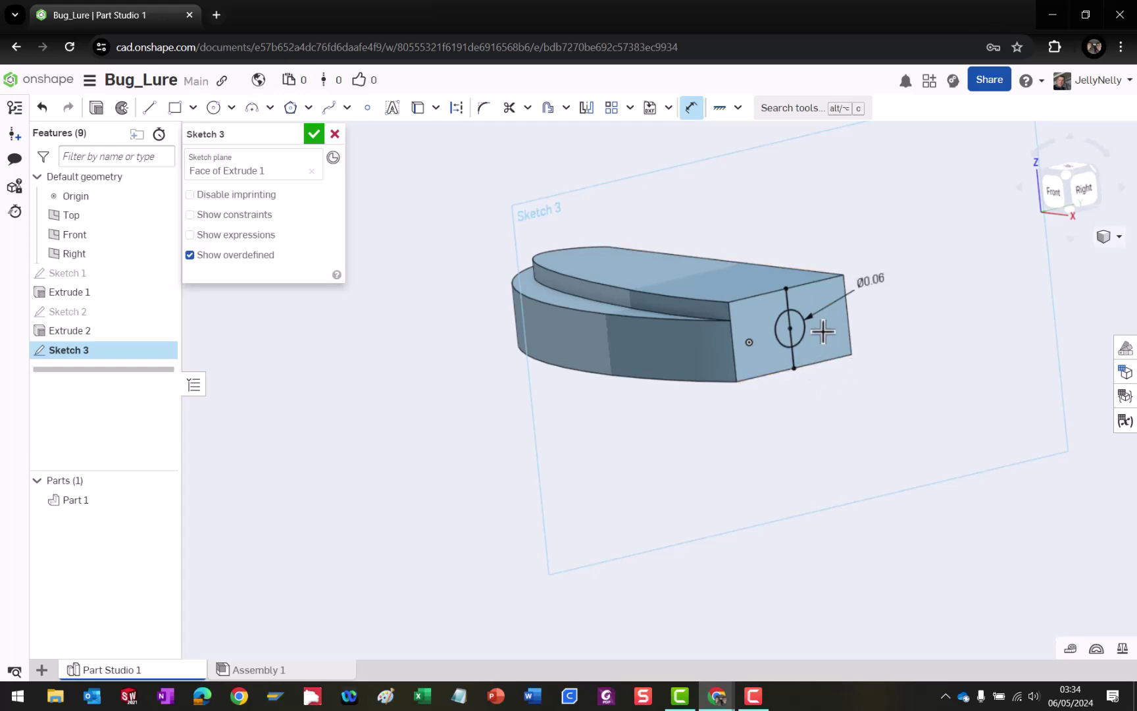
{"action": "key", "text": "Escape"}
{"action": "scroll", "coordinate": [750, 344], "scroll_direction": "down", "scroll_amount": 10}
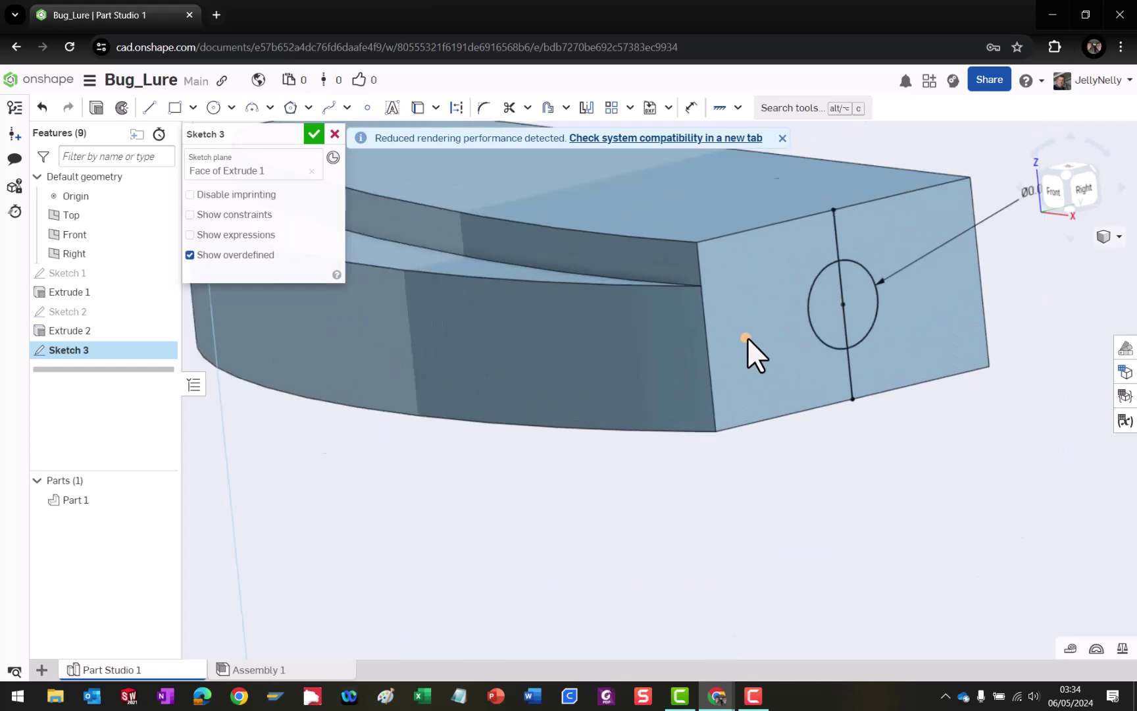
Finish the sketch of the circle and vertical line on the flat end face.
{"action": "scroll", "coordinate": [838, 355], "scroll_direction": "up", "scroll_amount": 8}
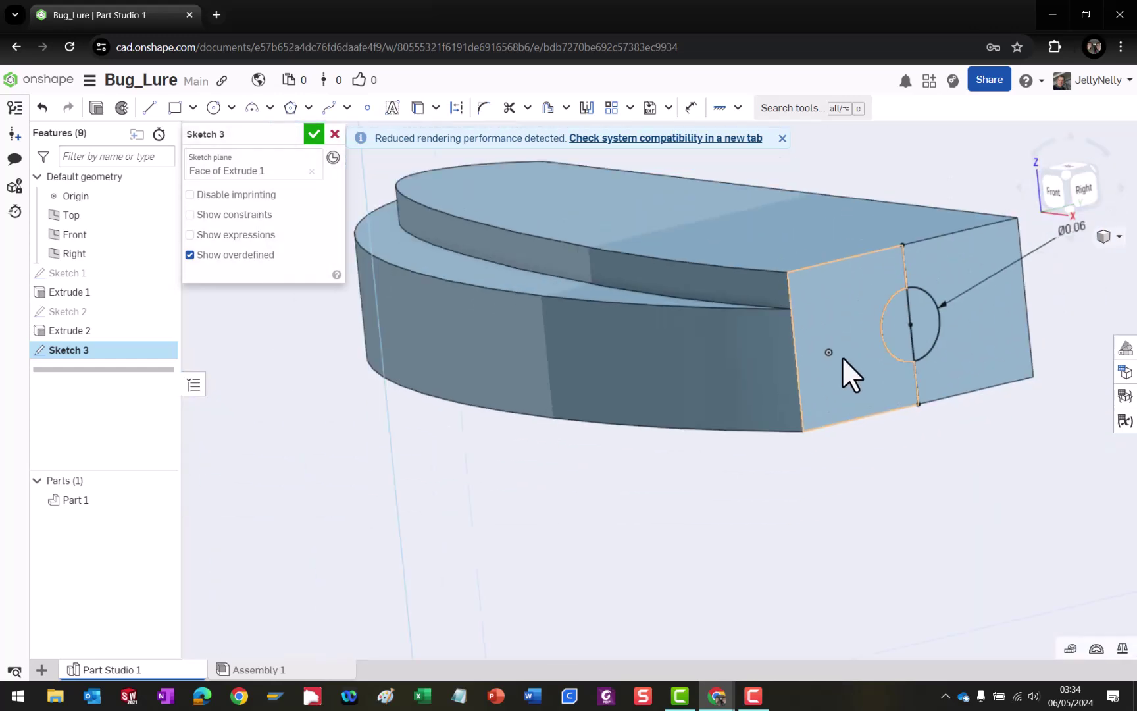
{"action": "right_click_drag", "start_coordinate": [952, 401], "coordinate": [854, 412]}
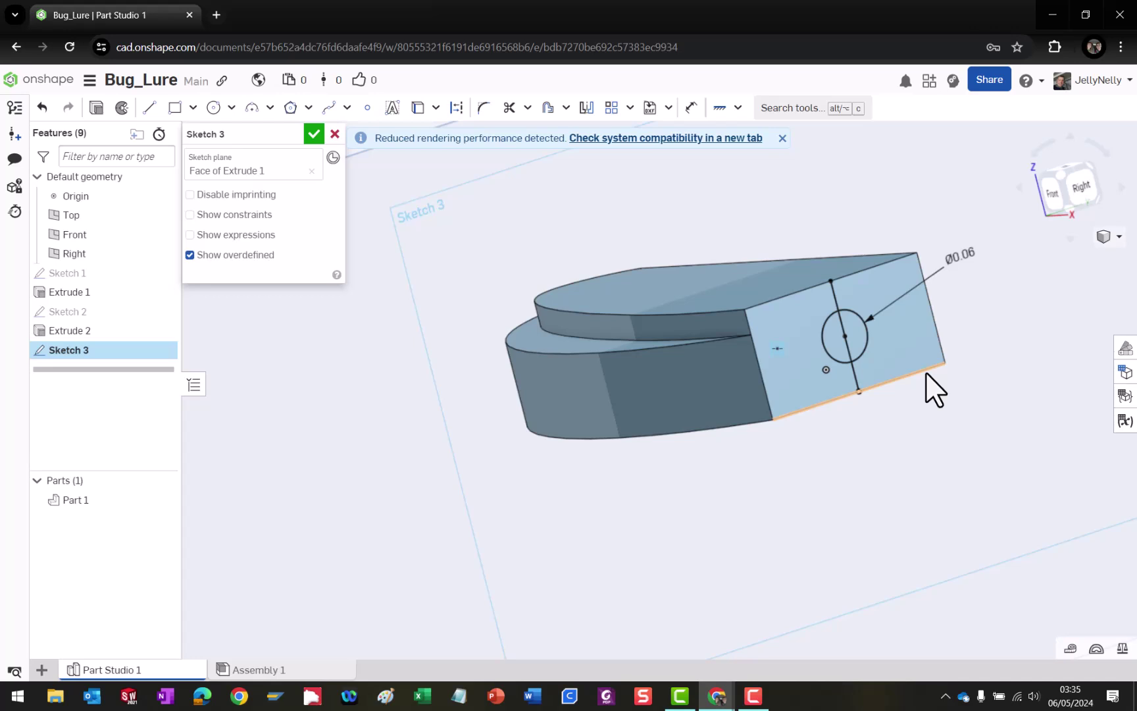
{"action": "scroll", "coordinate": [934, 388], "scroll_direction": "down", "scroll_amount": 2}
{"action": "scroll", "coordinate": [935, 388], "scroll_direction": "up", "scroll_amount": 1}
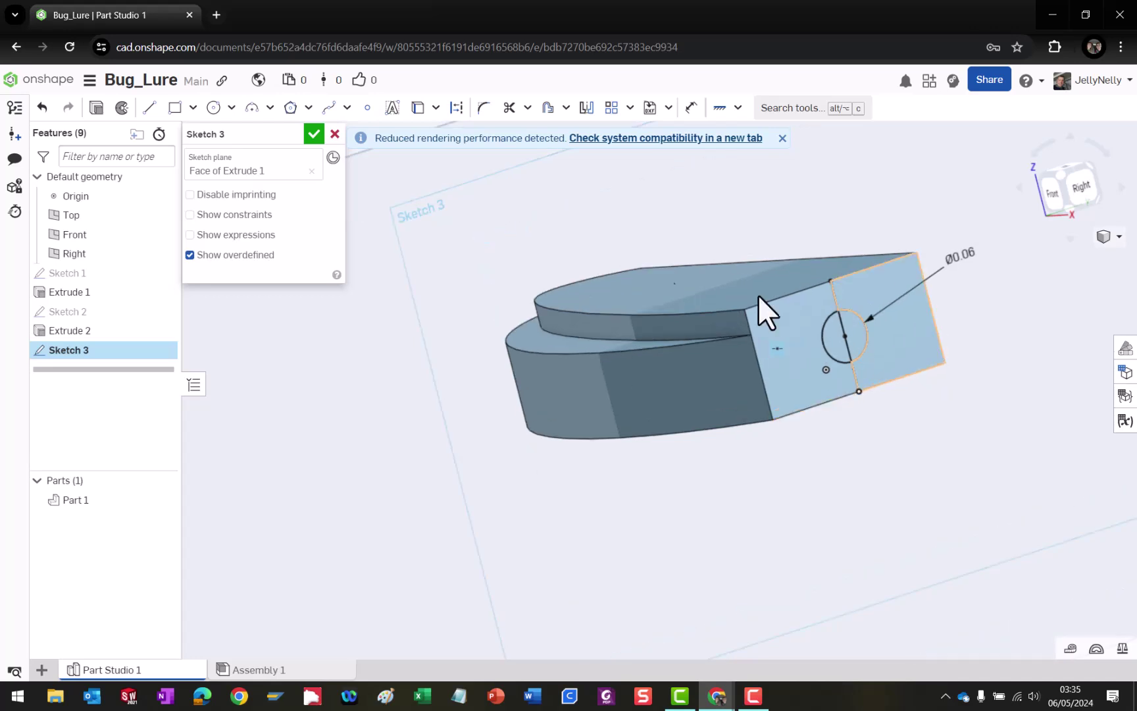
{"action": "left_click", "coordinate": [313, 134]}
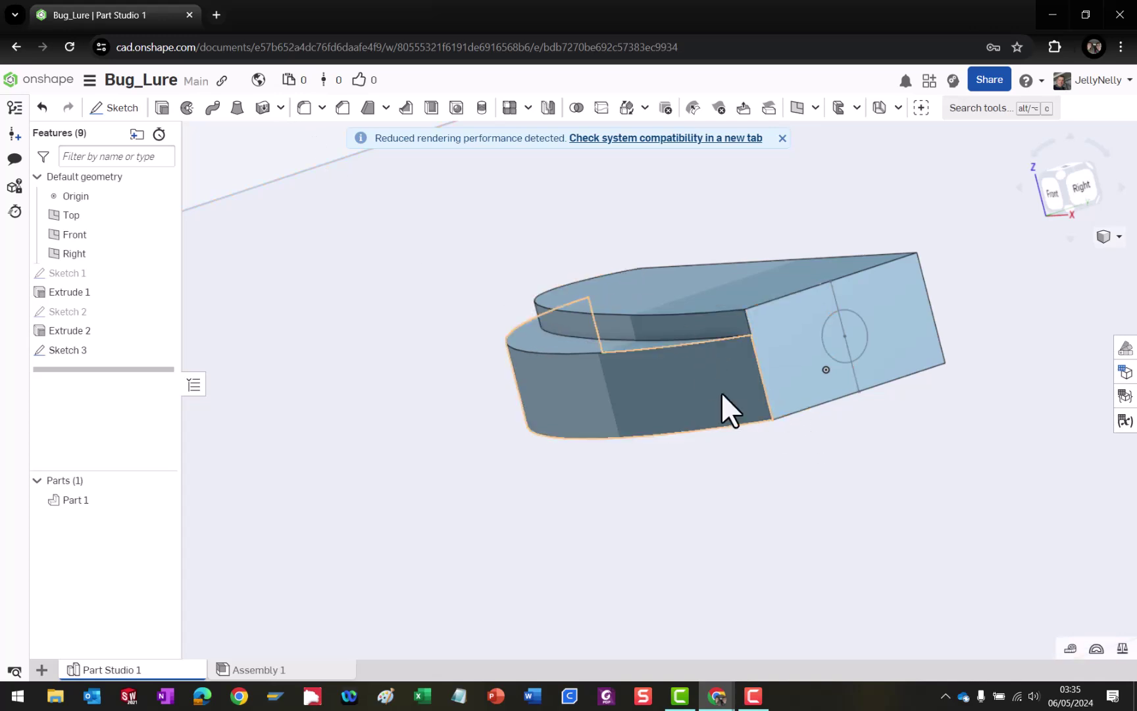
Set up a full solid revolve of one half of the end-face circle about the sketched vertical line.
{"action": "left_click", "coordinate": [187, 108]}
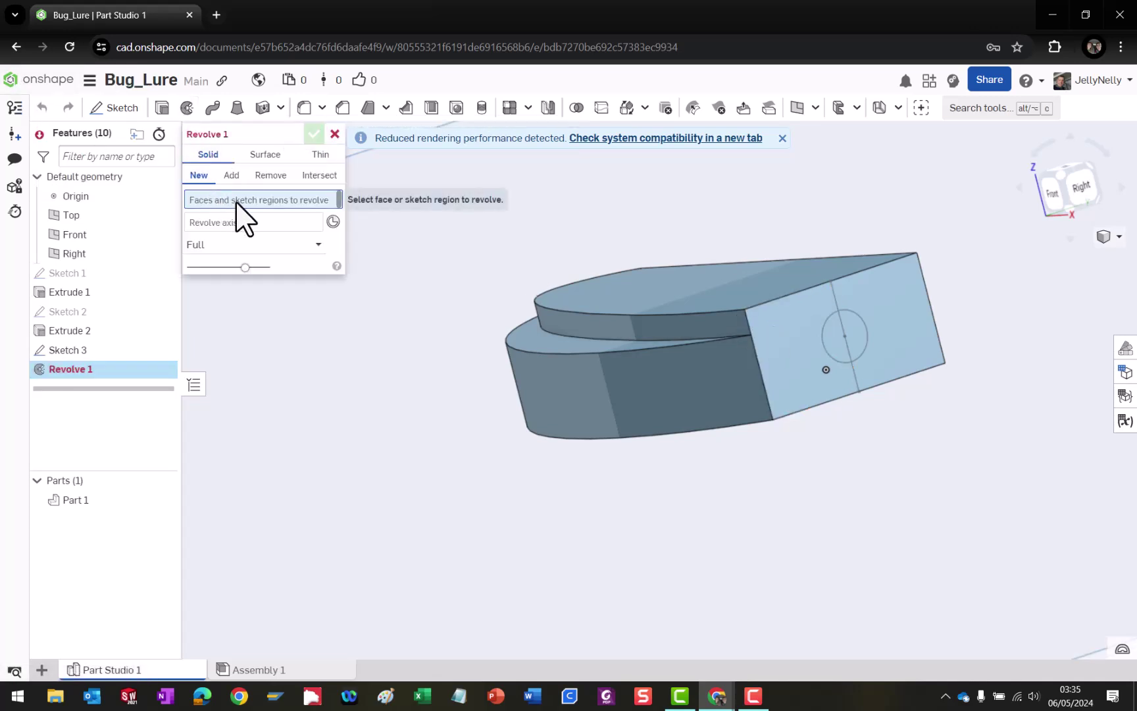
{"action": "left_click", "coordinate": [831, 331]}
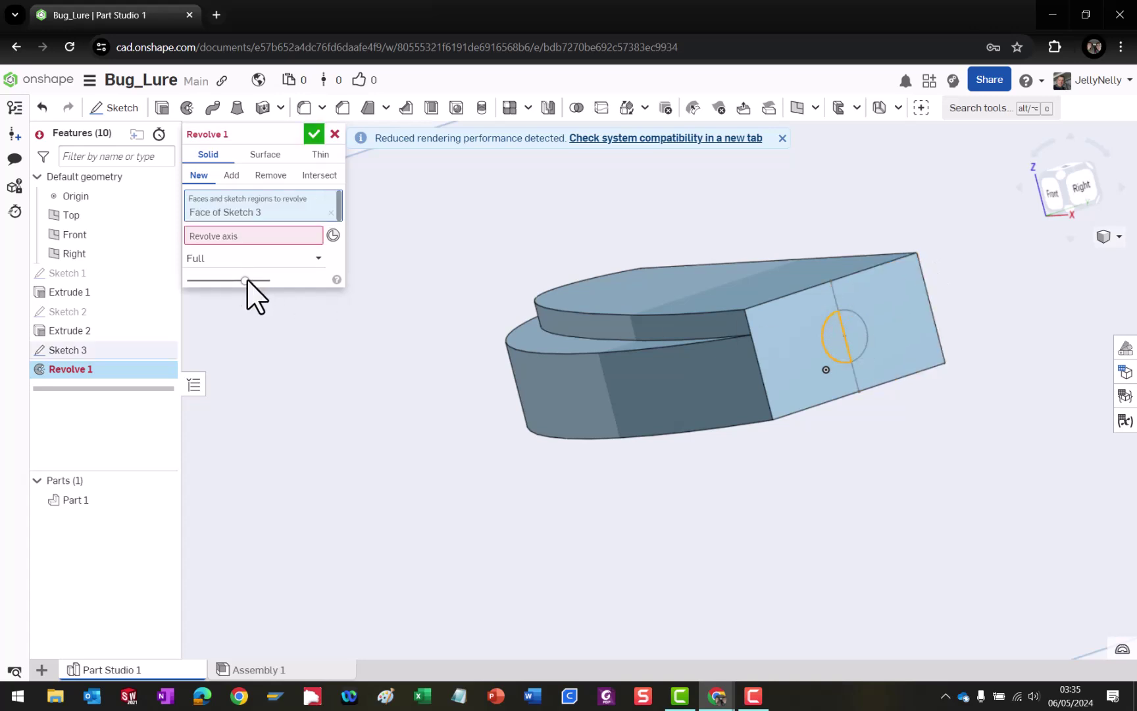
{"action": "left_click", "coordinate": [831, 293]}
{"action": "mouse_move", "coordinate": [728, 358]}
{"action": "right_mouse_down"}
{"action": "mouse_move", "coordinate": [689, 267]}
{"action": "mouse_move", "coordinate": [749, 343]}
{"action": "mouse_move", "coordinate": [809, 361]}
{"action": "mouse_move", "coordinate": [802, 350]}
{"action": "mouse_move", "coordinate": [760, 360]}
{"action": "mouse_move", "coordinate": [723, 350]}
{"action": "mouse_move", "coordinate": [775, 359]}
{"action": "right_mouse_up"}
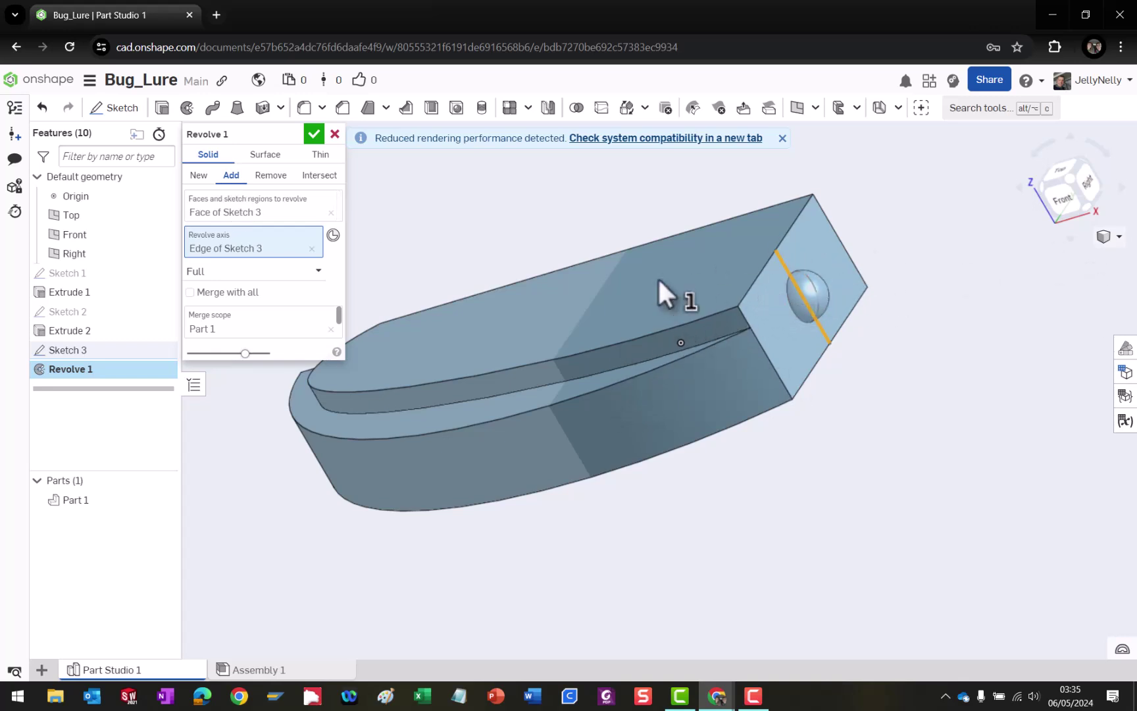
Preview the revolved half circle as a new separate part and compare it with adding it to the body.
{"action": "left_click", "coordinate": [199, 175]}
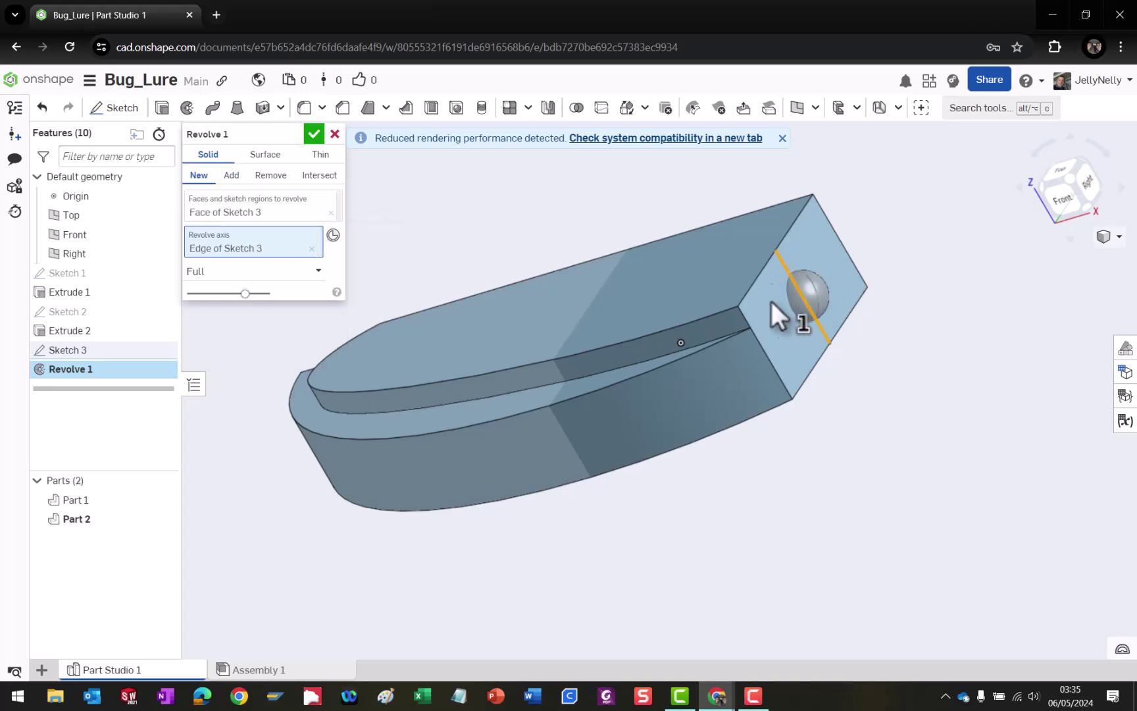
{"action": "mouse_move", "coordinate": [799, 380]}
{"action": "right_mouse_down"}
{"action": "mouse_move", "coordinate": [714, 270]}
{"action": "mouse_move", "coordinate": [790, 366]}
{"action": "right_mouse_up"}
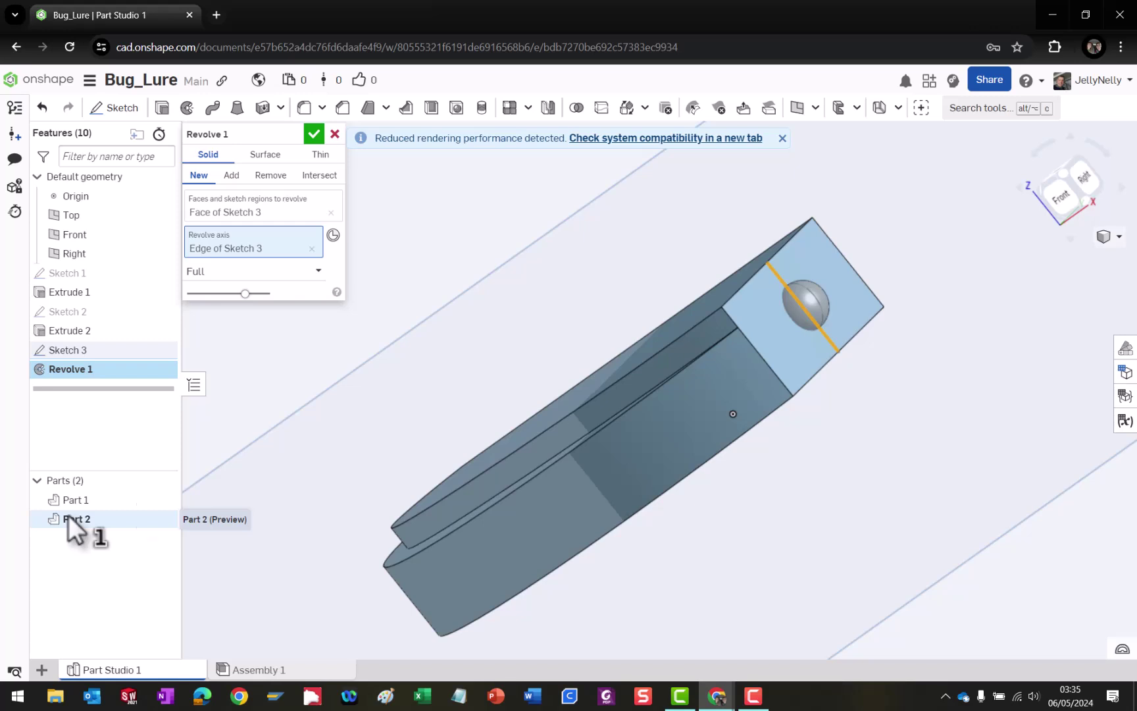
{"action": "right_click_drag", "start_coordinate": [827, 406], "coordinate": [949, 442]}
{"action": "left_click", "coordinate": [232, 176]}
{"action": "scroll", "coordinate": [825, 373], "scroll_direction": "up", "scroll_amount": 5}
{"action": "right_click_drag", "start_coordinate": [825, 373], "coordinate": [858, 399]}
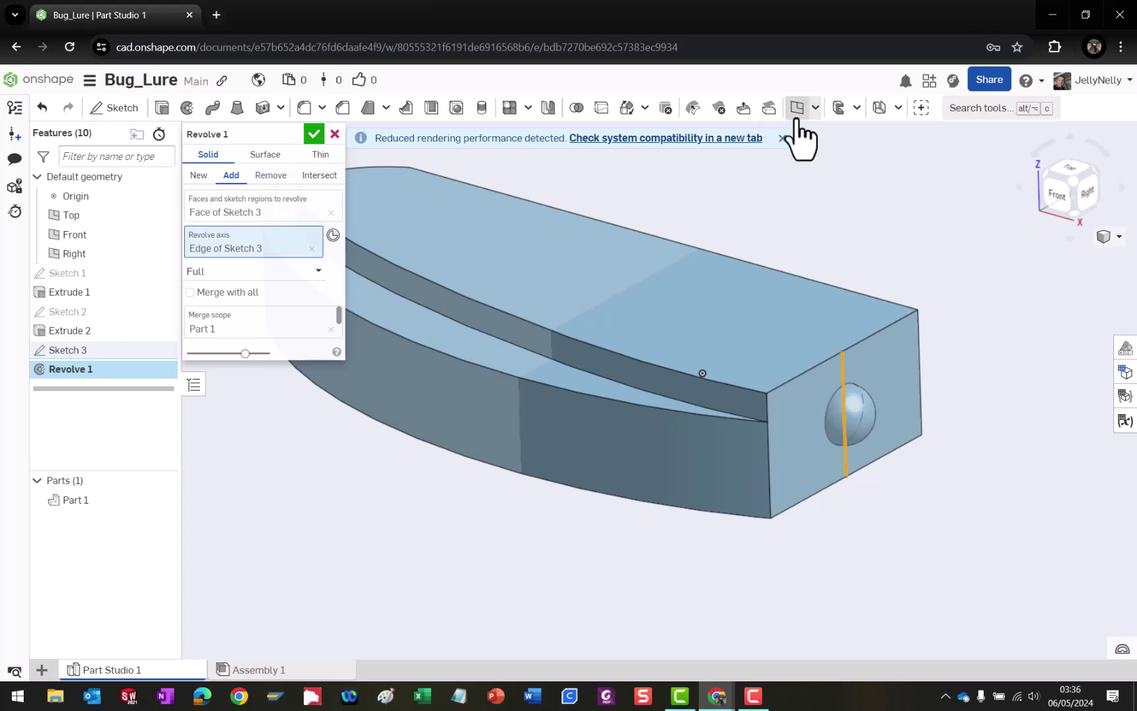
Dismiss the rendering performance notice and preview the revolve as a Remove operation on the end face.
{"action": "left_click", "coordinate": [782, 137]}
{"action": "left_click", "coordinate": [270, 175]}
{"action": "right_click_drag", "start_coordinate": [862, 494], "coordinate": [815, 438]}
{"action": "right_click_drag", "start_coordinate": [720, 245], "coordinate": [790, 335]}
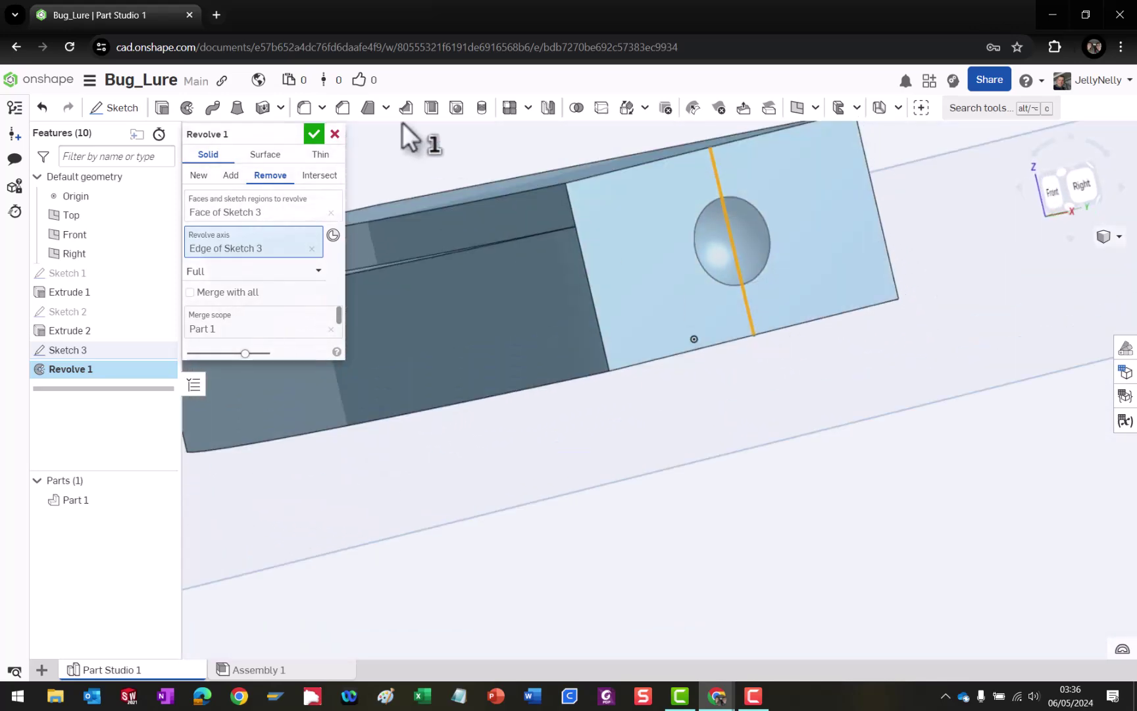
Preview the revolve as an Intersect operation with the body from several angles.
{"action": "left_click", "coordinate": [321, 176]}
{"action": "mouse_move", "coordinate": [639, 272]}
{"action": "right_mouse_down"}
{"action": "mouse_move", "coordinate": [701, 297]}
{"action": "mouse_move", "coordinate": [700, 331]}
{"action": "mouse_move", "coordinate": [682, 287]}
{"action": "mouse_move", "coordinate": [638, 250]}
{"action": "mouse_move", "coordinate": [621, 254]}
{"action": "mouse_move", "coordinate": [654, 293]}
{"action": "mouse_move", "coordinate": [657, 228]}
{"action": "mouse_move", "coordinate": [652, 289]}
{"action": "right_mouse_up"}
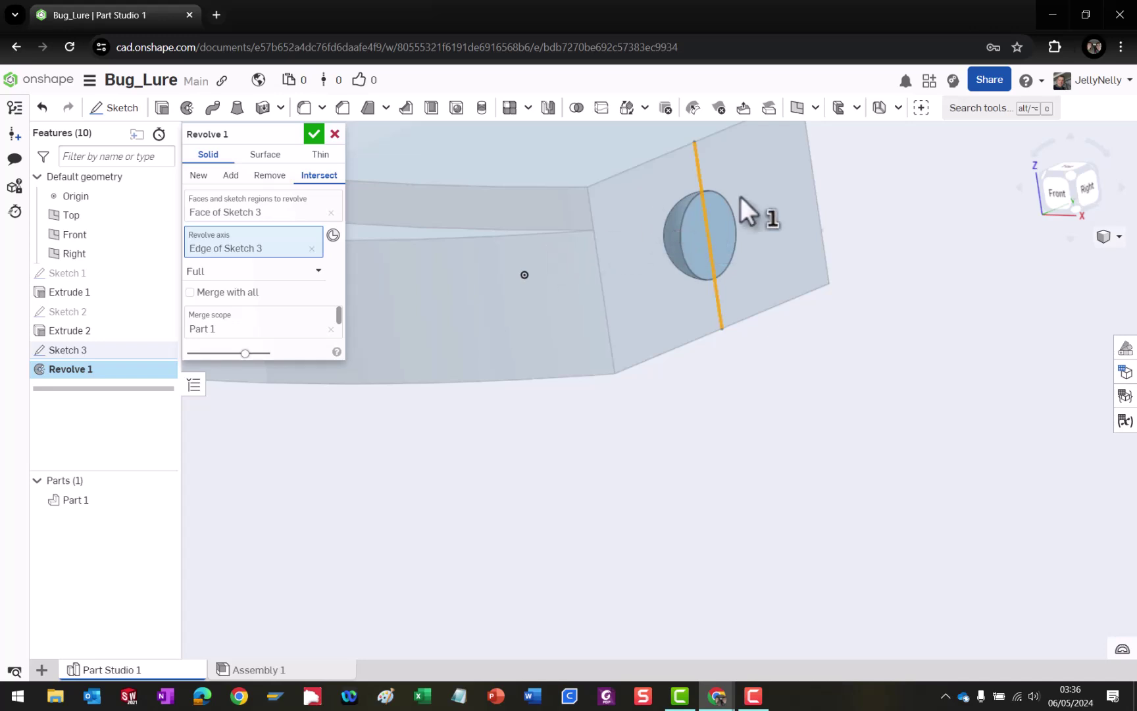
{"action": "scroll", "coordinate": [597, 187], "scroll_direction": "down", "scroll_amount": 4}
{"action": "right_click_drag", "start_coordinate": [592, 217], "coordinate": [595, 234]}
{"action": "scroll", "coordinate": [606, 132], "scroll_direction": "down", "scroll_amount": 5}
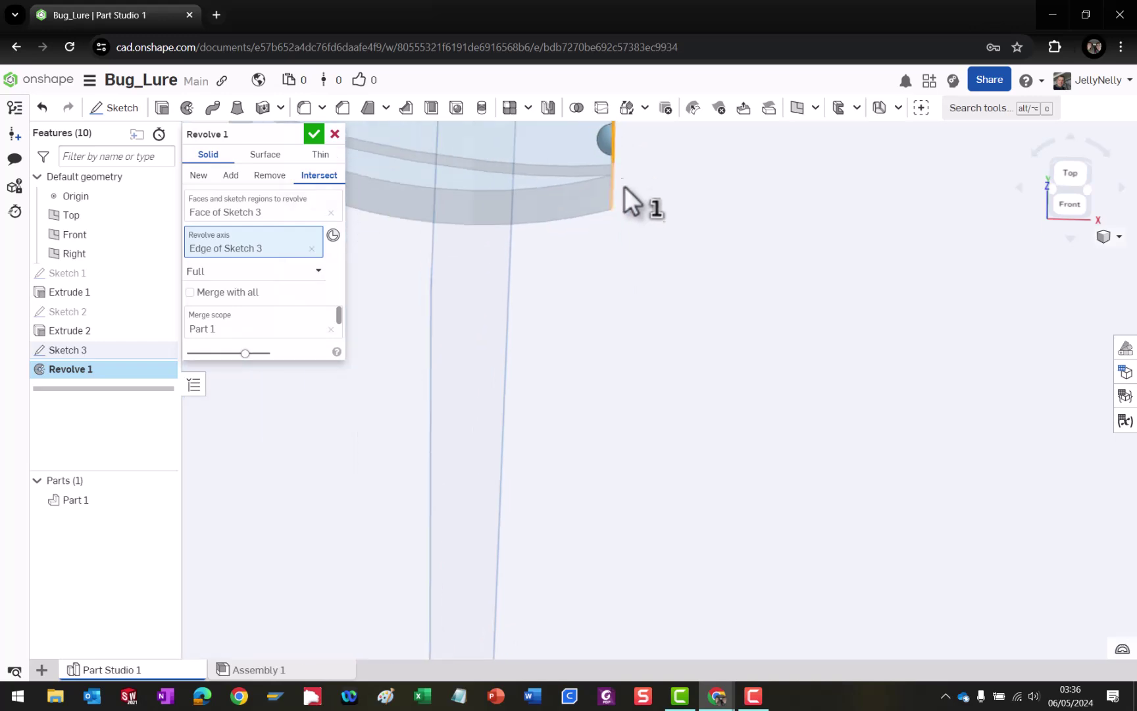
{"action": "middle_click_drag", "start_coordinate": [614, 139], "coordinate": [604, 248]}
{"action": "scroll", "coordinate": [619, 257], "scroll_direction": "up", "scroll_amount": 3}
{"action": "right_click_drag", "start_coordinate": [619, 257], "coordinate": [546, 237]}
Set the revolve to add to Part 1 and complete the full revolve on the end face.
{"action": "left_click", "coordinate": [226, 176]}
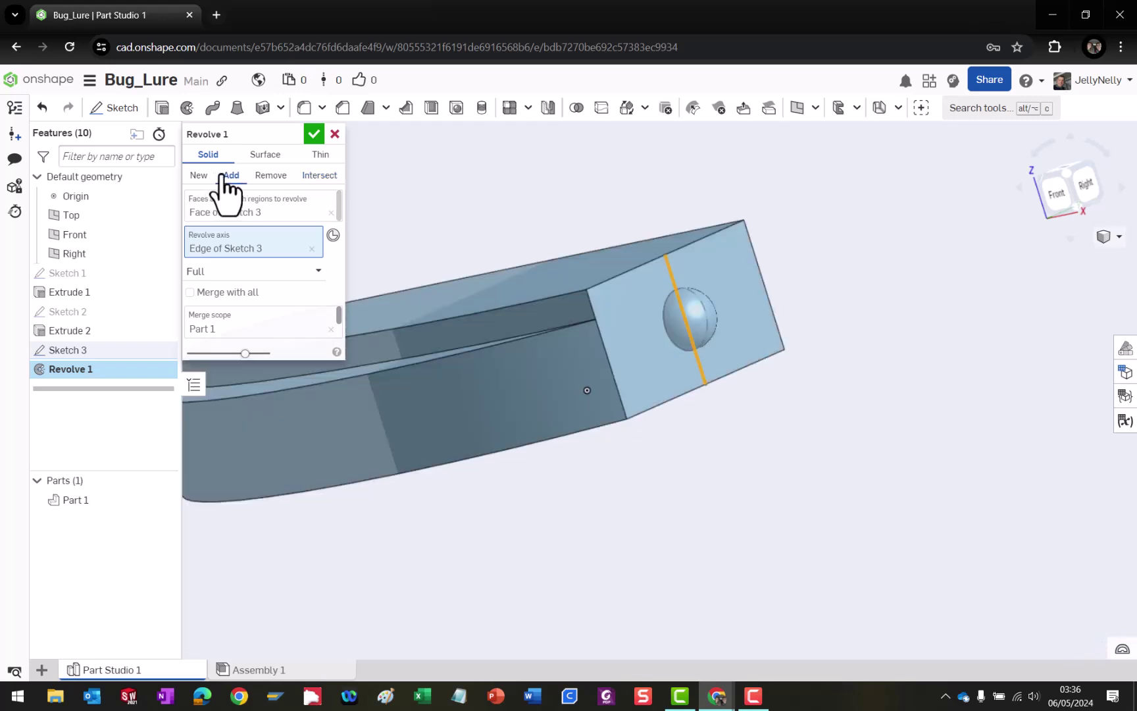
{"action": "left_click", "coordinate": [314, 134]}
{"action": "right_click_drag", "start_coordinate": [536, 350], "coordinate": [487, 360]}
{"action": "scroll", "coordinate": [609, 348], "scroll_direction": "down", "scroll_amount": 5}
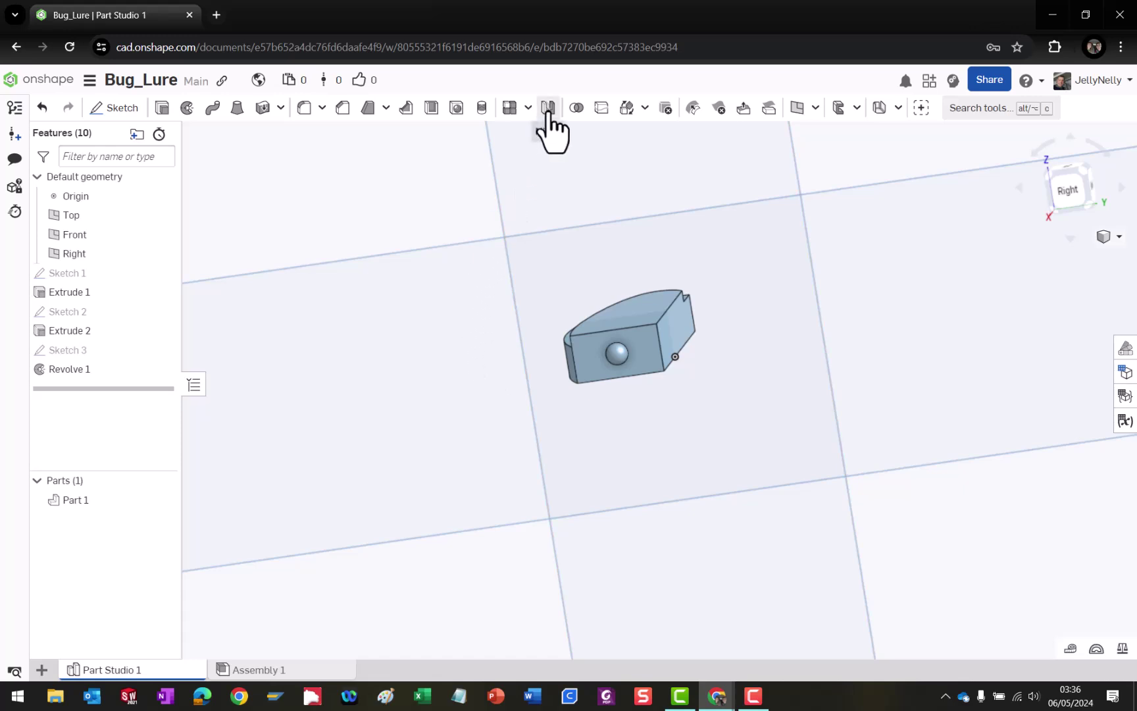
Examine the half body with its revolved bump from the top and around the default planes.
{"action": "right_click_drag", "start_coordinate": [485, 368], "coordinate": [574, 406]}
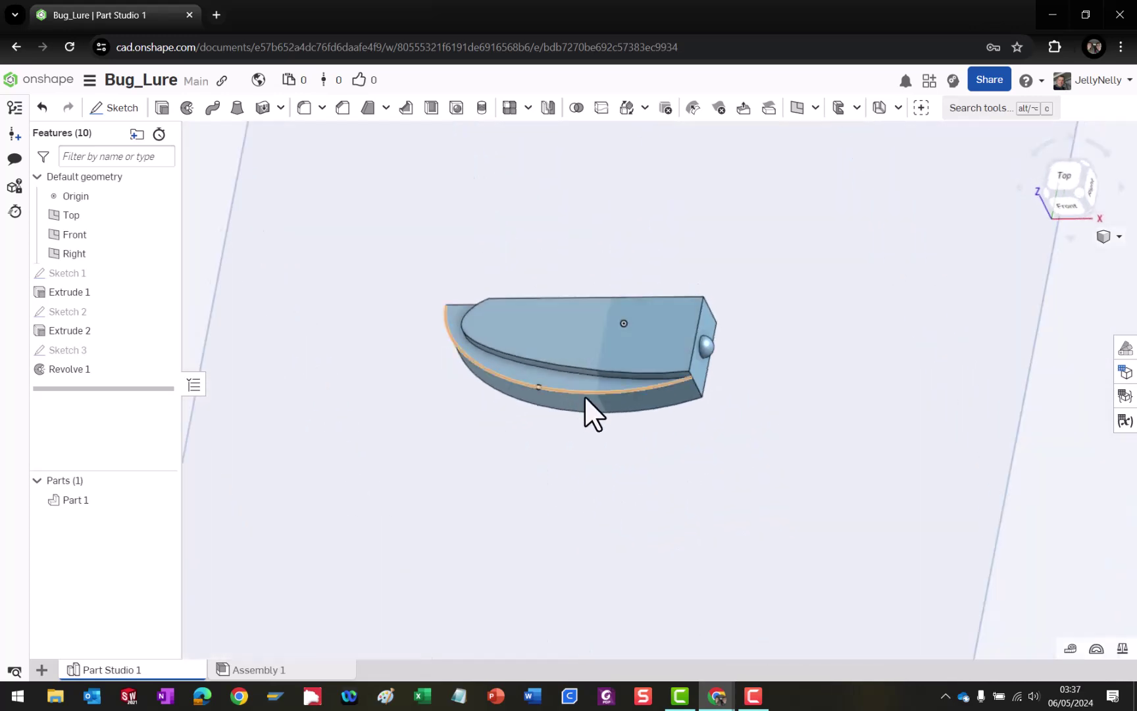
{"action": "scroll", "coordinate": [711, 406], "scroll_direction": "down", "scroll_amount": 6}
{"action": "right_click_drag", "start_coordinate": [428, 383], "coordinate": [445, 416]}
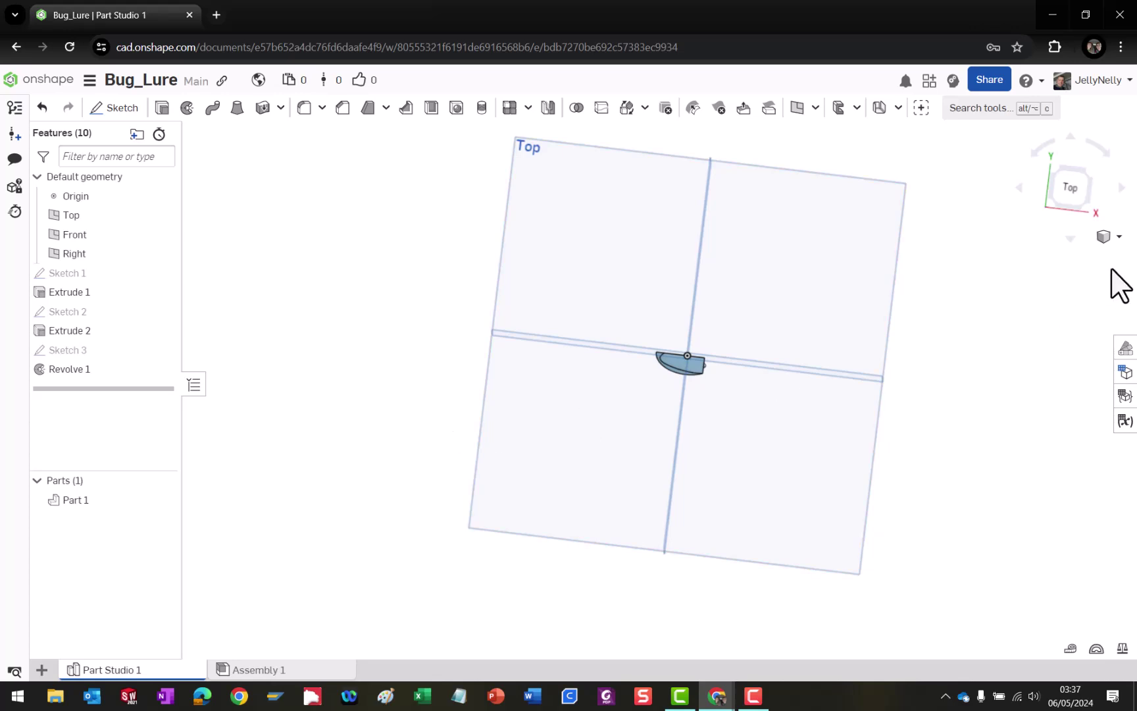
{"action": "left_click", "coordinate": [1075, 186]}
{"action": "scroll", "coordinate": [677, 395], "scroll_direction": "up", "scroll_amount": 5}
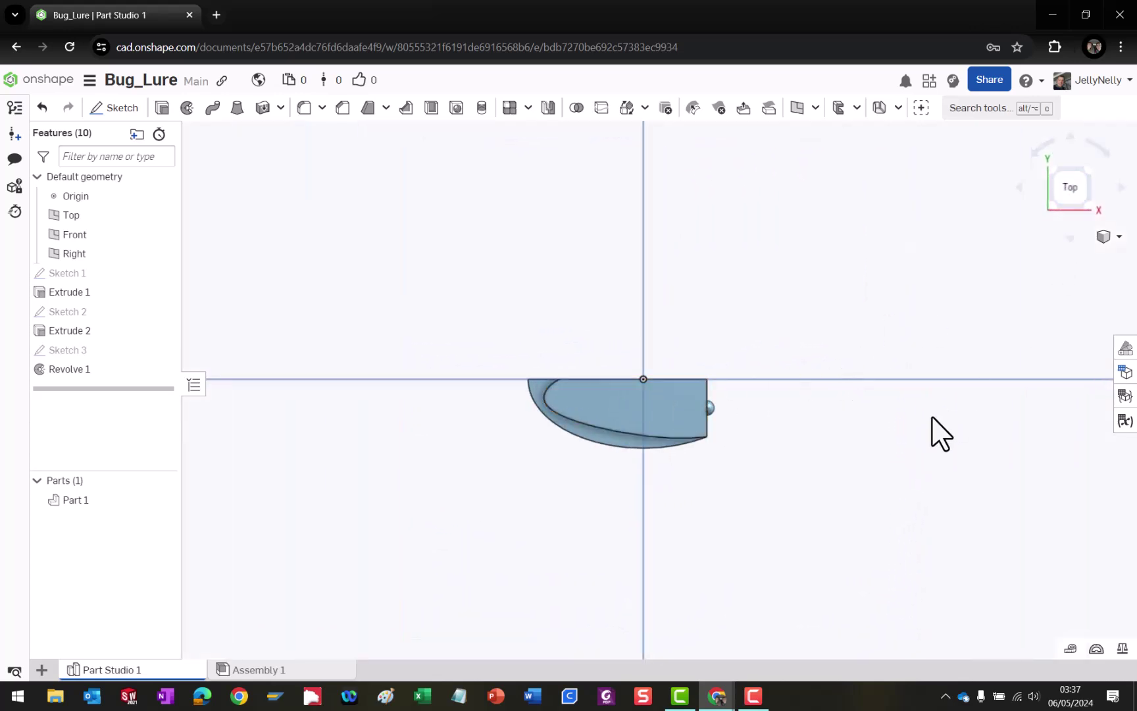
{"action": "scroll", "coordinate": [943, 408], "scroll_direction": "down", "scroll_amount": 4}
{"action": "mouse_move", "coordinate": [889, 451]}
{"action": "right_mouse_down"}
{"action": "mouse_move", "coordinate": [888, 425]}
{"action": "mouse_move", "coordinate": [888, 448]}
{"action": "right_mouse_up"}
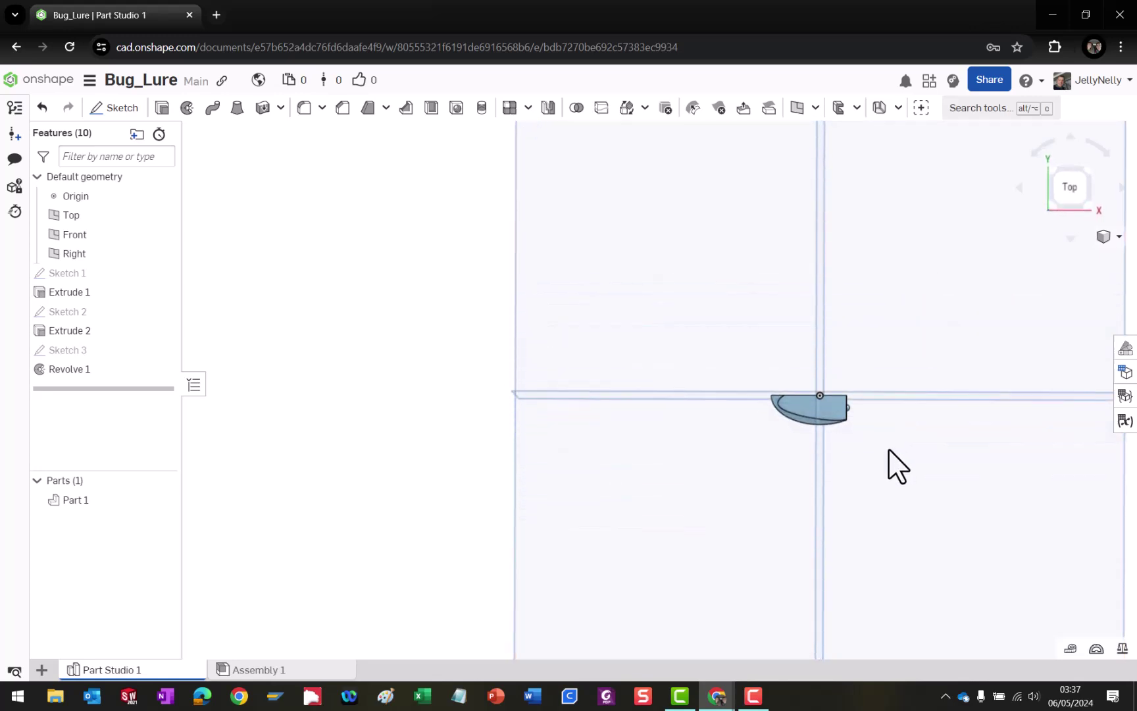
{"action": "scroll", "coordinate": [890, 453], "scroll_direction": "down", "scroll_amount": 5}
{"action": "right_click_drag", "start_coordinate": [1009, 468], "coordinate": [927, 450]}
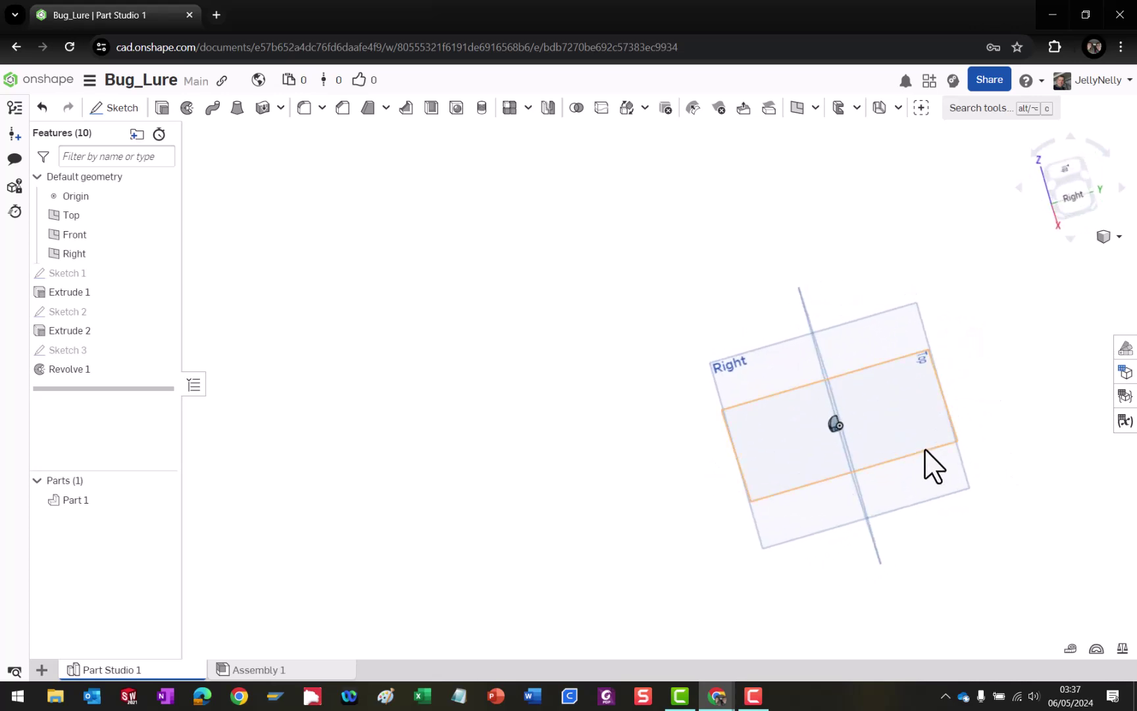
{"action": "scroll", "coordinate": [853, 428], "scroll_direction": "up", "scroll_amount": 10}
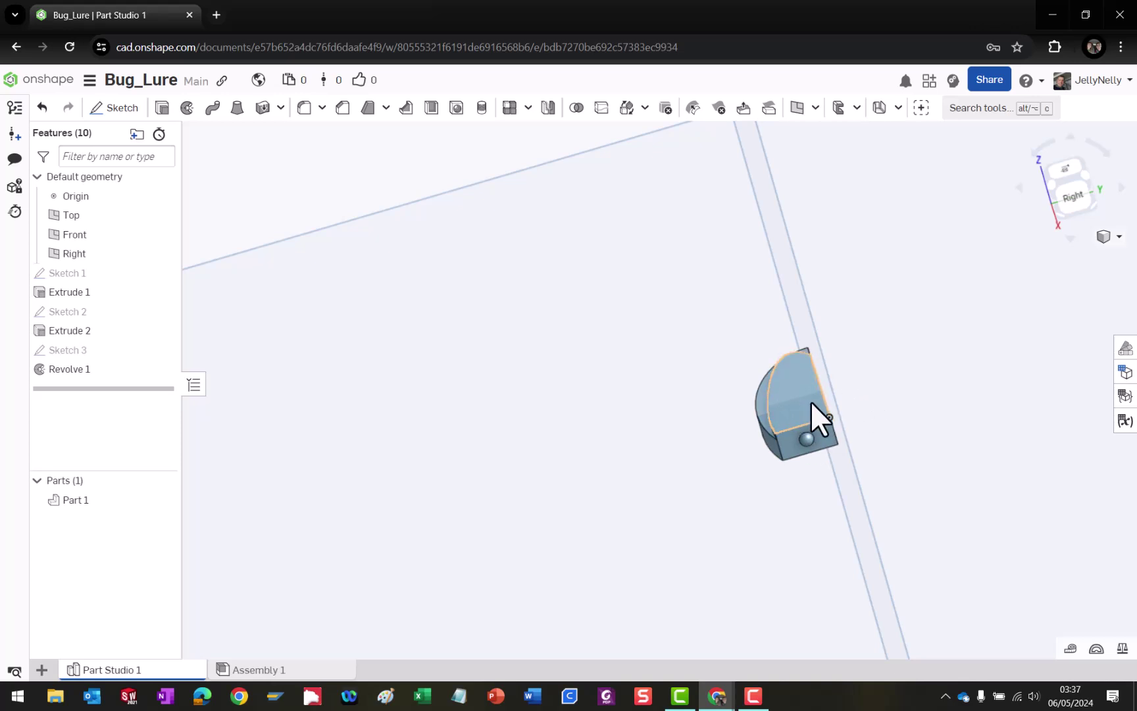
{"action": "scroll", "coordinate": [858, 415], "scroll_direction": "down", "scroll_amount": 2}
{"action": "mouse_move", "coordinate": [723, 403]}
{"action": "right_mouse_down"}
{"action": "mouse_move", "coordinate": [680, 411]}
{"action": "mouse_move", "coordinate": [709, 425]}
{"action": "mouse_move", "coordinate": [711, 408]}
{"action": "right_mouse_up"}
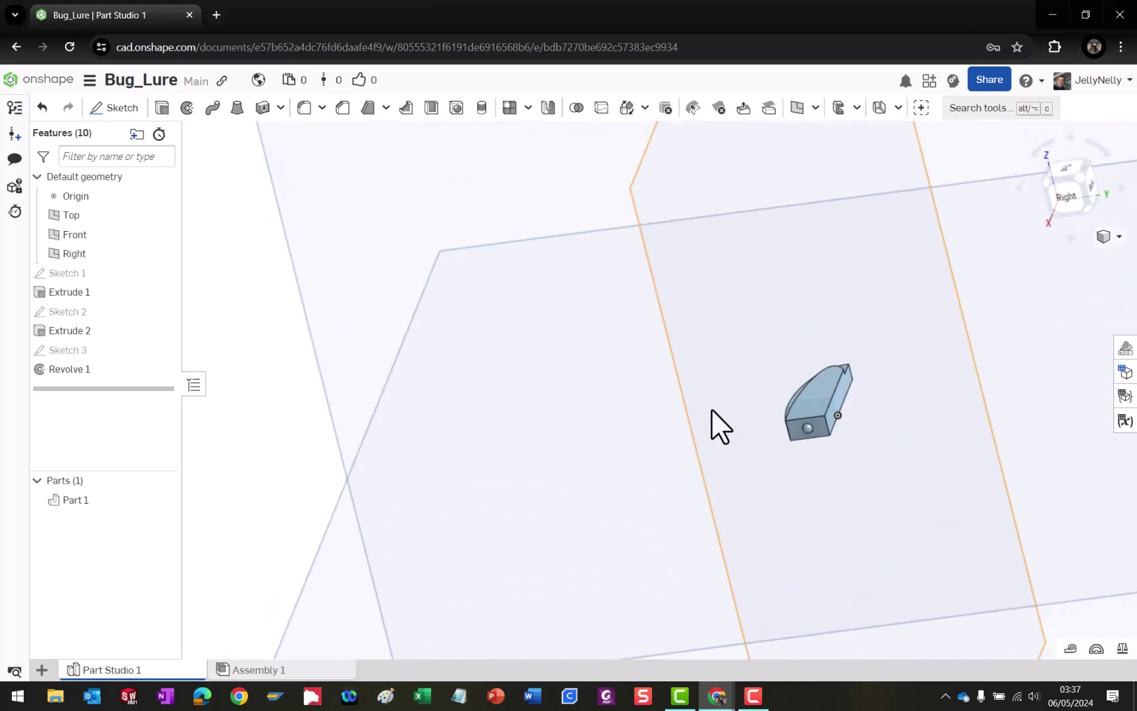
Mirror Part 1 about the Front plane as a part mirror, adding the mirrored half to Part 1.
{"action": "left_click", "coordinate": [547, 109]}
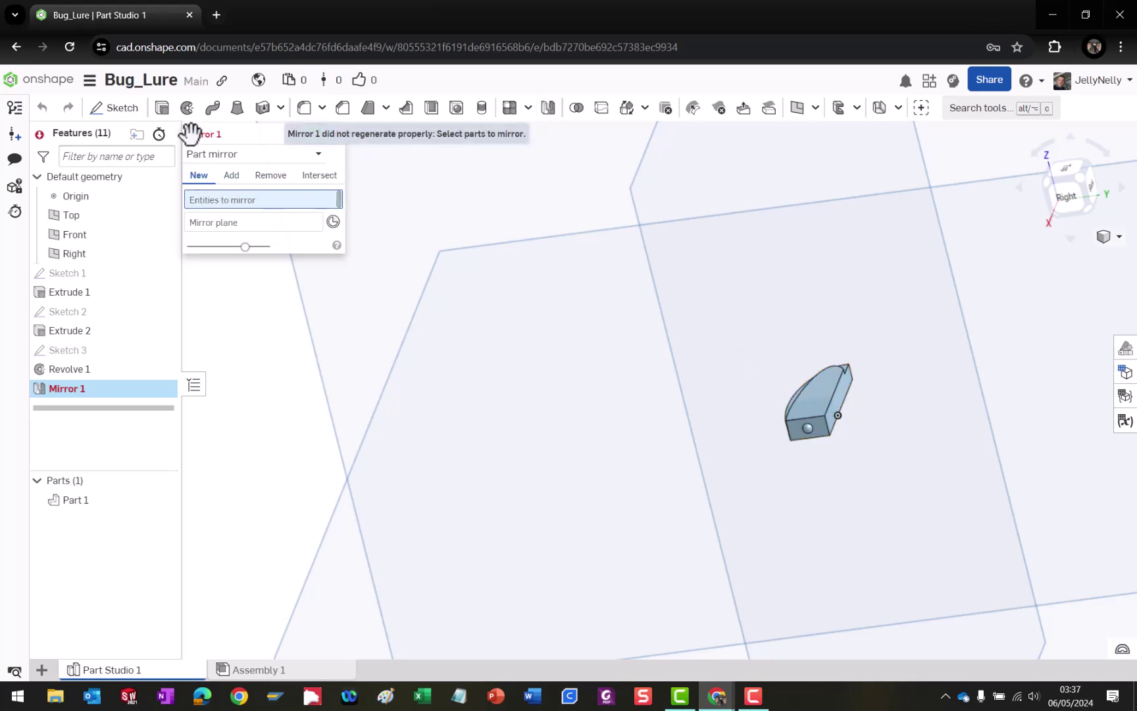
{"action": "left_click", "coordinate": [282, 156]}
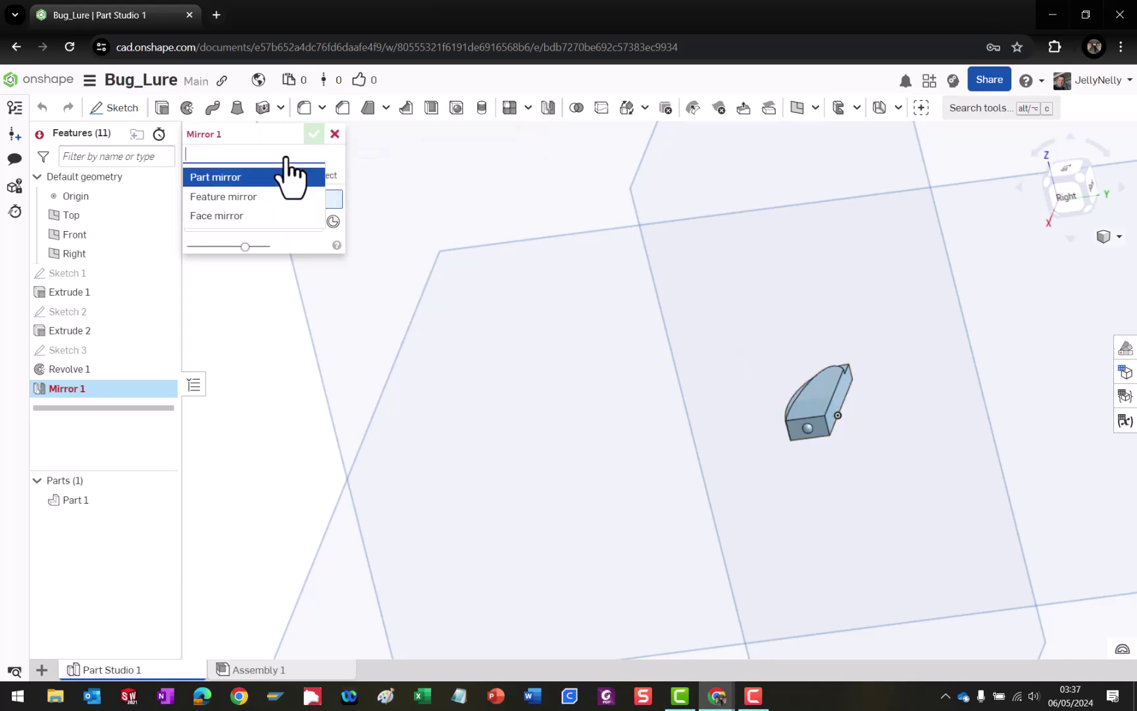
{"action": "left_click", "coordinate": [233, 177]}
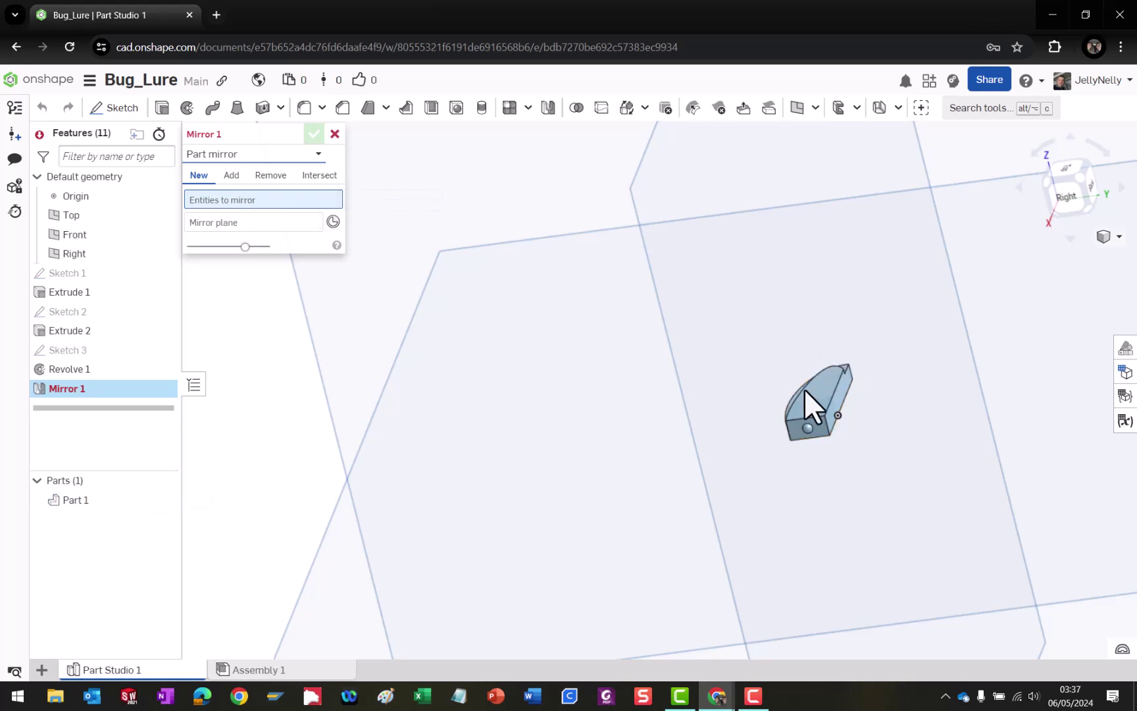
{"action": "left_click", "coordinate": [95, 501]}
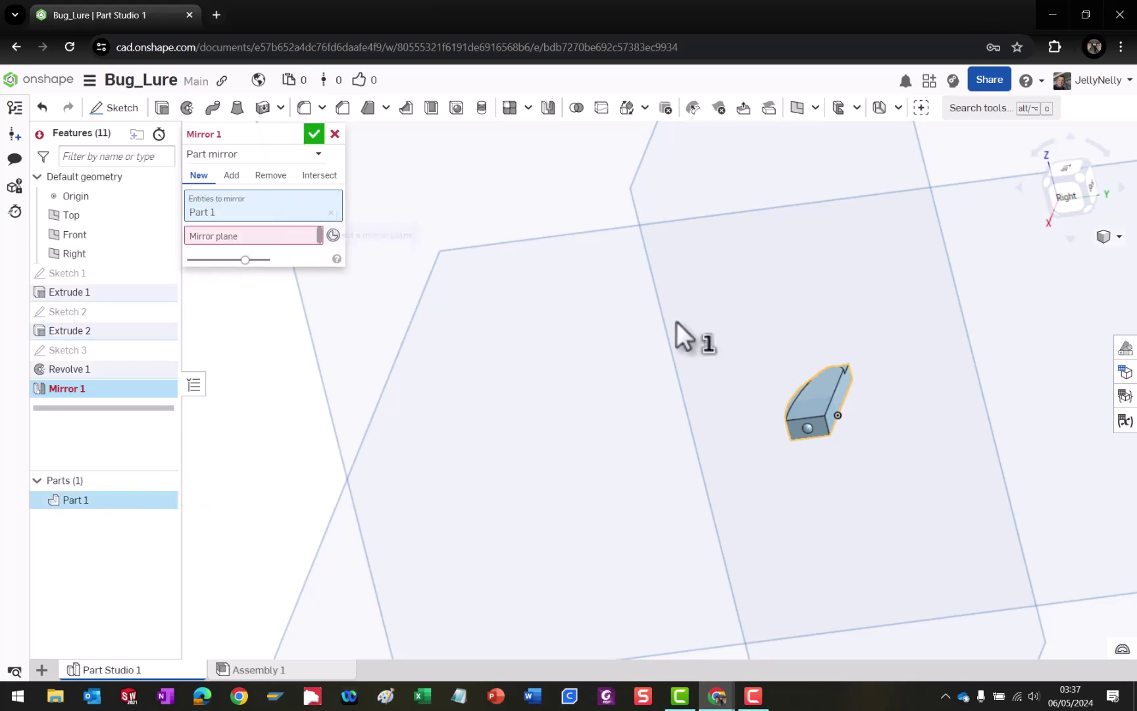
{"action": "scroll", "coordinate": [781, 339], "scroll_direction": "down", "scroll_amount": 3}
{"action": "scroll", "coordinate": [781, 339], "scroll_direction": "down", "scroll_amount": 2}
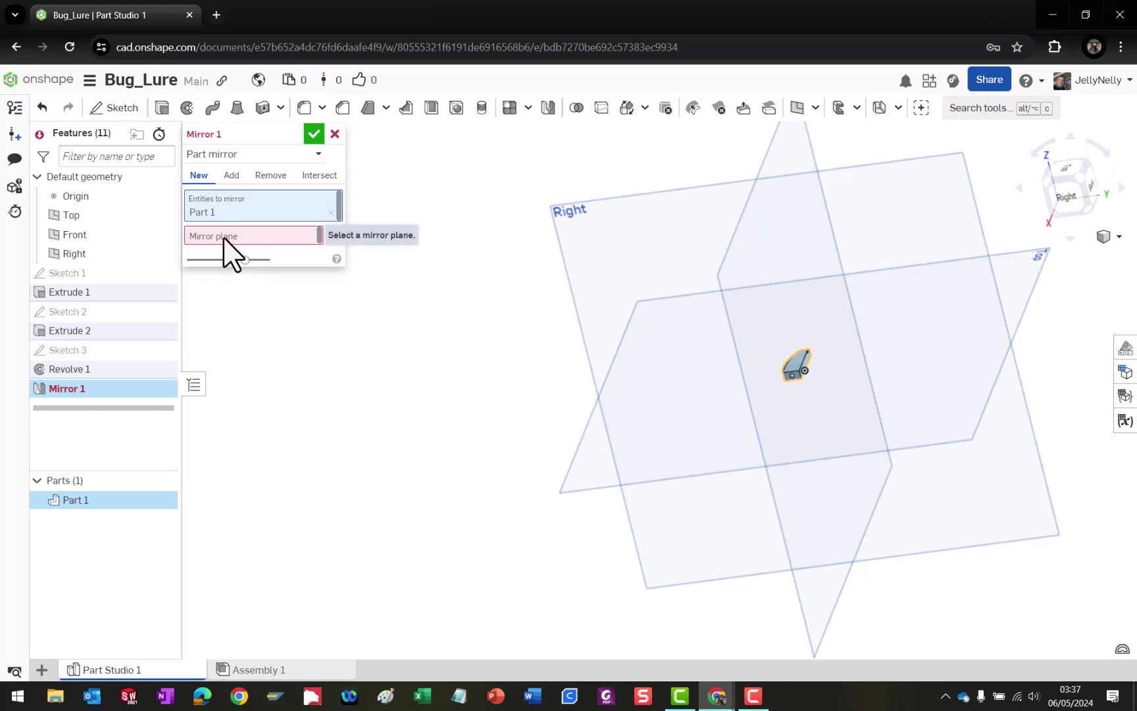
{"action": "left_click", "coordinate": [248, 238]}
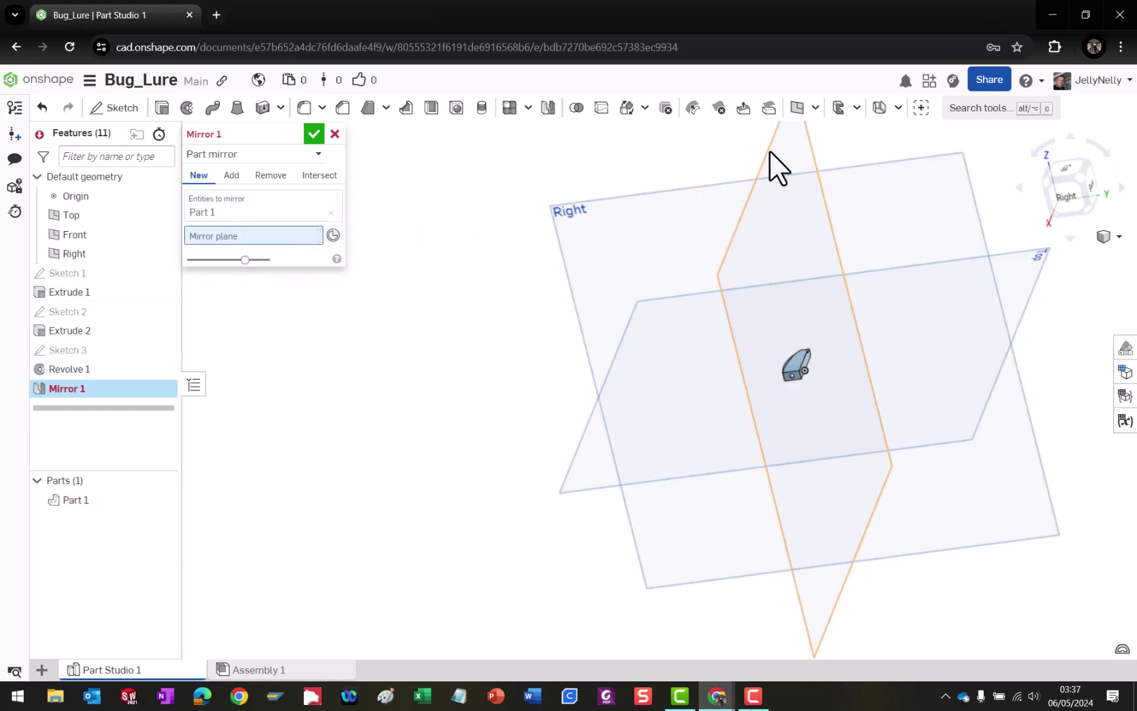
{"action": "left_click", "coordinate": [773, 167]}
{"action": "middle_click_drag", "start_coordinate": [563, 394], "coordinate": [426, 381]}
{"action": "scroll", "coordinate": [550, 448], "scroll_direction": "up", "scroll_amount": 5}
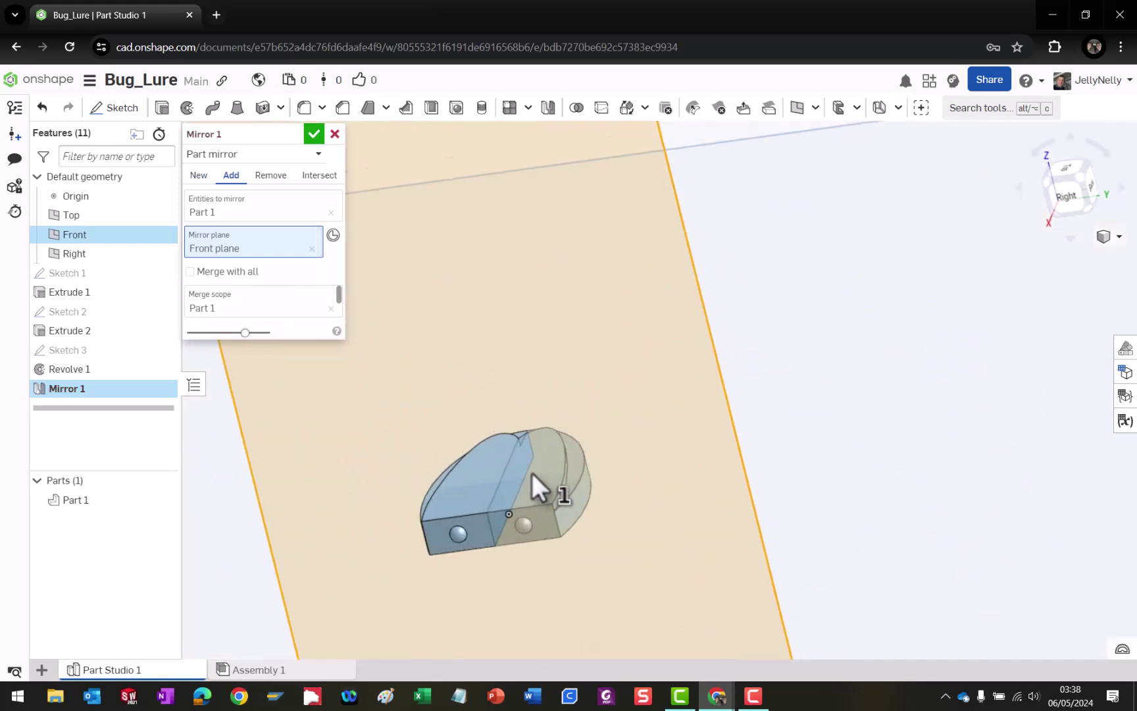
{"action": "mouse_move", "coordinate": [550, 442]}
{"action": "right_mouse_down"}
{"action": "mouse_move", "coordinate": [539, 464]}
{"action": "mouse_move", "coordinate": [617, 482]}
{"action": "mouse_move", "coordinate": [598, 493]}
{"action": "mouse_move", "coordinate": [566, 452]}
{"action": "right_mouse_up"}
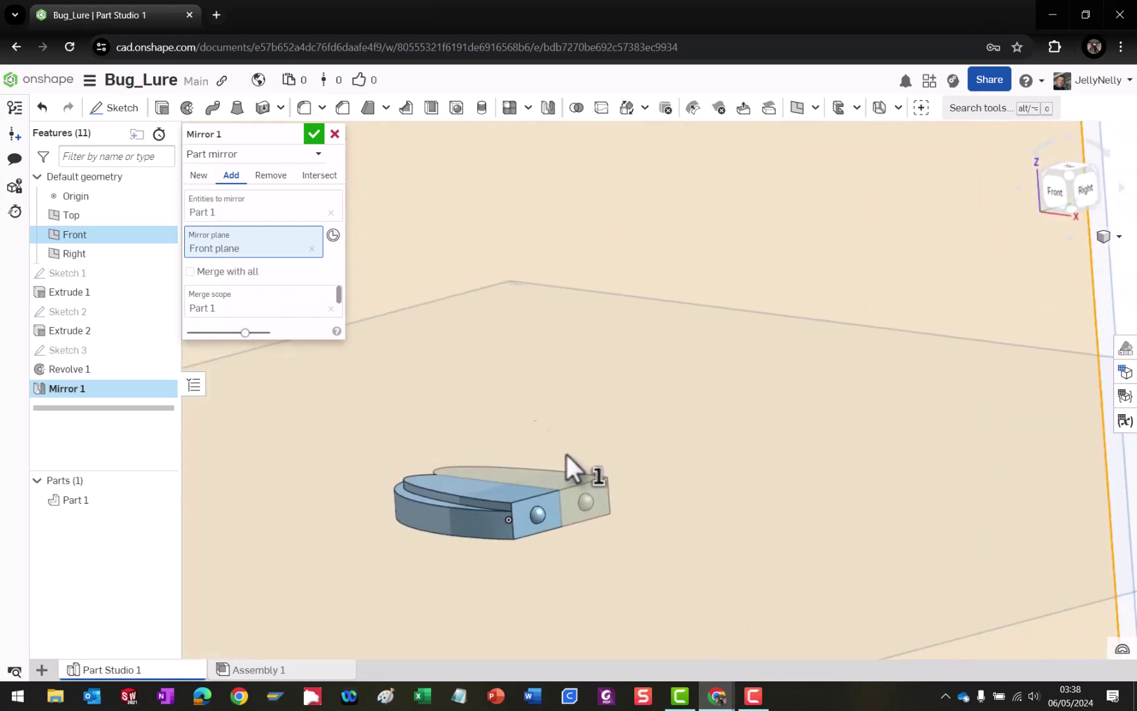
{"action": "left_click", "coordinate": [320, 136]}
Examine the mirrored body and its two end-face bumps from several angles, ending in an isometric view.
{"action": "scroll", "coordinate": [544, 468], "scroll_direction": "down", "scroll_amount": 3}
{"action": "right_click_drag", "start_coordinate": [454, 475], "coordinate": [484, 475]}
{"action": "scroll", "coordinate": [545, 492], "scroll_direction": "down", "scroll_amount": 2}
{"action": "scroll", "coordinate": [545, 492], "scroll_direction": "up", "scroll_amount": 5}
{"action": "right_click_drag", "start_coordinate": [548, 496], "coordinate": [468, 469]}
{"action": "scroll", "coordinate": [517, 487], "scroll_direction": "down", "scroll_amount": 4}
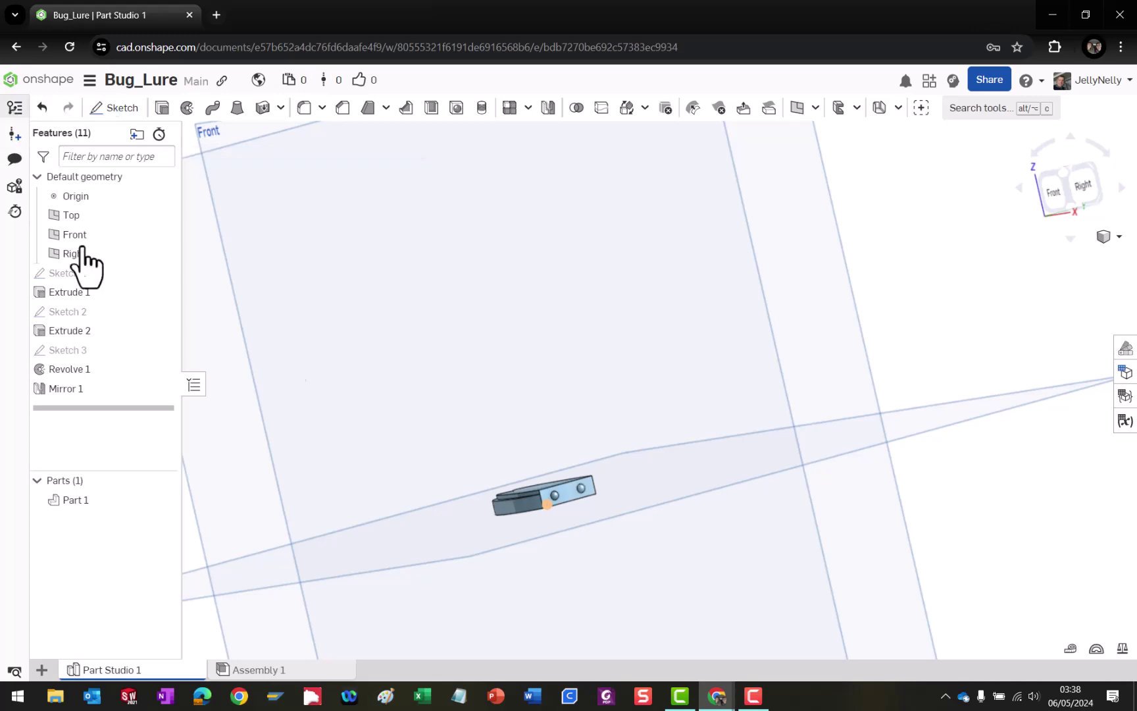
{"action": "scroll", "coordinate": [569, 529], "scroll_direction": "down", "scroll_amount": 3}
{"action": "right_click_drag", "start_coordinate": [462, 465], "coordinate": [466, 473]}
{"action": "scroll", "coordinate": [563, 545], "scroll_direction": "up", "scroll_amount": 3}
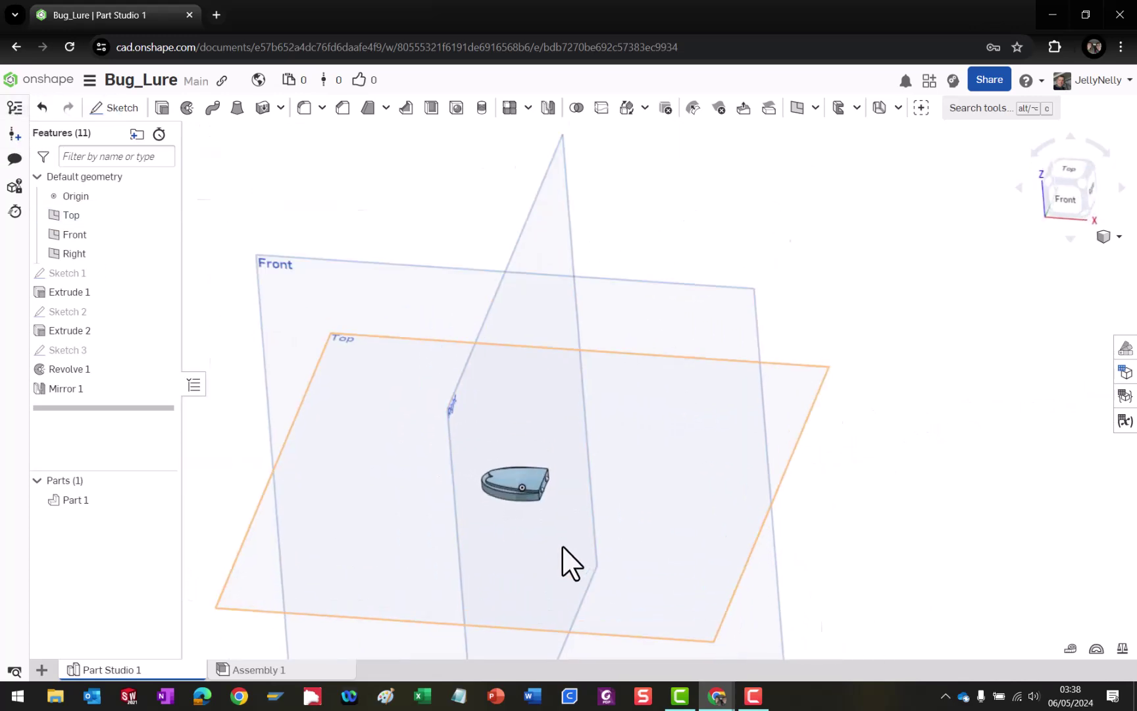
{"action": "scroll", "coordinate": [555, 534], "scroll_direction": "down", "scroll_amount": 3}
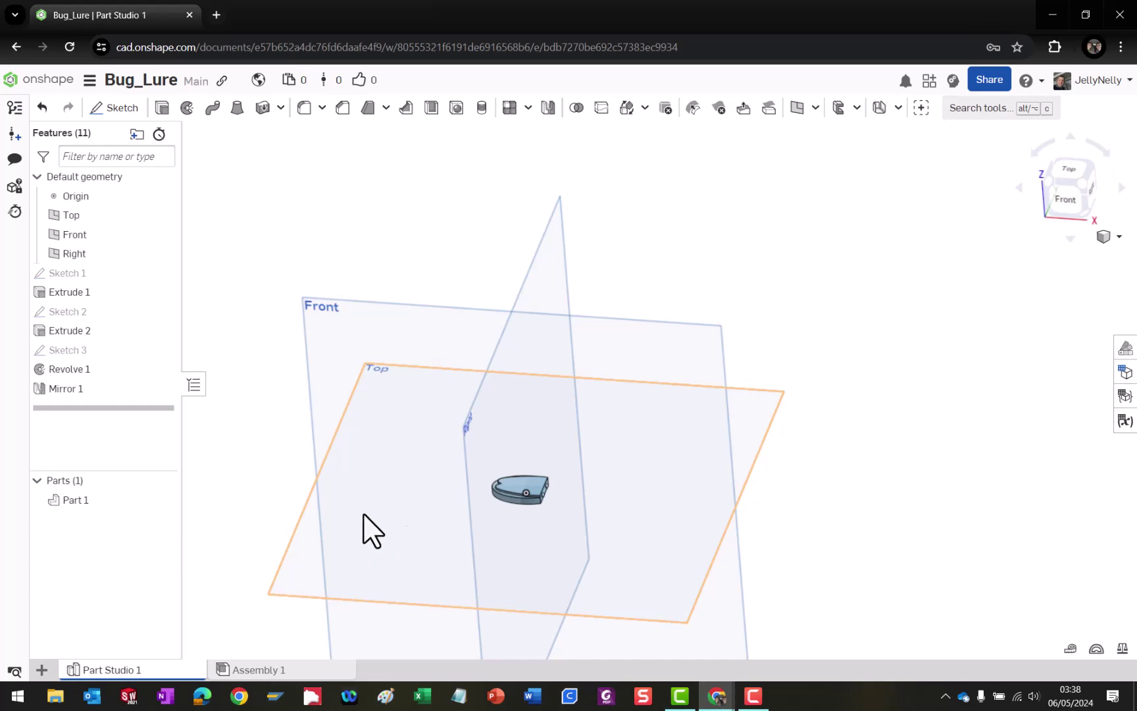
{"action": "right_click_drag", "start_coordinate": [280, 498], "coordinate": [314, 482]}
{"action": "key", "text": "shift+7"}
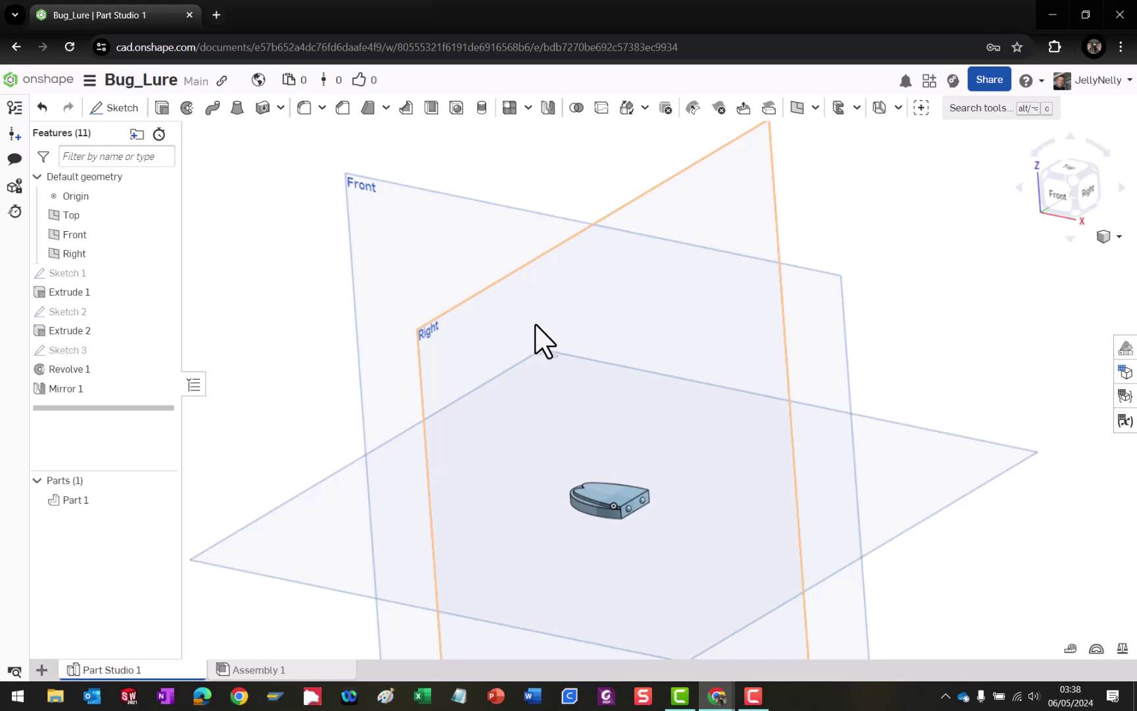
Review the list of changes under the Main workspace in the document's version history.
{"action": "left_click", "coordinate": [14, 107]}
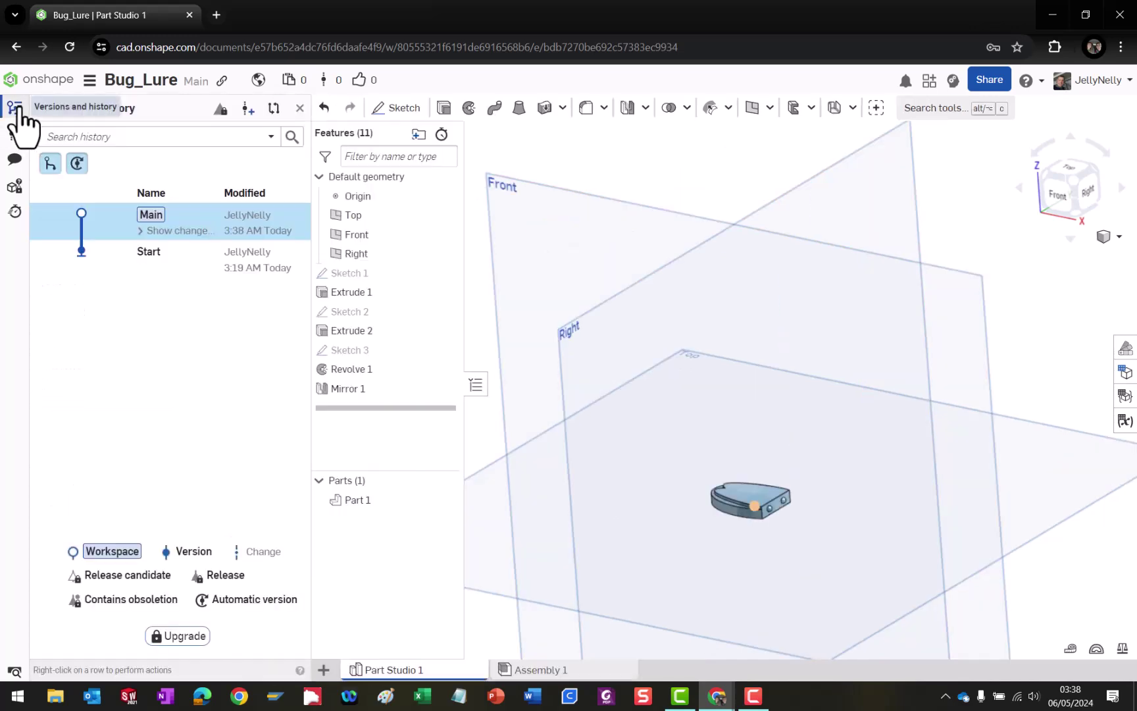
{"action": "left_click", "coordinate": [140, 232]}
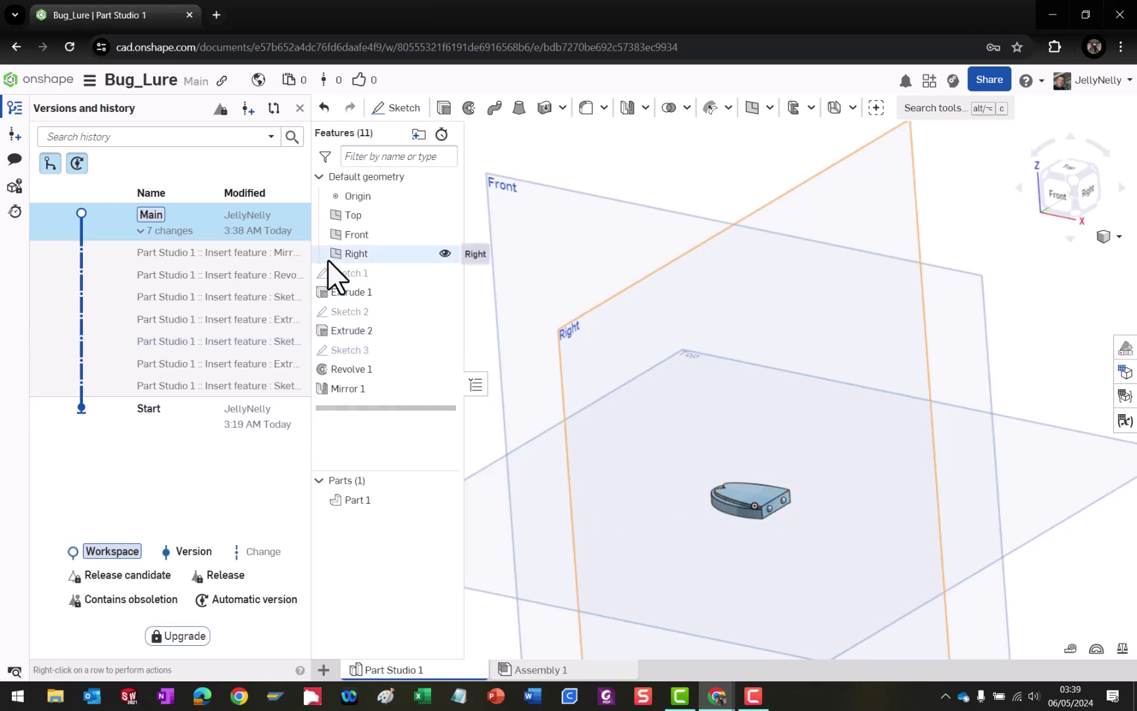
{"action": "left_click", "coordinate": [14, 109]}
Start a new sketch on the Front plane and face the body's side.
{"action": "scroll", "coordinate": [671, 579], "scroll_direction": "up", "scroll_amount": 5}
{"action": "right_click_drag", "start_coordinate": [579, 517], "coordinate": [558, 474]}
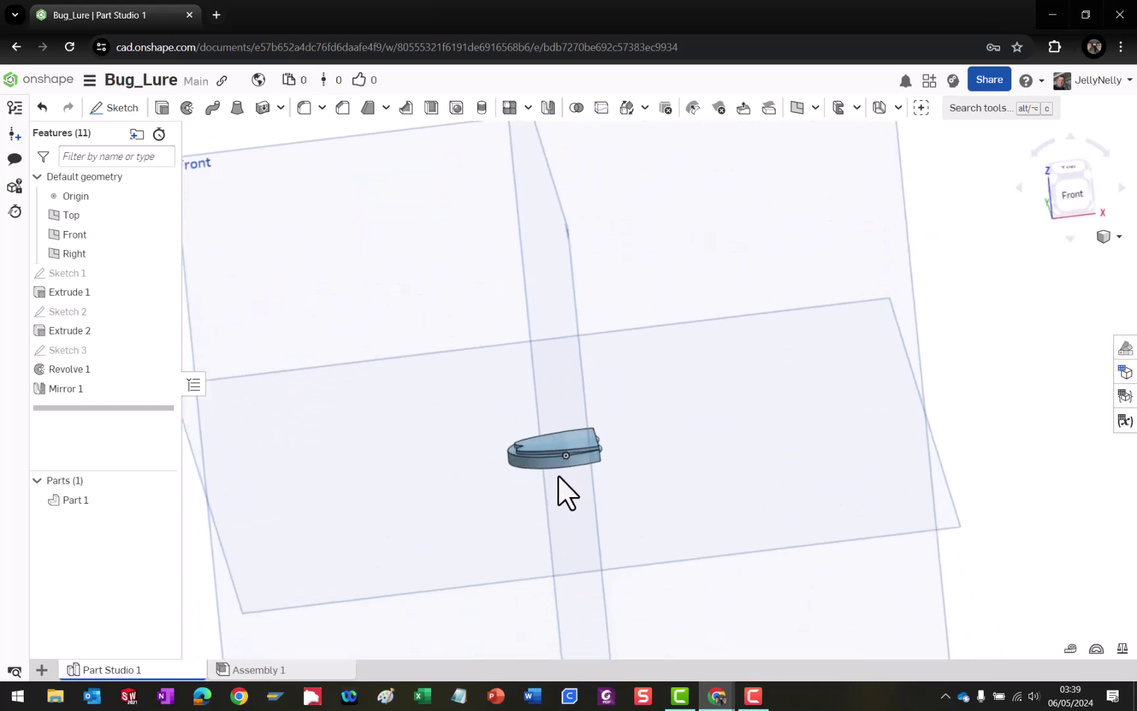
{"action": "scroll", "coordinate": [595, 478], "scroll_direction": "down", "scroll_amount": 3}
{"action": "scroll", "coordinate": [629, 369], "scroll_direction": "up", "scroll_amount": 3}
{"action": "mouse_move", "coordinate": [576, 412]}
{"action": "right_mouse_down"}
{"action": "mouse_move", "coordinate": [535, 399]}
{"action": "mouse_move", "coordinate": [528, 413]}
{"action": "mouse_move", "coordinate": [556, 416]}
{"action": "right_mouse_up"}
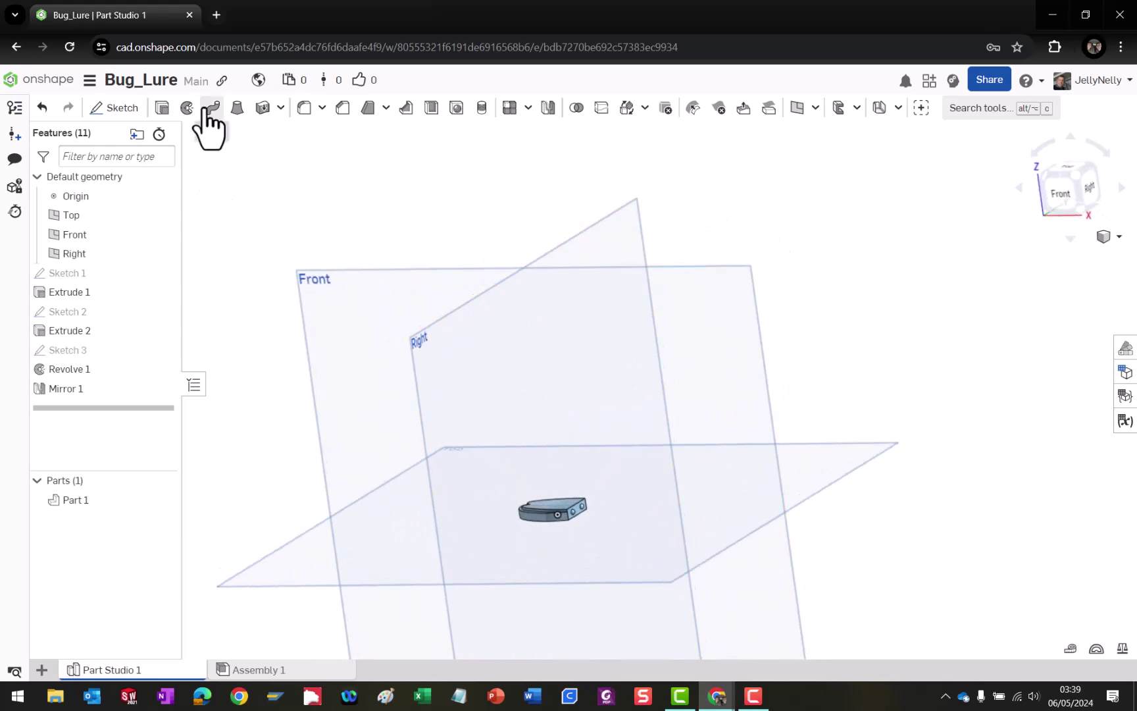
{"action": "left_click", "coordinate": [113, 109]}
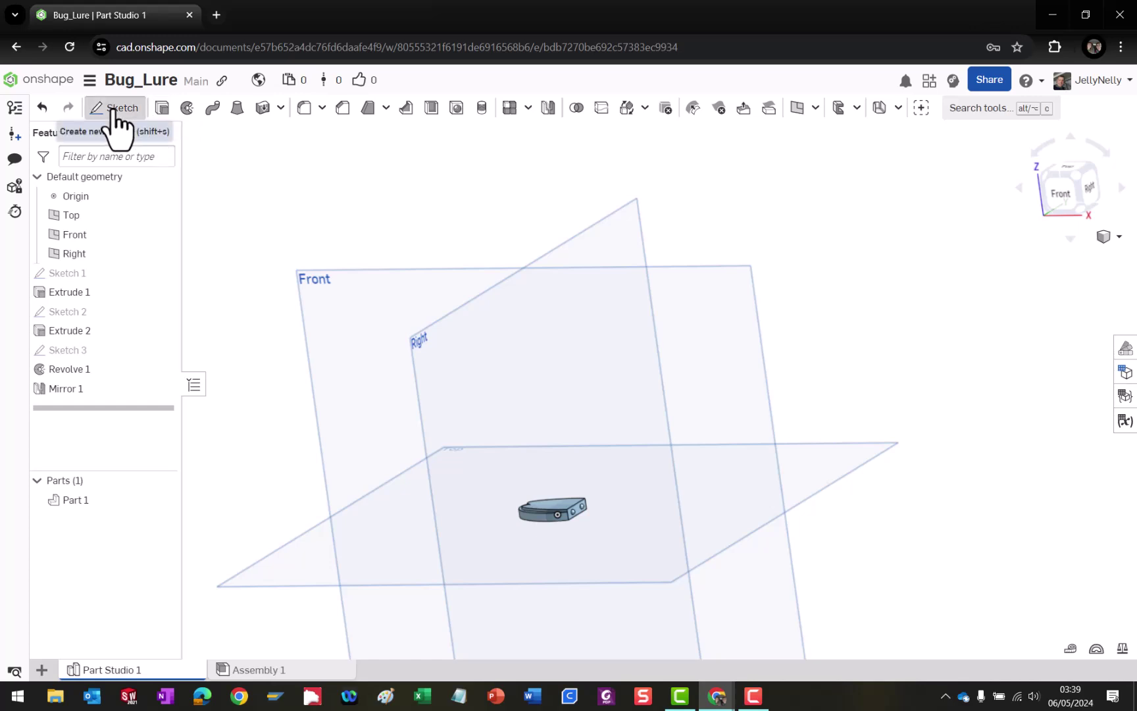
{"action": "left_click", "coordinate": [734, 274]}
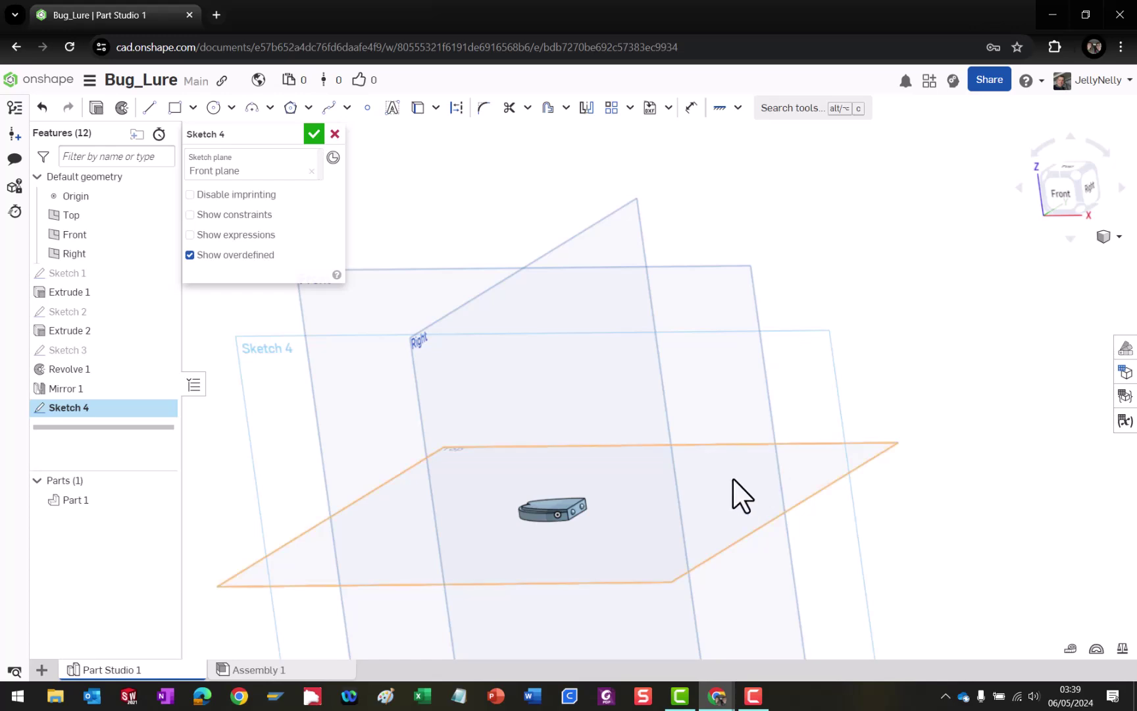
{"action": "mouse_move", "coordinate": [867, 393]}
{"action": "right_mouse_down"}
{"action": "mouse_move", "coordinate": [764, 390]}
{"action": "mouse_move", "coordinate": [876, 404]}
{"action": "right_mouse_up"}
{"action": "scroll", "coordinate": [531, 557], "scroll_direction": "up", "scroll_amount": 6}
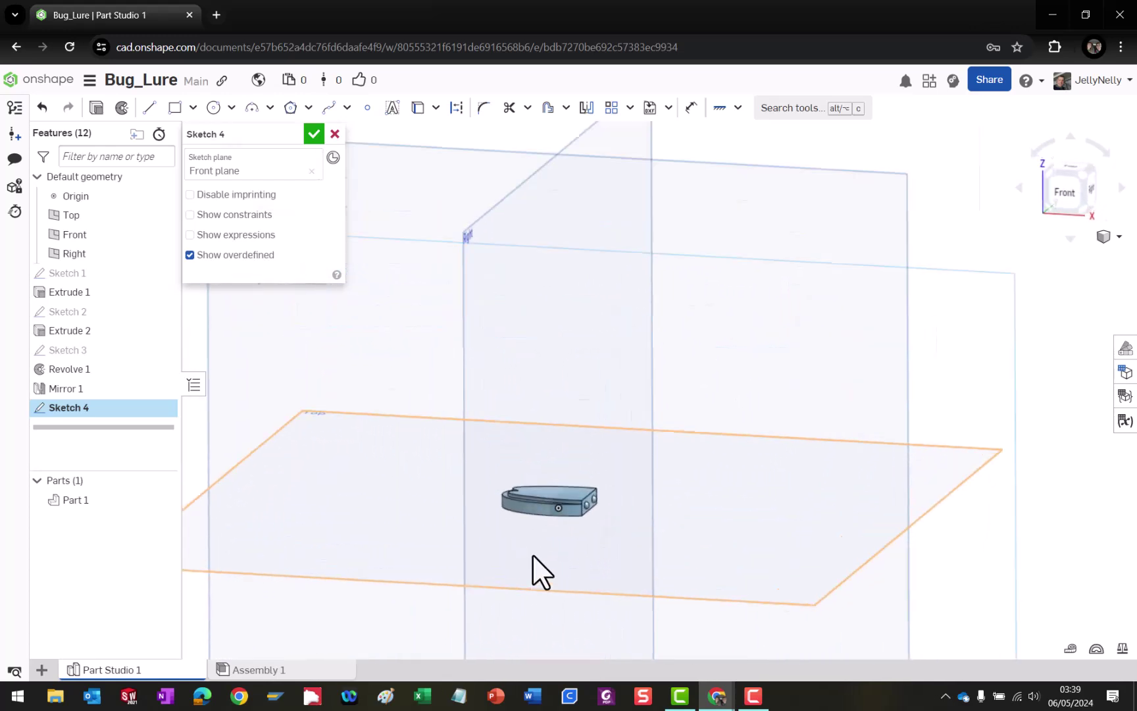
{"action": "mouse_move", "coordinate": [576, 516]}
{"action": "right_mouse_down"}
{"action": "mouse_move", "coordinate": [584, 493]}
{"action": "mouse_move", "coordinate": [568, 507]}
{"action": "mouse_move", "coordinate": [585, 492]}
{"action": "right_mouse_up"}
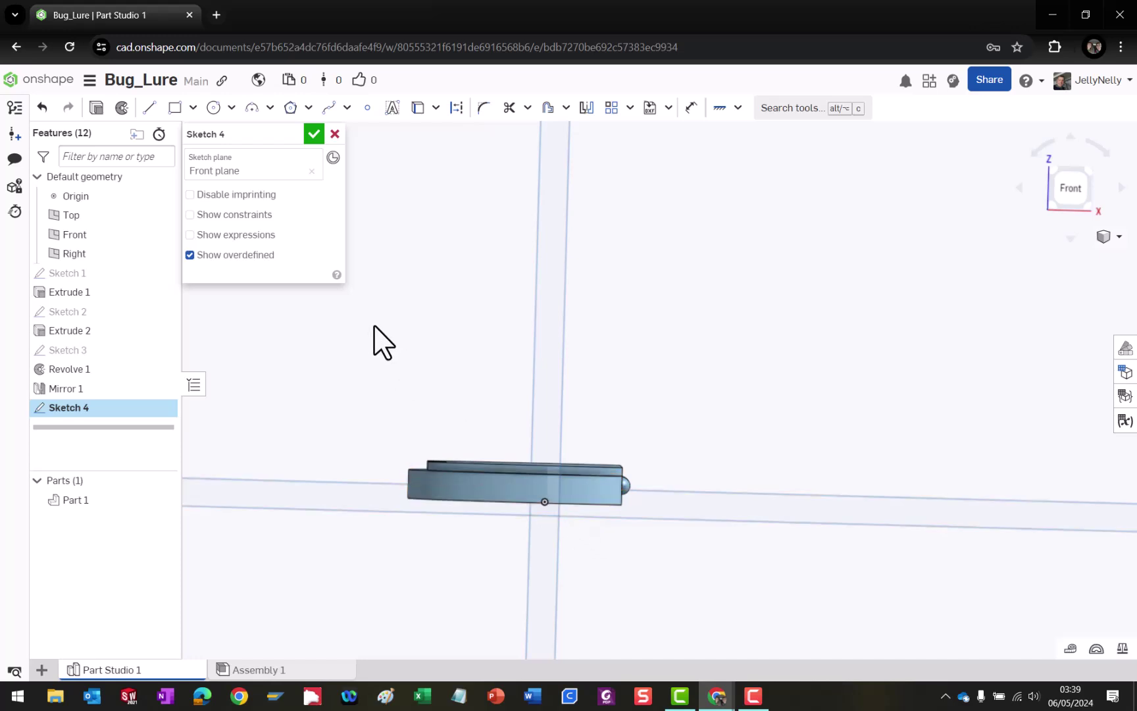
Project the edges of the end face carrying the two bumps into the Front plane sketch.
{"action": "left_click", "coordinate": [149, 108]}
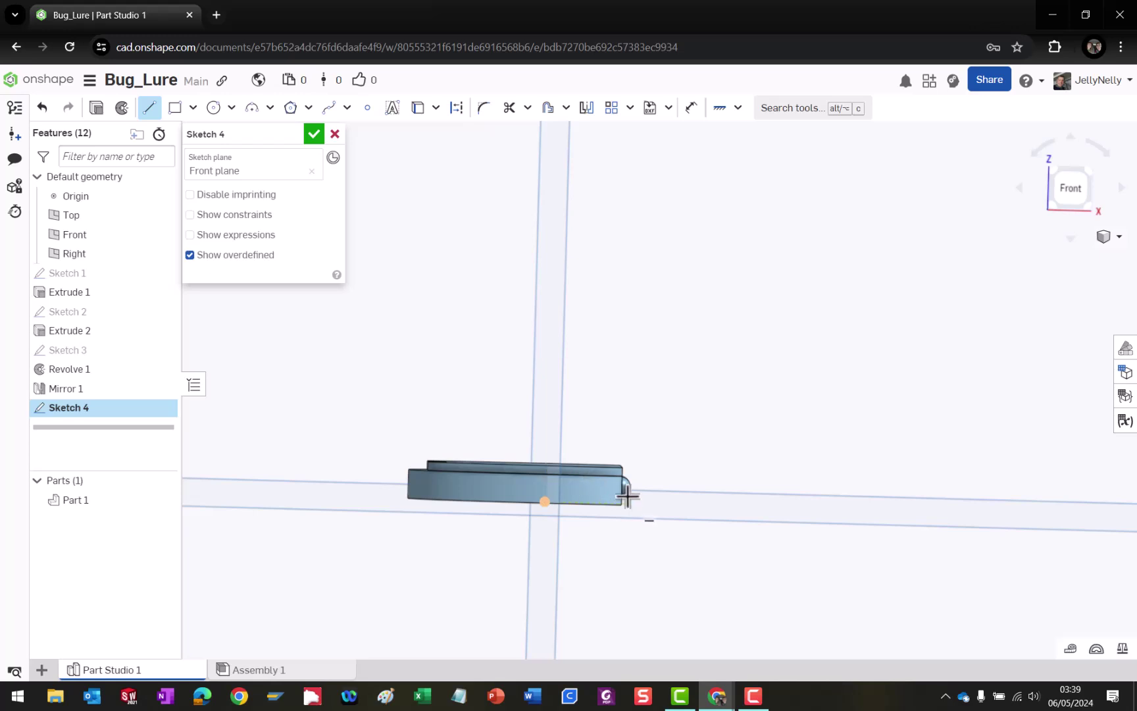
{"action": "scroll", "coordinate": [627, 500], "scroll_direction": "up", "scroll_amount": 4}
{"action": "right_click_drag", "start_coordinate": [691, 462], "coordinate": [650, 466]}
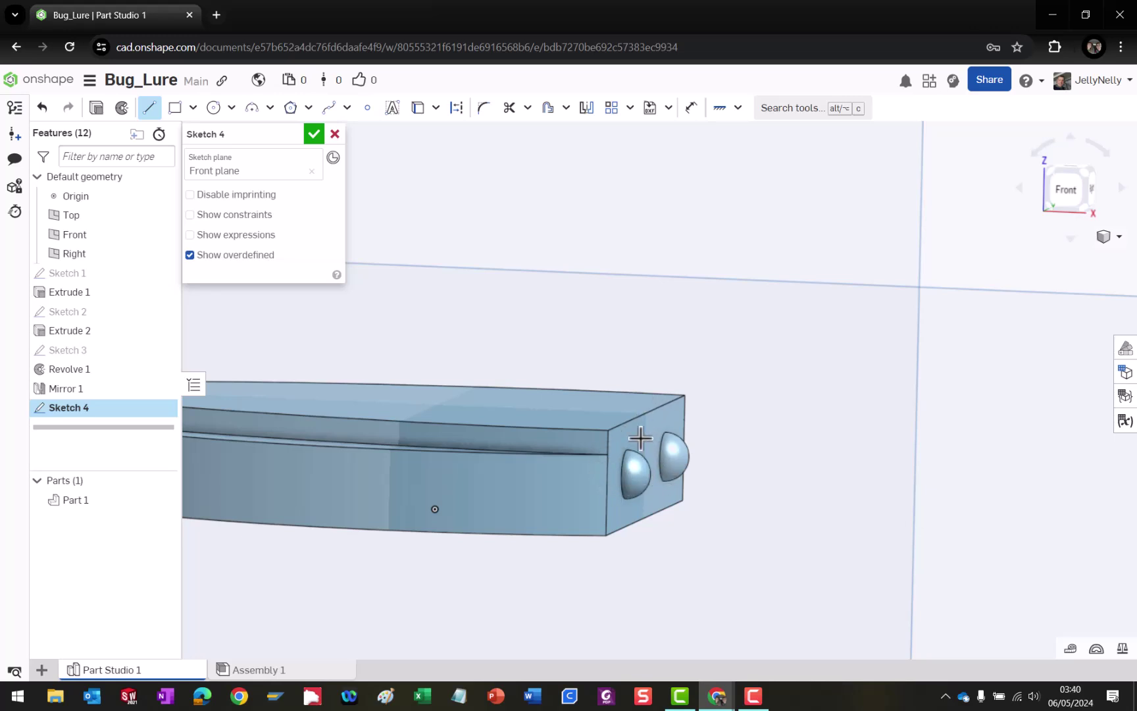
{"action": "left_click", "coordinate": [148, 108]}
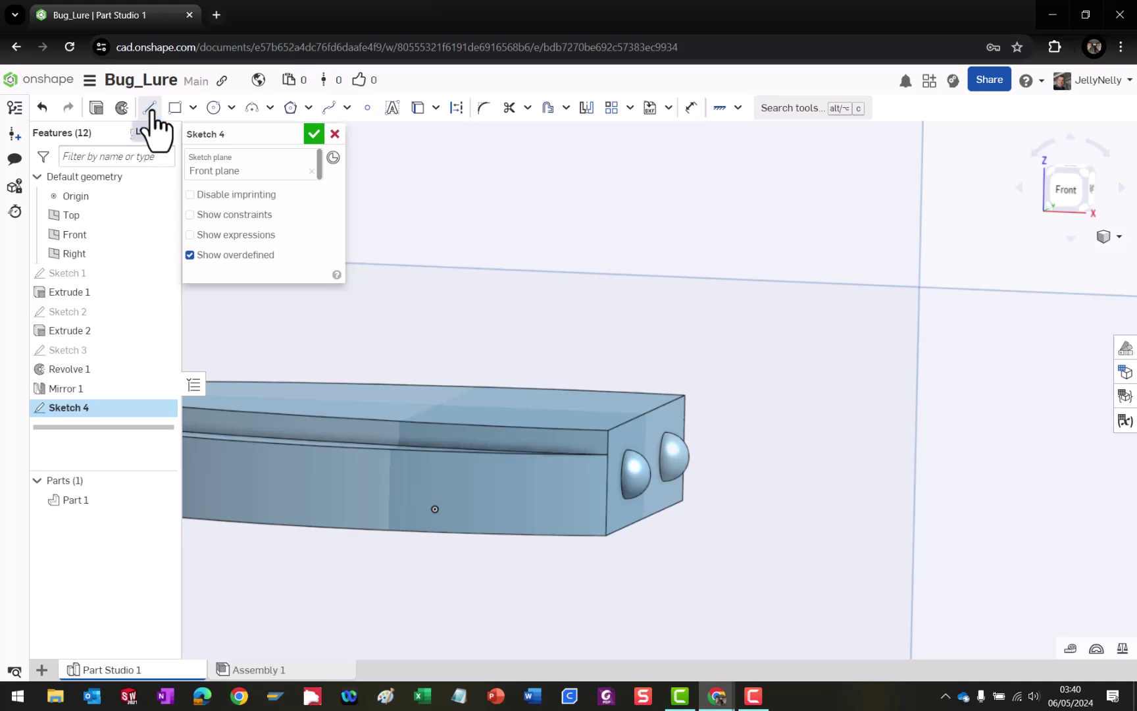
{"action": "left_click", "coordinate": [417, 110]}
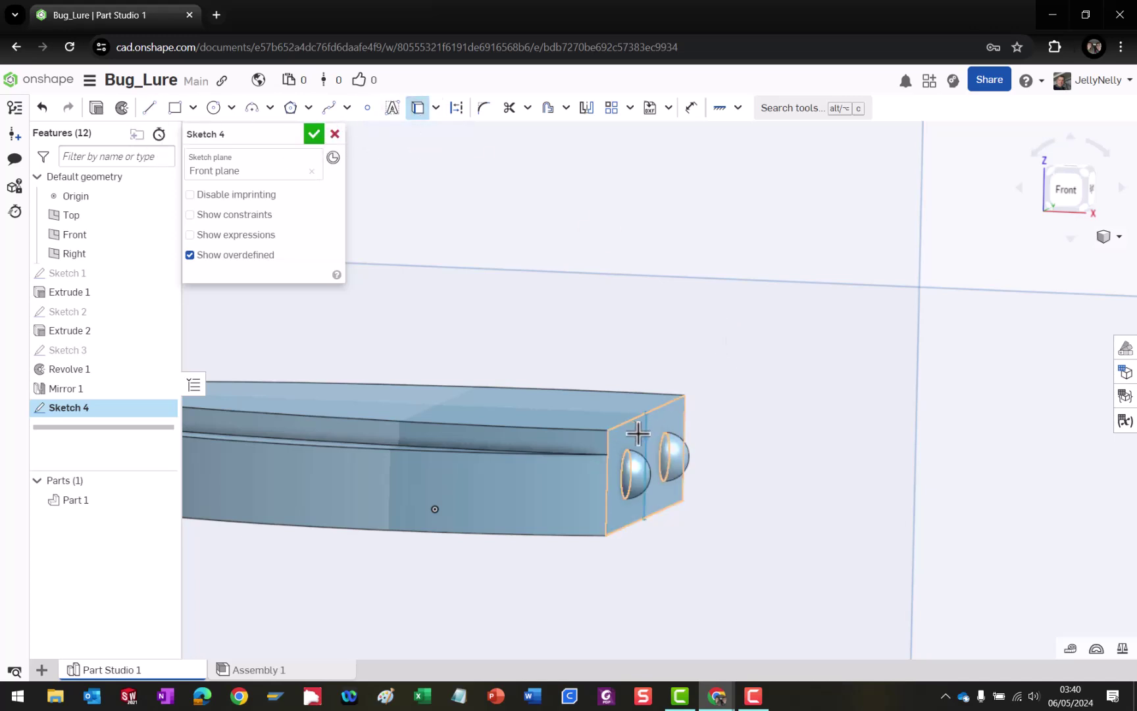
{"action": "left_click", "coordinate": [420, 111]}
{"action": "left_click", "coordinate": [632, 439]}
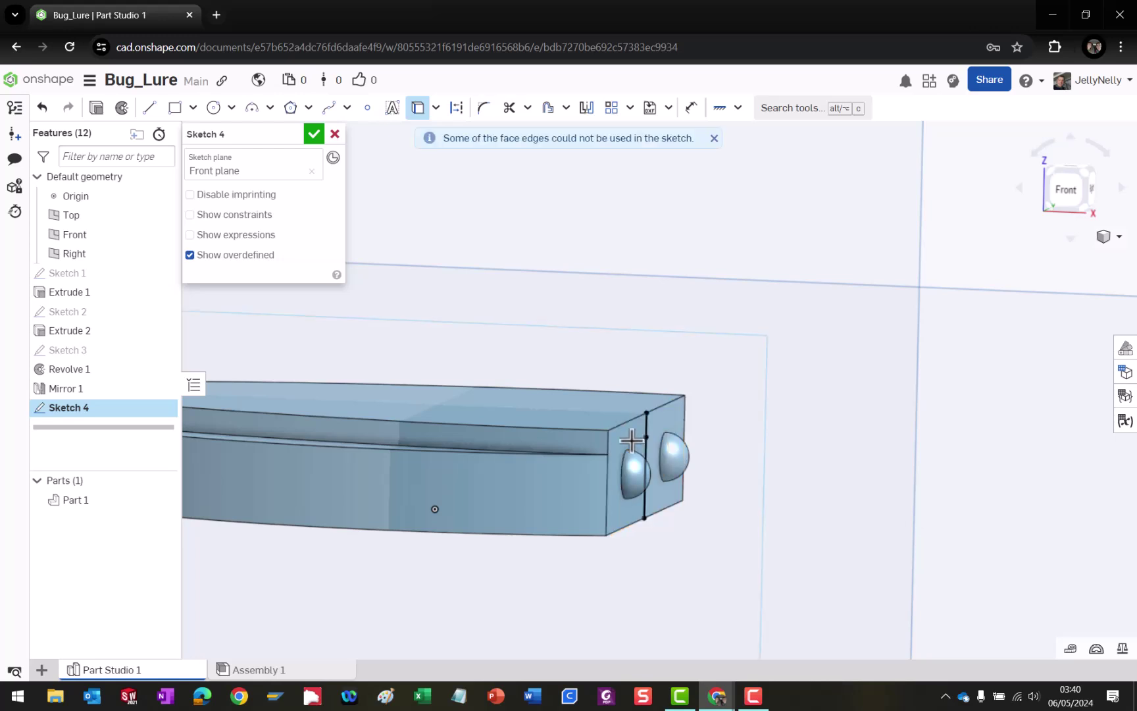
{"action": "left_click", "coordinate": [714, 138]}
Sketch a line about 0.5 in long from the midpoint of the lower projected edge, perpendicular to it and into the body.
{"action": "right_click_drag", "start_coordinate": [723, 500], "coordinate": [662, 481]}
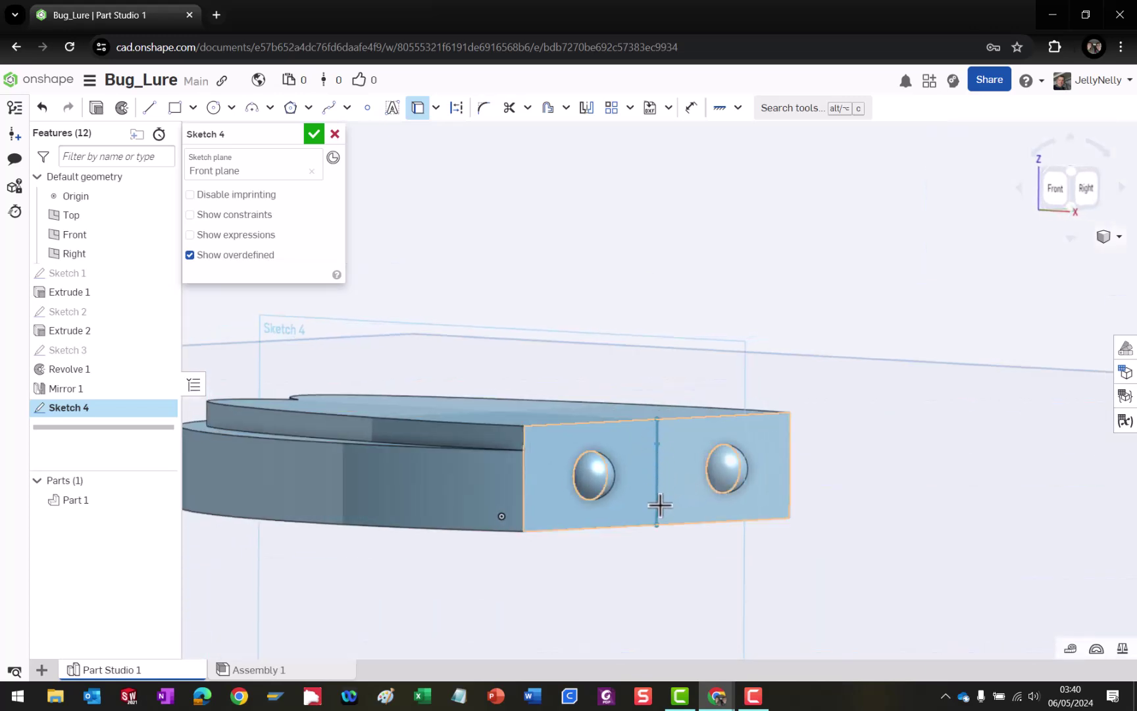
{"action": "left_click", "coordinate": [148, 108]}
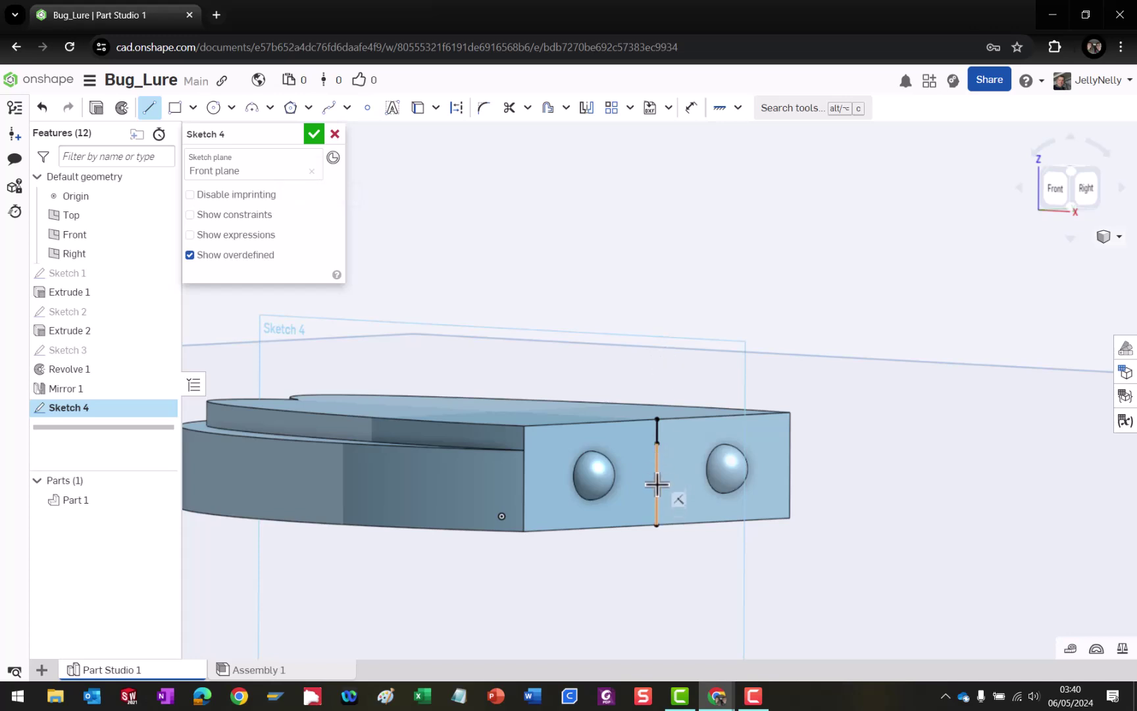
{"action": "right_click_drag", "start_coordinate": [633, 477], "coordinate": [658, 474]}
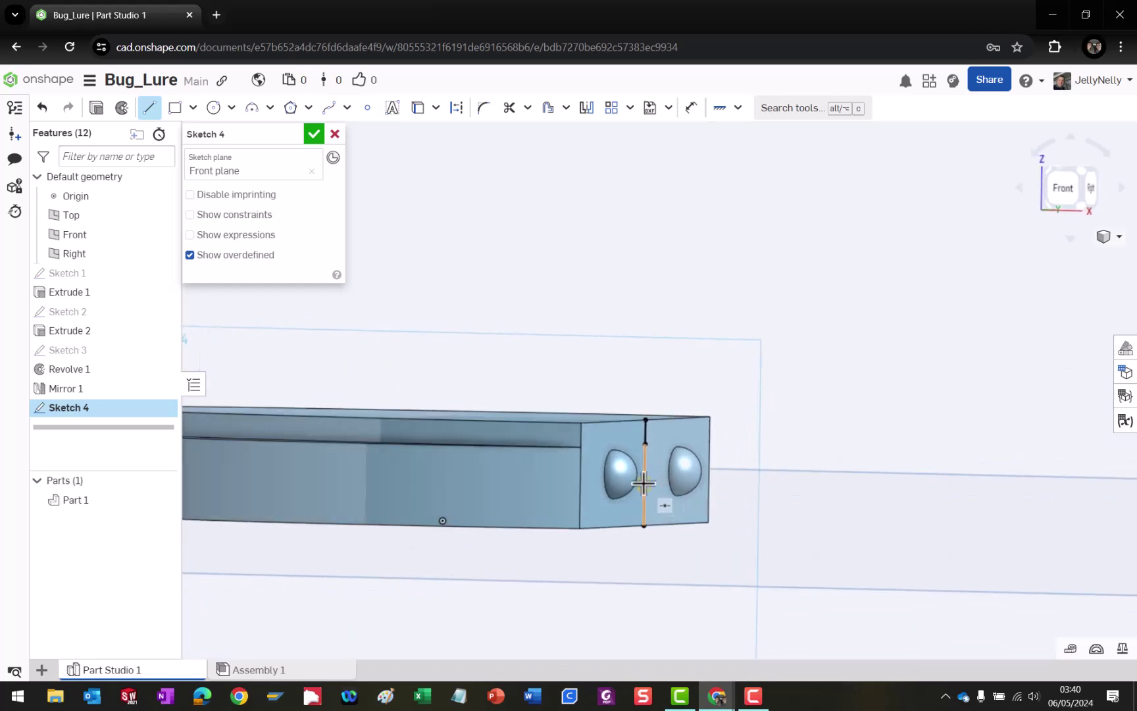
{"action": "scroll", "coordinate": [322, 482], "scroll_direction": "down", "scroll_amount": 2}
{"action": "scroll", "coordinate": [322, 483], "scroll_direction": "down", "scroll_amount": 3}
{"action": "mouse_move", "coordinate": [248, 484]}
{"action": "right_mouse_down"}
{"action": "mouse_move", "coordinate": [266, 488]}
{"action": "mouse_move", "coordinate": [257, 483]}
{"action": "right_mouse_up"}
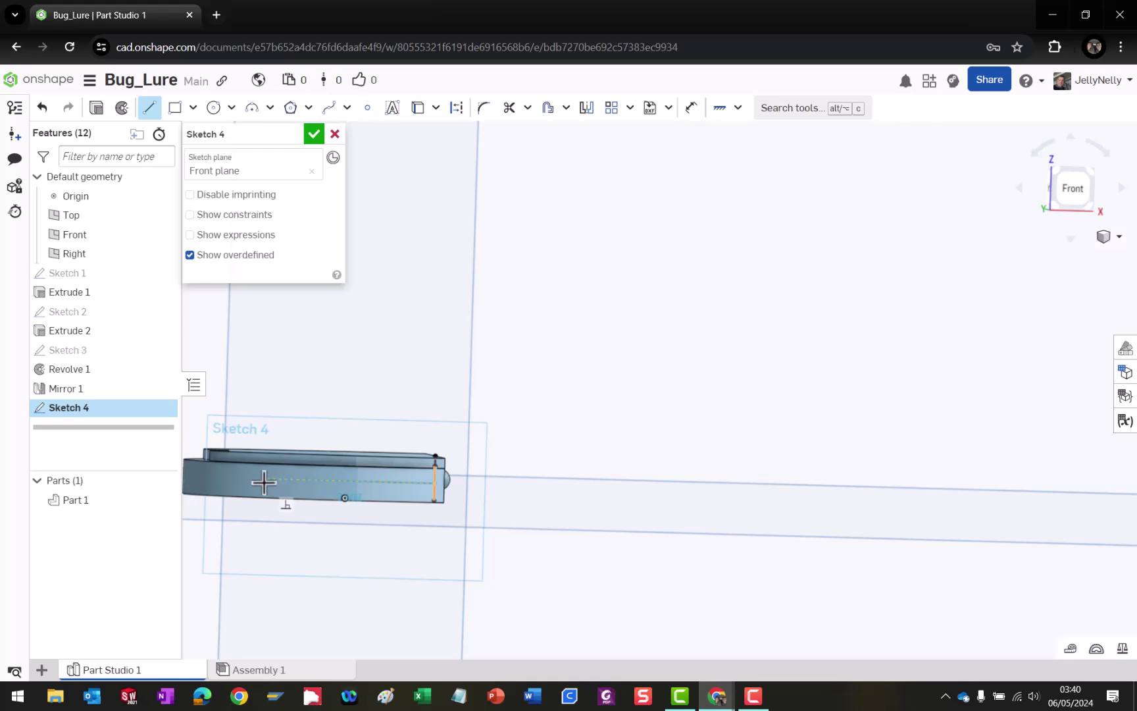
{"action": "left_click", "coordinate": [264, 481]}
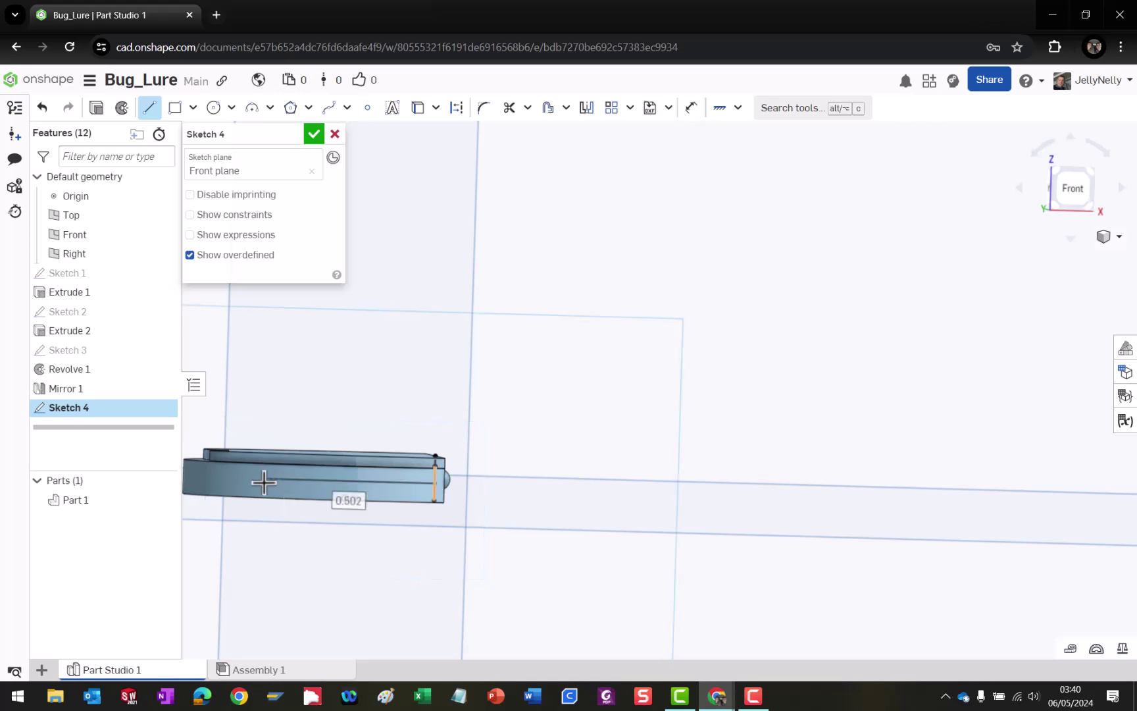
{"action": "key", "text": "Escape"}
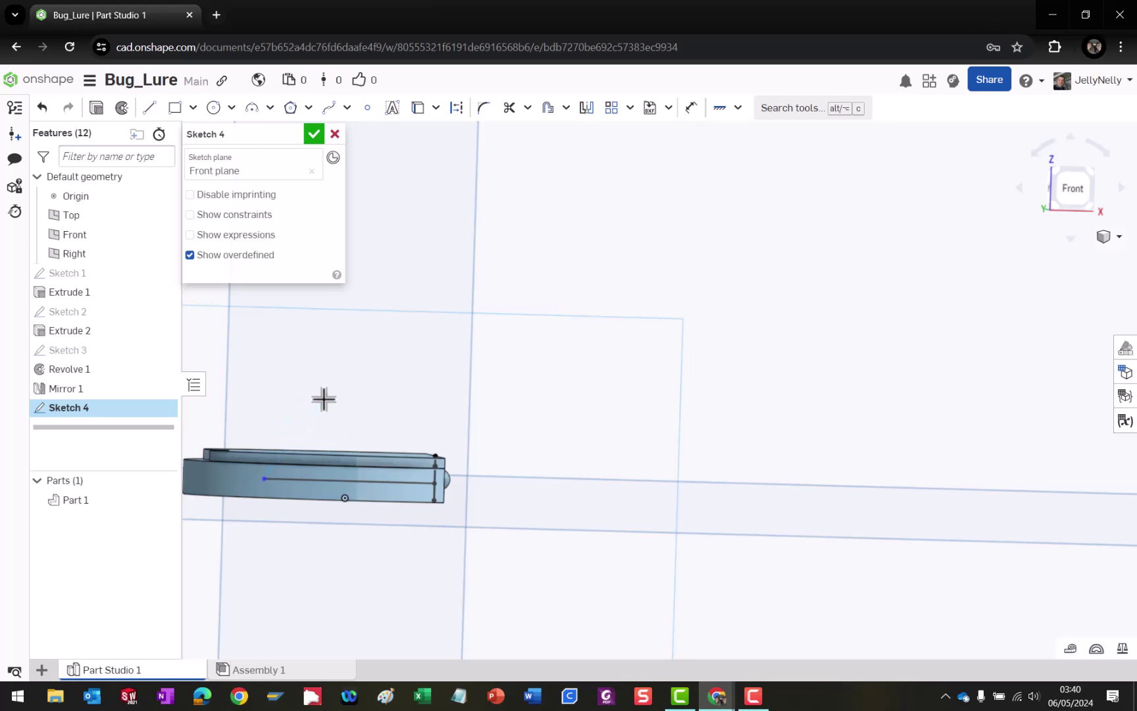
Shift the line's free end along the body and sketch a circle about 0.033 in in diameter centred on it.
{"action": "scroll", "coordinate": [393, 523], "scroll_direction": "down", "scroll_amount": 3}
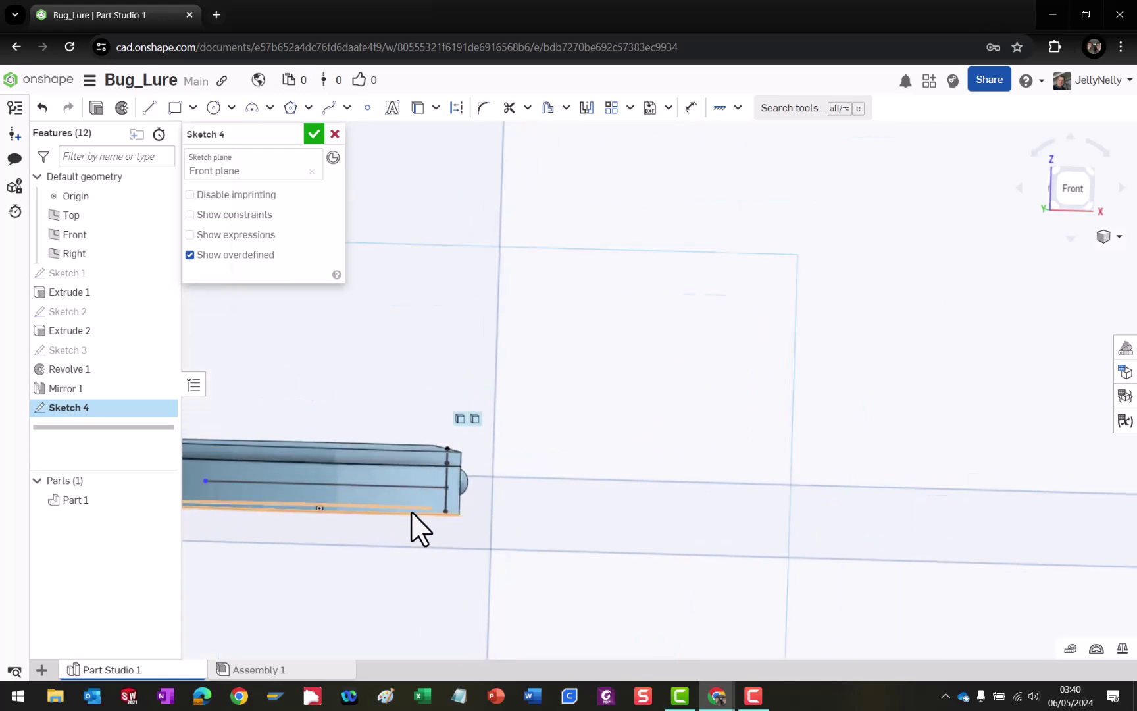
{"action": "scroll", "coordinate": [329, 512], "scroll_direction": "up", "scroll_amount": 5}
{"action": "scroll", "coordinate": [250, 507], "scroll_direction": "down", "scroll_amount": 4}
{"action": "scroll", "coordinate": [242, 502], "scroll_direction": "down", "scroll_amount": 5}
{"action": "left_click_drag", "start_coordinate": [288, 473], "coordinate": [481, 477]}
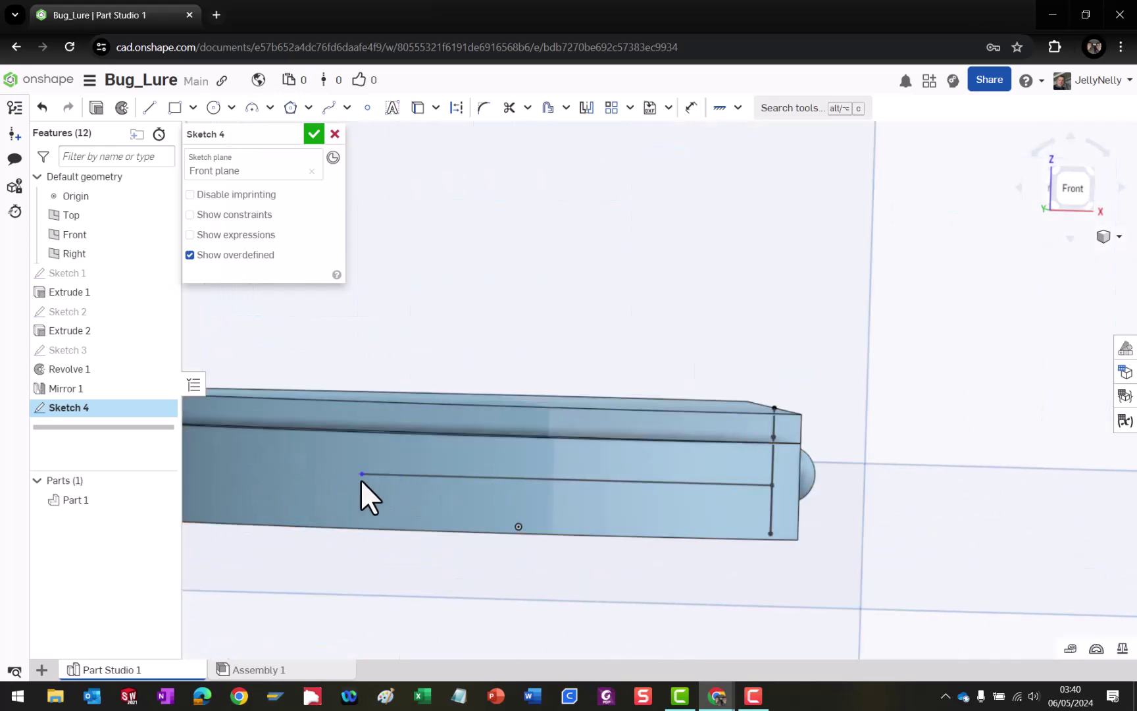
{"action": "left_click_drag", "start_coordinate": [344, 475], "coordinate": [329, 479]}
{"action": "right_click_drag", "start_coordinate": [529, 469], "coordinate": [533, 515]}
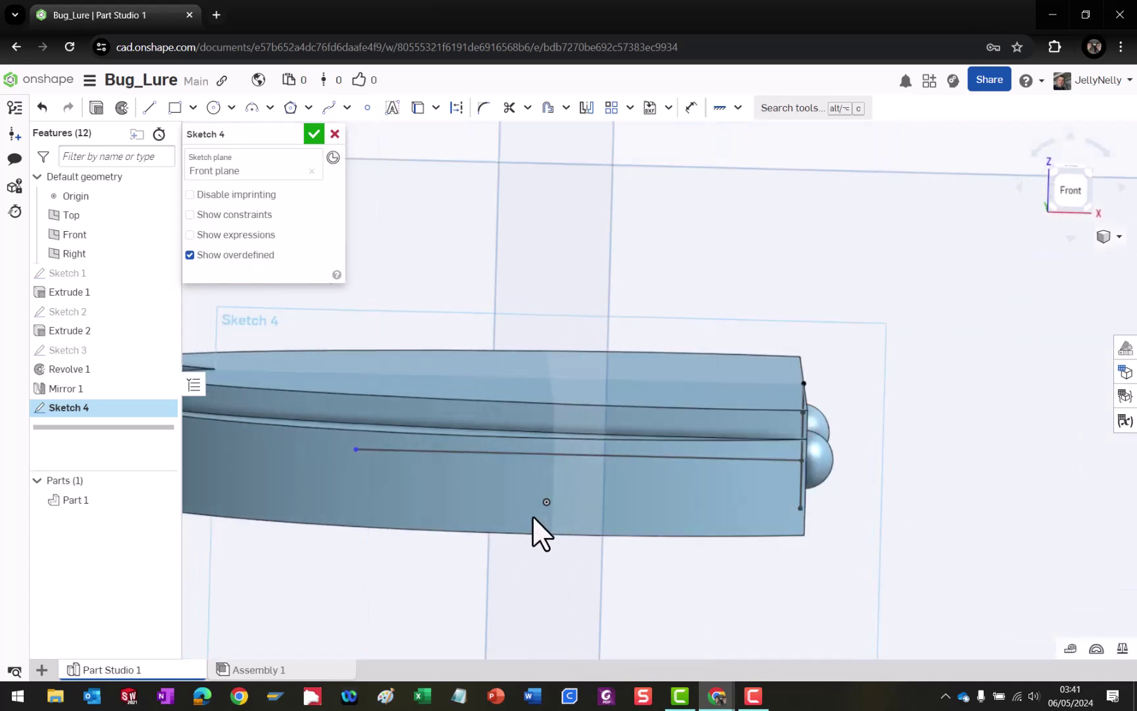
{"action": "left_click", "coordinate": [213, 108]}
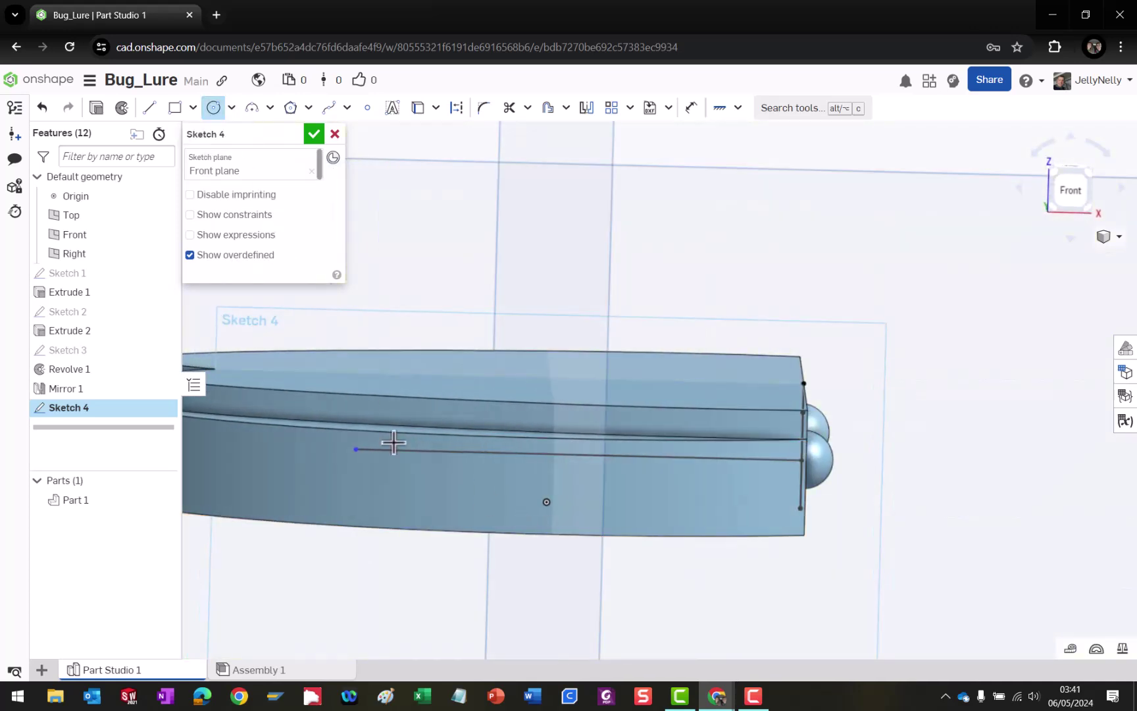
{"action": "left_click", "coordinate": [366, 462]}
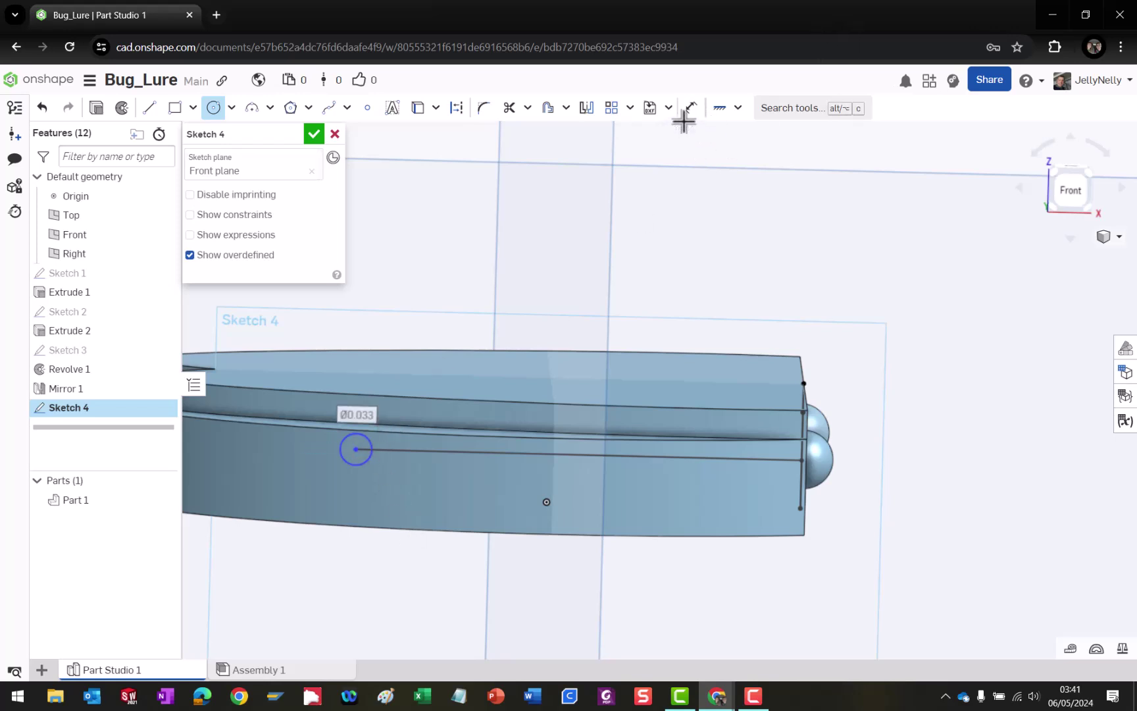
{"action": "left_click", "coordinate": [215, 108]}
Move the circle closer to the end face and dimension the line's length as 0.15 in.
{"action": "left_click_drag", "start_coordinate": [356, 453], "coordinate": [585, 450]}
{"action": "mouse_move", "coordinate": [696, 485]}
{"action": "right_mouse_down"}
{"action": "mouse_move", "coordinate": [683, 477]}
{"action": "mouse_move", "coordinate": [696, 482]}
{"action": "right_mouse_up"}
{"action": "mouse_move", "coordinate": [697, 482]}
{"action": "left_mouse_down"}
{"action": "mouse_move", "coordinate": [669, 483]}
{"action": "mouse_move", "coordinate": [700, 485]}
{"action": "left_mouse_up"}
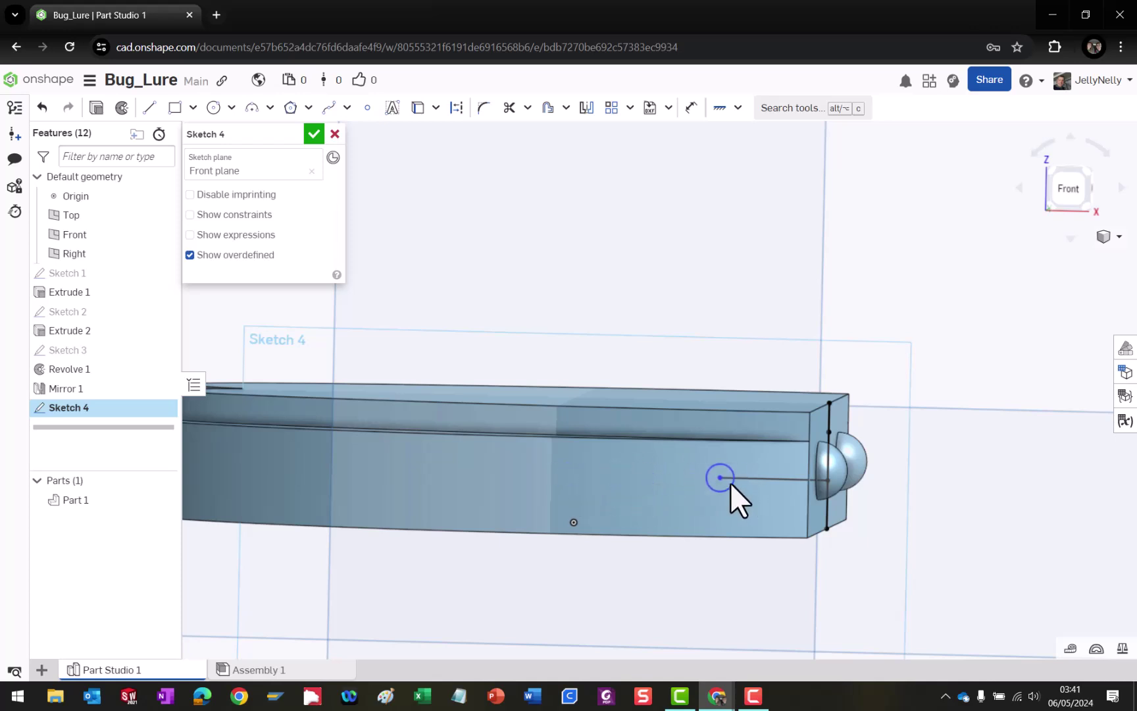
{"action": "left_click_drag", "start_coordinate": [643, 479], "coordinate": [638, 481]}
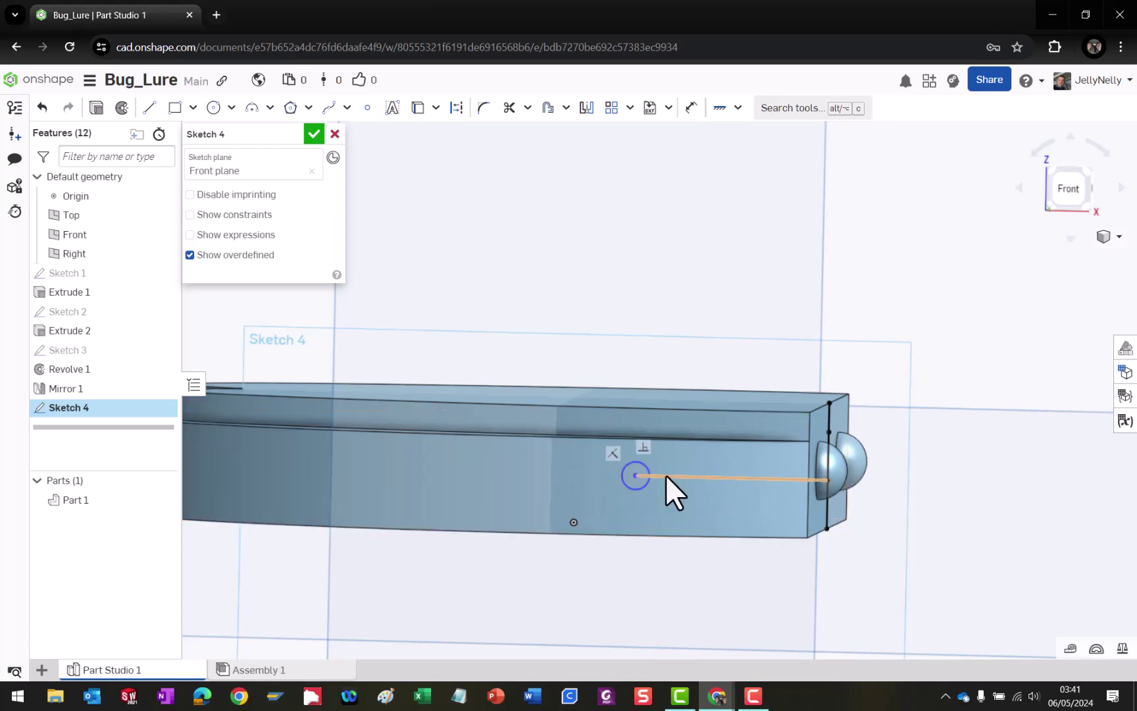
{"action": "left_click", "coordinate": [690, 109]}
{"action": "left_click", "coordinate": [723, 474]}
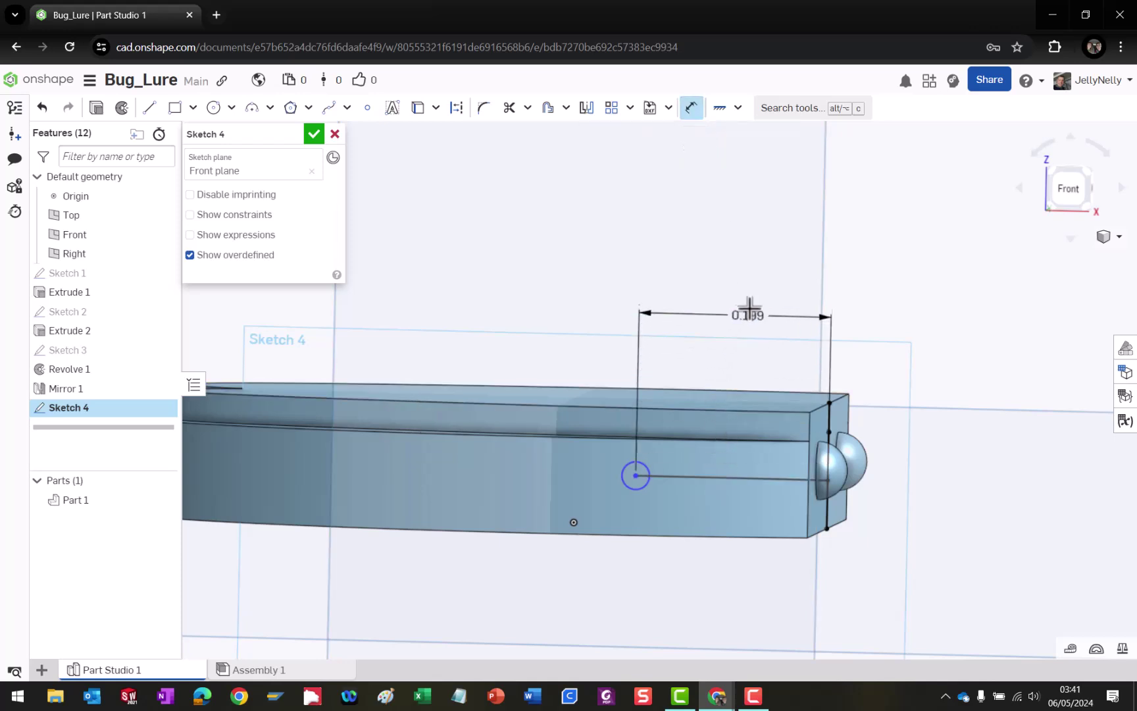
{"action": "left_click", "coordinate": [749, 277]}
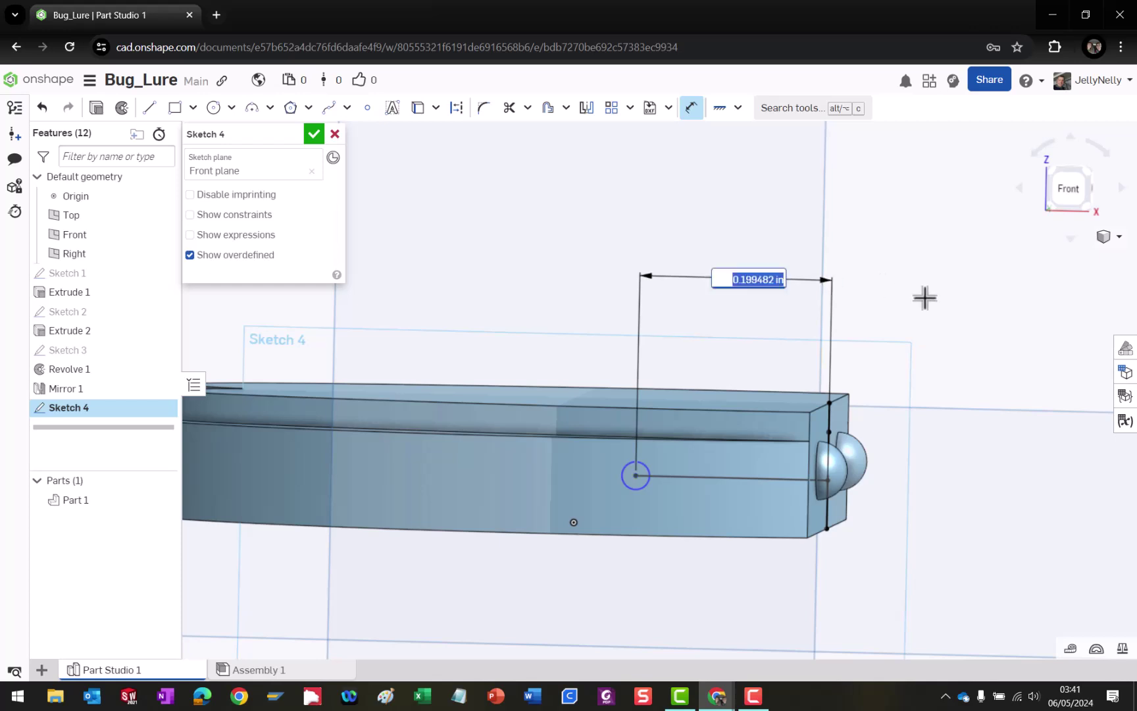
{"action": "key", "text": "Return"}
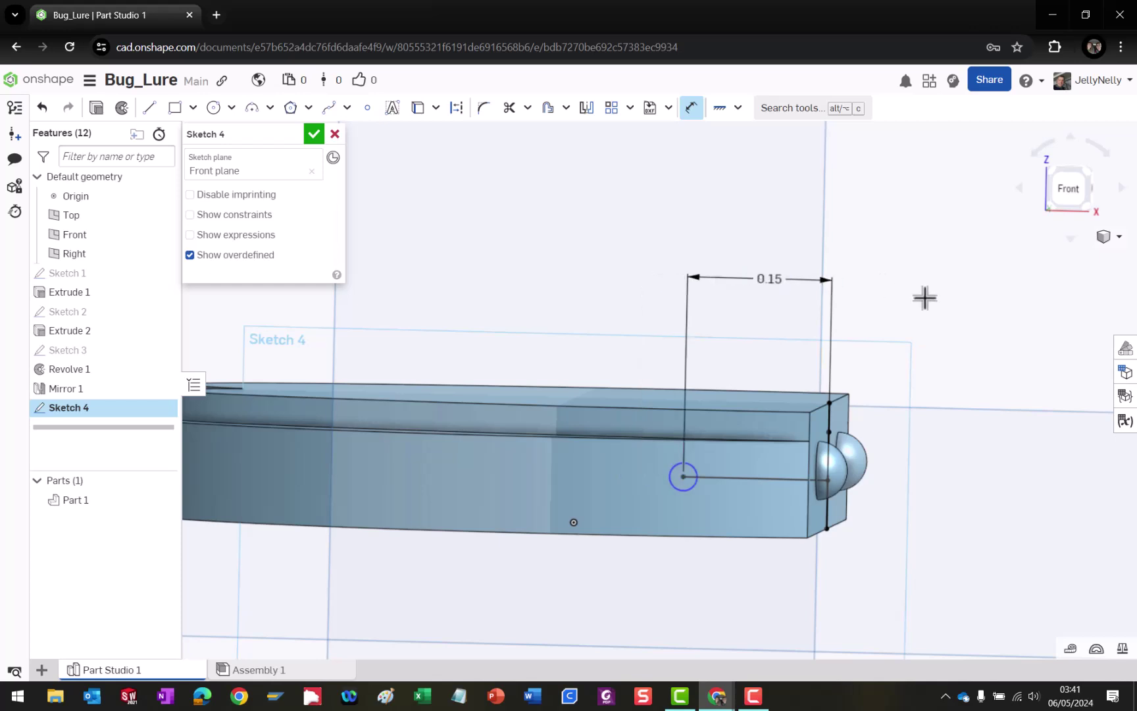
Set the line's length dimension to 0.13 in.
{"action": "right_click_drag", "start_coordinate": [797, 596], "coordinate": [791, 568]}
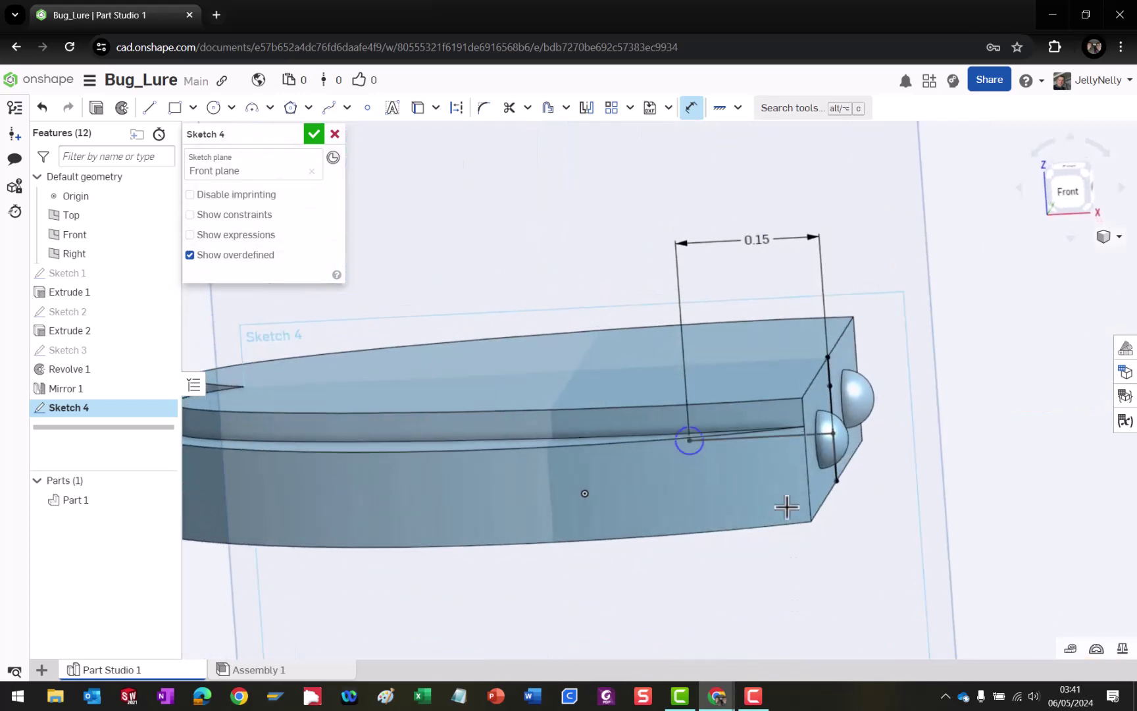
{"action": "left_click", "coordinate": [759, 240]}
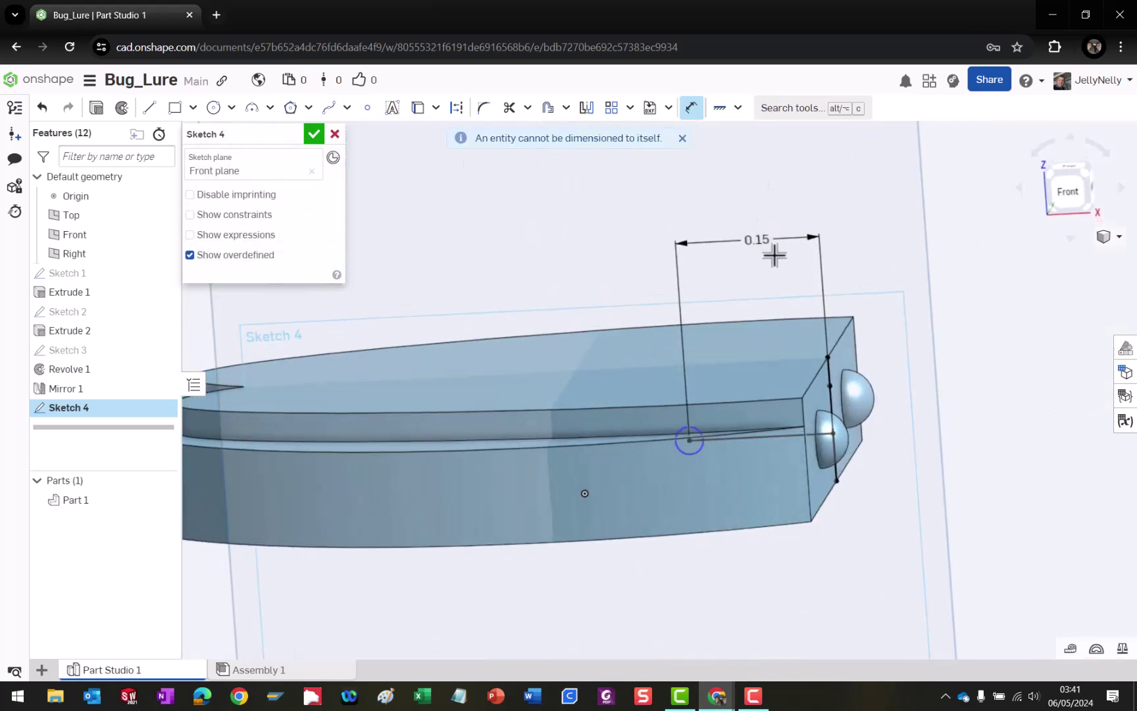
{"action": "key", "text": "Escape"}
{"action": "double_click", "coordinate": [760, 241]}
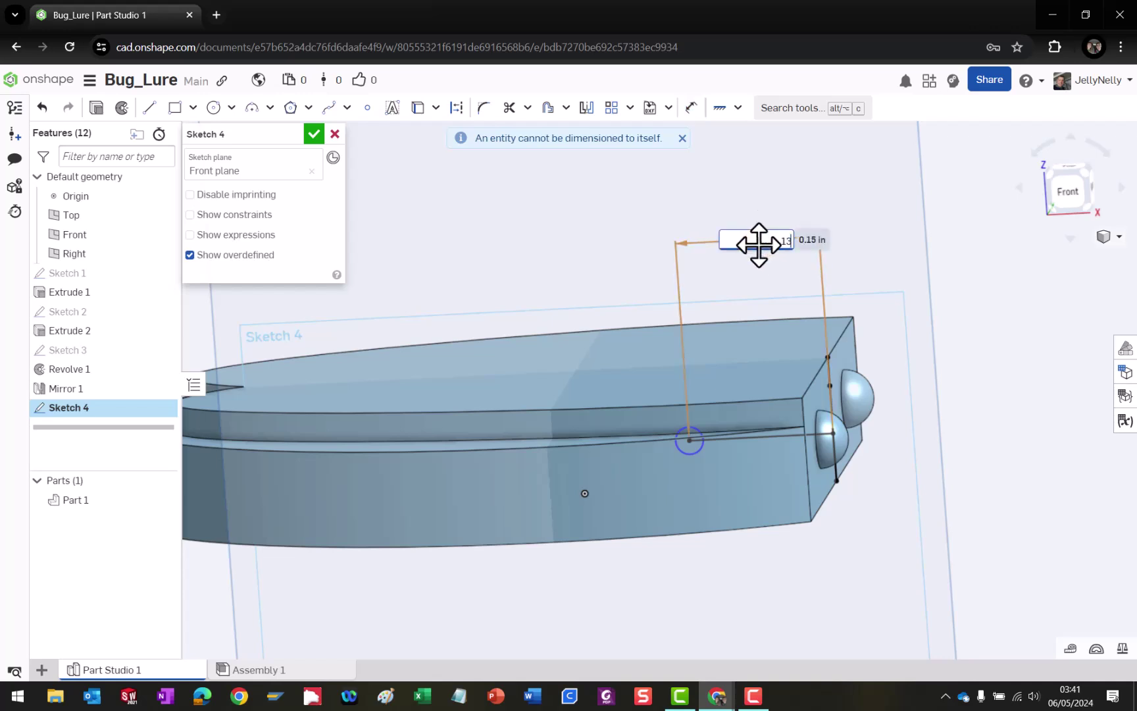
{"action": "type", "text": "0.13"}
{"action": "key", "text": "Return"}
{"action": "right_click_drag", "start_coordinate": [632, 450], "coordinate": [650, 443]}
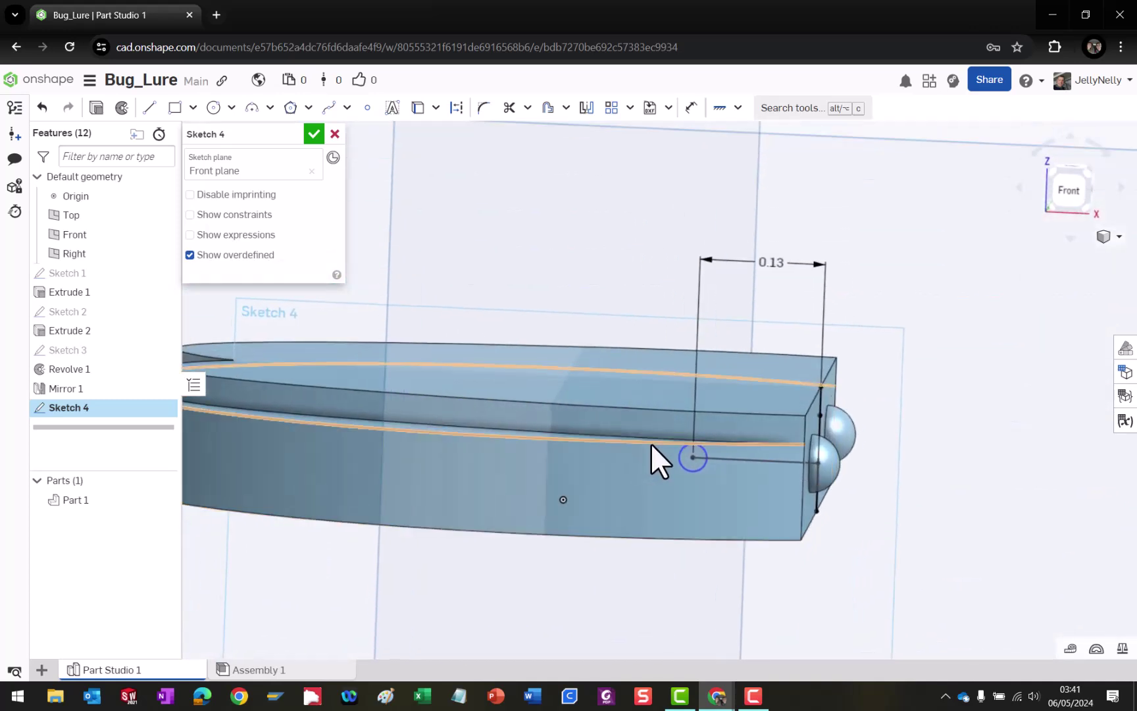
Dimension the circle's diameter as 0.03 in.
{"action": "key", "text": "d"}
{"action": "left_click", "coordinate": [700, 464]}
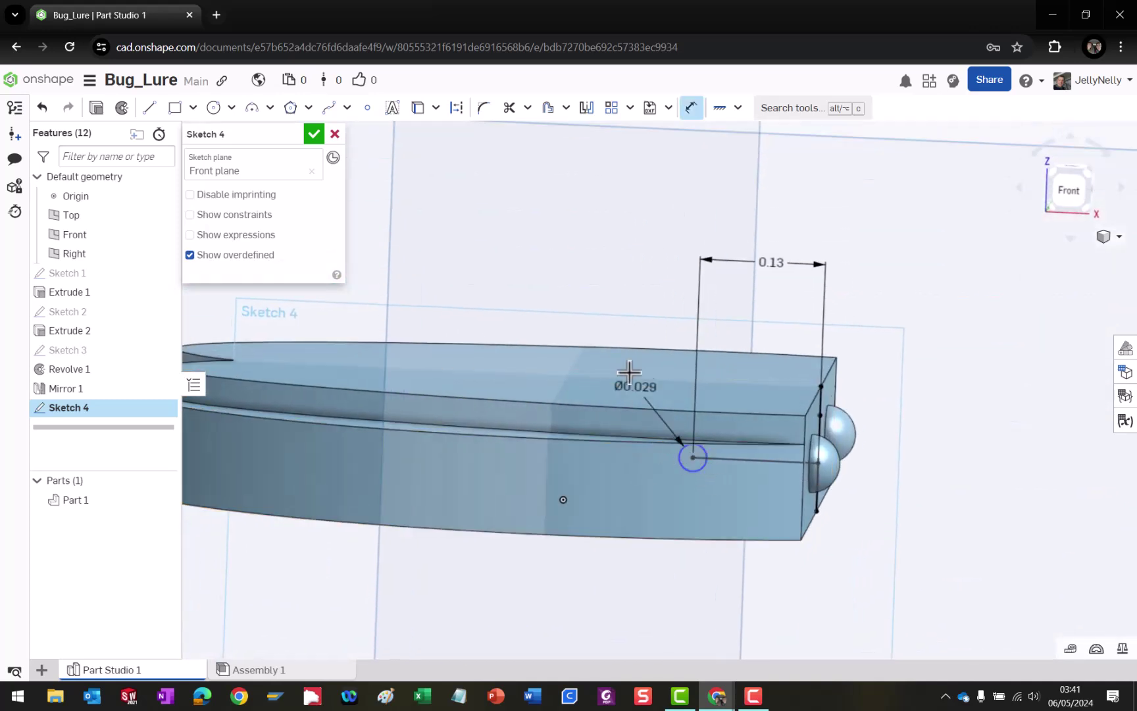
{"action": "left_click", "coordinate": [623, 290]}
{"action": "type", "text": "0.03"}
{"action": "key", "text": "Return"}
{"action": "right_click_drag", "start_coordinate": [727, 458], "coordinate": [699, 483]}
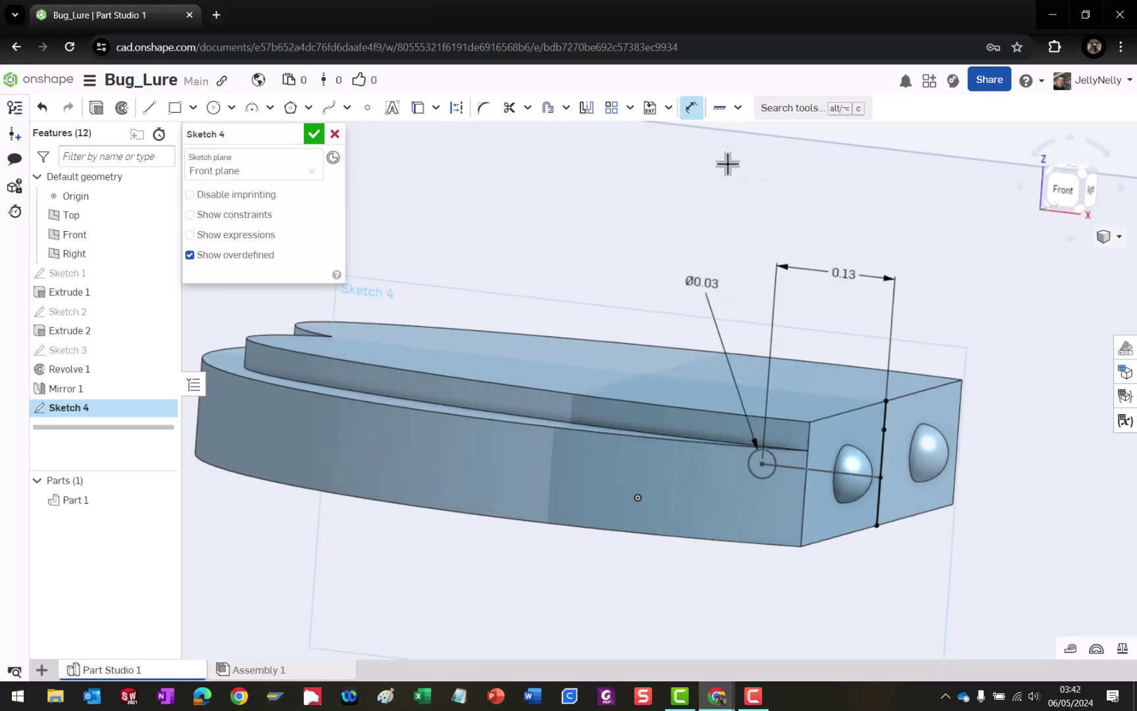
Finish the circle sketch and examine its placement on the body relative to the default planes.
{"action": "left_click", "coordinate": [313, 134]}
{"action": "mouse_move", "coordinate": [734, 402]}
{"action": "right_mouse_down"}
{"action": "mouse_move", "coordinate": [751, 430]}
{"action": "mouse_move", "coordinate": [739, 461]}
{"action": "mouse_move", "coordinate": [669, 454]}
{"action": "mouse_move", "coordinate": [724, 454]}
{"action": "right_mouse_up"}
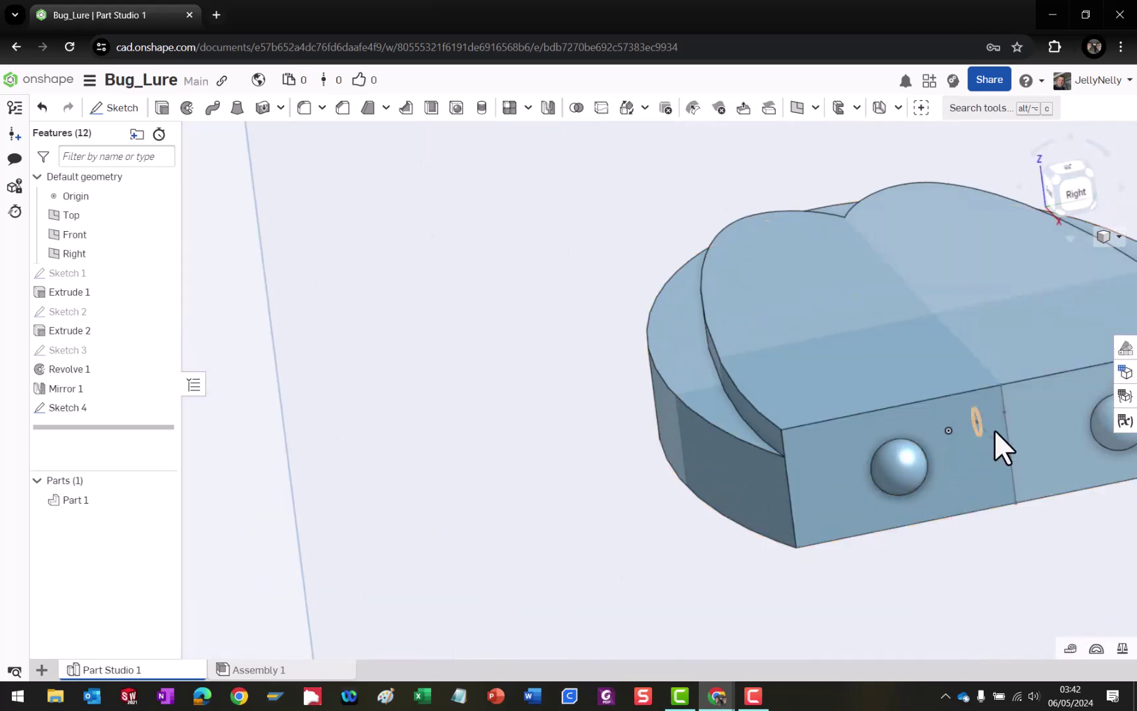
{"action": "scroll", "coordinate": [989, 433], "scroll_direction": "down", "scroll_amount": 5}
{"action": "right_click_drag", "start_coordinate": [988, 432], "coordinate": [934, 417]}
{"action": "scroll", "coordinate": [953, 446], "scroll_direction": "down", "scroll_amount": 5}
{"action": "mouse_move", "coordinate": [956, 431]}
{"action": "right_mouse_down"}
{"action": "mouse_move", "coordinate": [941, 421]}
{"action": "mouse_move", "coordinate": [990, 426]}
{"action": "mouse_move", "coordinate": [936, 421]}
{"action": "mouse_move", "coordinate": [950, 431]}
{"action": "right_mouse_up"}
{"action": "scroll", "coordinate": [1018, 459], "scroll_direction": "down", "scroll_amount": 2}
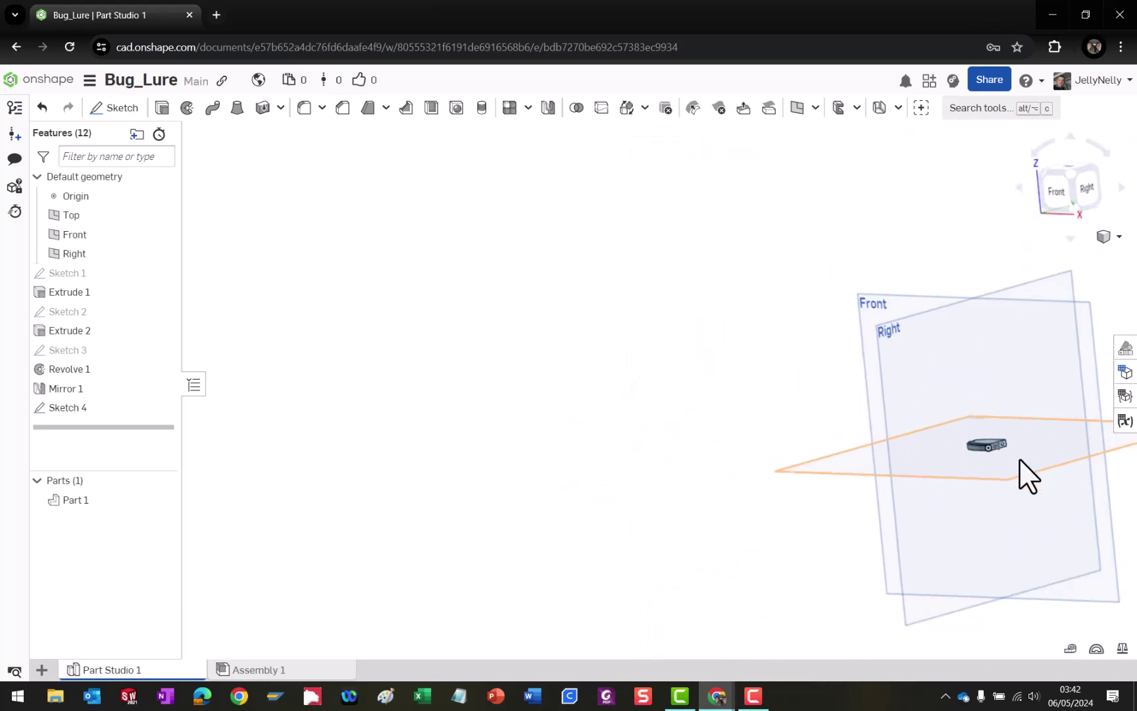
{"action": "scroll", "coordinate": [1066, 474], "scroll_direction": "up", "scroll_amount": 5}
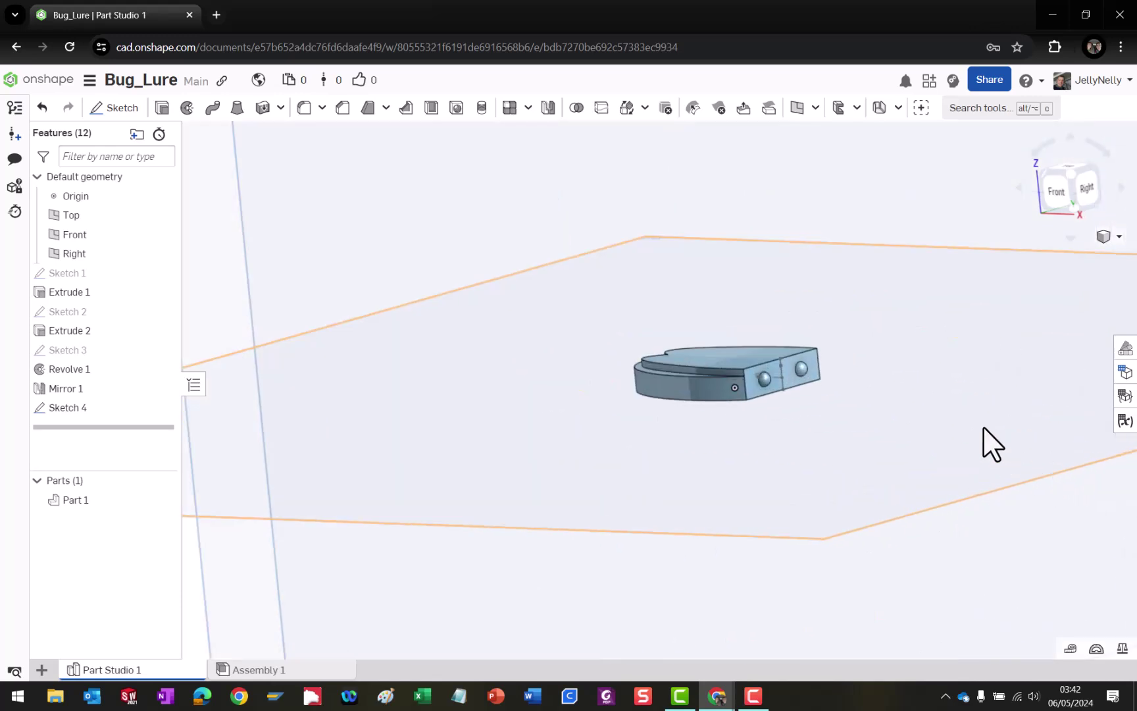
{"action": "right_click_drag", "start_coordinate": [807, 408], "coordinate": [680, 400]}
{"action": "right_click_drag", "start_coordinate": [809, 484], "coordinate": [719, 440]}
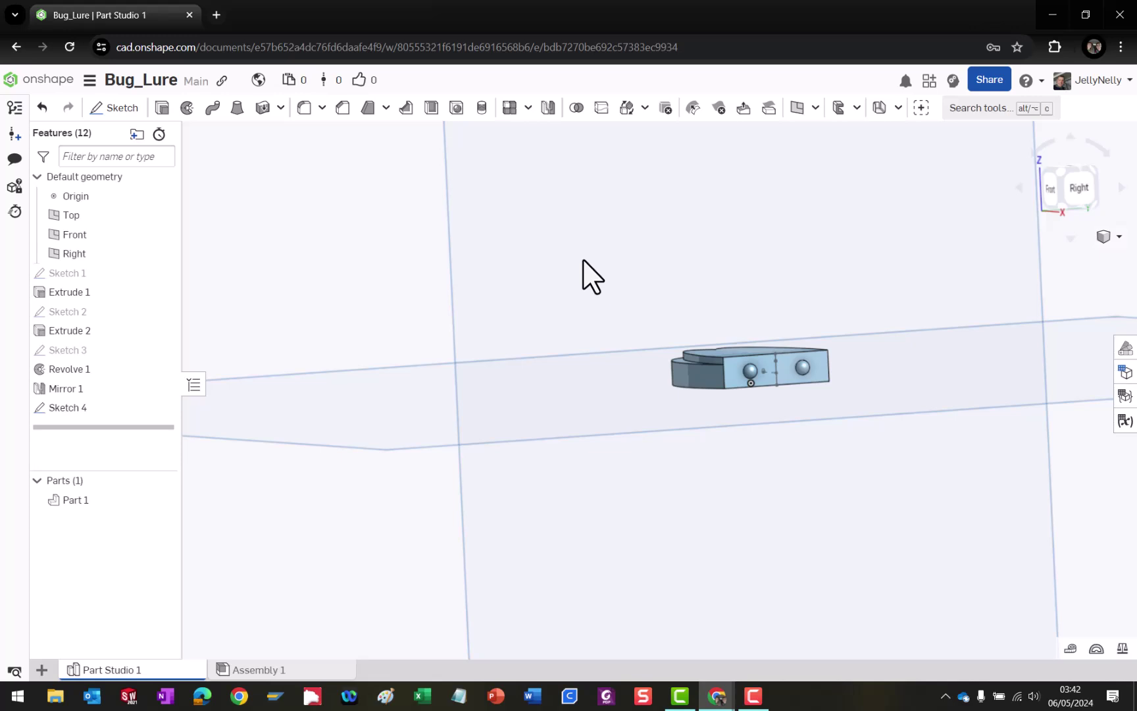
{"action": "right_click_drag", "start_coordinate": [614, 393], "coordinate": [679, 257]}
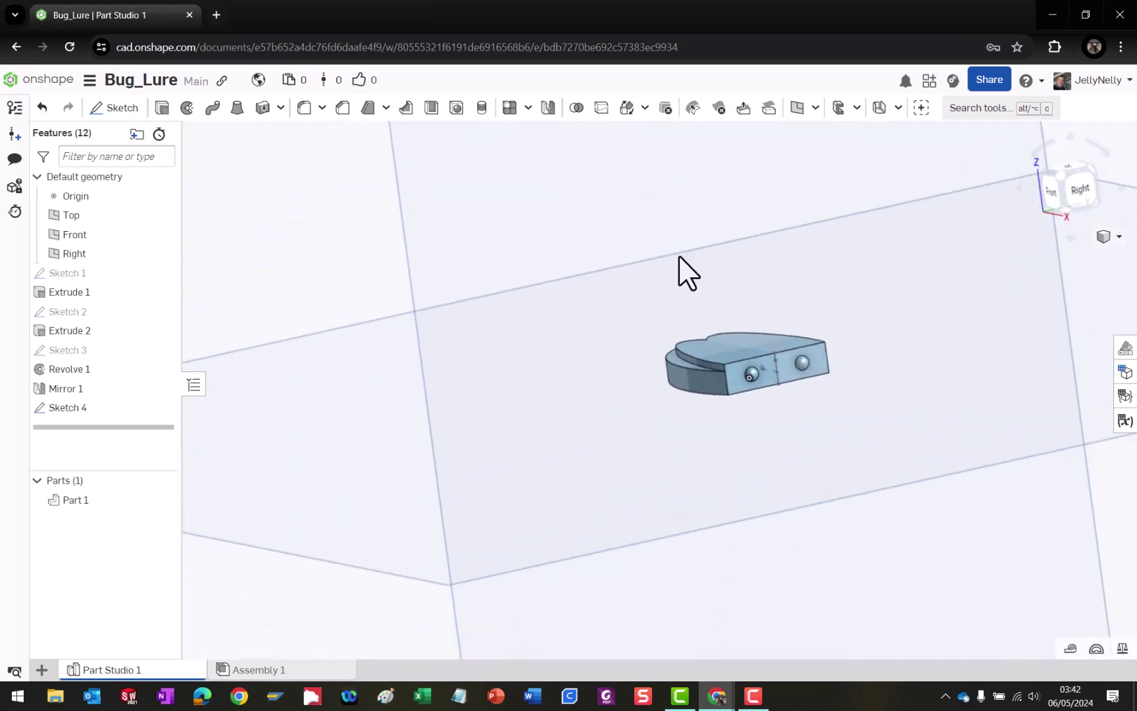
Create a Plane point construction plane parallel to the Top plane through the small circle's centre.
{"action": "left_click", "coordinate": [815, 107]}
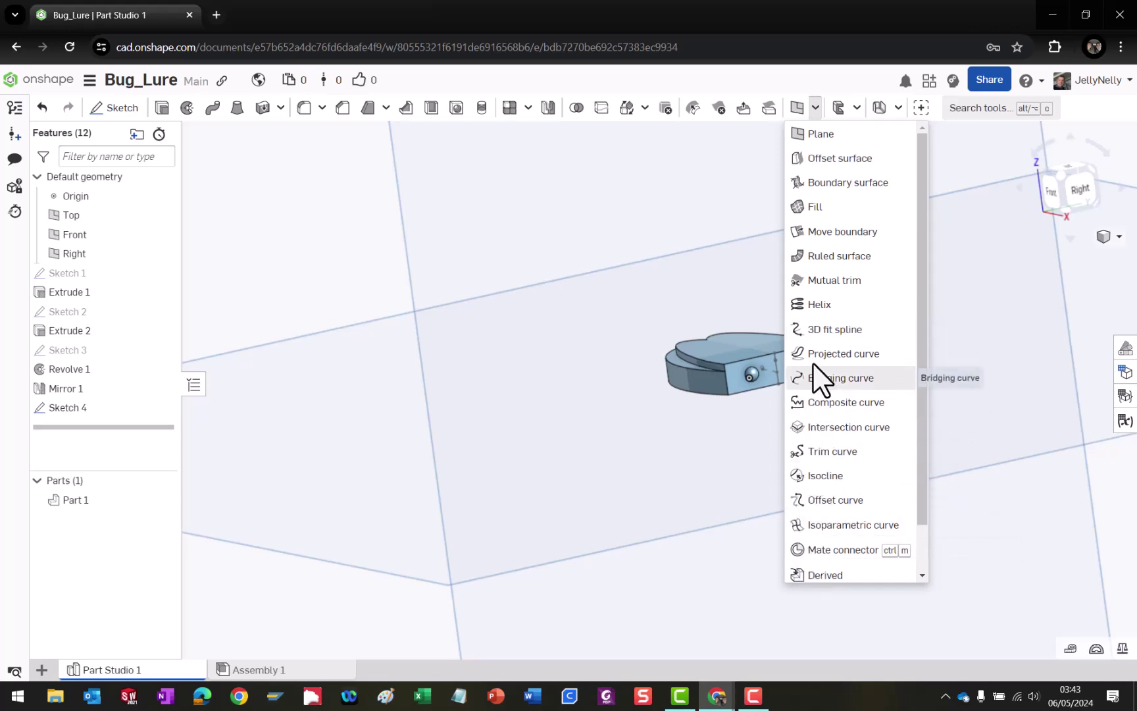
{"action": "left_click", "coordinate": [815, 135]}
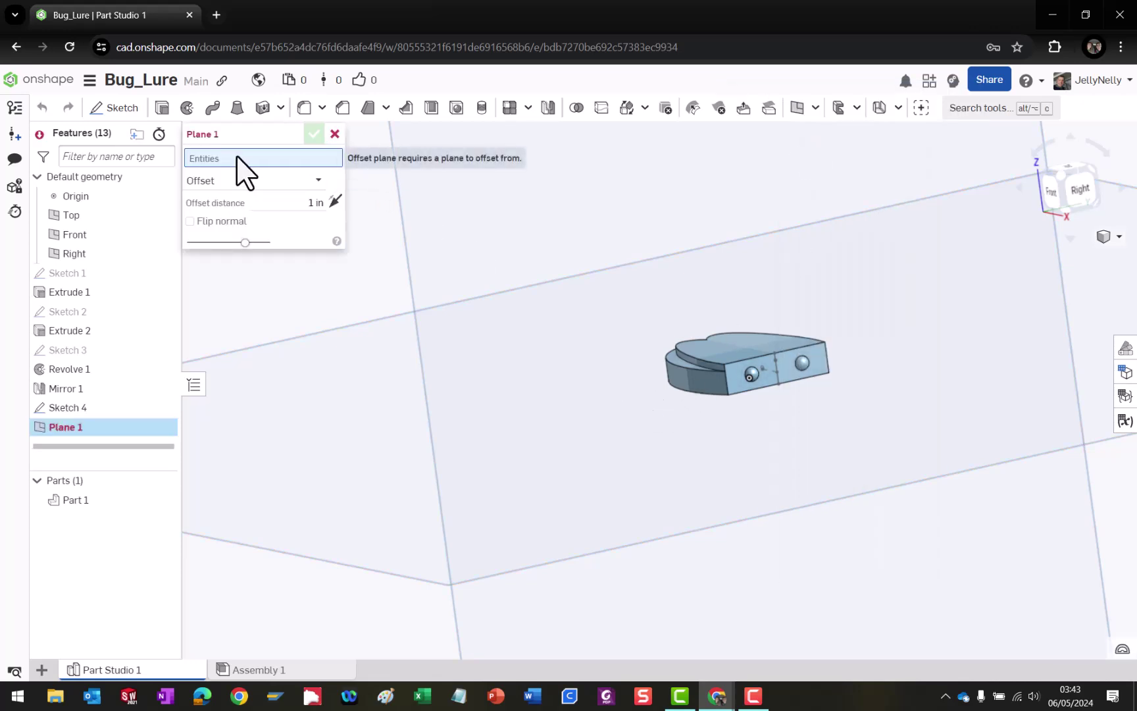
{"action": "left_click", "coordinate": [343, 564]}
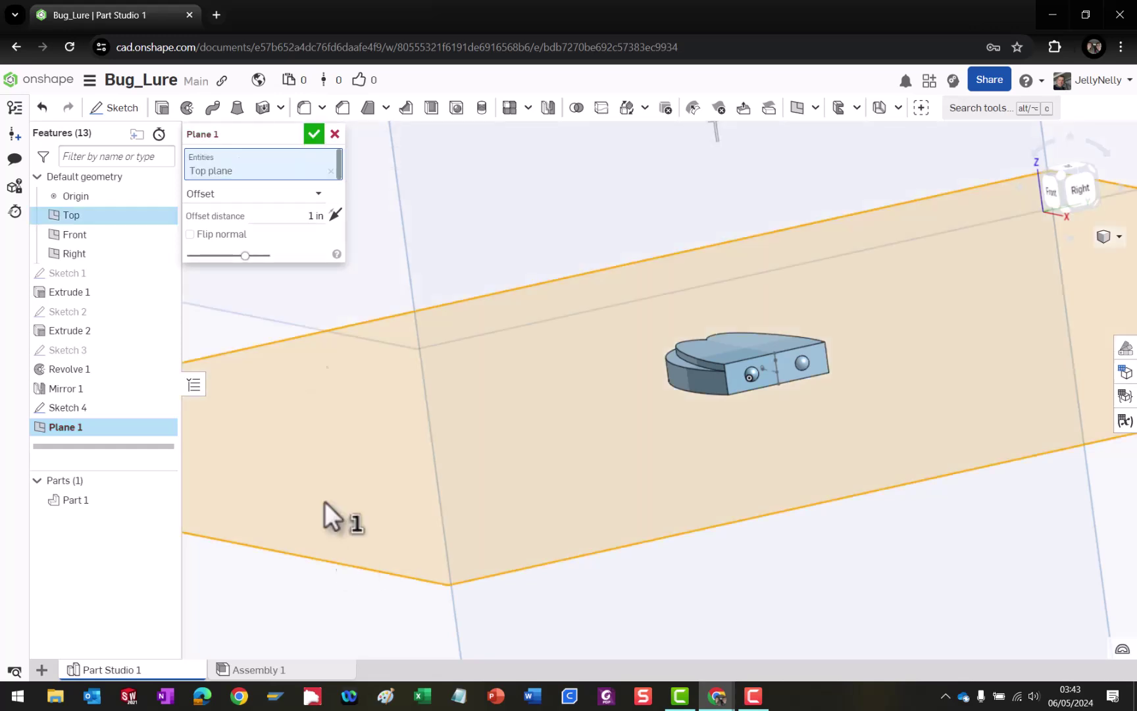
{"action": "left_click", "coordinate": [309, 193]}
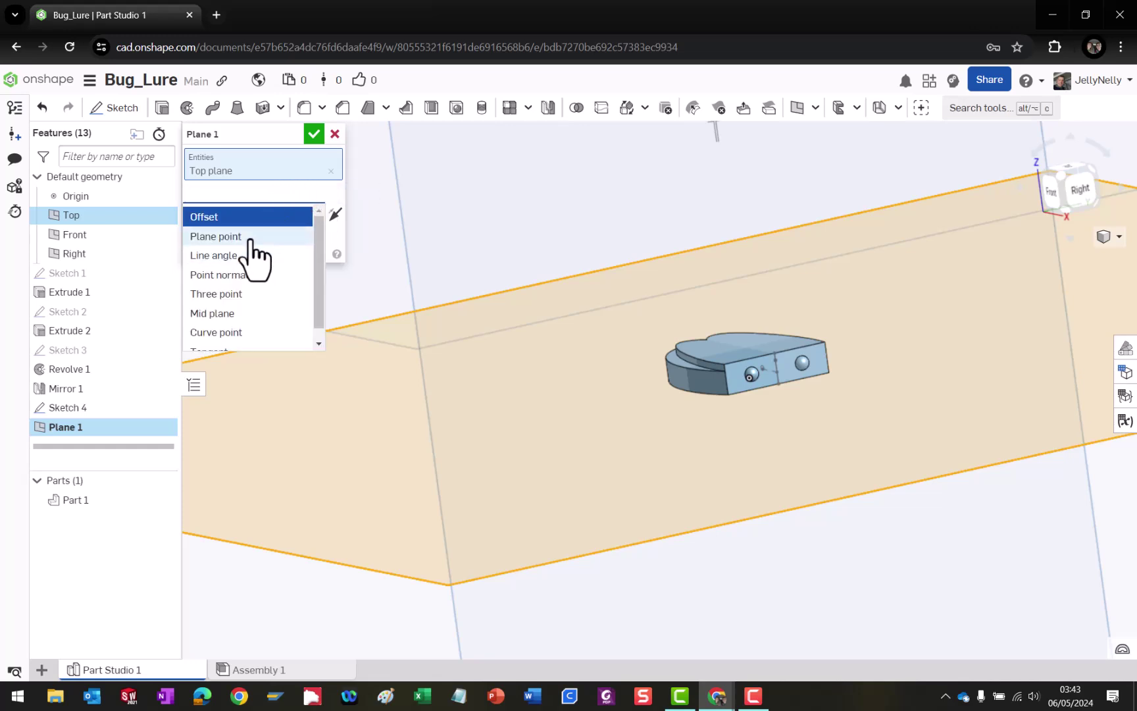
{"action": "scroll", "coordinate": [270, 270], "scroll_direction": "down", "scroll_amount": 1}
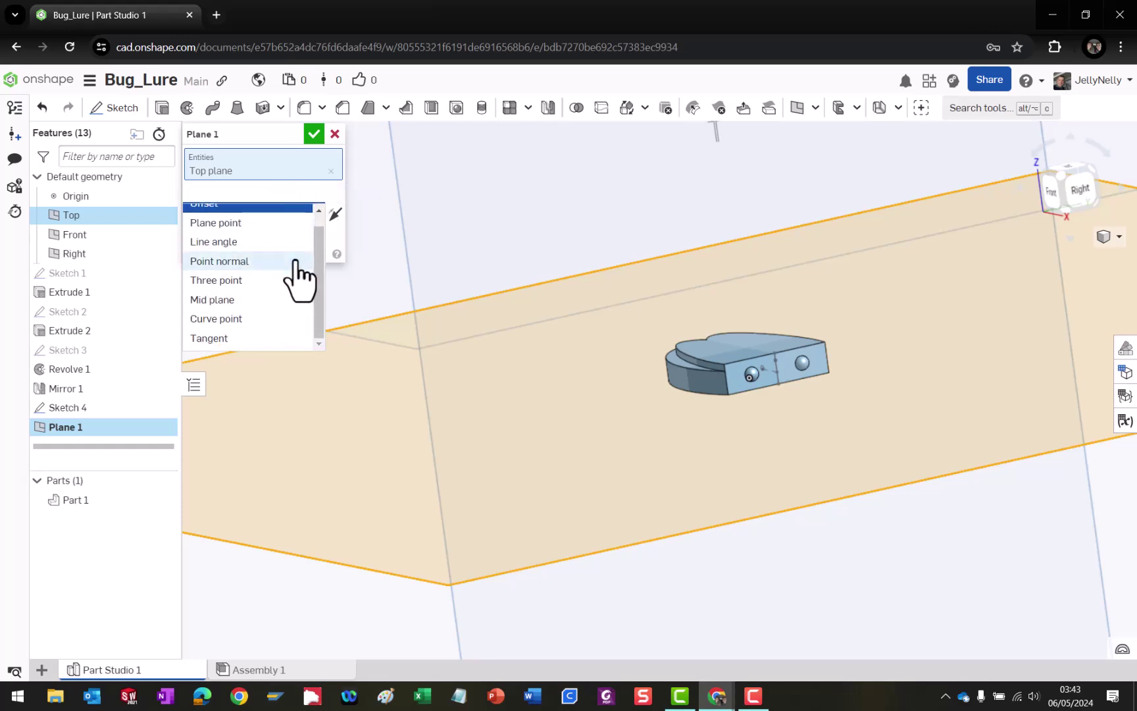
{"action": "scroll", "coordinate": [292, 248], "scroll_direction": "up", "scroll_amount": 1}
{"action": "left_click", "coordinate": [266, 237]}
{"action": "scroll", "coordinate": [763, 378], "scroll_direction": "up", "scroll_amount": 5}
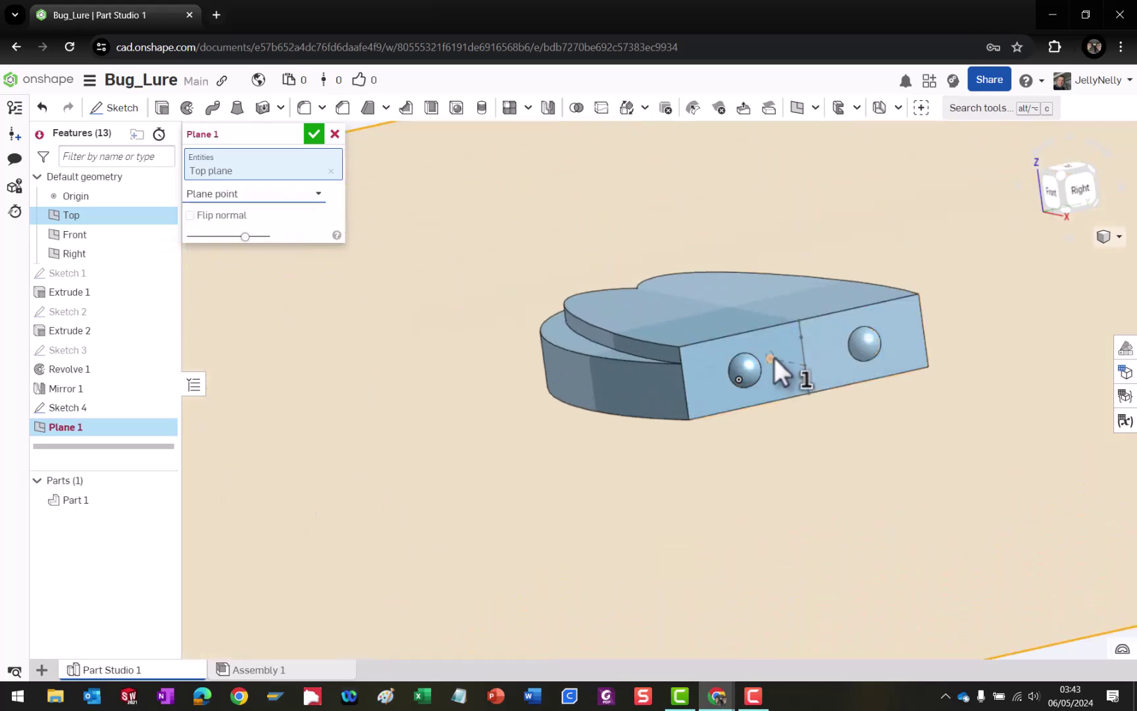
{"action": "left_click", "coordinate": [771, 356]}
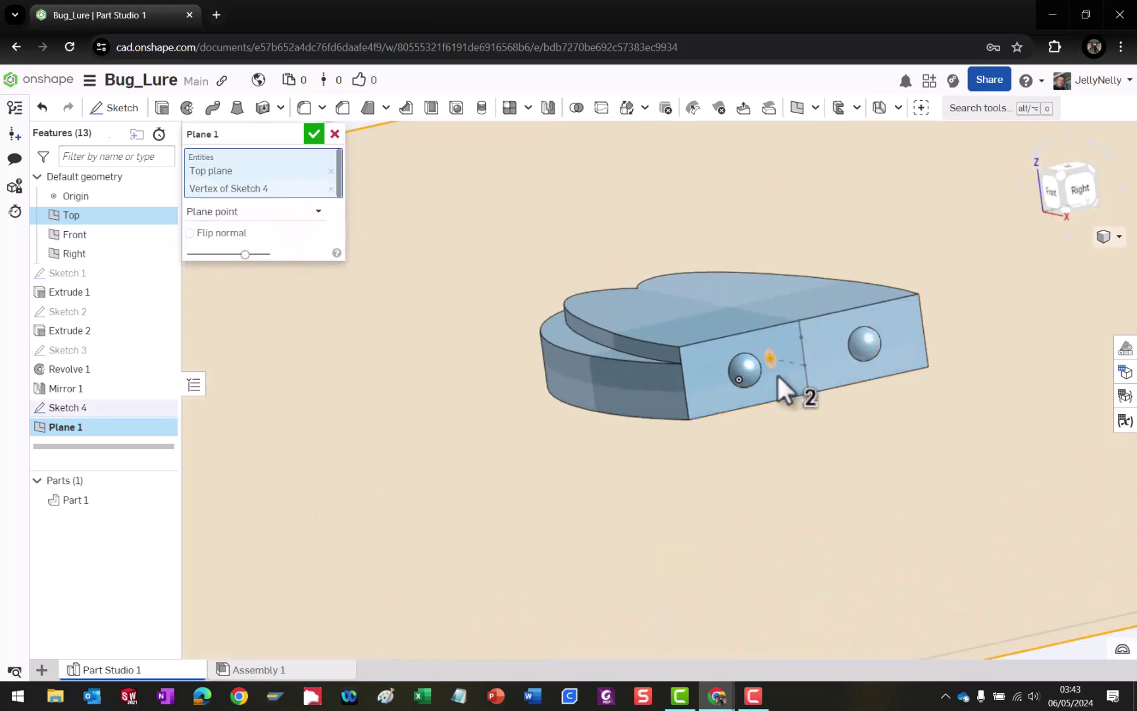
{"action": "left_click", "coordinate": [313, 135]}
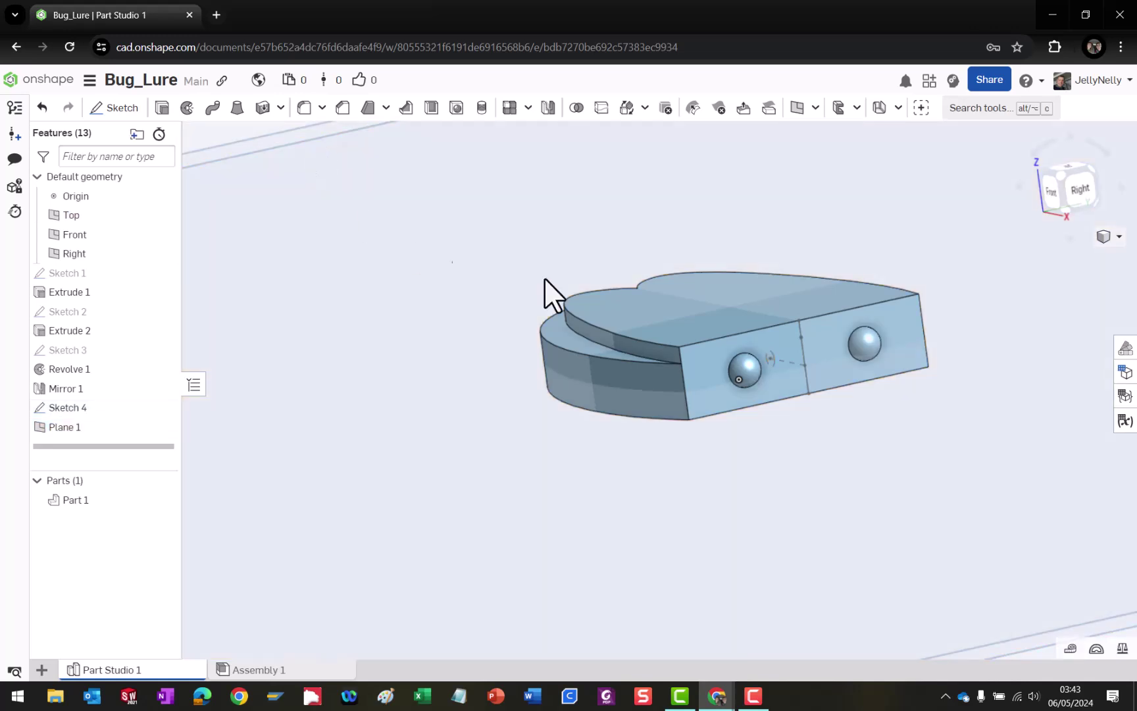
Inspect where the new plane cuts the body and passes through the circle's centre, and clear the selection.
{"action": "scroll", "coordinate": [736, 434], "scroll_direction": "down", "scroll_amount": 8}
{"action": "scroll", "coordinate": [747, 454], "scroll_direction": "up", "scroll_amount": 2}
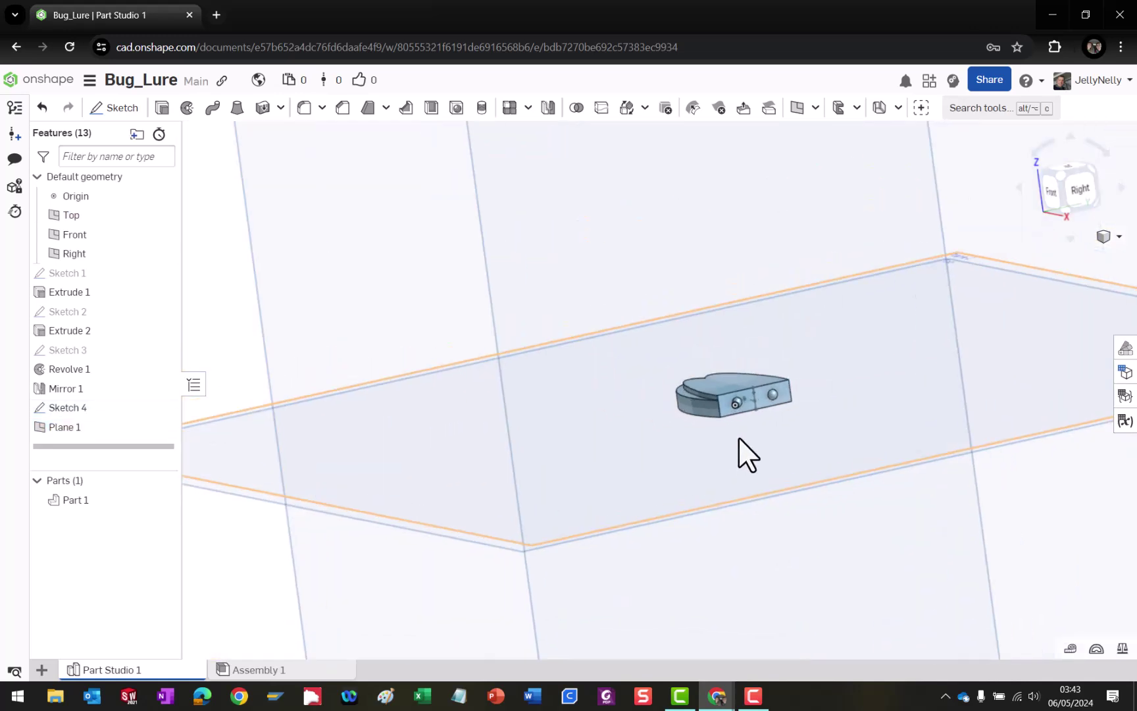
{"action": "left_click", "coordinate": [80, 429]}
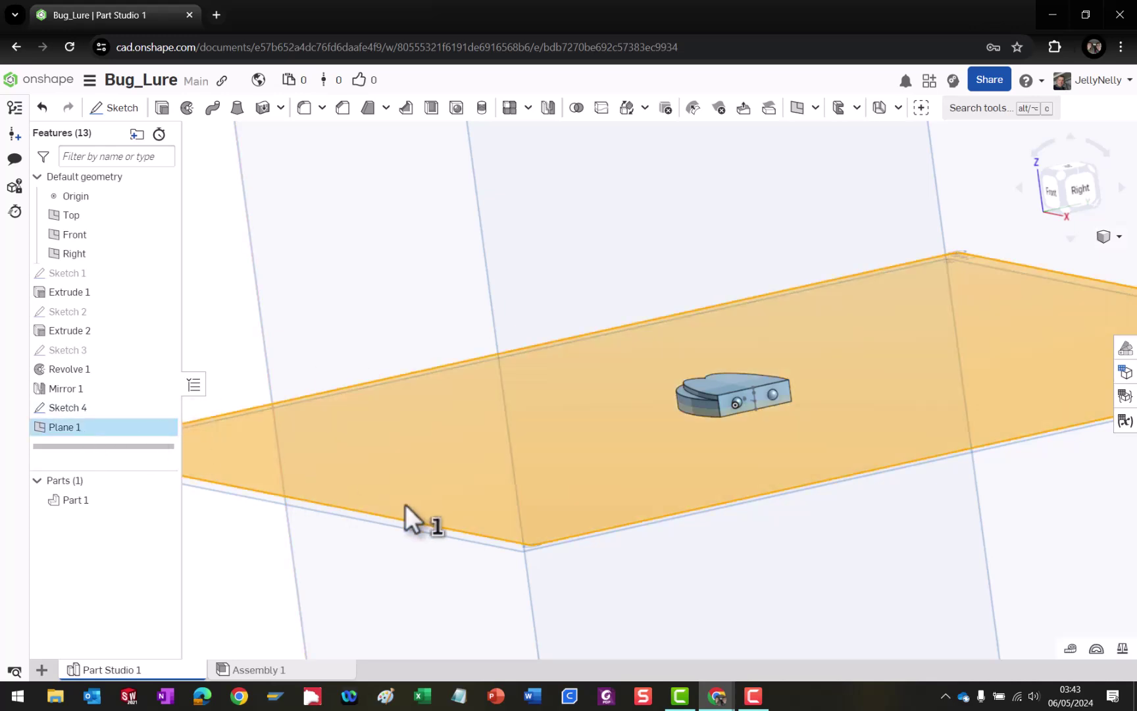
{"action": "middle_click_drag", "start_coordinate": [414, 581], "coordinate": [445, 532]}
{"action": "right_click_drag", "start_coordinate": [445, 533], "coordinate": [418, 521]}
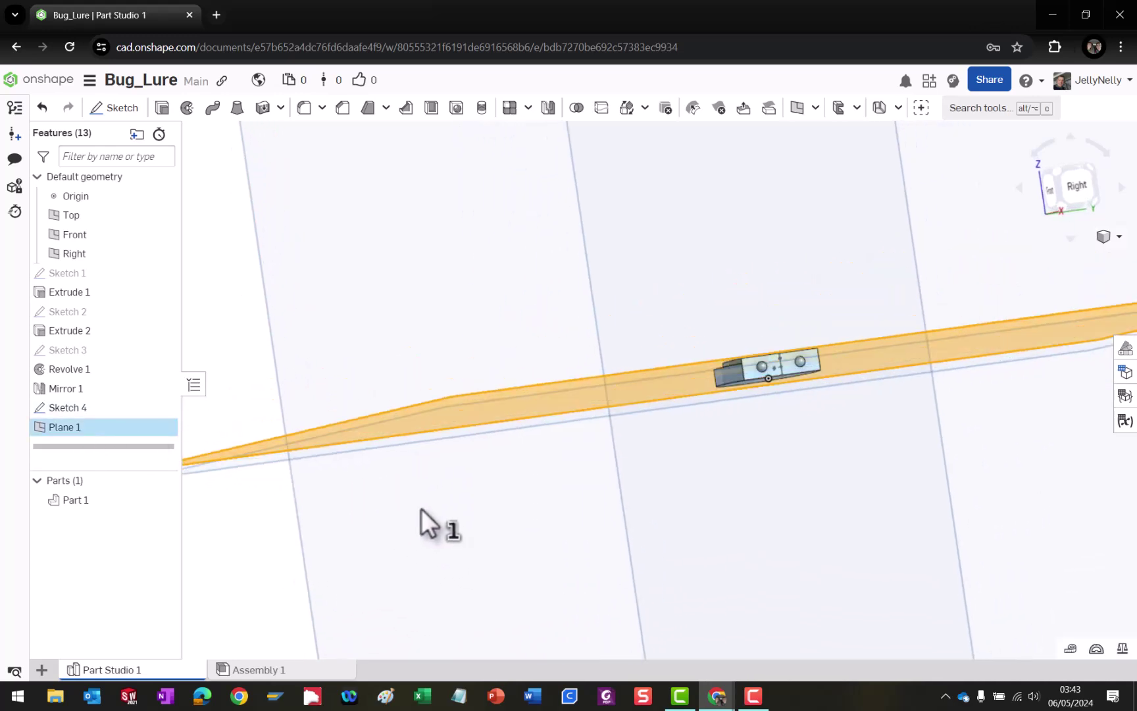
{"action": "right_click_drag", "start_coordinate": [439, 469], "coordinate": [669, 474]}
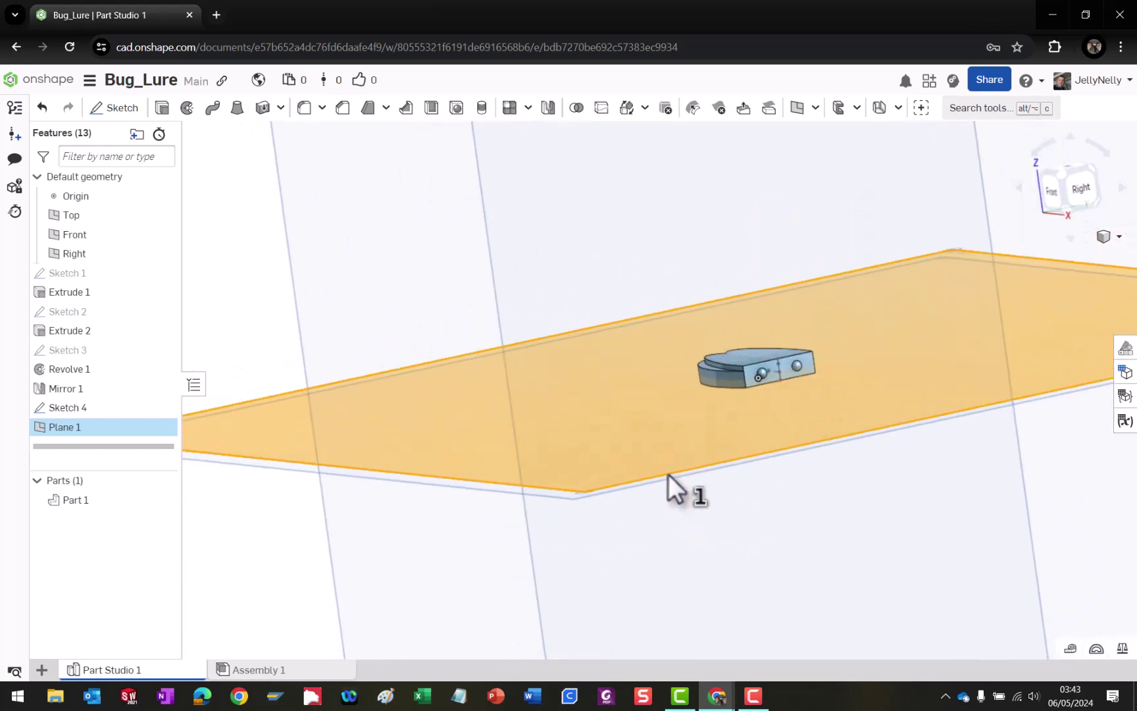
{"action": "scroll", "coordinate": [803, 390], "scroll_direction": "up", "scroll_amount": 8}
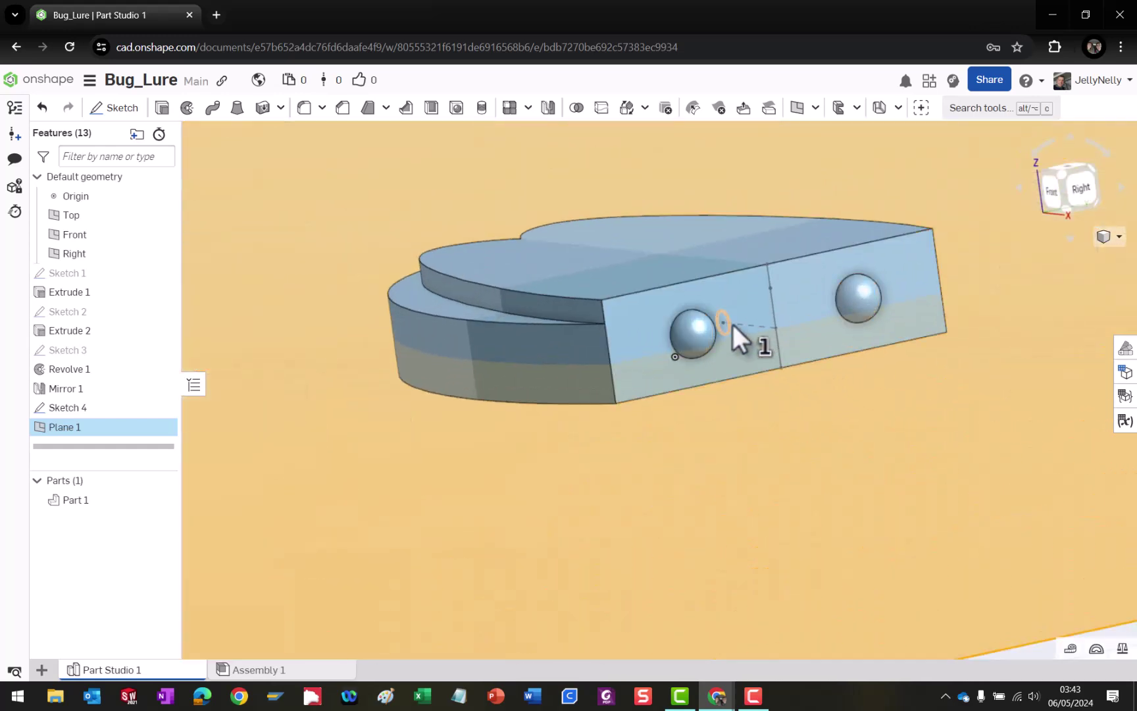
{"action": "left_click", "coordinate": [725, 320]}
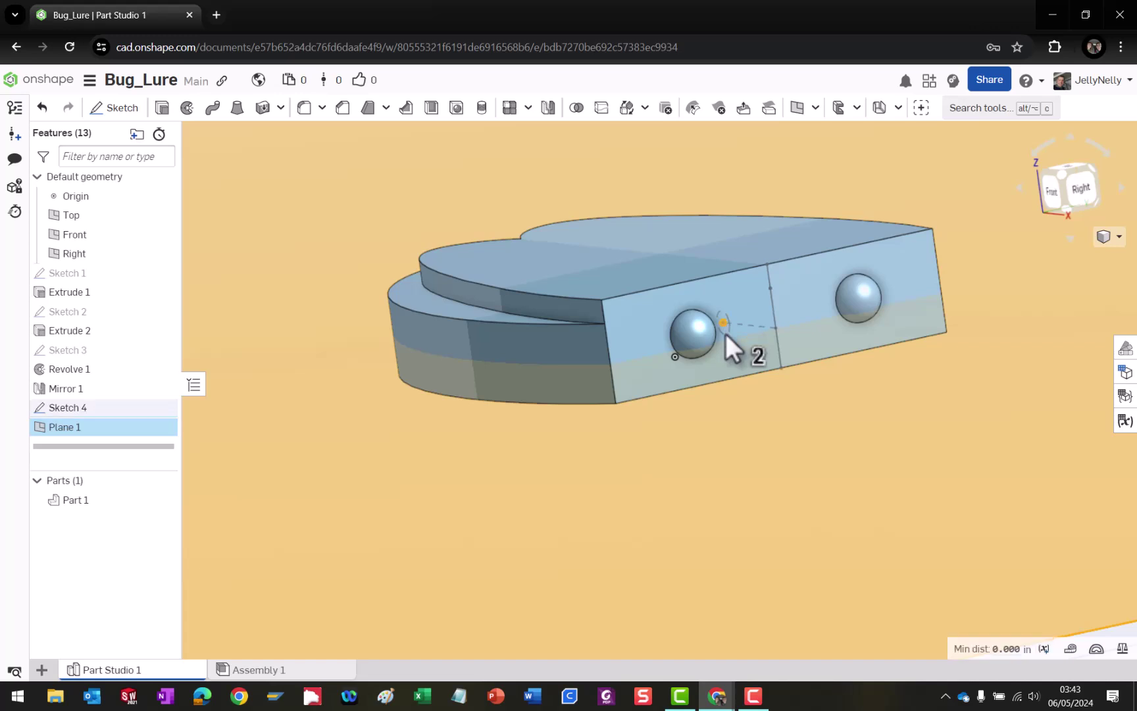
{"action": "right_click", "coordinate": [921, 326]}
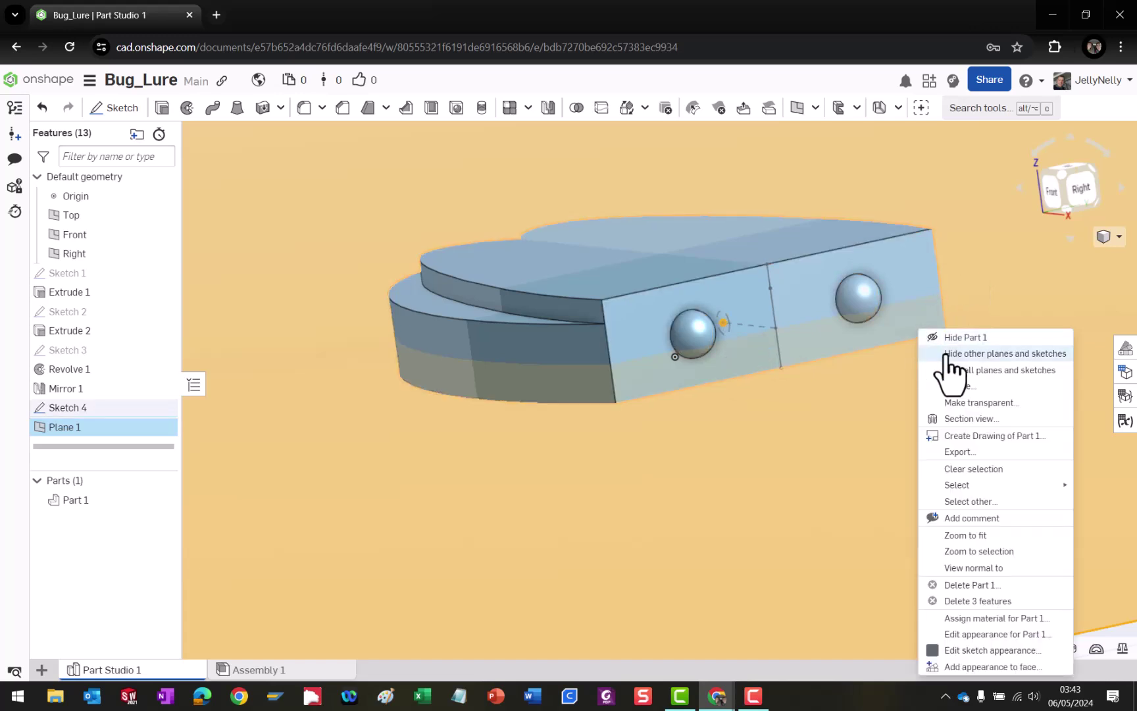
{"action": "left_click", "coordinate": [981, 470]}
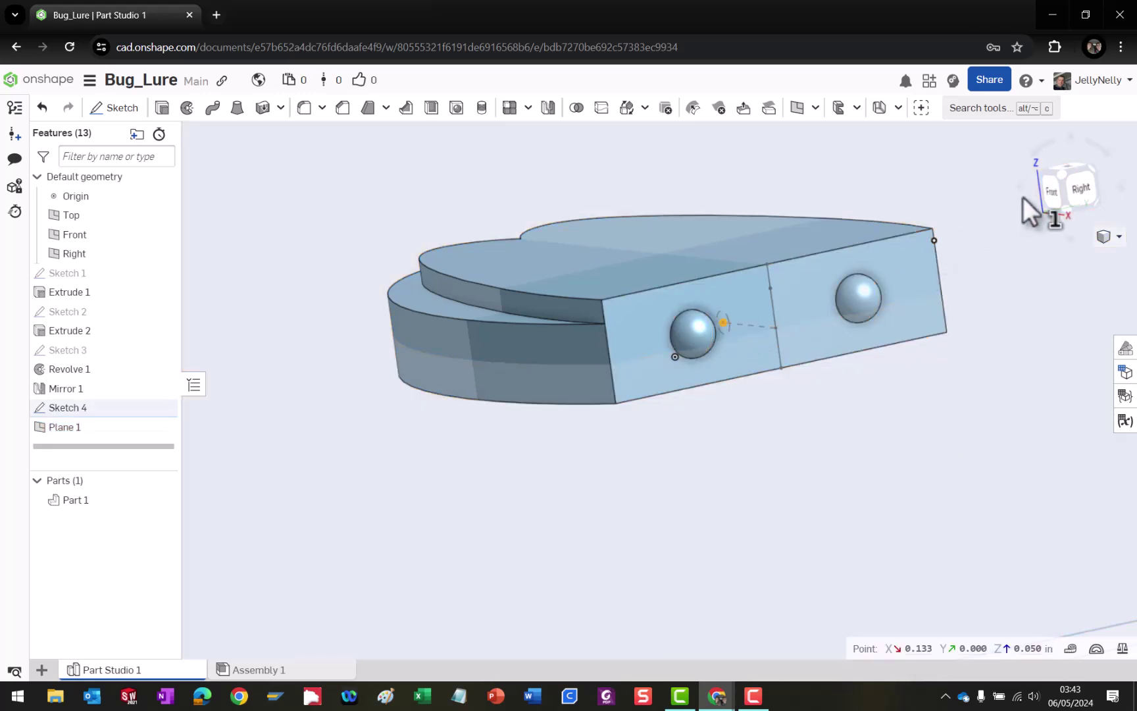
Examine the circle centre's height against the two end-face bumps in the Right view.
{"action": "left_click", "coordinate": [1078, 192]}
{"action": "scroll", "coordinate": [665, 385], "scroll_direction": "up", "scroll_amount": 10}
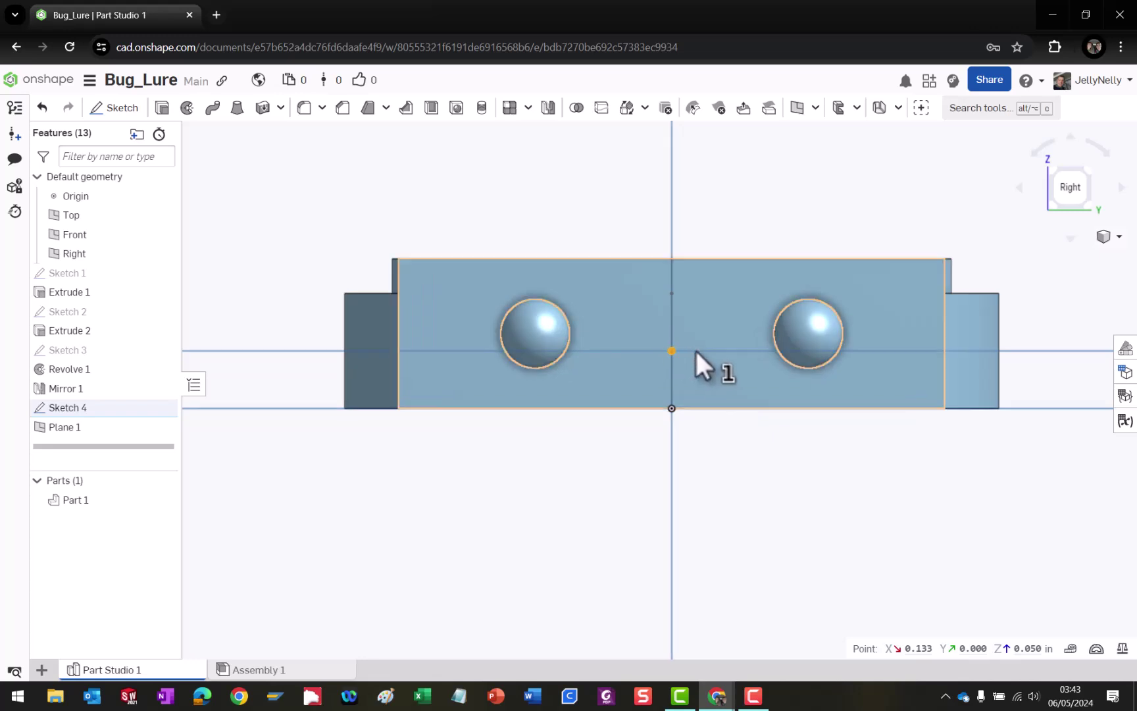
{"action": "right_click_drag", "start_coordinate": [603, 378], "coordinate": [436, 507]}
{"action": "scroll", "coordinate": [550, 504], "scroll_direction": "down", "scroll_amount": 10}
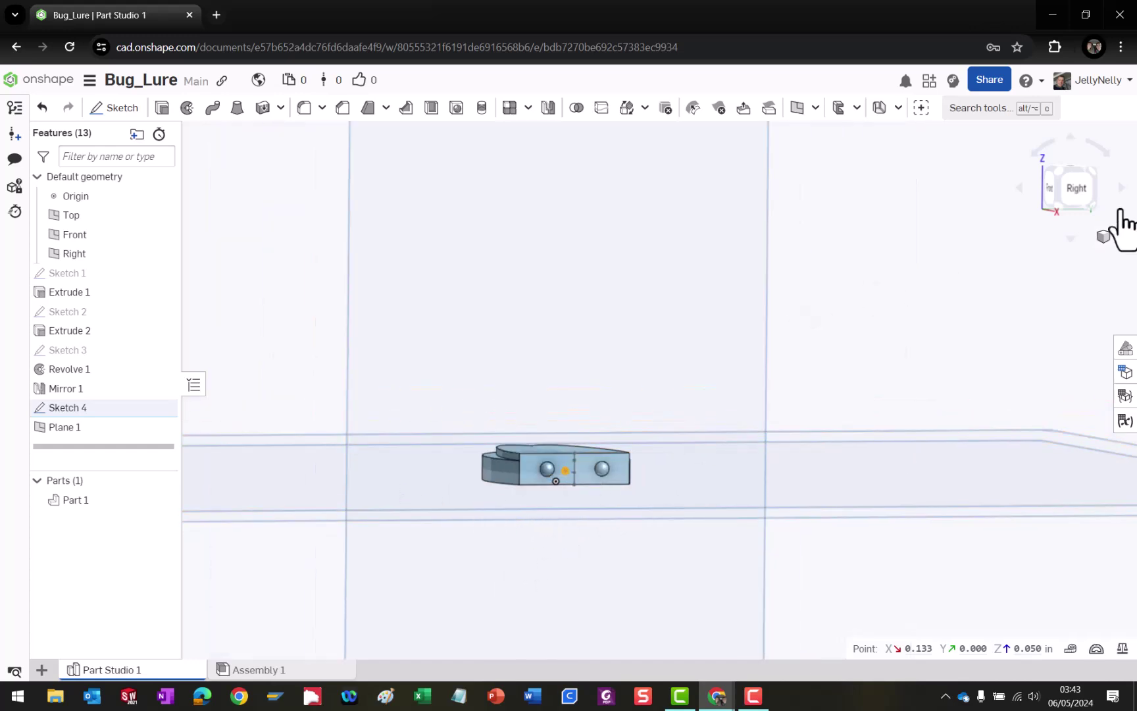
{"action": "left_click", "coordinate": [1087, 186]}
{"action": "scroll", "coordinate": [684, 402], "scroll_direction": "up", "scroll_amount": 10}
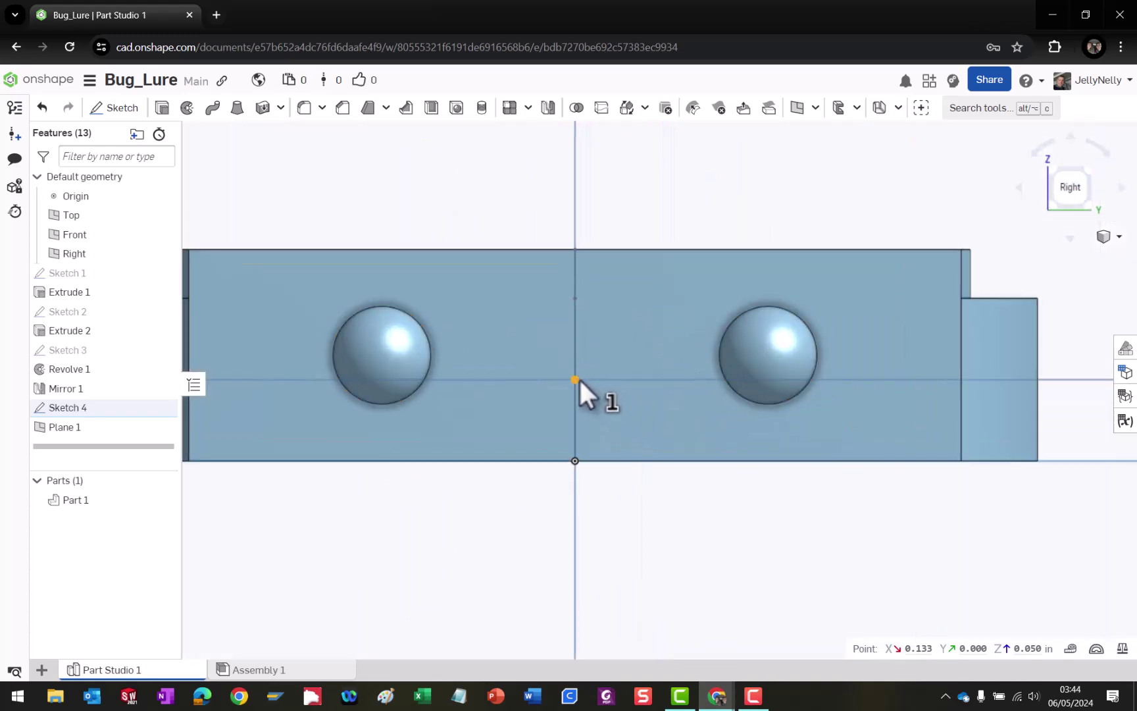
{"action": "scroll", "coordinate": [578, 385], "scroll_direction": "down", "scroll_amount": 5}
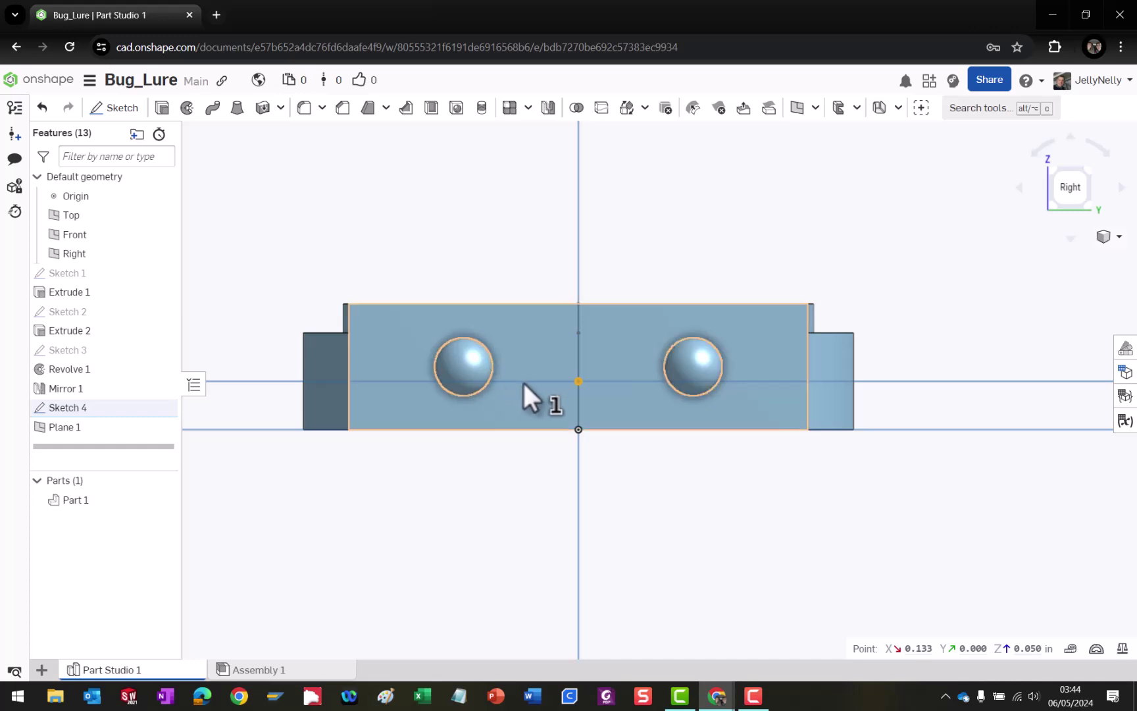
{"action": "right_click_drag", "start_coordinate": [471, 400], "coordinate": [487, 402]}
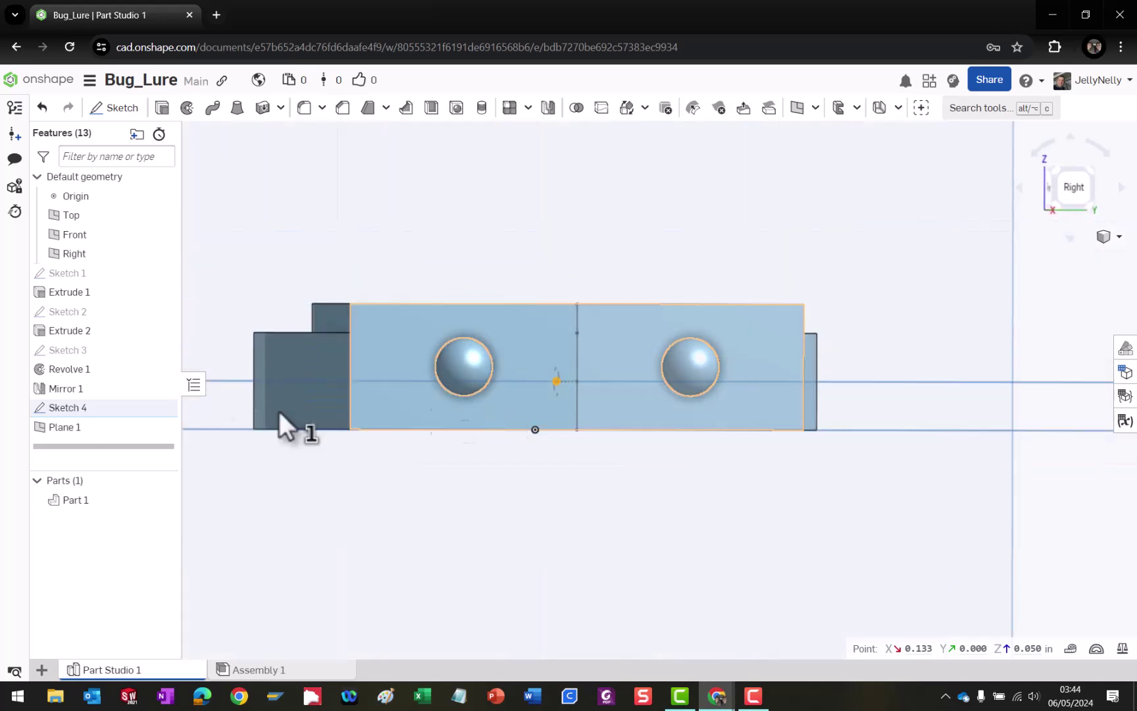
Reopen the circle's sketch and delete the constraint fixing the height of the line's endpoint on the end face.
{"action": "right_click", "coordinate": [53, 406]}
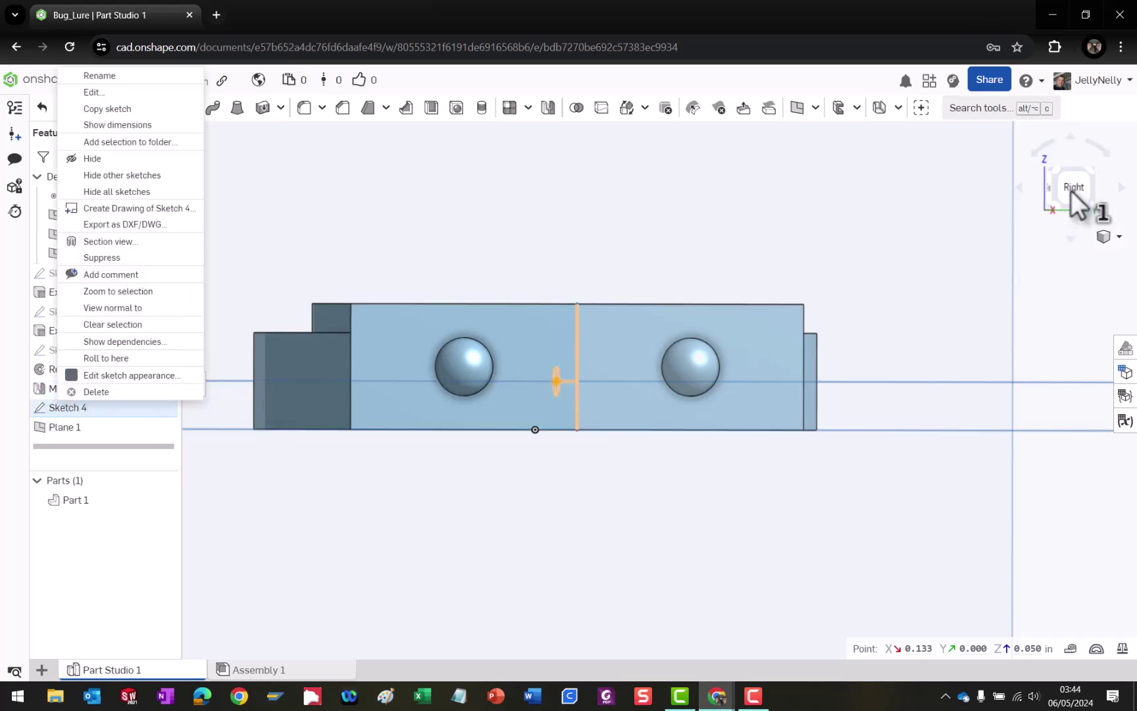
{"action": "left_click", "coordinate": [99, 93]}
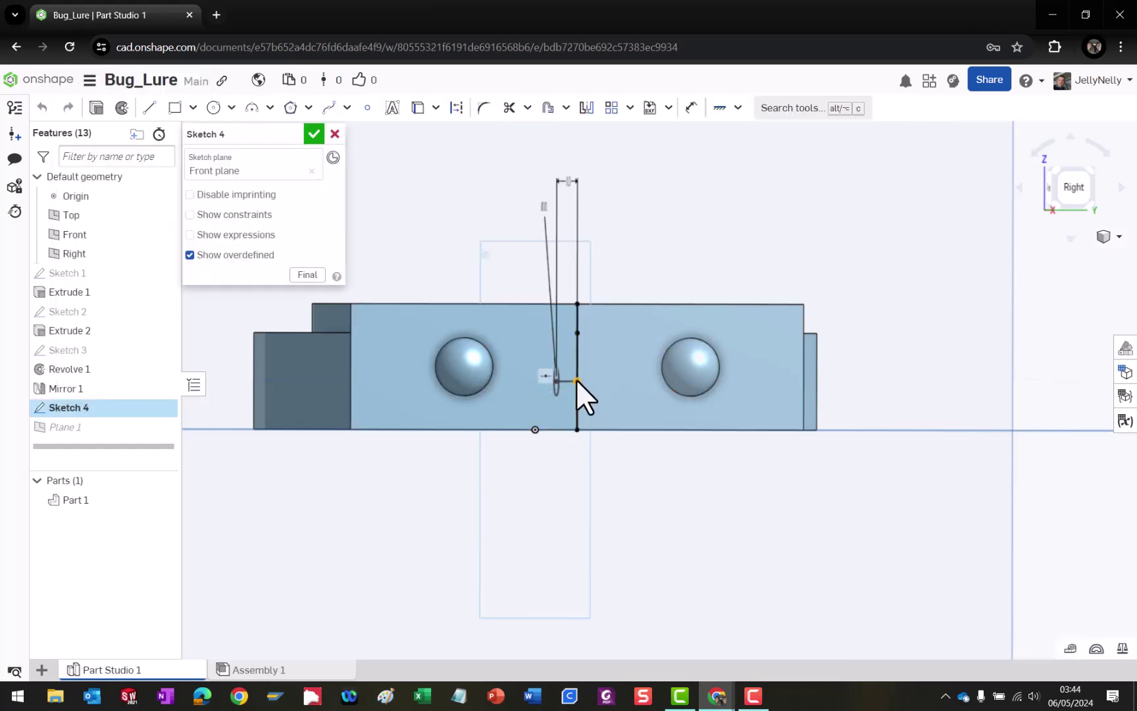
{"action": "left_click", "coordinate": [576, 381]}
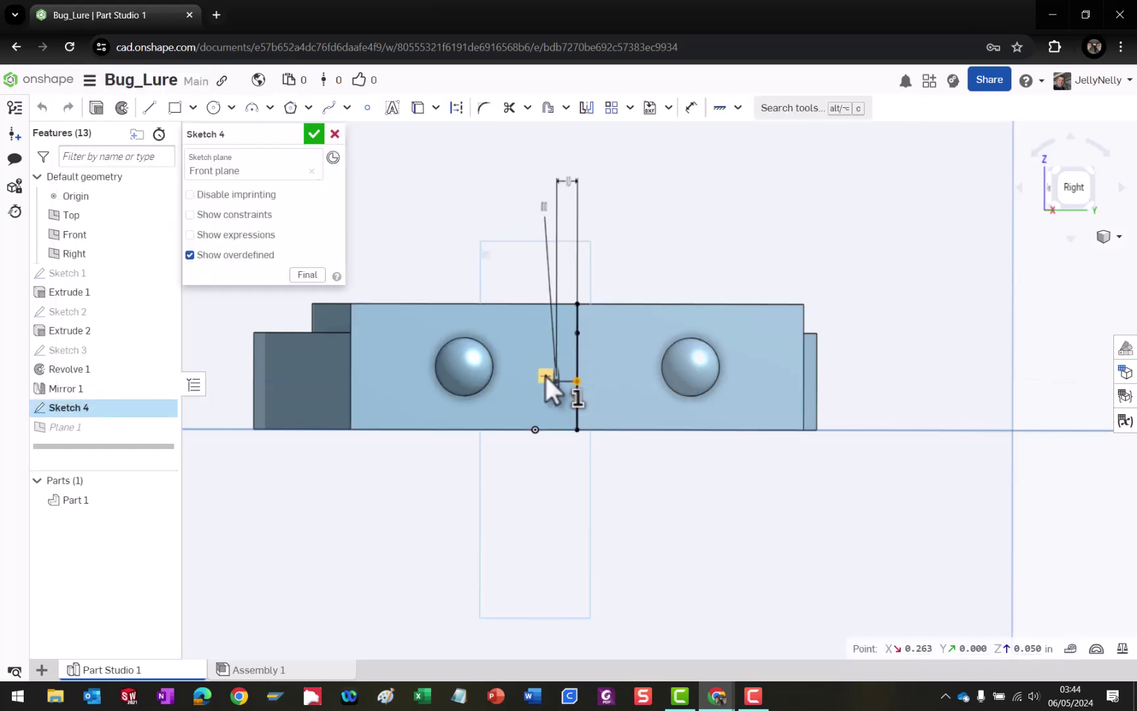
{"action": "left_click", "coordinate": [545, 376]}
{"action": "key", "text": "Delete"}
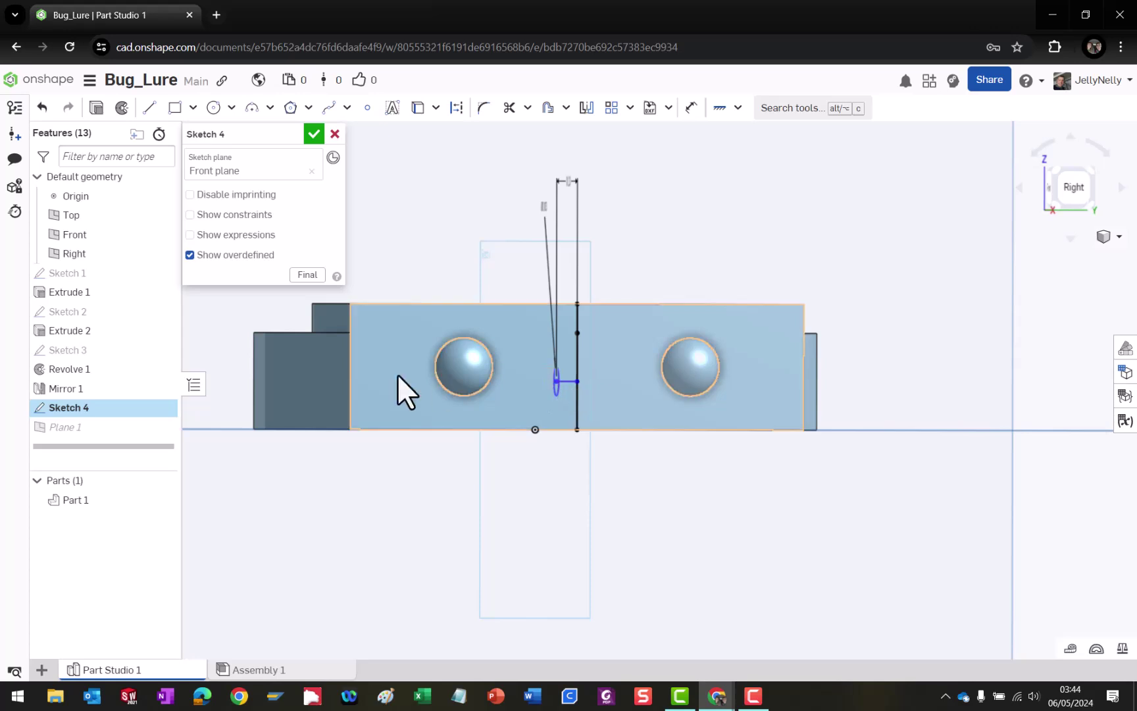
Move the line and circle lower and dimension the line's height above the body's bottom edge as 0.03 in.
{"action": "left_click_drag", "start_coordinate": [565, 380], "coordinate": [563, 398]}
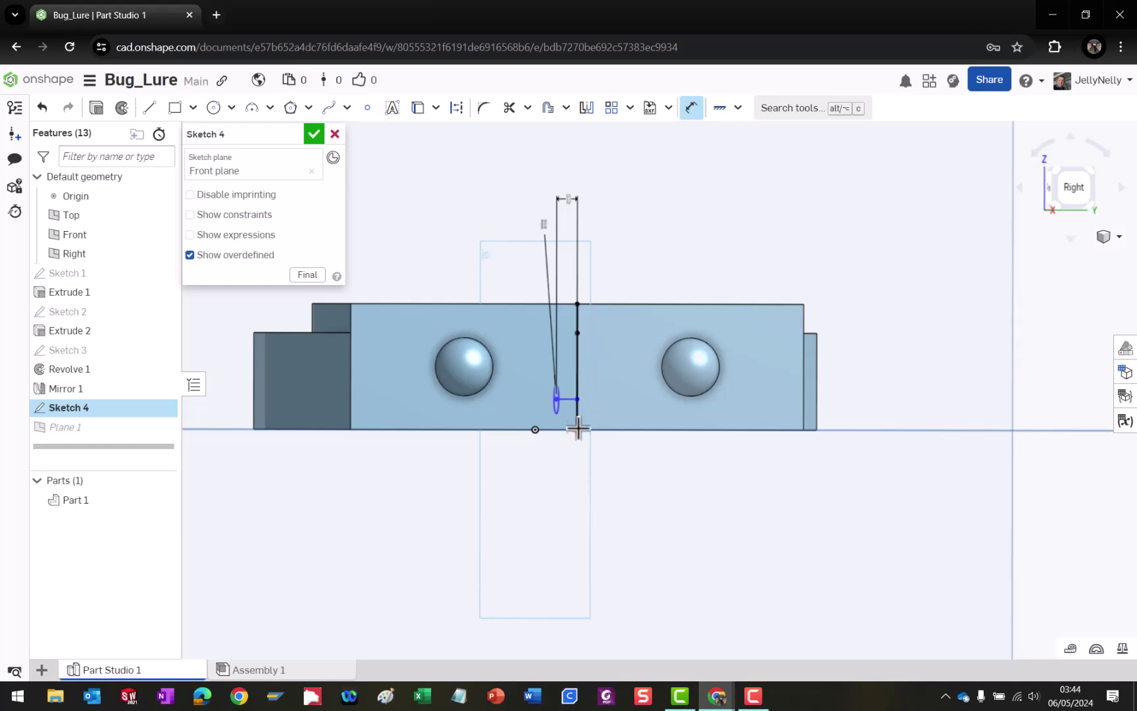
{"action": "left_click", "coordinate": [607, 429]}
{"action": "left_click_drag", "start_coordinate": [650, 351], "coordinate": [650, 271]}
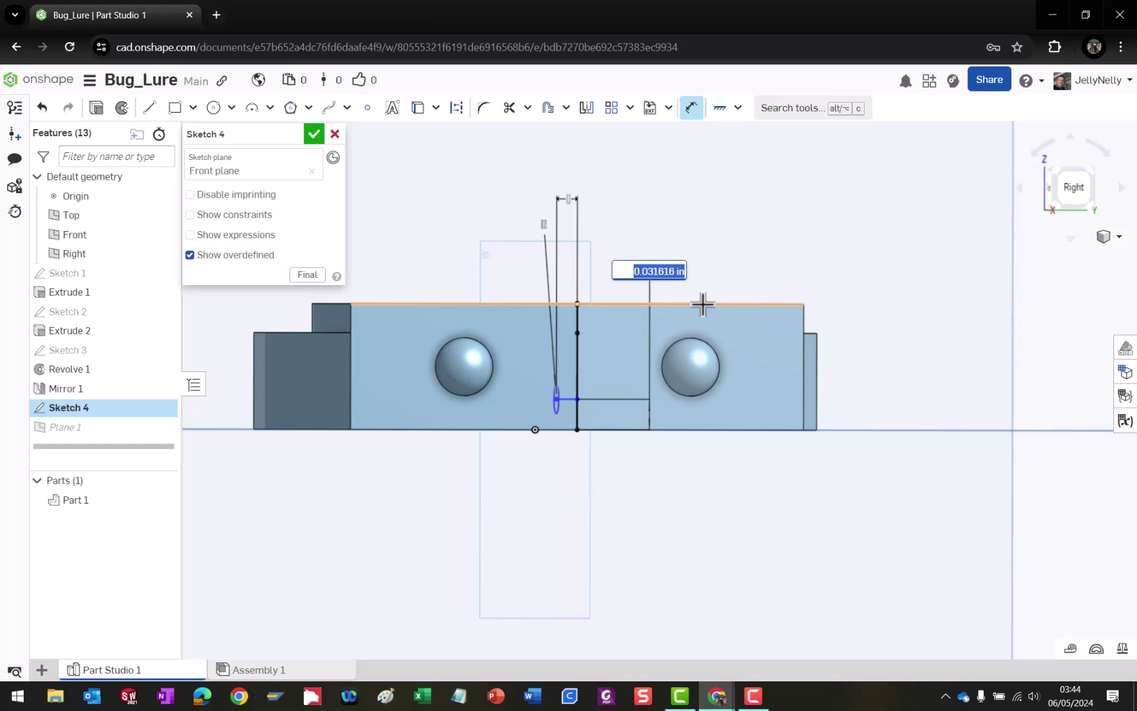
{"action": "key", "text": "Return"}
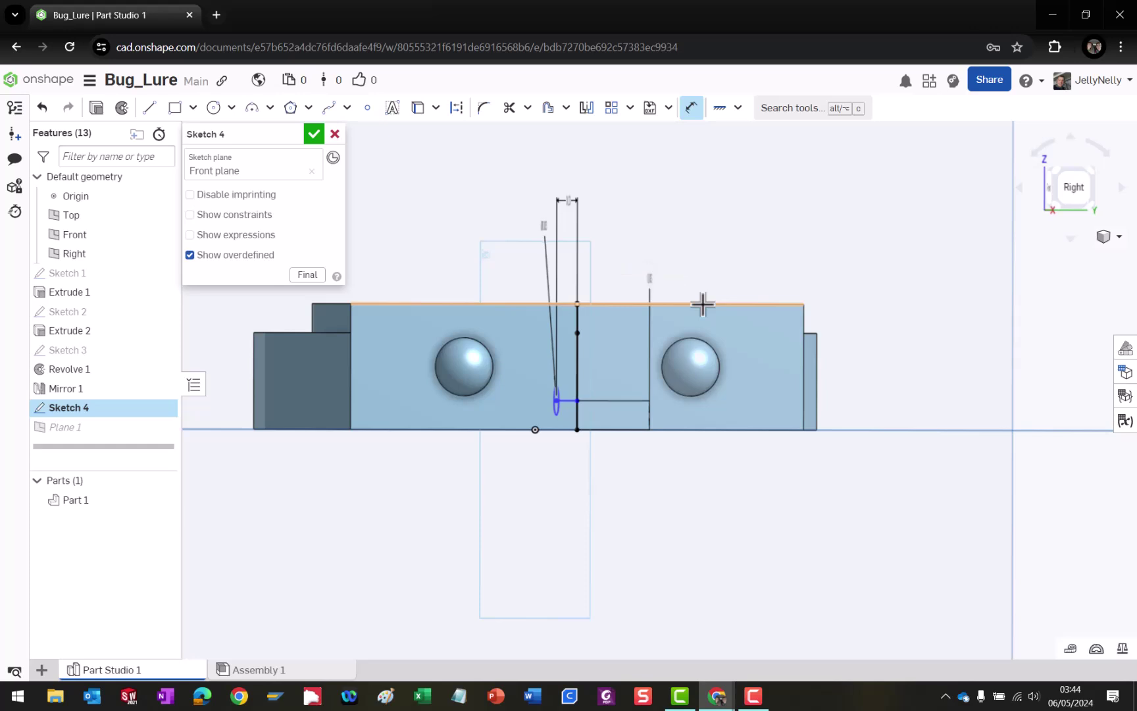
Drag the line and circle off the end face and make the line's free endpoint coincident with the face's vertical centre line.
{"action": "right_click_drag", "start_coordinate": [485, 459], "coordinate": [527, 478]}
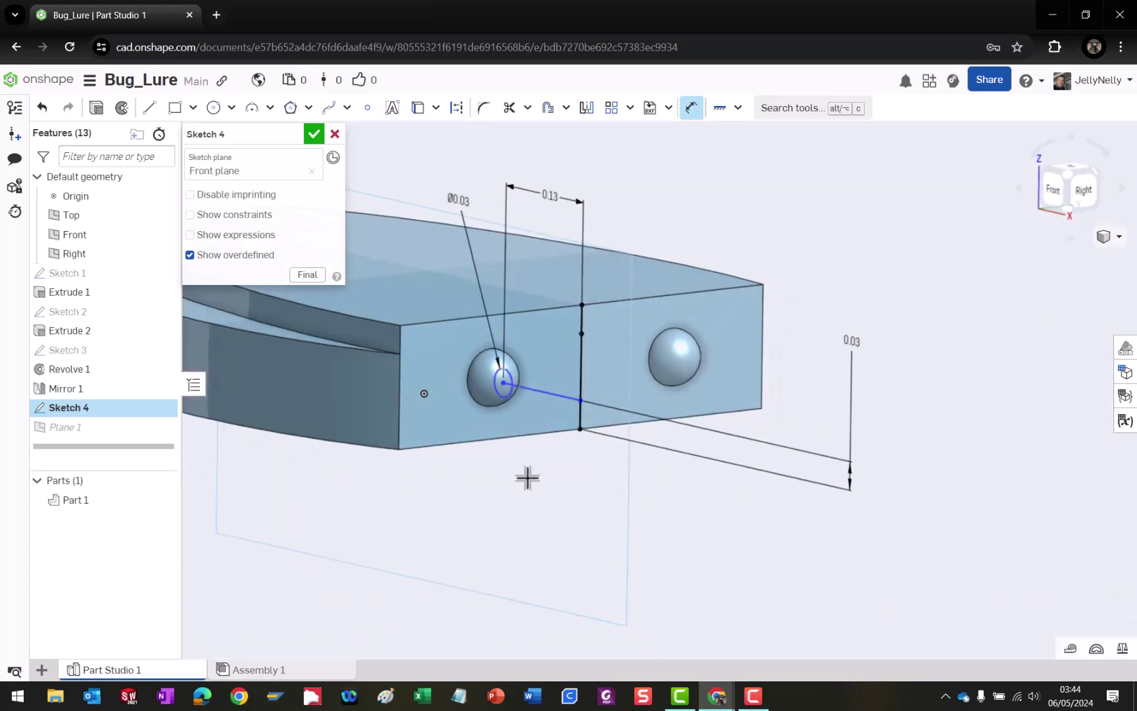
{"action": "key", "text": "Escape"}
{"action": "mouse_move", "coordinate": [565, 395]}
{"action": "left_mouse_down"}
{"action": "mouse_move", "coordinate": [540, 373]}
{"action": "mouse_move", "coordinate": [574, 403]}
{"action": "mouse_move", "coordinate": [605, 366]}
{"action": "mouse_move", "coordinate": [527, 396]}
{"action": "mouse_move", "coordinate": [556, 419]}
{"action": "left_mouse_up"}
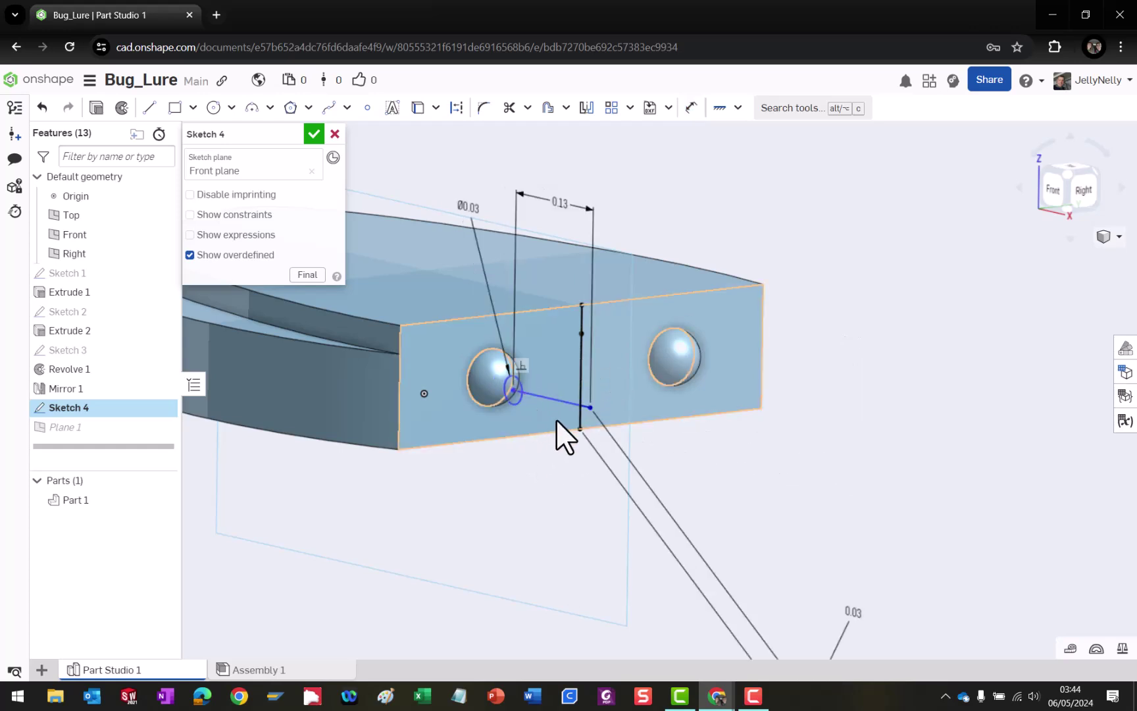
{"action": "right_click", "coordinate": [577, 384]}
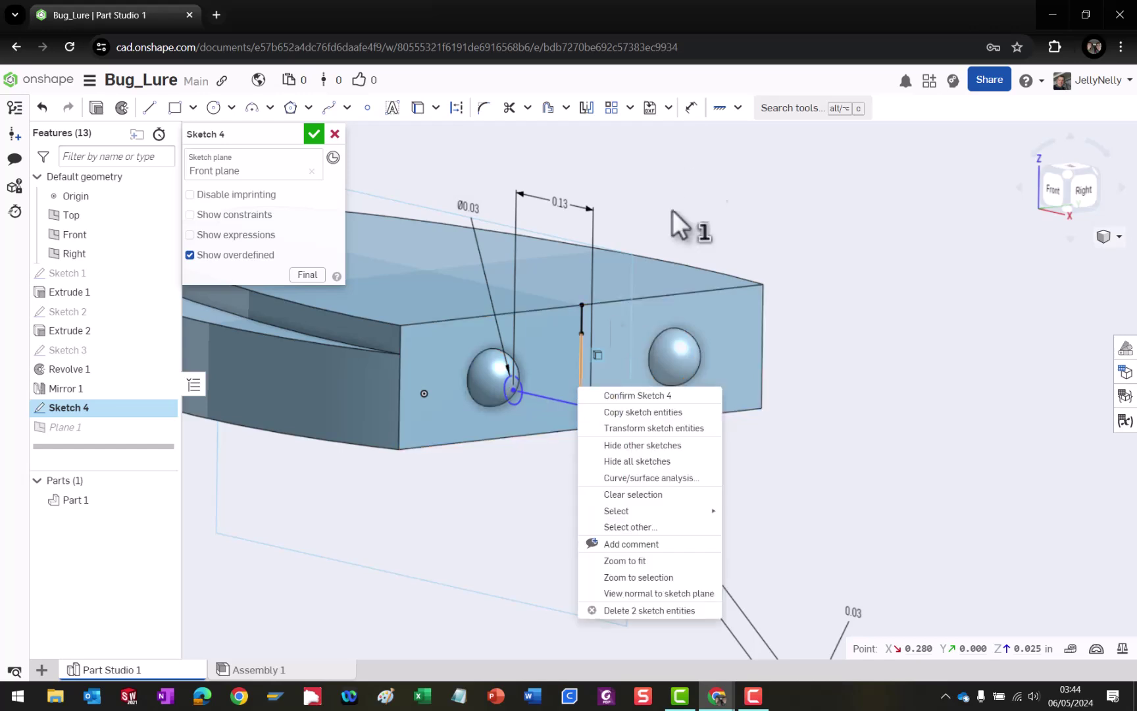
{"action": "key", "text": "Escape"}
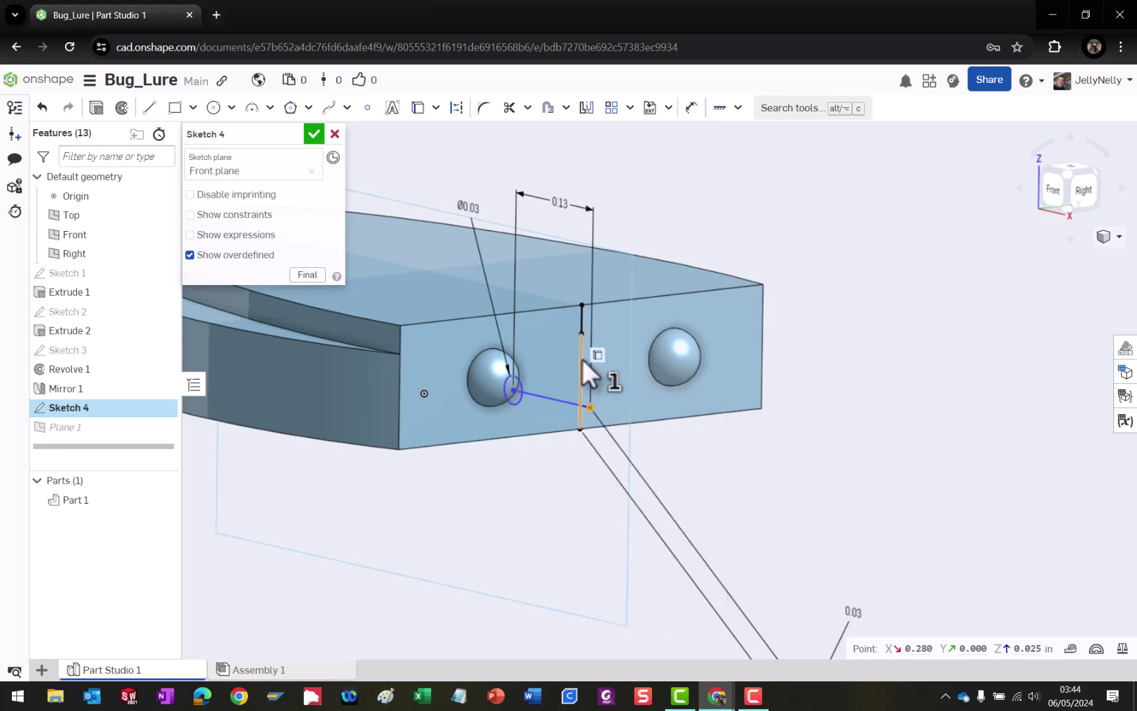
{"action": "left_click", "coordinate": [580, 374]}
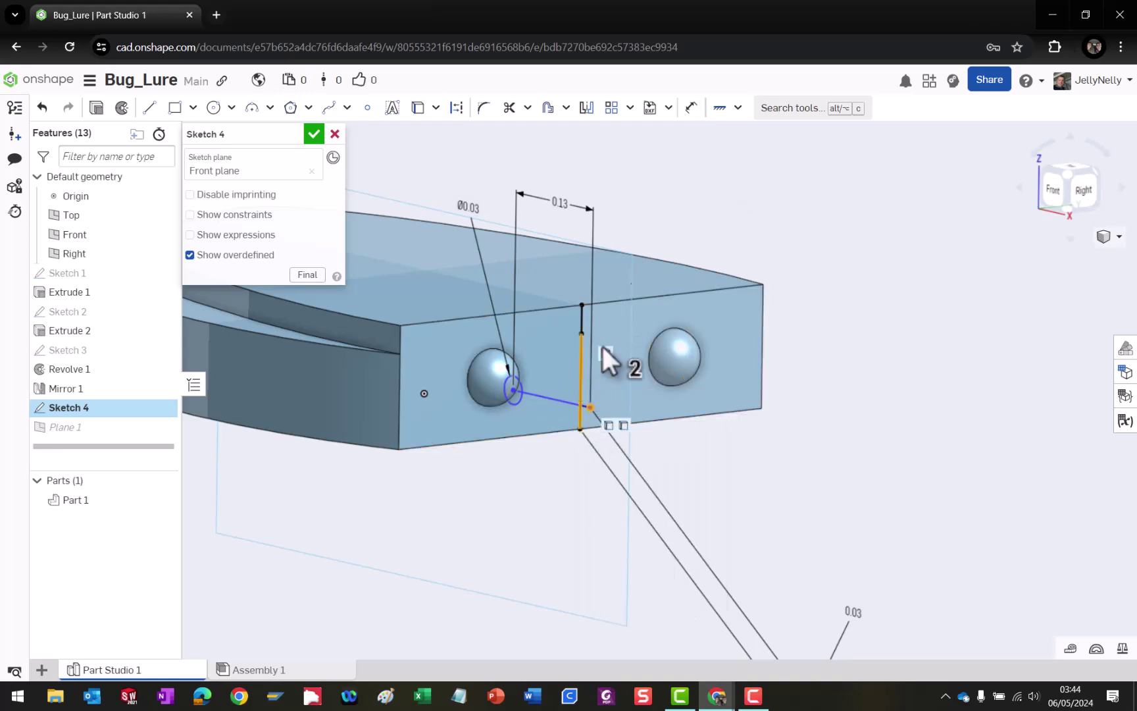
{"action": "left_click", "coordinate": [738, 108]}
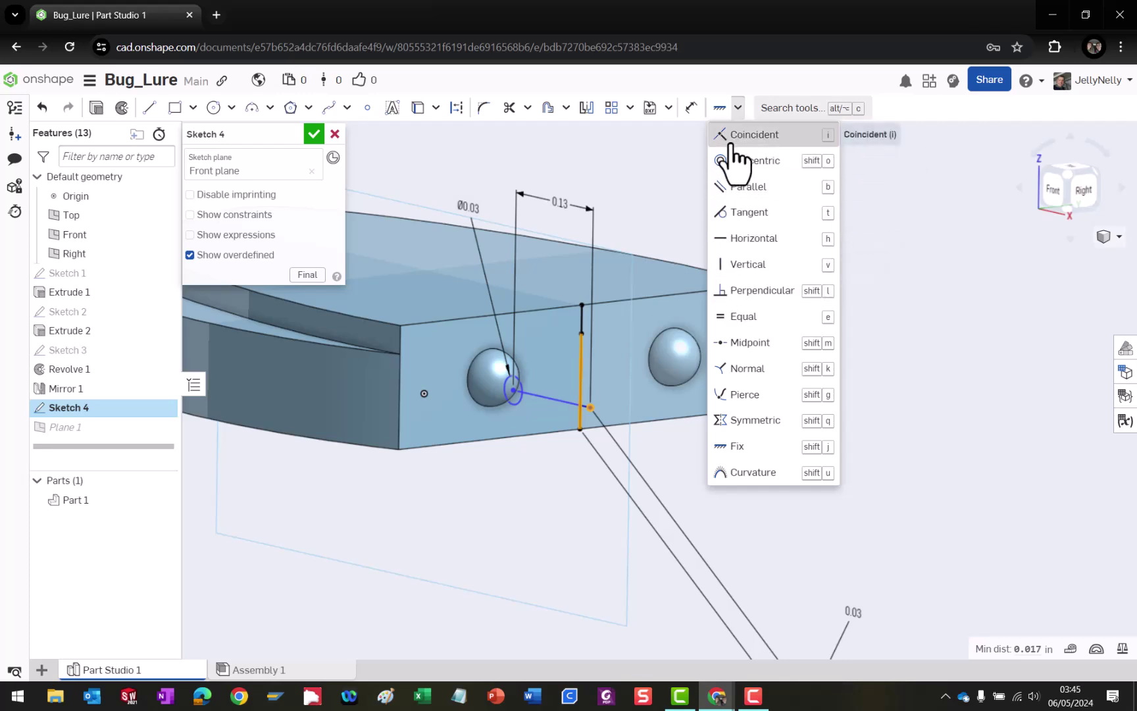
{"action": "left_click", "coordinate": [732, 135]}
{"action": "mouse_move", "coordinate": [568, 471]}
{"action": "right_mouse_down"}
{"action": "mouse_move", "coordinate": [535, 466]}
{"action": "mouse_move", "coordinate": [575, 461]}
{"action": "right_mouse_up"}
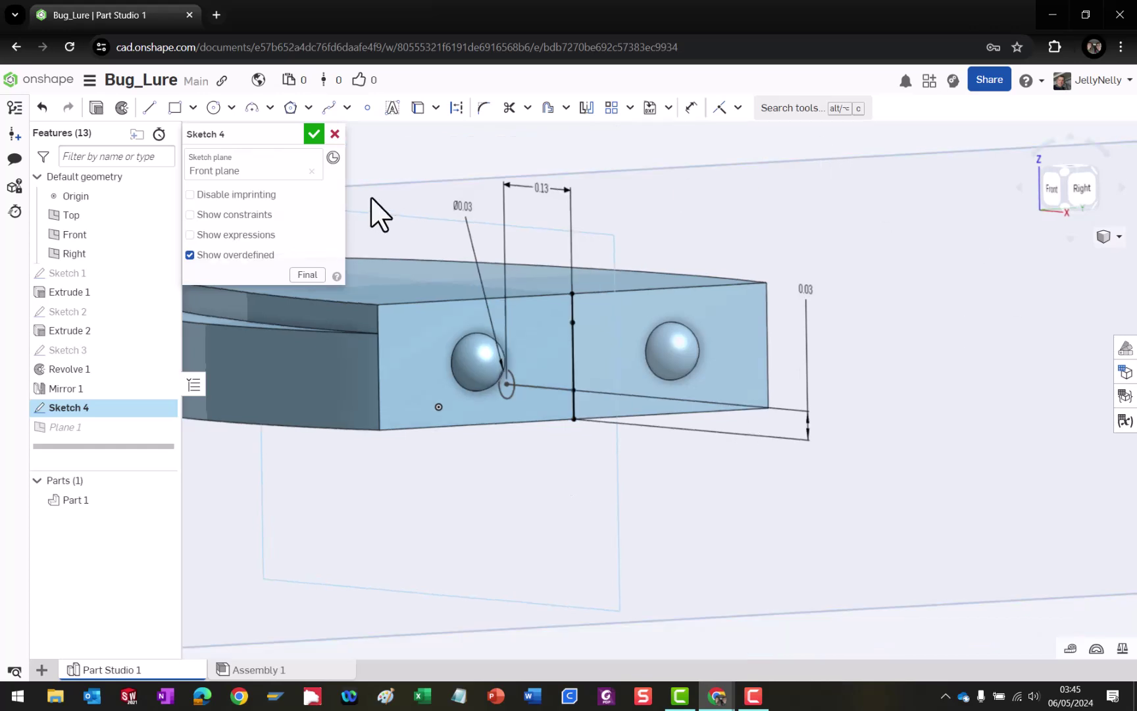
Check the circle sketch against the end-face bumps in the Right view and accept the sketch edit.
{"action": "left_click", "coordinate": [1076, 191]}
{"action": "scroll", "coordinate": [678, 379], "scroll_direction": "up", "scroll_amount": 10}
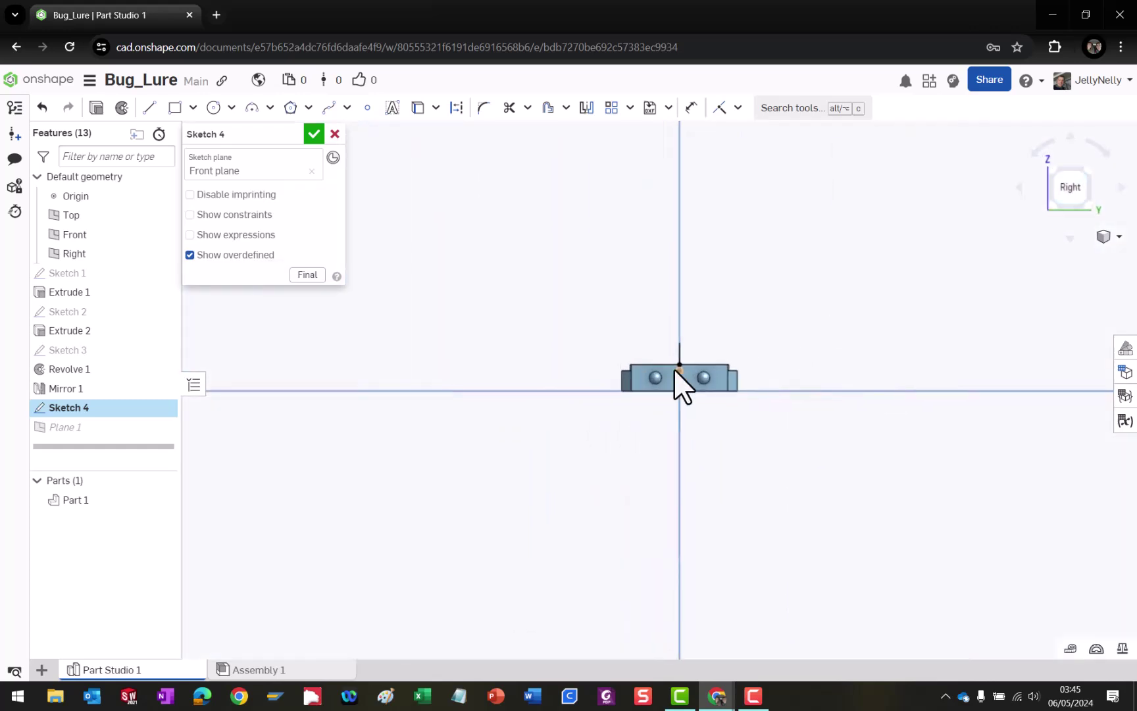
{"action": "scroll", "coordinate": [682, 376], "scroll_direction": "up", "scroll_amount": 2}
{"action": "left_click", "coordinate": [314, 133]}
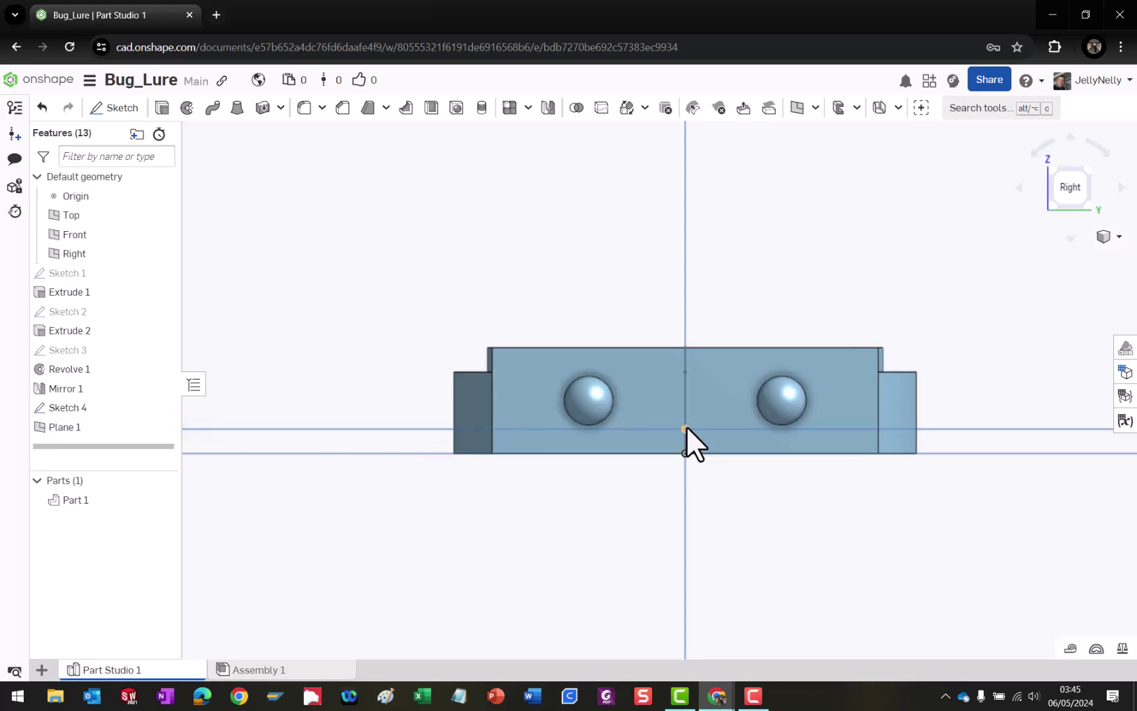
Examine where Plane 1 cuts through the body and clear the selection.
{"action": "right_click_drag", "start_coordinate": [459, 431], "coordinate": [565, 438]}
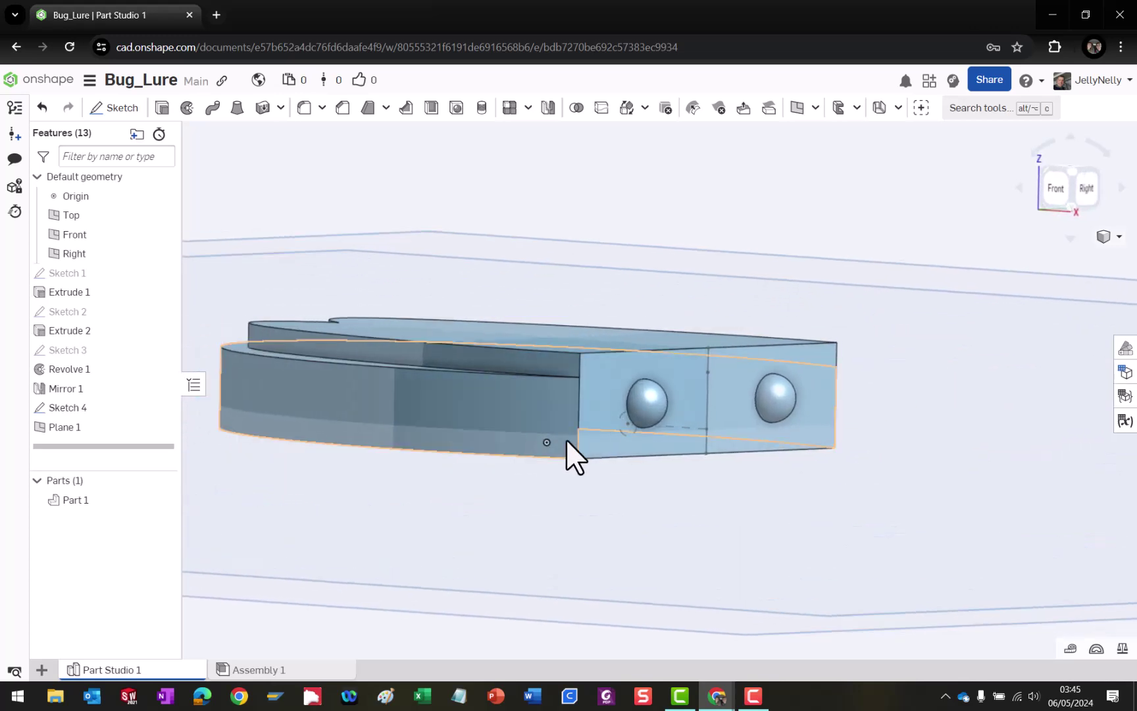
{"action": "left_click", "coordinate": [74, 425]}
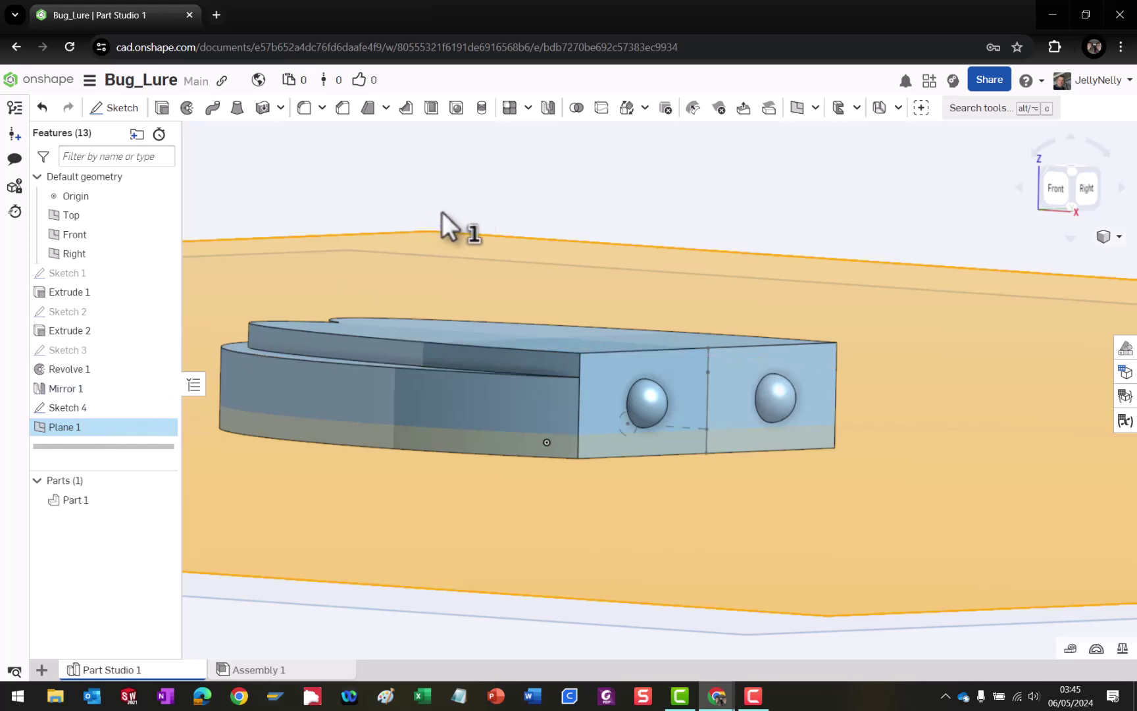
{"action": "right_click", "coordinate": [459, 212]}
{"action": "left_click", "coordinate": [494, 271]}
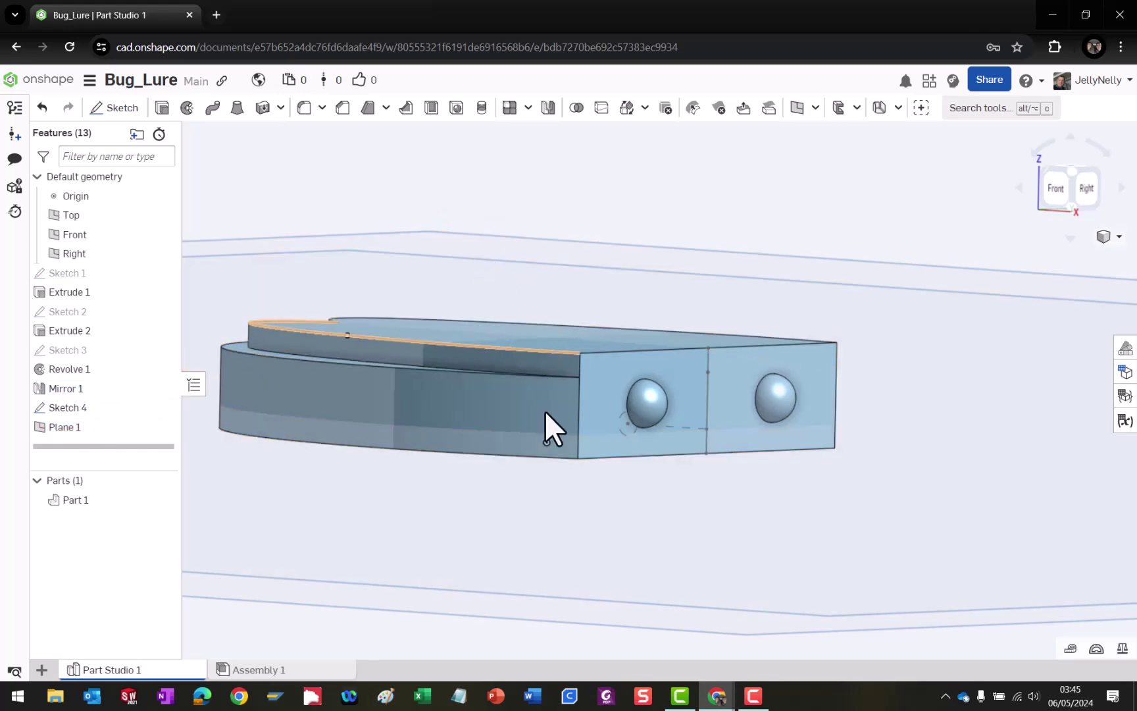
Start a new sketch on Plane 1, oriented to the Top view.
{"action": "scroll", "coordinate": [604, 492], "scroll_direction": "down", "scroll_amount": 3}
{"action": "right_click_drag", "start_coordinate": [604, 492], "coordinate": [483, 477]}
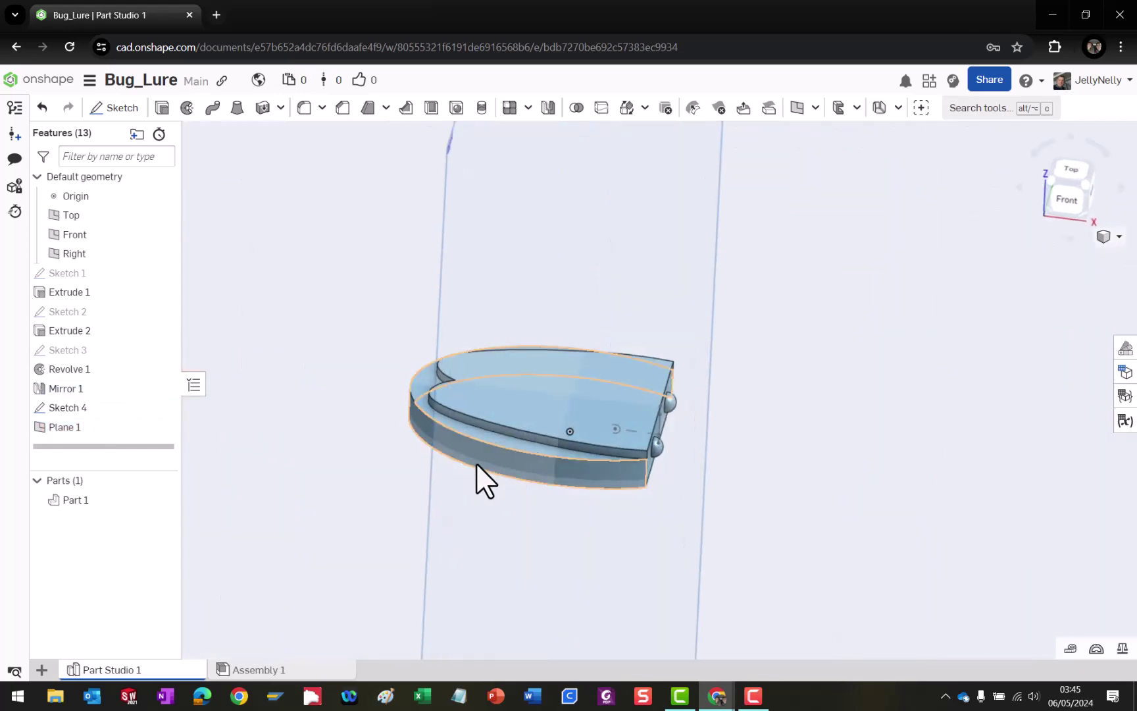
{"action": "scroll", "coordinate": [507, 487], "scroll_direction": "down", "scroll_amount": 6}
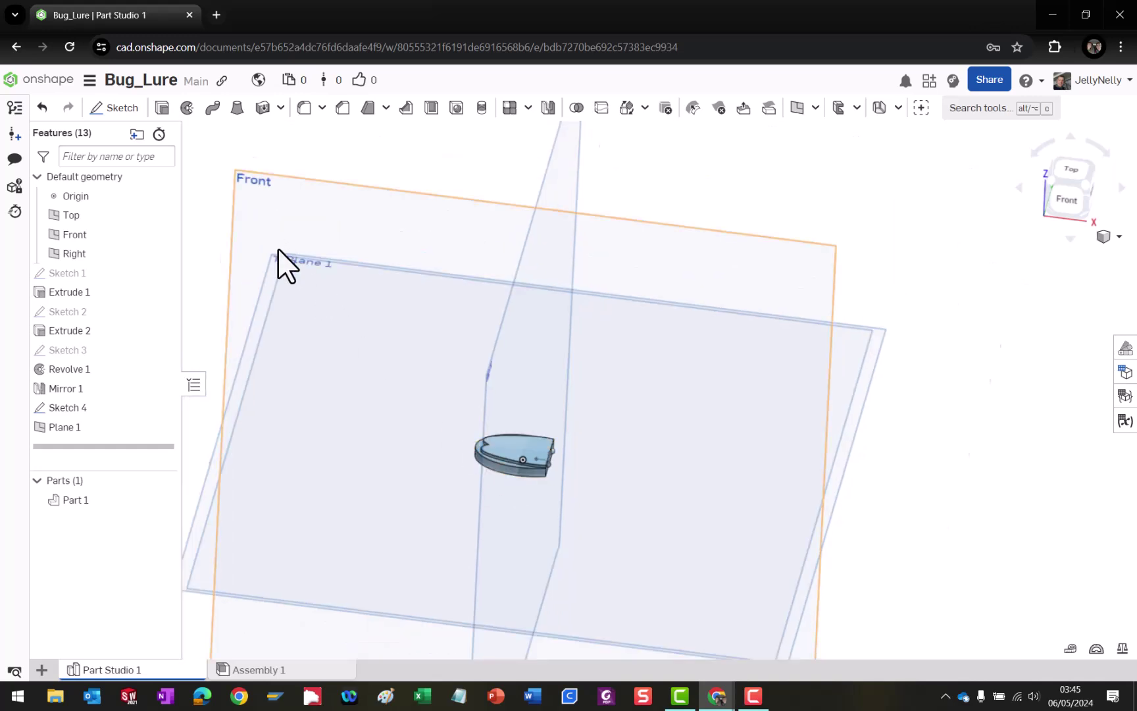
{"action": "scroll", "coordinate": [283, 250], "scroll_direction": "up", "scroll_amount": 3}
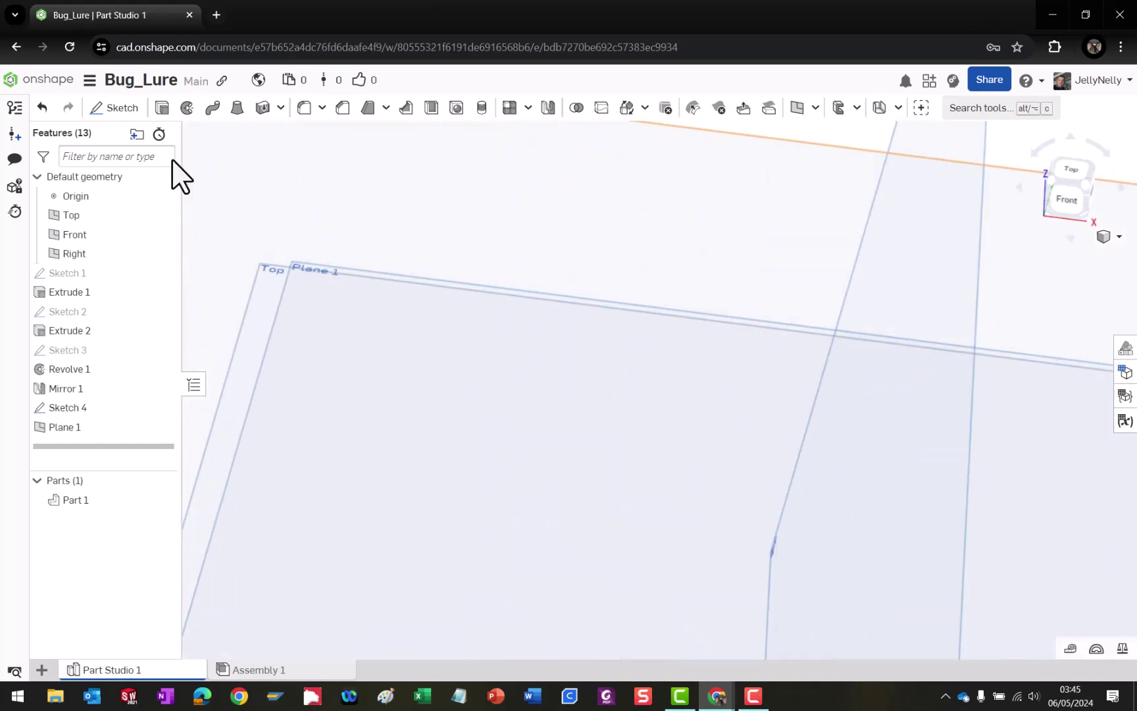
{"action": "left_click", "coordinate": [113, 109]}
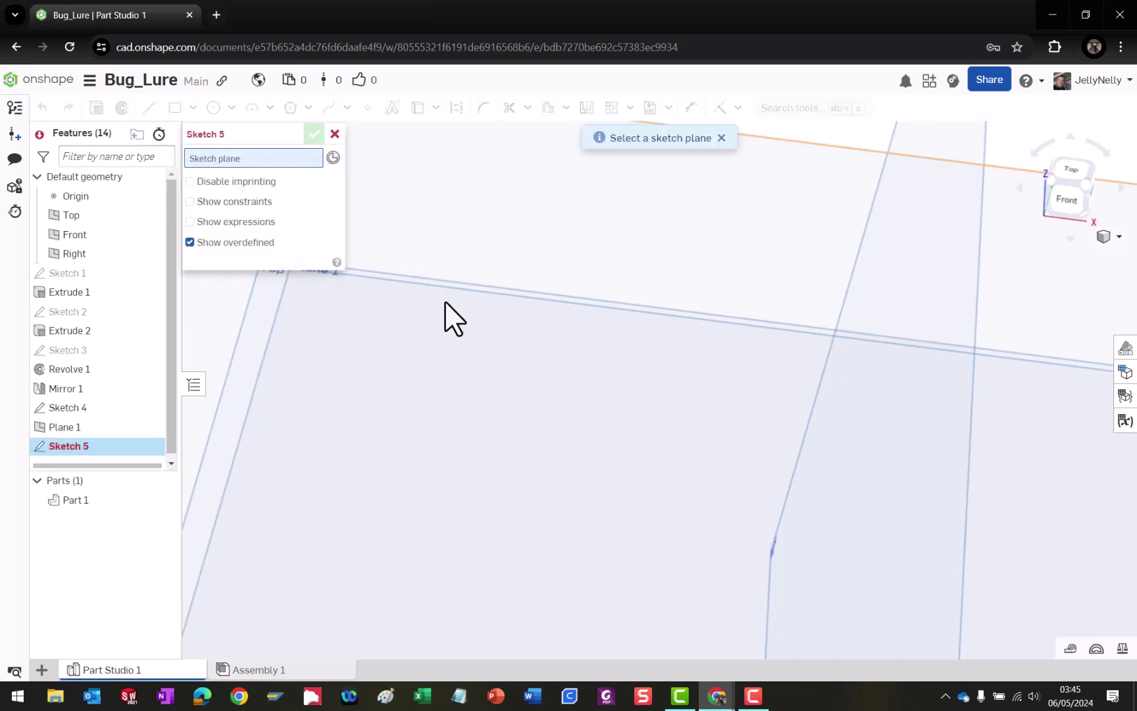
{"action": "left_click", "coordinate": [59, 426]}
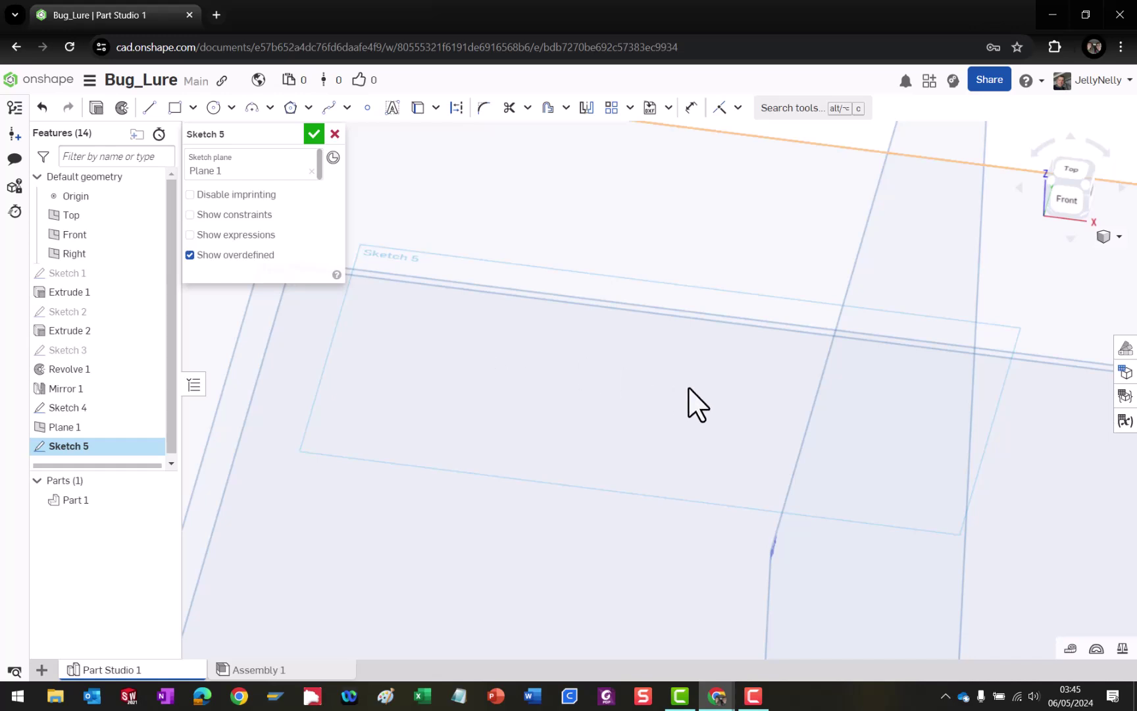
{"action": "scroll", "coordinate": [684, 388], "scroll_direction": "down", "scroll_amount": 5}
{"action": "scroll", "coordinate": [776, 519], "scroll_direction": "up", "scroll_amount": 4}
{"action": "scroll", "coordinate": [783, 536], "scroll_direction": "up", "scroll_amount": 5}
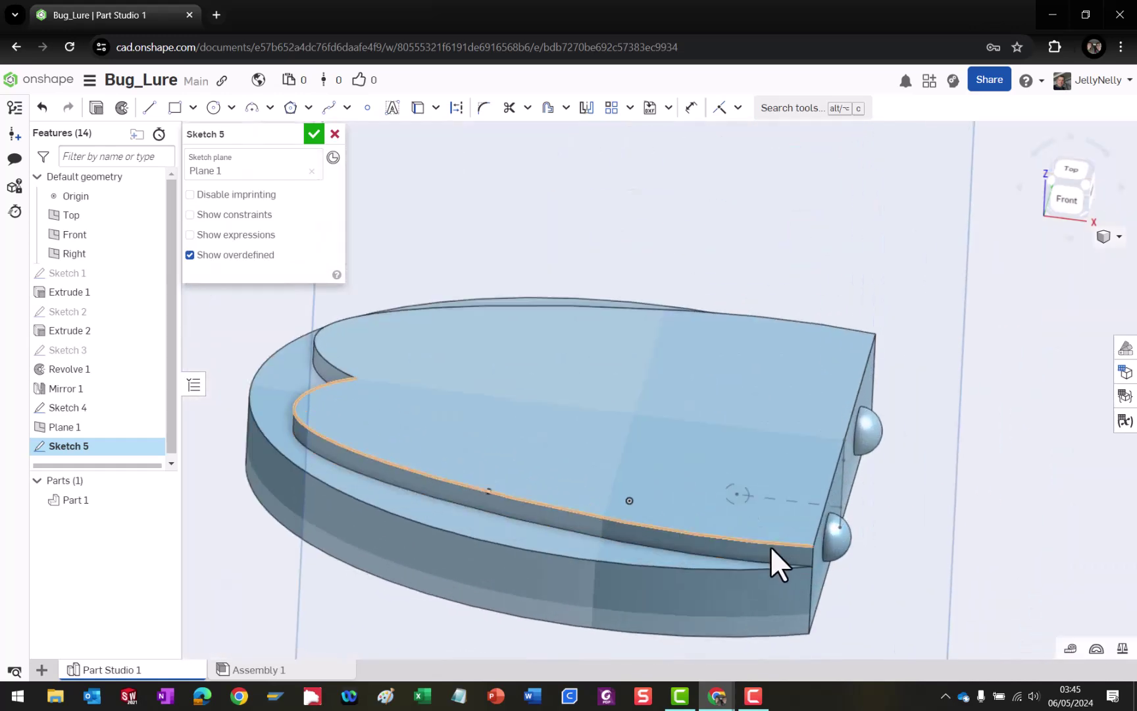
{"action": "scroll", "coordinate": [790, 546], "scroll_direction": "down", "scroll_amount": 5}
{"action": "left_click", "coordinate": [1067, 179]}
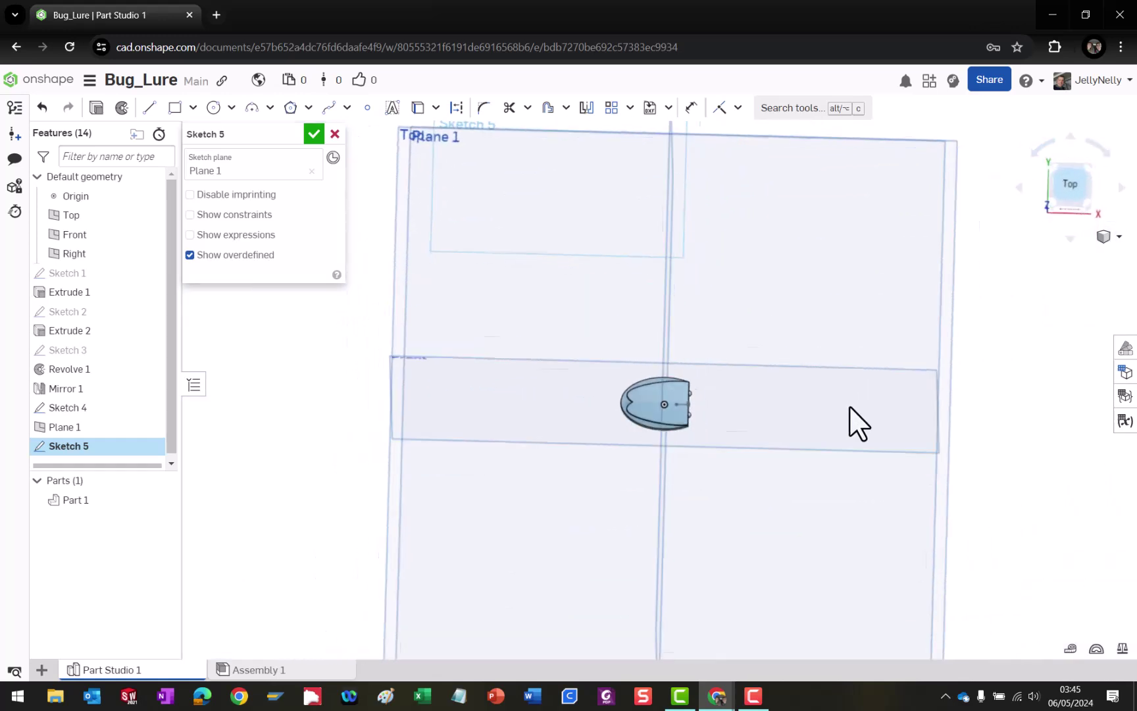
{"action": "scroll", "coordinate": [666, 421], "scroll_direction": "up", "scroll_amount": 5}
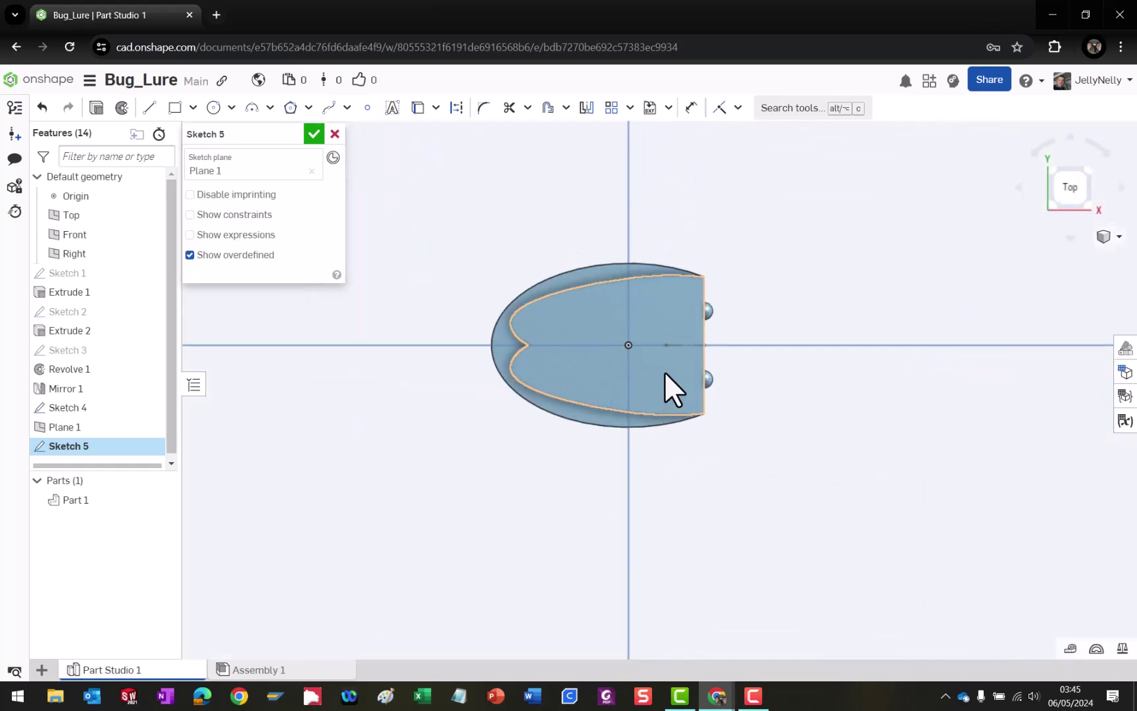
{"action": "left_click", "coordinate": [329, 109]}
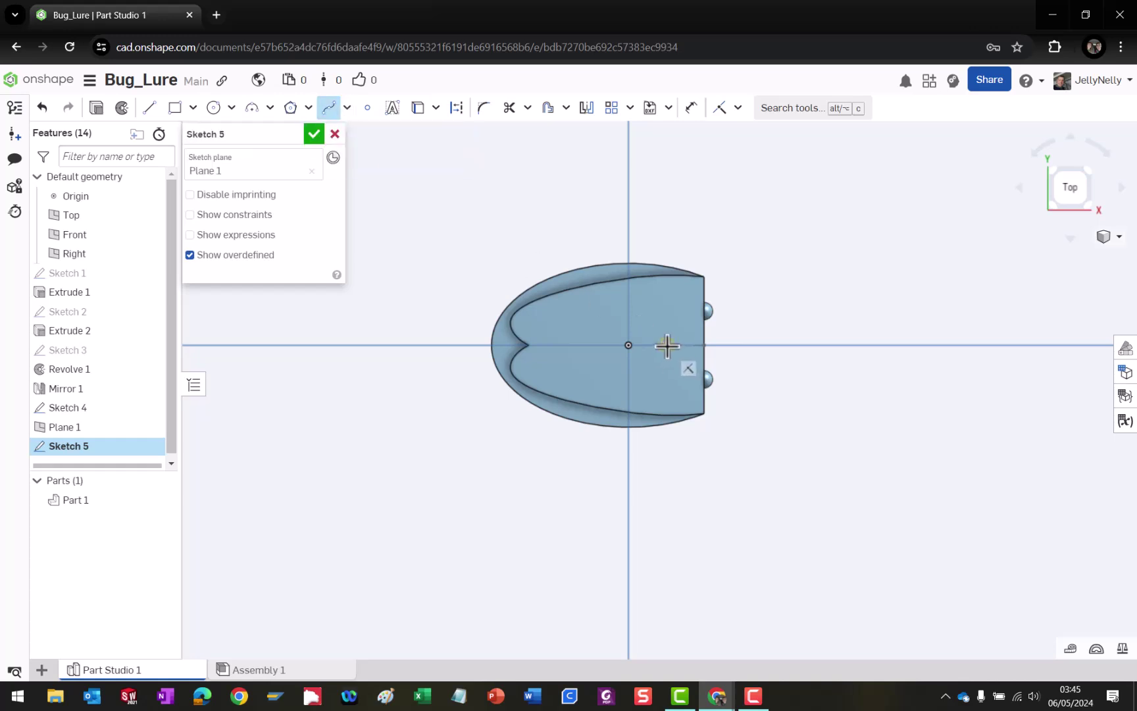
{"action": "scroll", "coordinate": [666, 344], "scroll_direction": "up", "scroll_amount": 8}
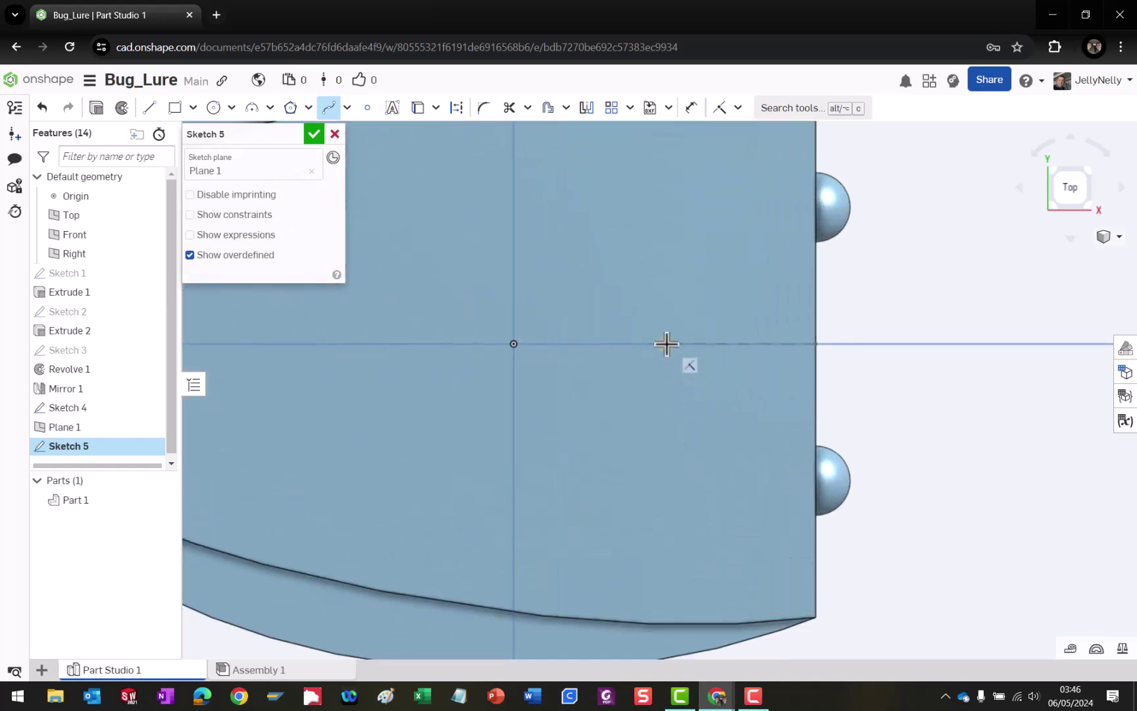
{"action": "left_click", "coordinate": [666, 344]}
{"action": "scroll", "coordinate": [669, 436], "scroll_direction": "down", "scroll_amount": 4}
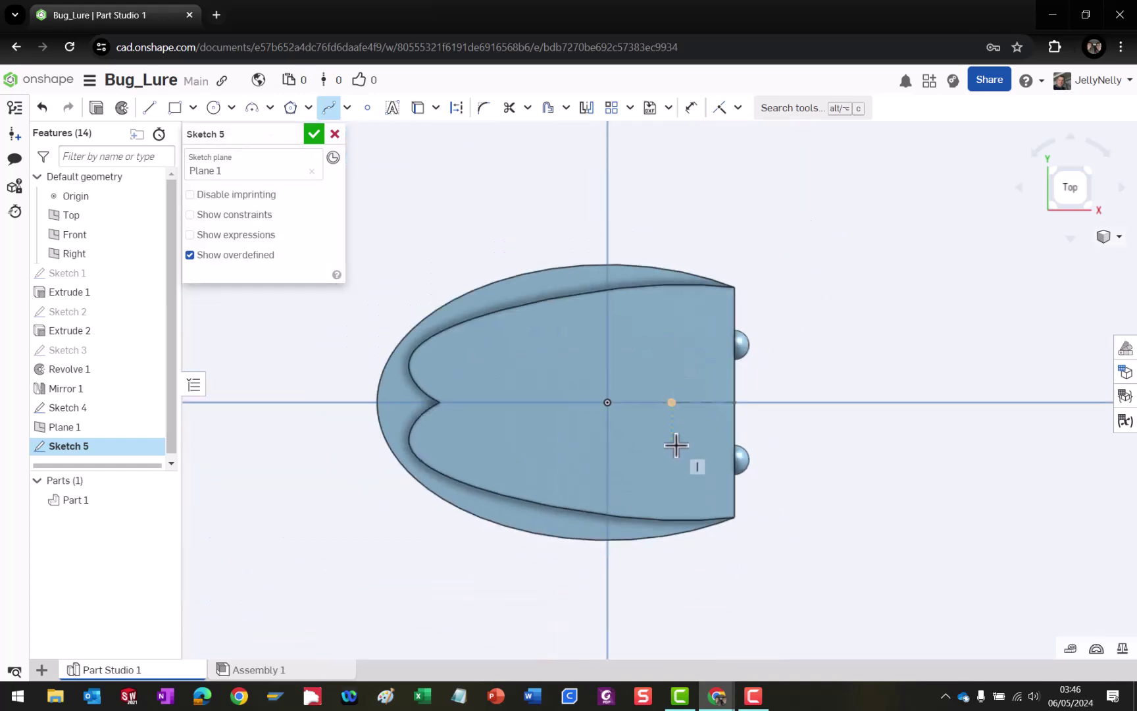
{"action": "scroll", "coordinate": [676, 451], "scroll_direction": "down", "scroll_amount": 3}
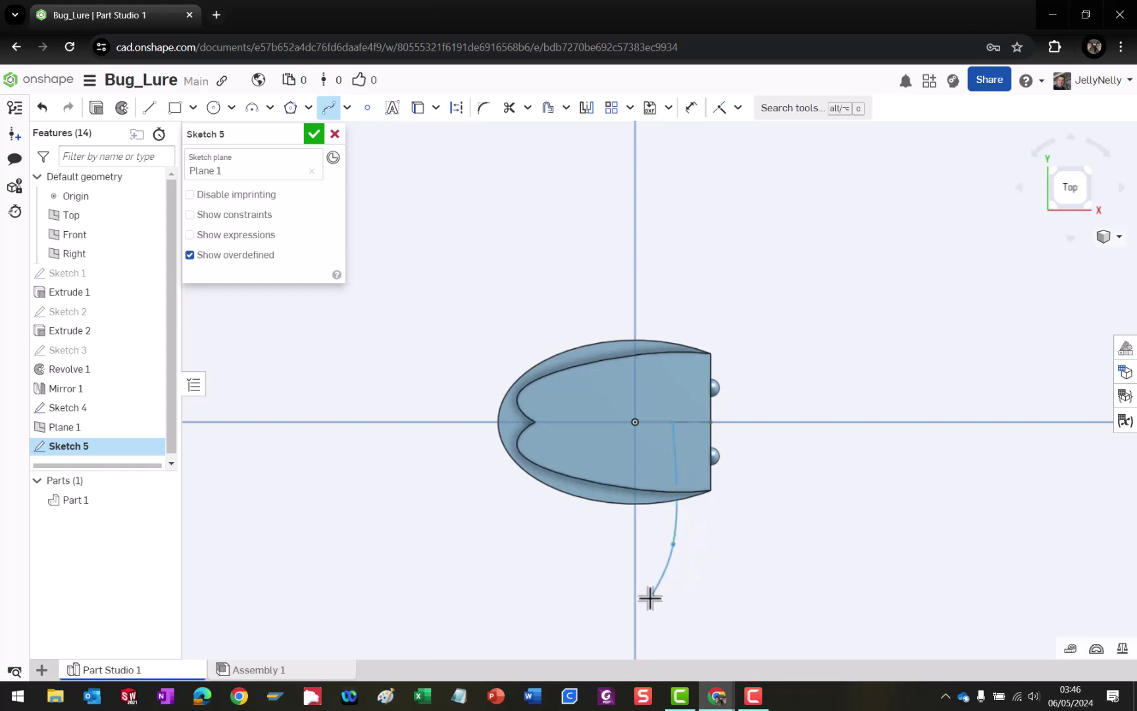
{"action": "scroll", "coordinate": [617, 617], "scroll_direction": "down", "scroll_amount": 4}
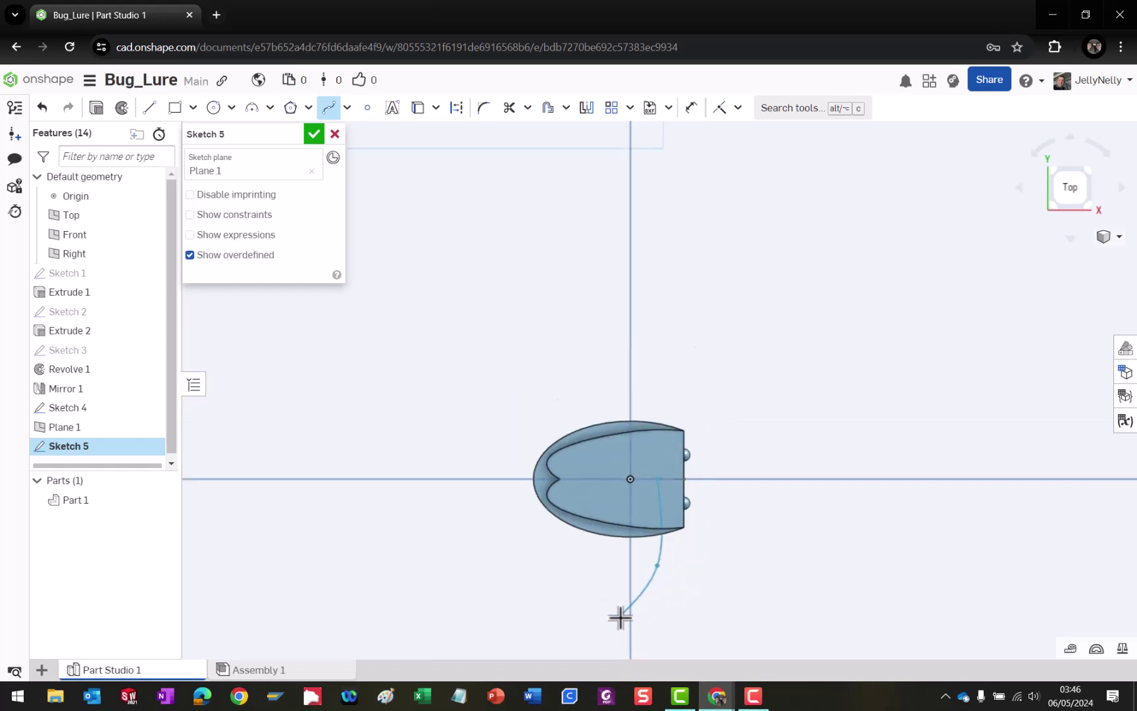
{"action": "scroll", "coordinate": [619, 616], "scroll_direction": "up", "scroll_amount": 2}
{"action": "middle_click_drag", "start_coordinate": [621, 615], "coordinate": [604, 457]}
{"action": "left_click", "coordinate": [603, 488]}
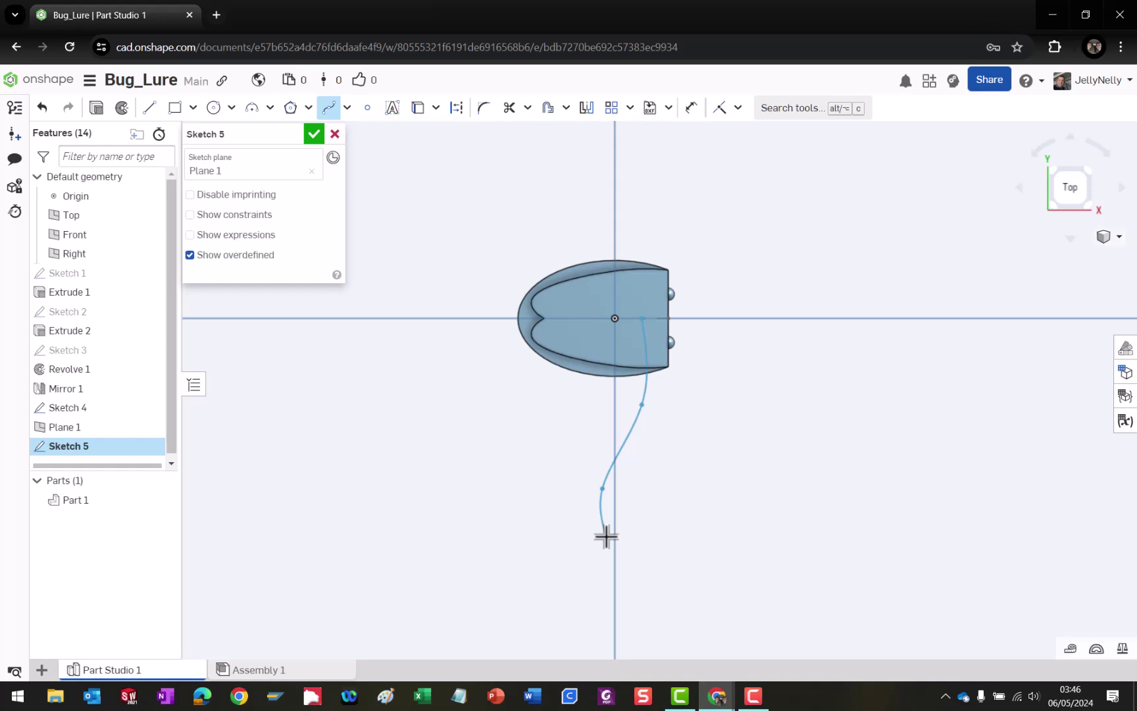
{"action": "right_click", "coordinate": [552, 523]}
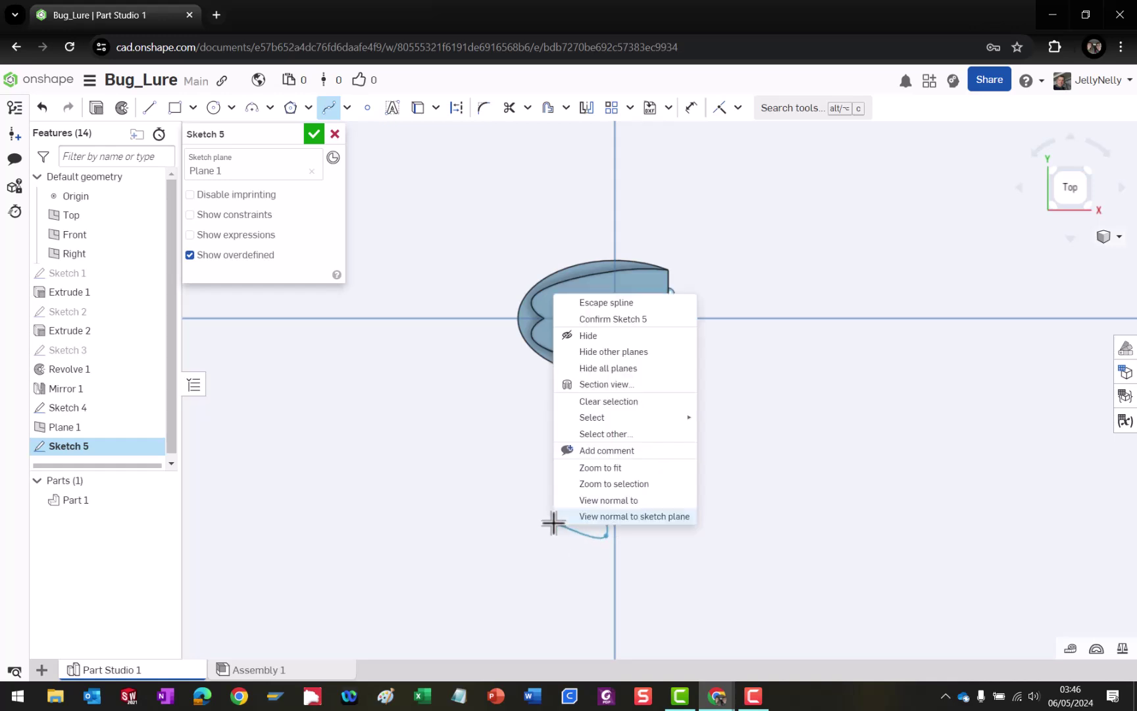
{"action": "left_click", "coordinate": [582, 303]}
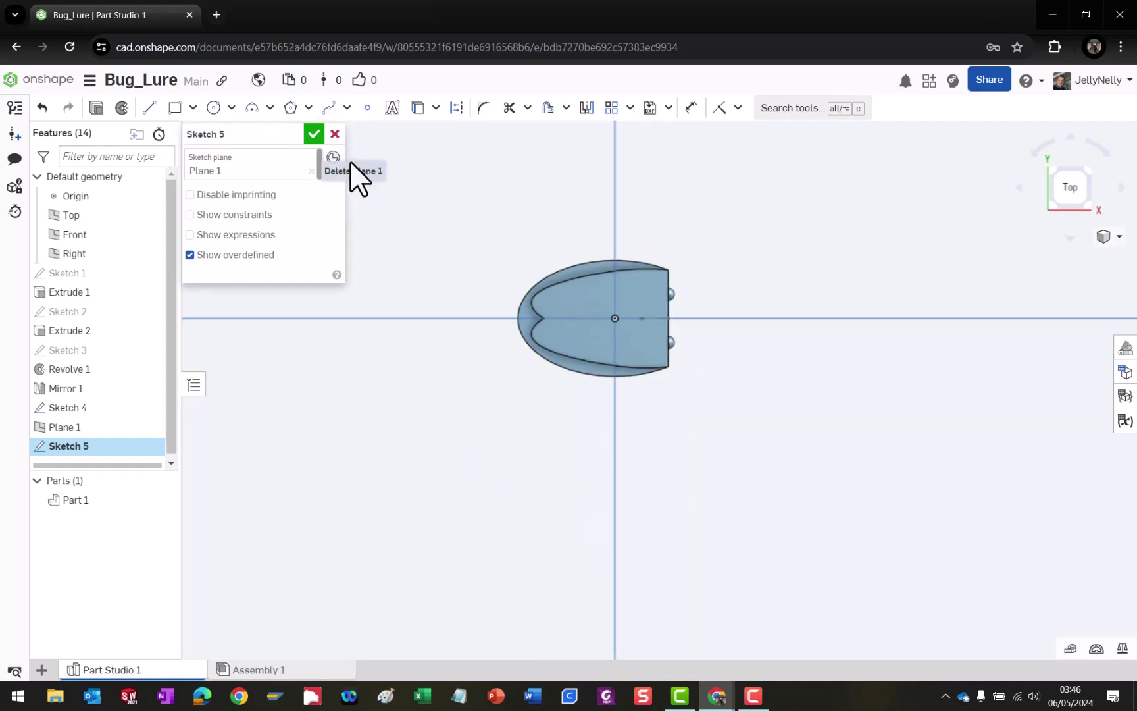
Draw an S-shaped spline through five points, starting at the circle's centre and running out past the body's long side.
{"action": "left_click", "coordinate": [329, 107]}
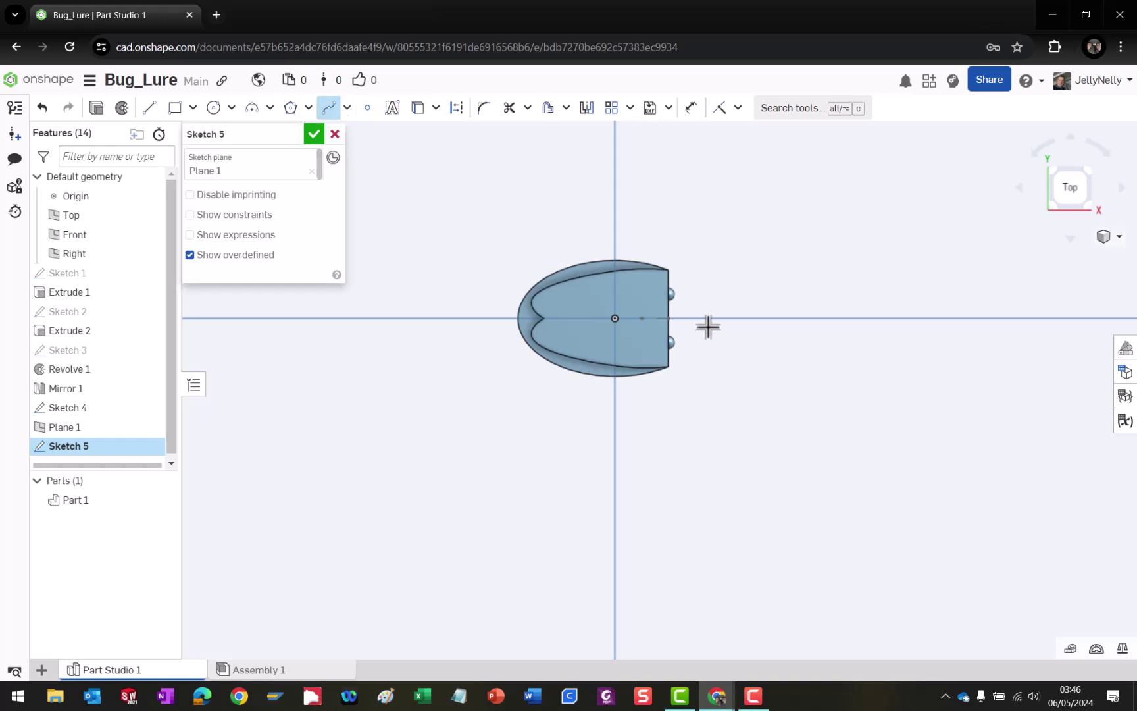
{"action": "left_click", "coordinate": [642, 318]}
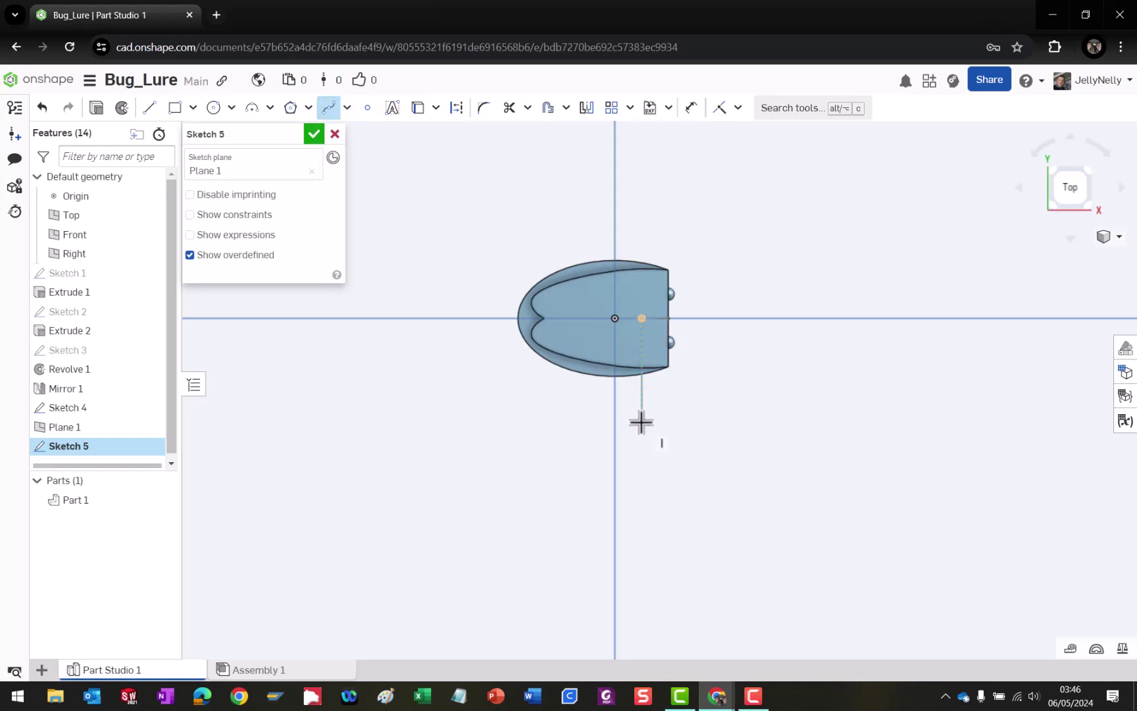
{"action": "left_click", "coordinate": [642, 424]}
{"action": "left_click", "coordinate": [623, 473]}
{"action": "left_click", "coordinate": [601, 524]}
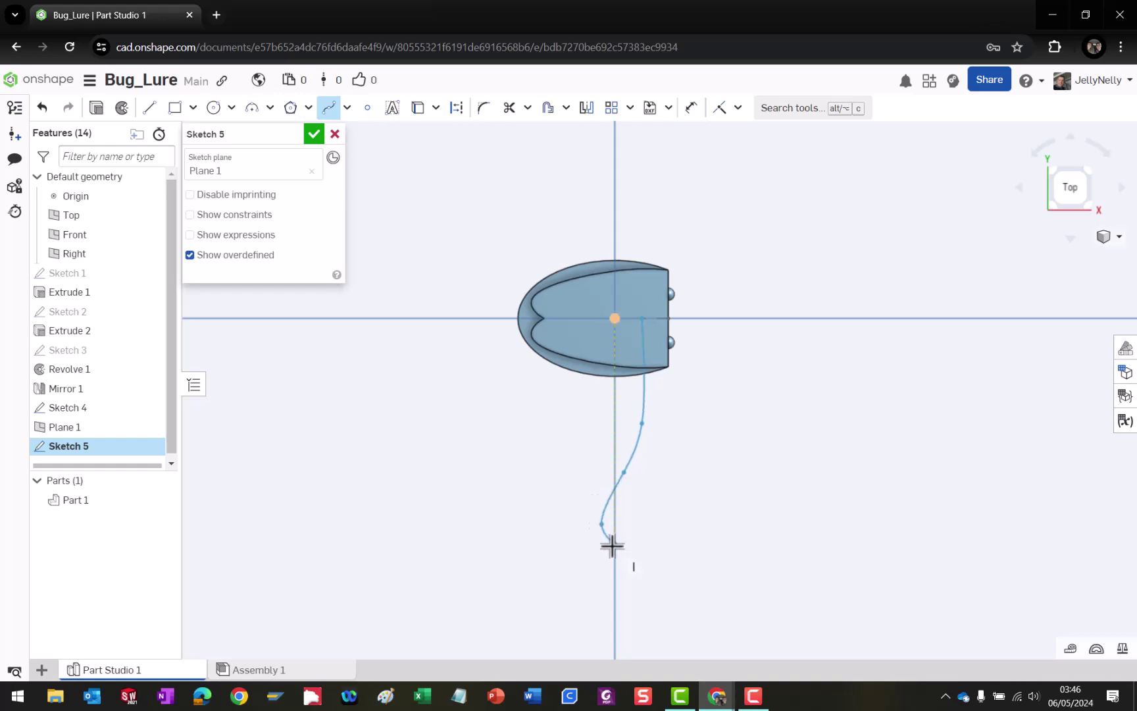
{"action": "left_click", "coordinate": [626, 564]}
{"action": "key", "text": "Escape"}
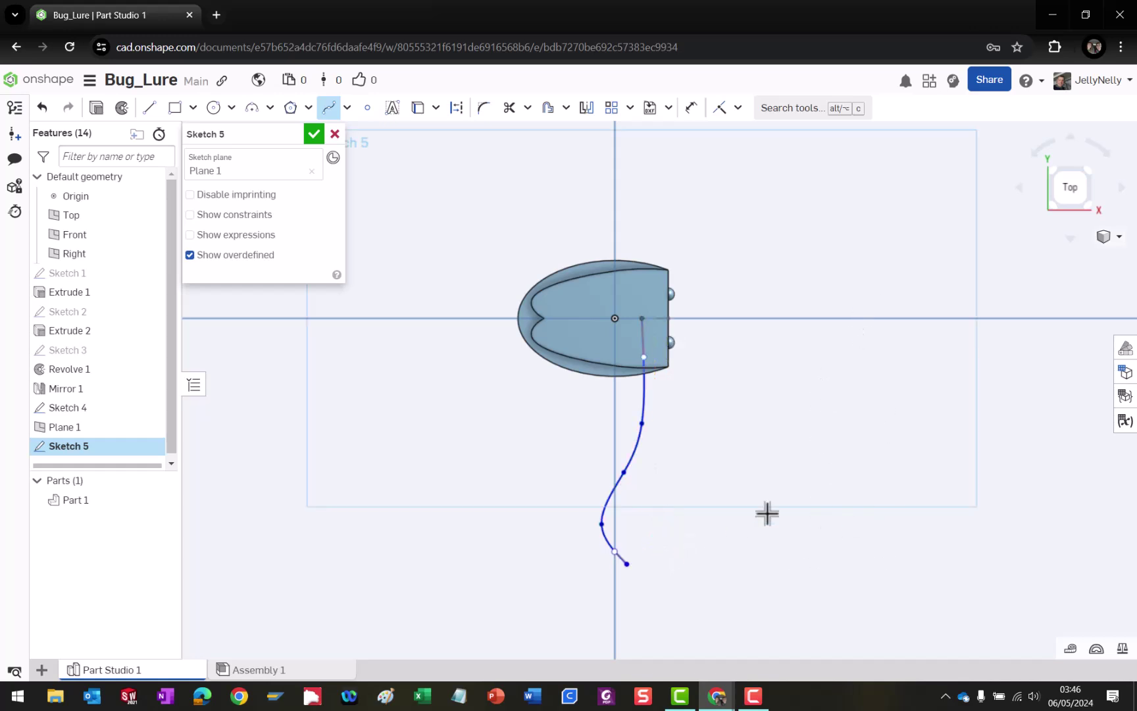
Reshape the spline by nudging its second point toward the body and shifting its third point toward the body's rounded end.
{"action": "left_click", "coordinate": [624, 471]}
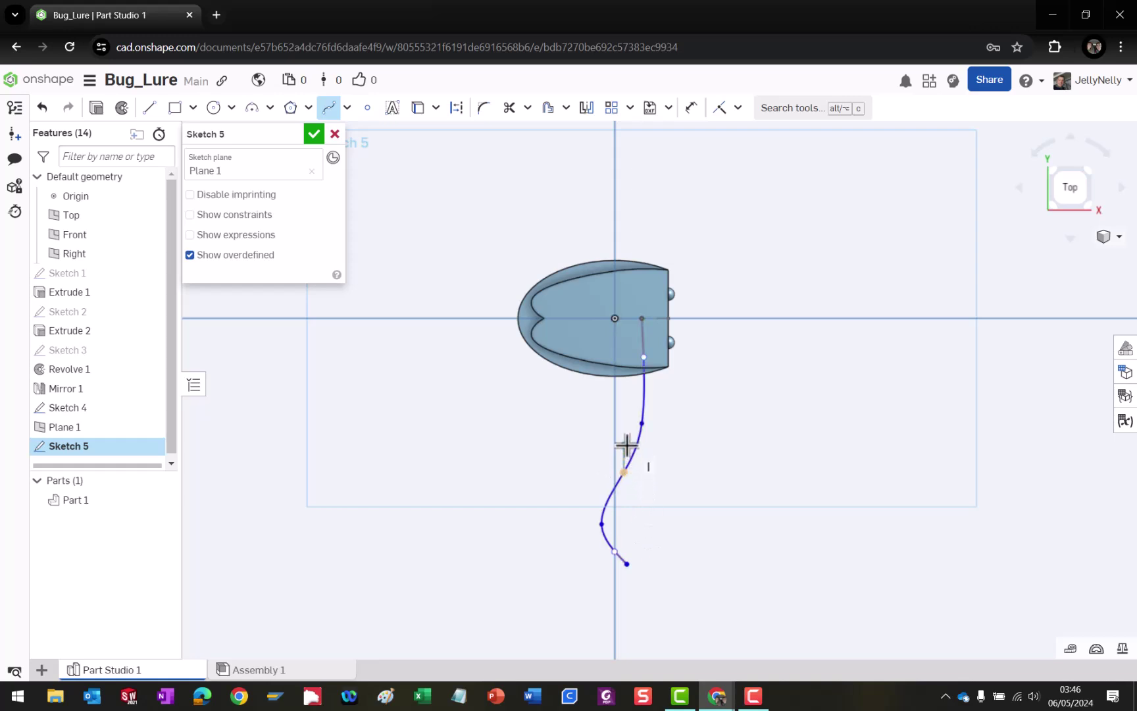
{"action": "key", "text": "Escape"}
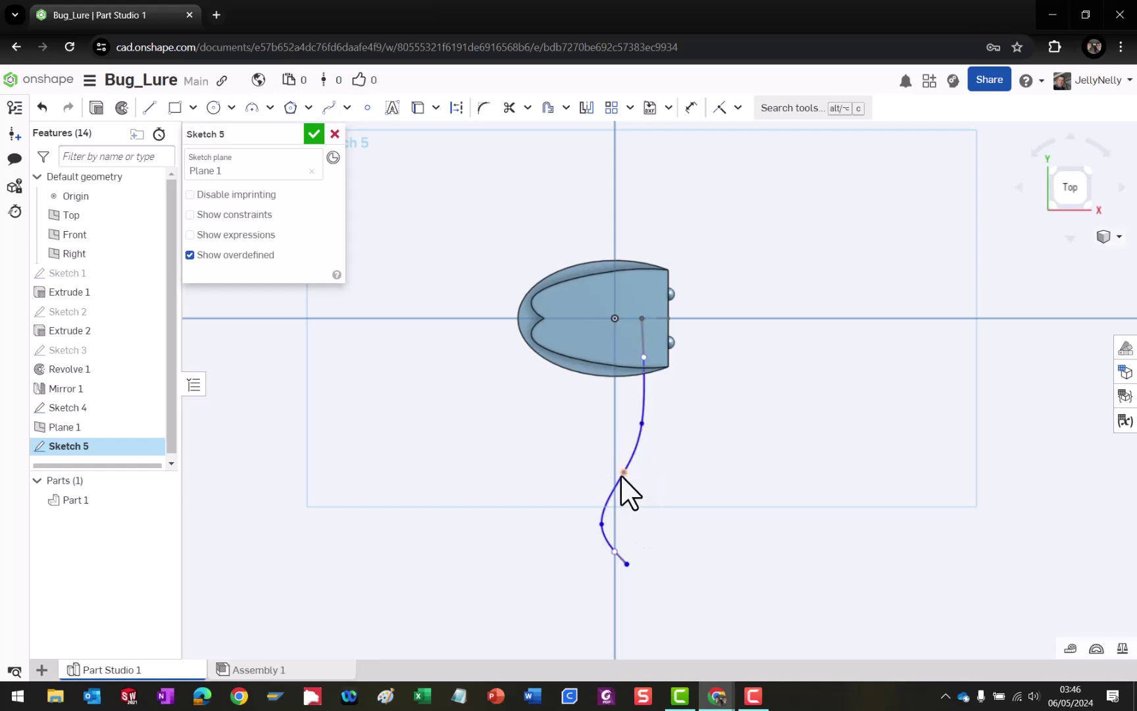
{"action": "mouse_move", "coordinate": [621, 473]}
{"action": "left_mouse_down"}
{"action": "mouse_move", "coordinate": [629, 452]}
{"action": "mouse_move", "coordinate": [634, 472]}
{"action": "mouse_move", "coordinate": [622, 471]}
{"action": "left_mouse_up"}
{"action": "left_click_drag", "start_coordinate": [641, 419], "coordinate": [641, 422]}
{"action": "mouse_move", "coordinate": [641, 423]}
{"action": "left_mouse_down"}
{"action": "mouse_move", "coordinate": [627, 421]}
{"action": "mouse_move", "coordinate": [643, 425]}
{"action": "left_mouse_up"}
{"action": "left_click_drag", "start_coordinate": [630, 464], "coordinate": [605, 465]}
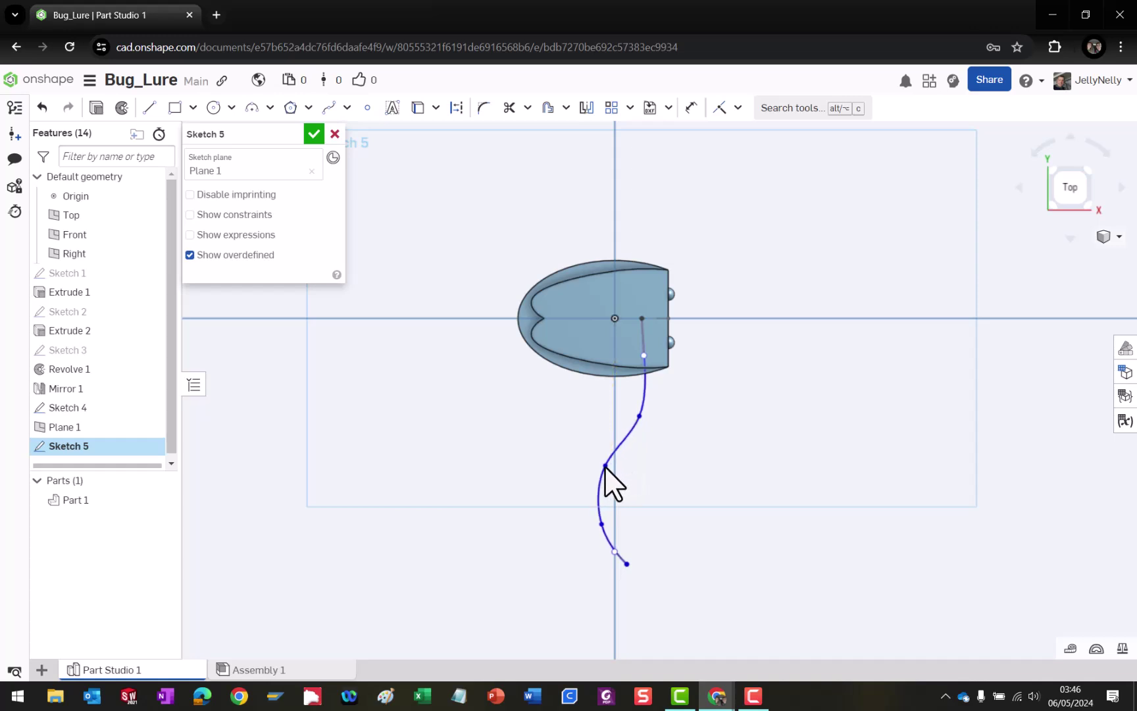
Try to delete the spline's free end point and clear the selection.
{"action": "left_click", "coordinate": [626, 564]}
{"action": "key", "text": "Delete"}
{"action": "right_click", "coordinate": [627, 565]}
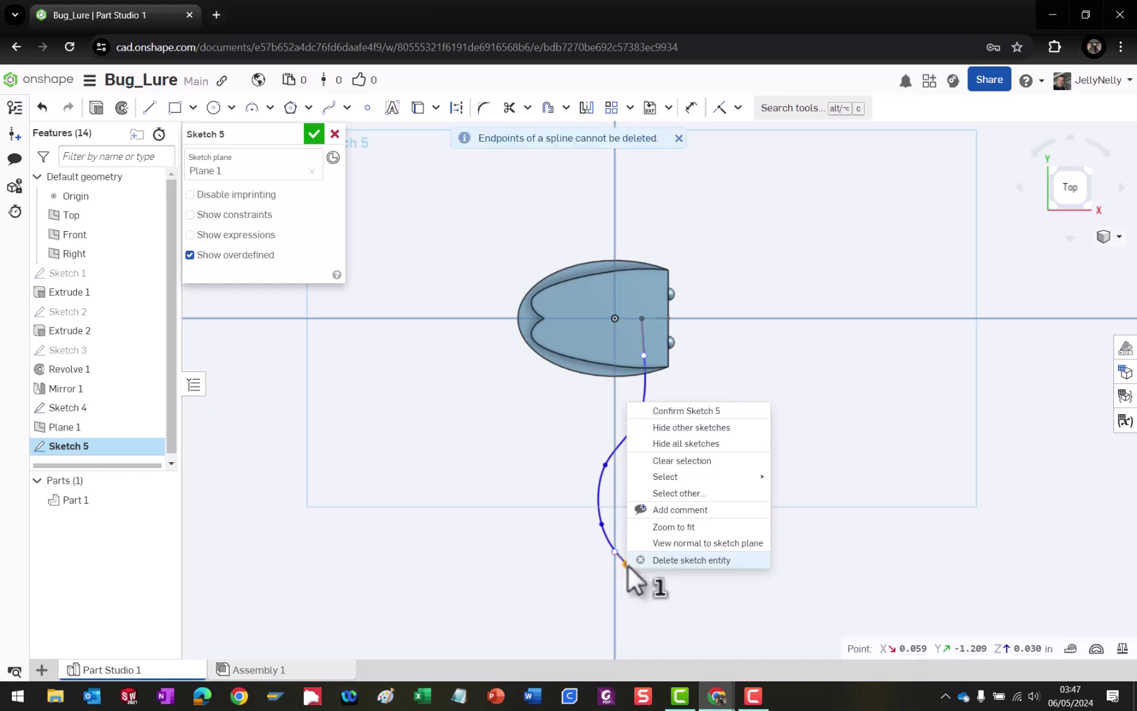
{"action": "left_click", "coordinate": [585, 549]}
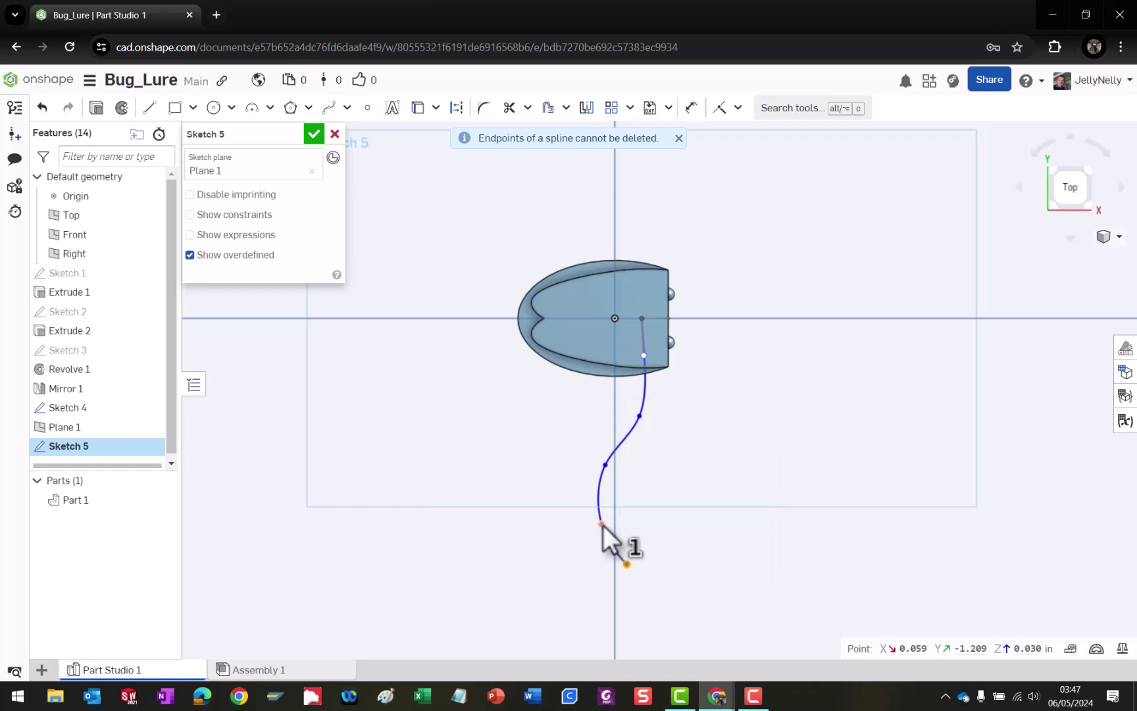
{"action": "left_click", "coordinate": [615, 550]}
{"action": "left_click", "coordinate": [593, 555]}
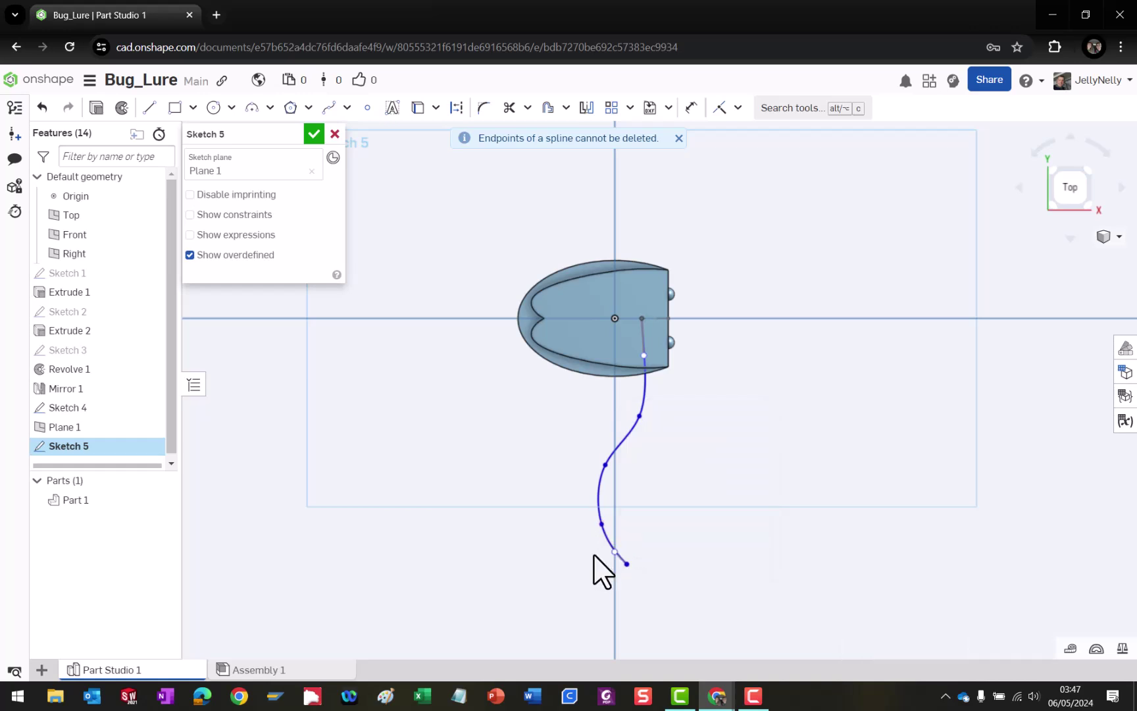
Reduce the spline to three points with its free end nearer the body, bow its curve toward the body's rounded end, and confirm the sketch.
{"action": "left_click_drag", "start_coordinate": [626, 563], "coordinate": [643, 497]}
{"action": "left_click", "coordinate": [605, 464]}
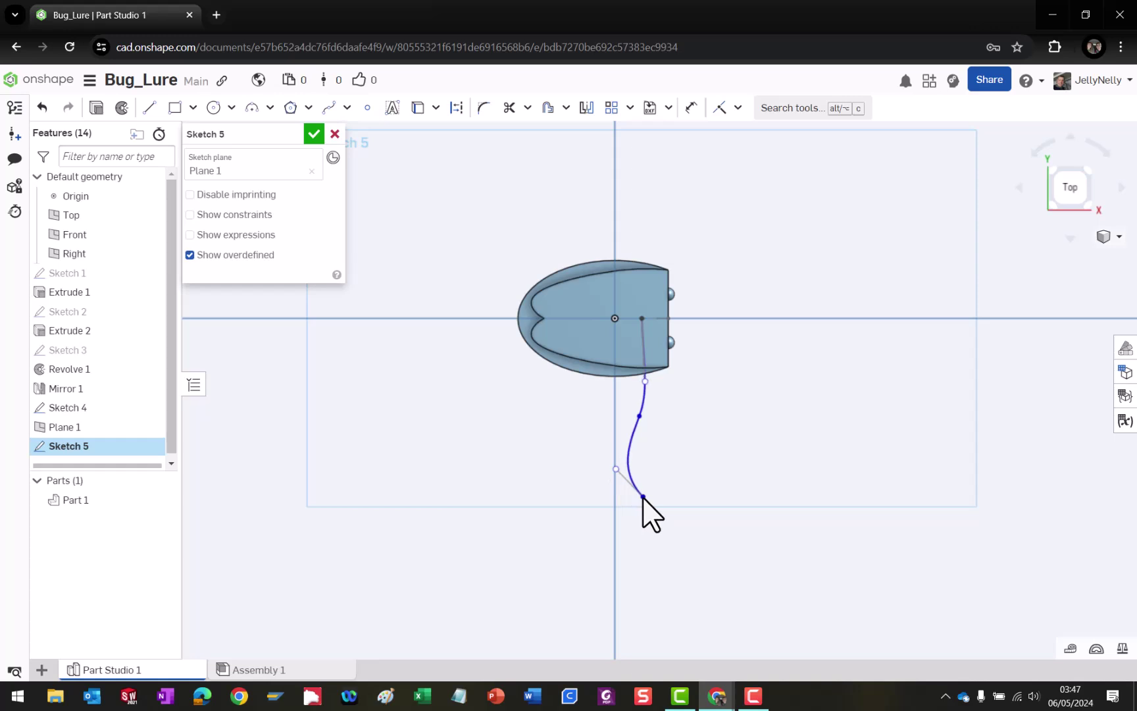
{"action": "left_click_drag", "start_coordinate": [639, 417], "coordinate": [673, 398]}
{"action": "mouse_move", "coordinate": [614, 468]}
{"action": "left_mouse_down"}
{"action": "mouse_move", "coordinate": [710, 500]}
{"action": "mouse_move", "coordinate": [630, 450]}
{"action": "mouse_move", "coordinate": [594, 456]}
{"action": "mouse_move", "coordinate": [601, 465]}
{"action": "left_mouse_up"}
{"action": "mouse_move", "coordinate": [700, 472]}
{"action": "right_mouse_down"}
{"action": "mouse_move", "coordinate": [657, 429]}
{"action": "mouse_move", "coordinate": [737, 474]}
{"action": "mouse_move", "coordinate": [696, 435]}
{"action": "right_mouse_up"}
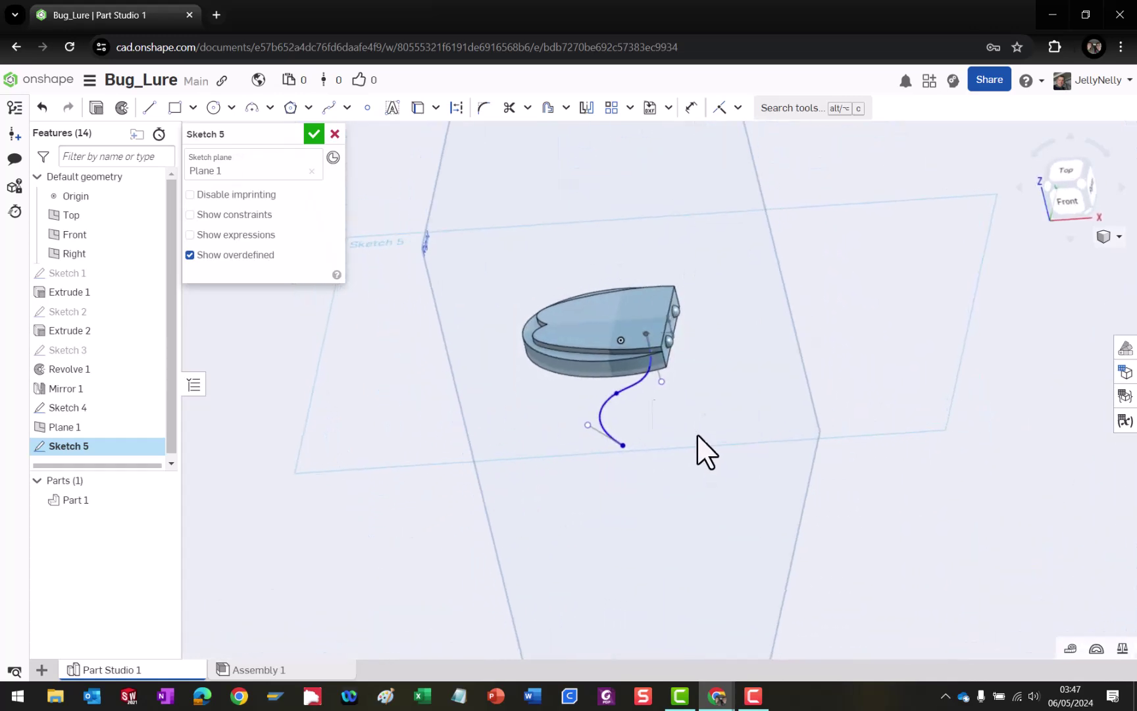
{"action": "left_click", "coordinate": [313, 134]}
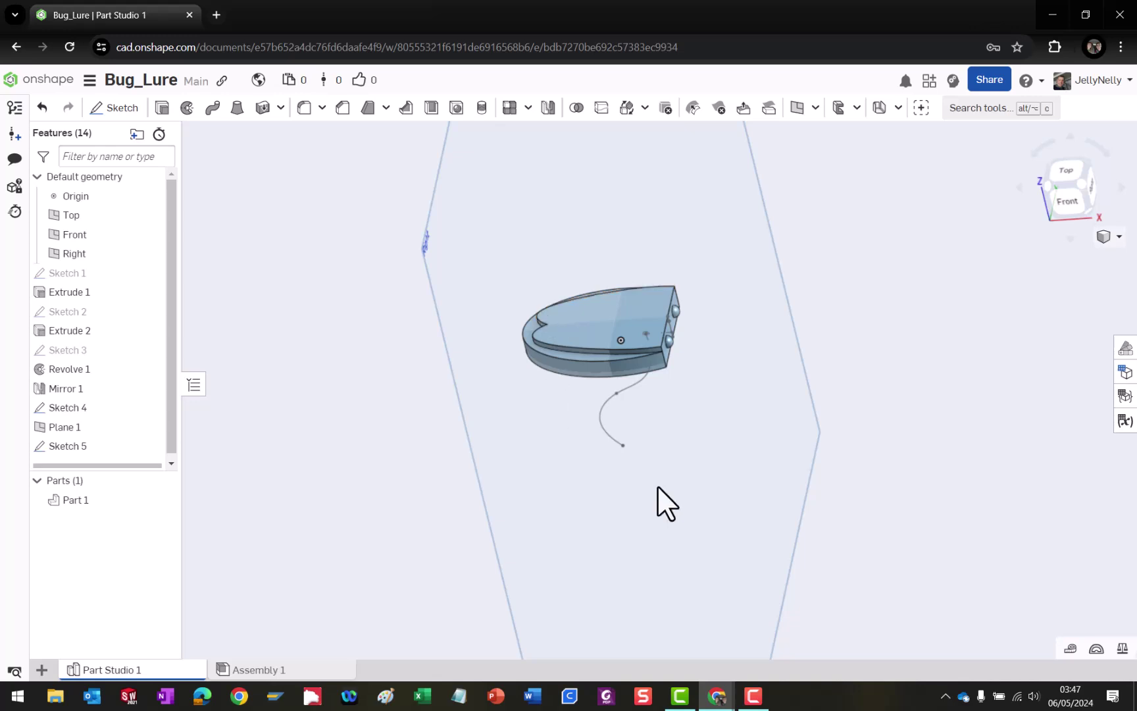
Examine how the small circle in Sketch 4 meets the spline in Sketch 5 and clear the selection.
{"action": "left_click", "coordinate": [71, 408]}
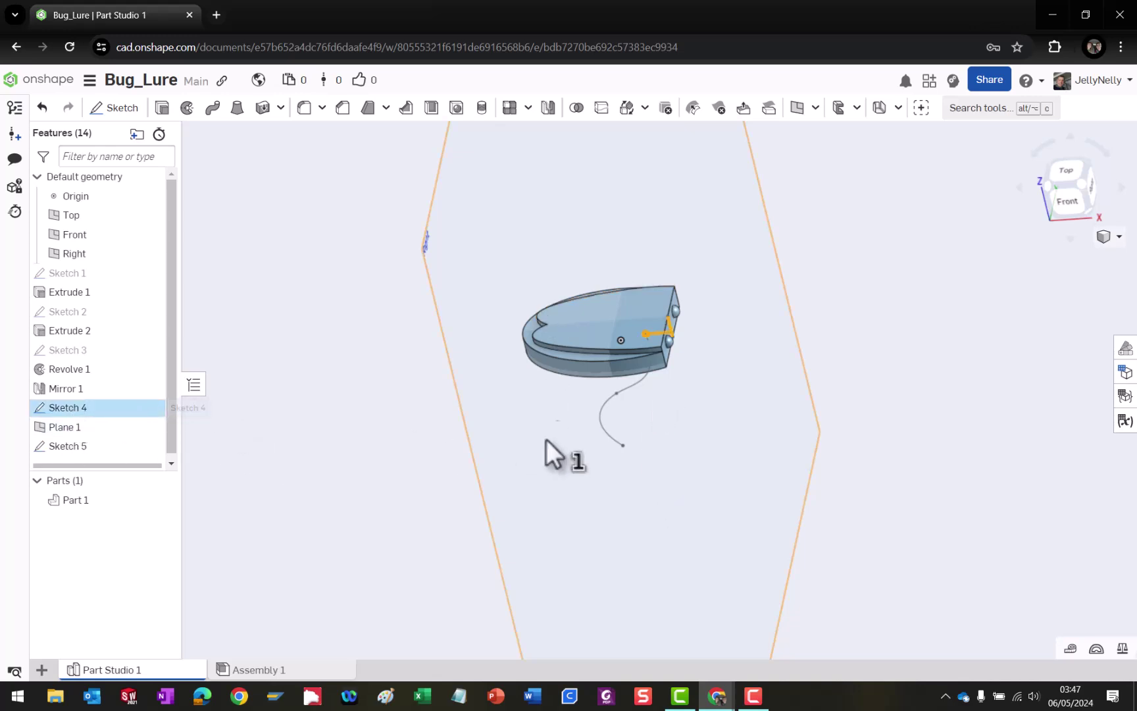
{"action": "scroll", "coordinate": [678, 352], "scroll_direction": "up", "scroll_amount": 10}
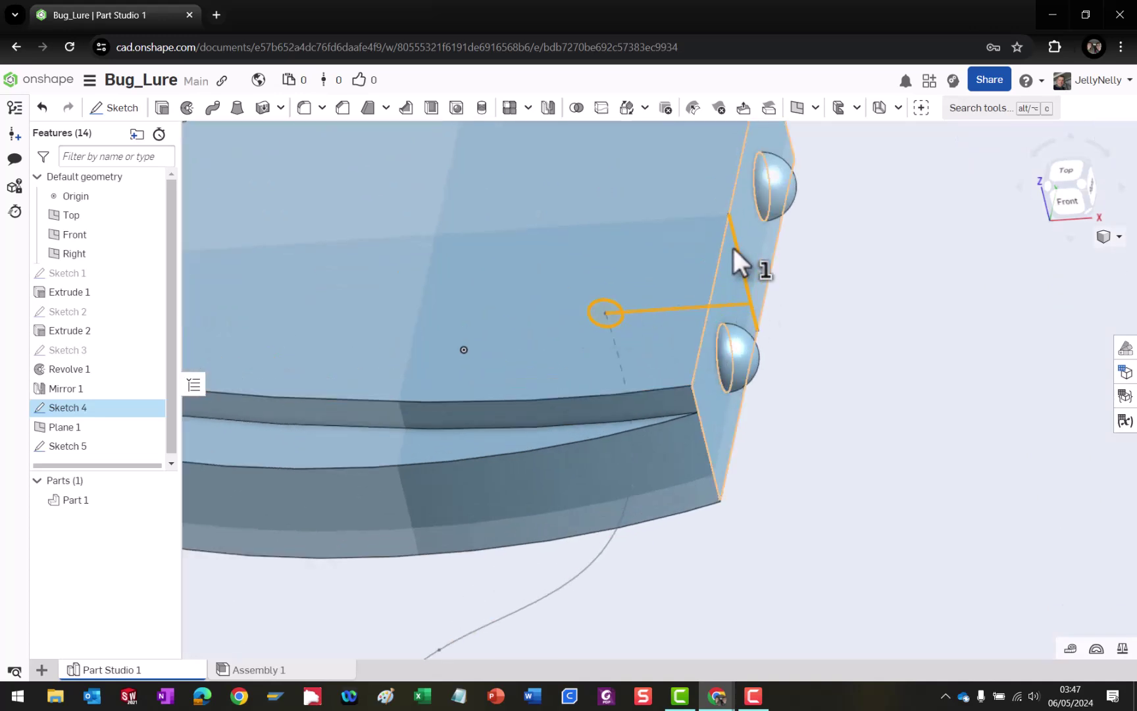
{"action": "scroll", "coordinate": [717, 375], "scroll_direction": "down", "scroll_amount": 4}
{"action": "scroll", "coordinate": [713, 366], "scroll_direction": "down", "scroll_amount": 5}
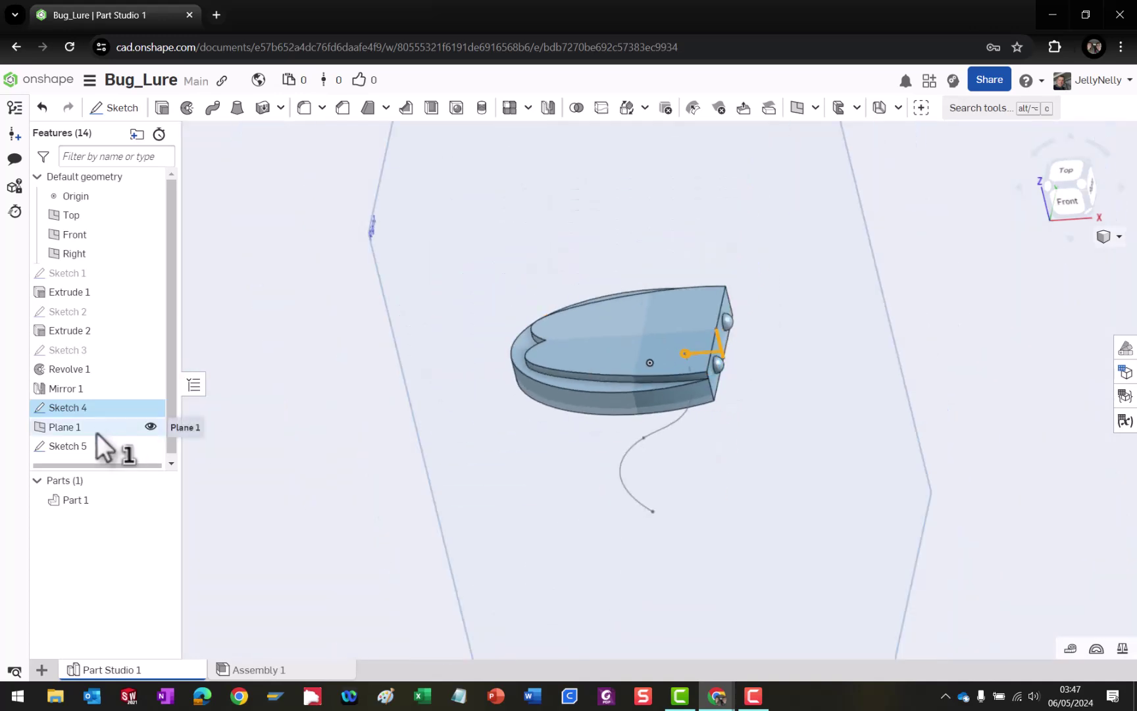
{"action": "left_click", "coordinate": [85, 446]}
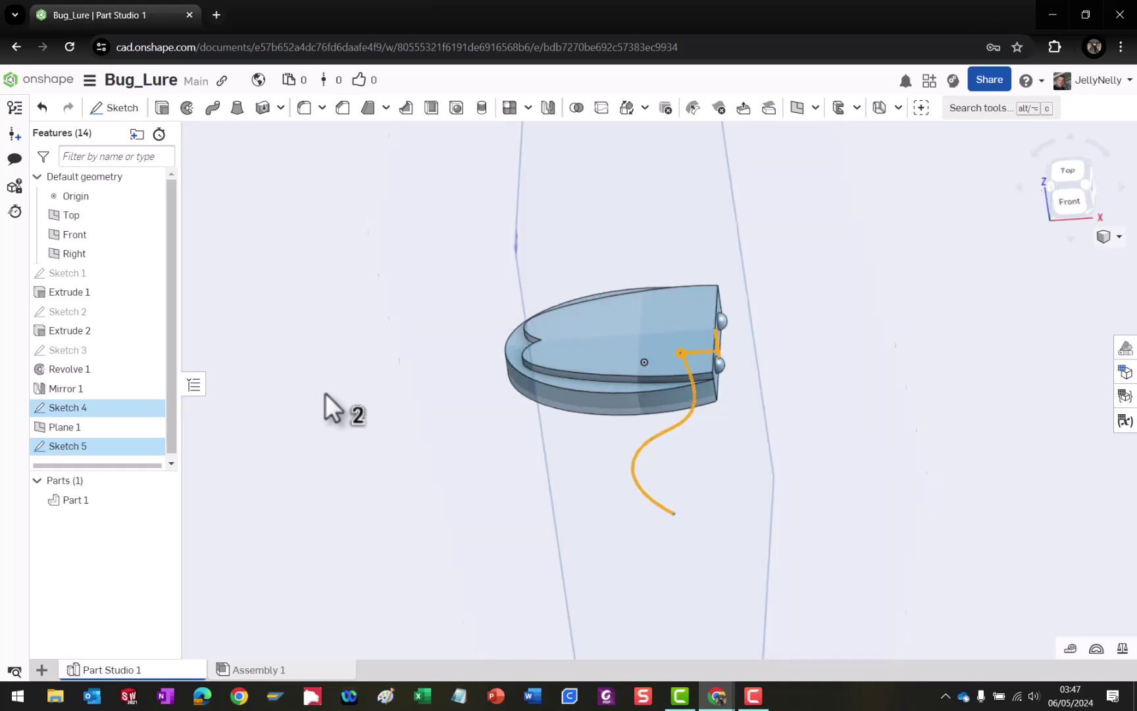
{"action": "right_click", "coordinate": [988, 356]}
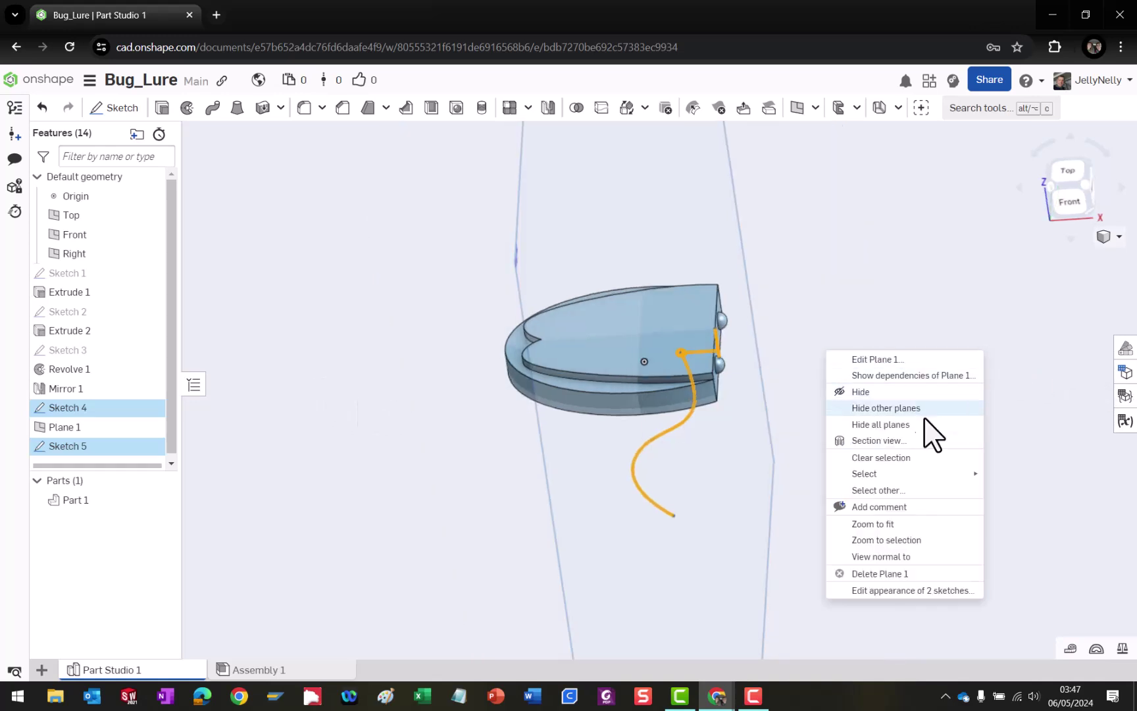
{"action": "left_click", "coordinate": [923, 459]}
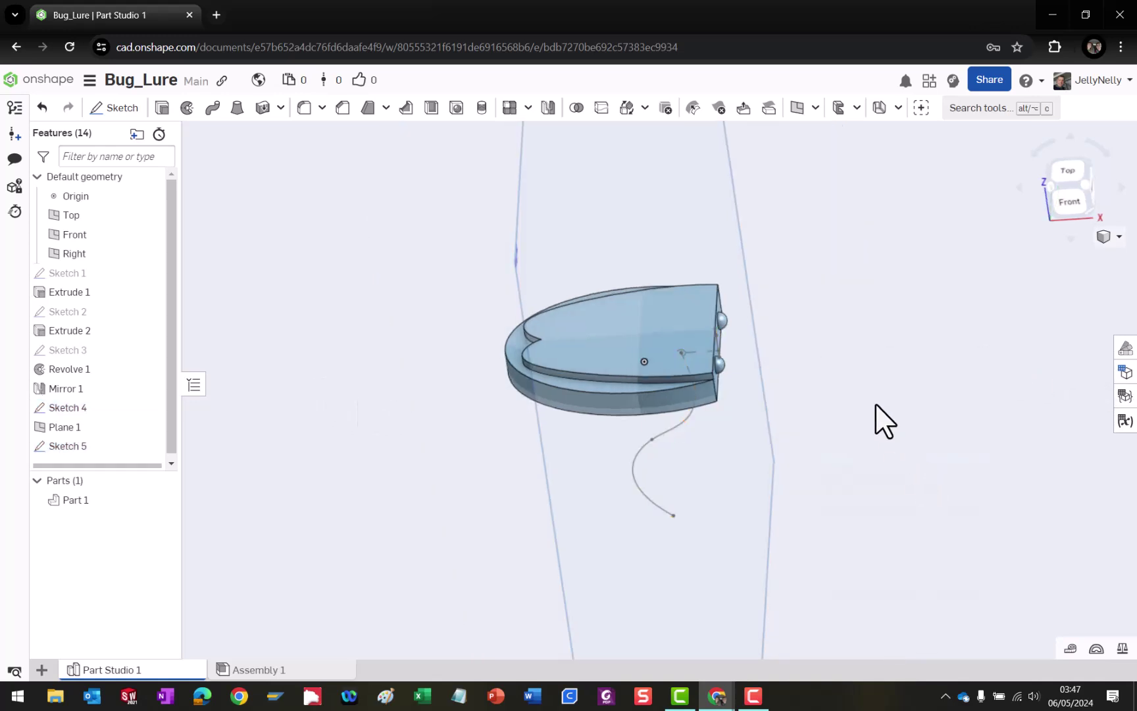
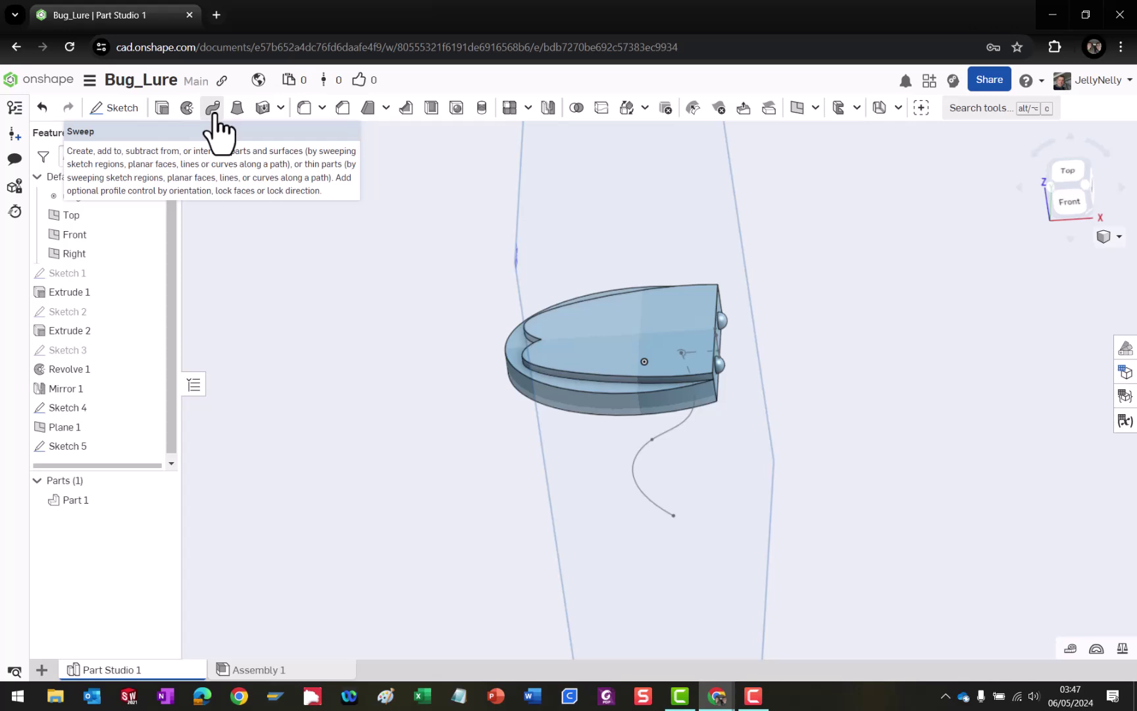
Set up a solid Sweep with the faces of Sketch 4 as the profile and the Sketch 5 spline as the path.
{"action": "left_click", "coordinate": [212, 108]}
{"action": "scroll", "coordinate": [696, 369], "scroll_direction": "up", "scroll_amount": 5}
{"action": "scroll", "coordinate": [681, 329], "scroll_direction": "up", "scroll_amount": 2}
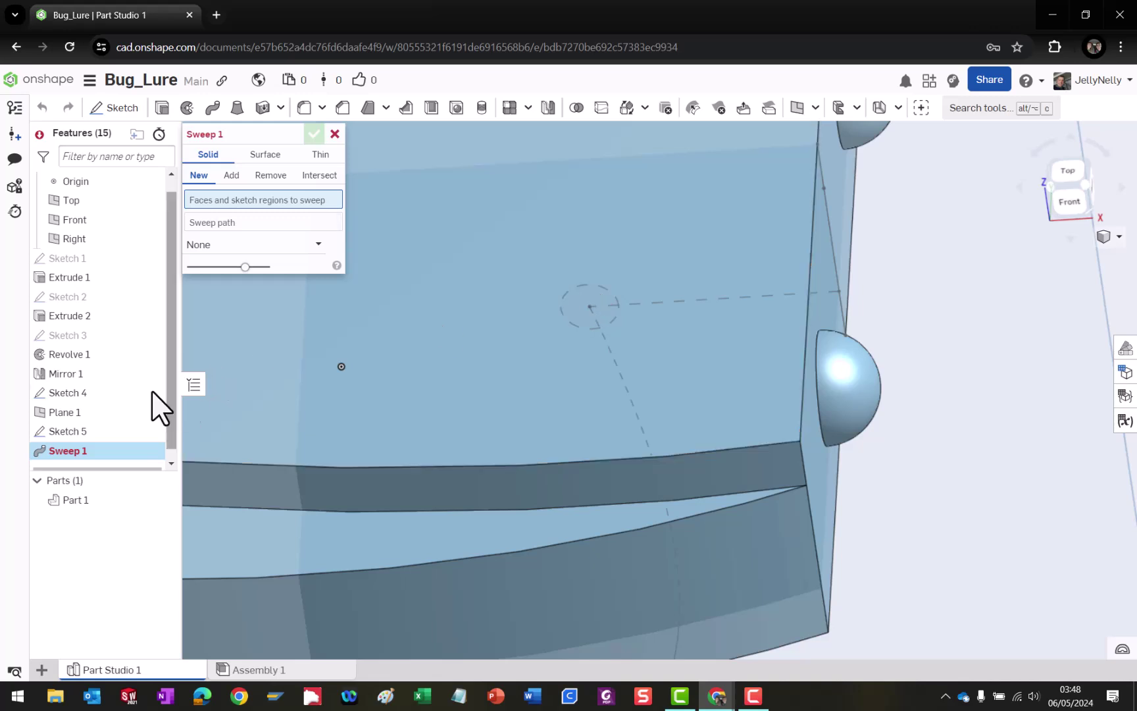
{"action": "left_click", "coordinate": [78, 393]}
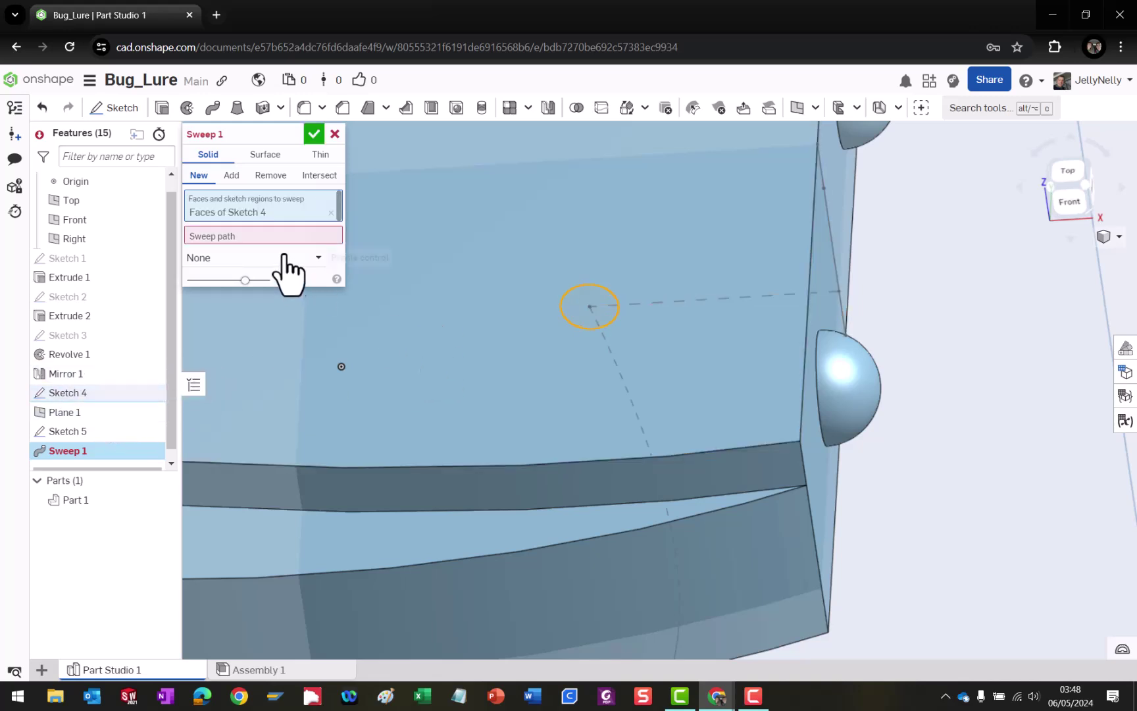
{"action": "scroll", "coordinate": [622, 343], "scroll_direction": "down", "scroll_amount": 6}
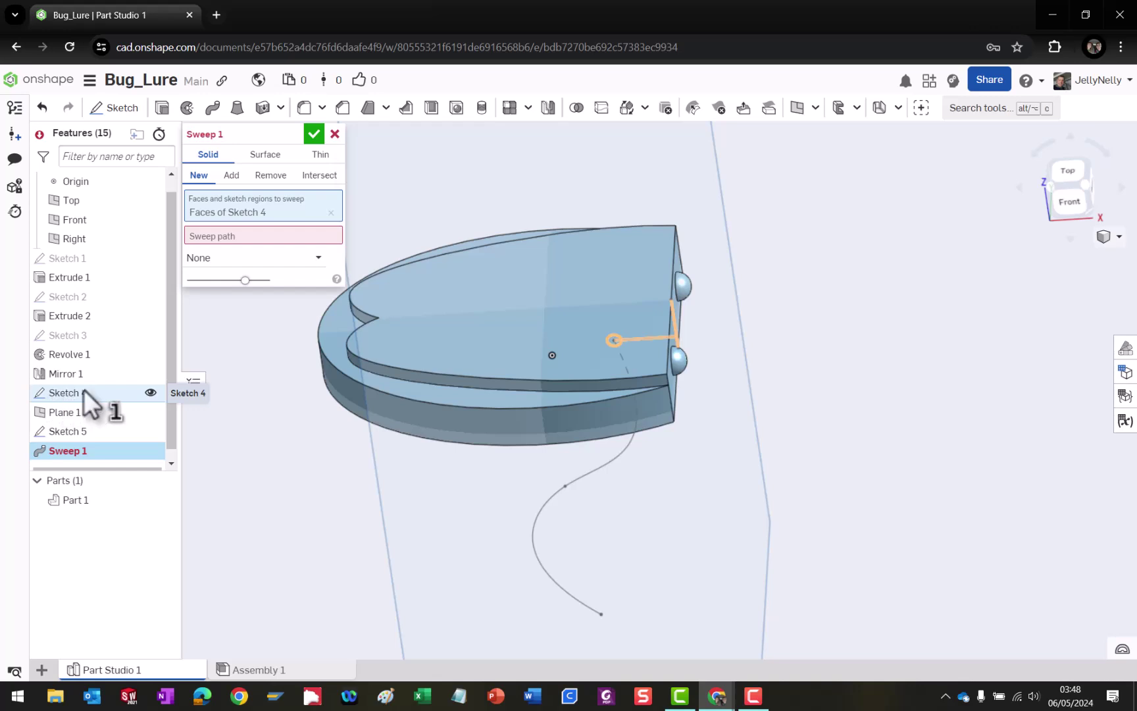
{"action": "left_click", "coordinate": [225, 235]}
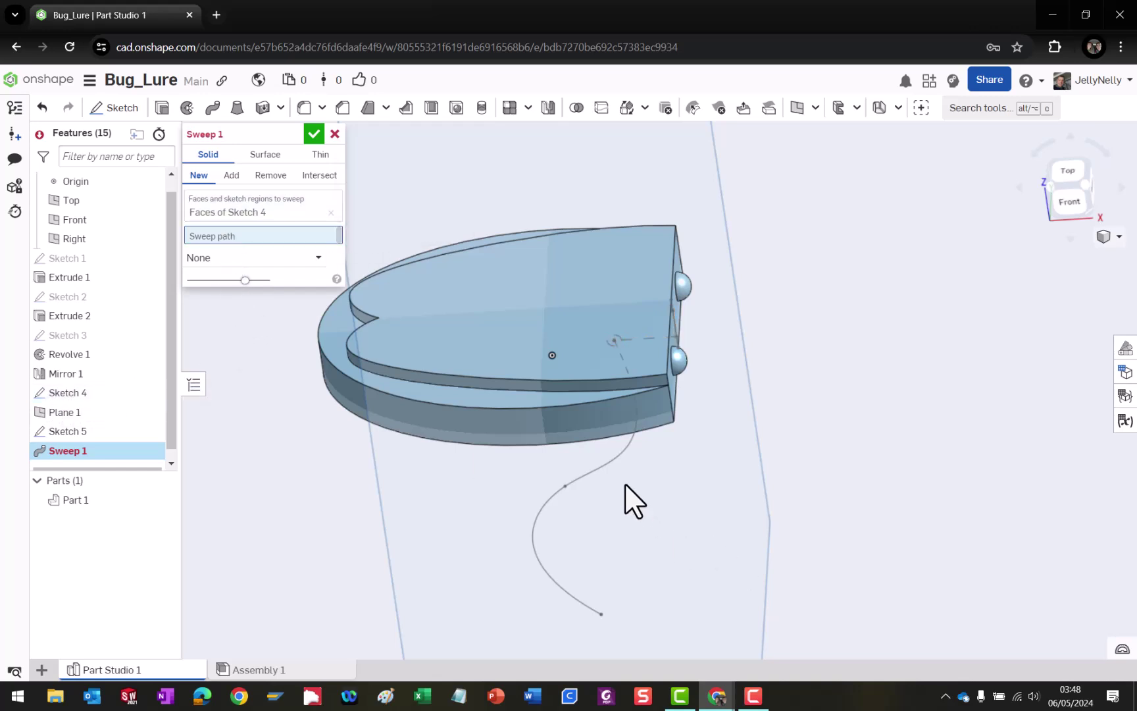
{"action": "left_click", "coordinate": [616, 464]}
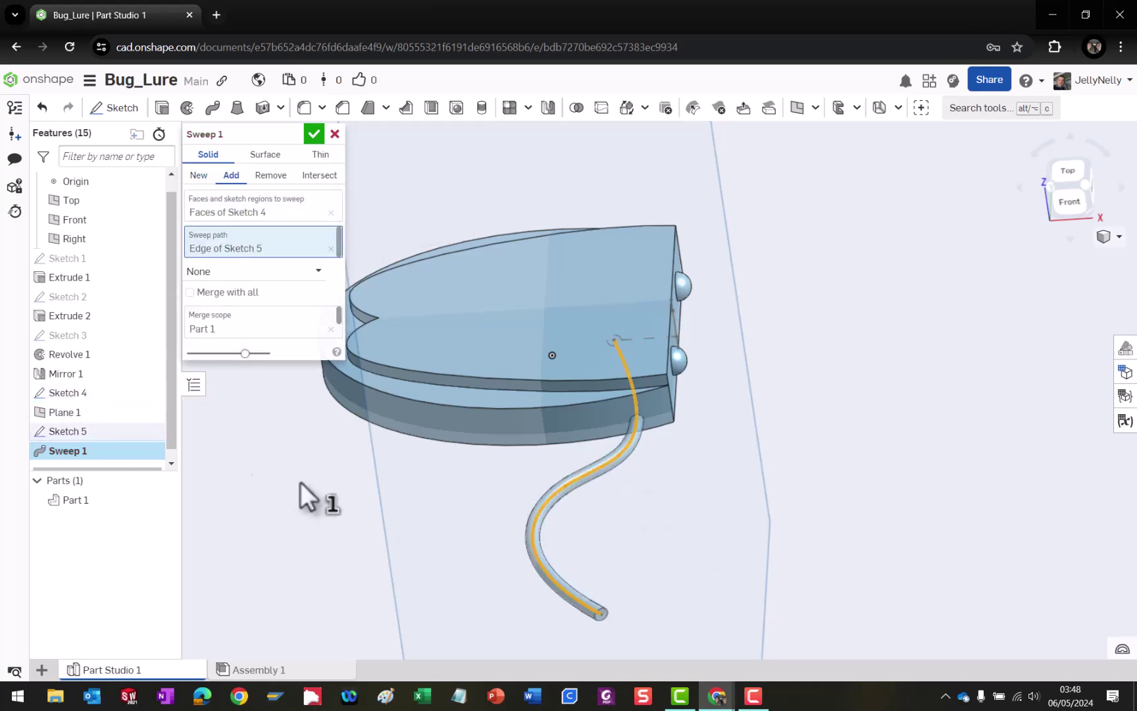
{"action": "right_click_drag", "start_coordinate": [589, 568], "coordinate": [536, 541]}
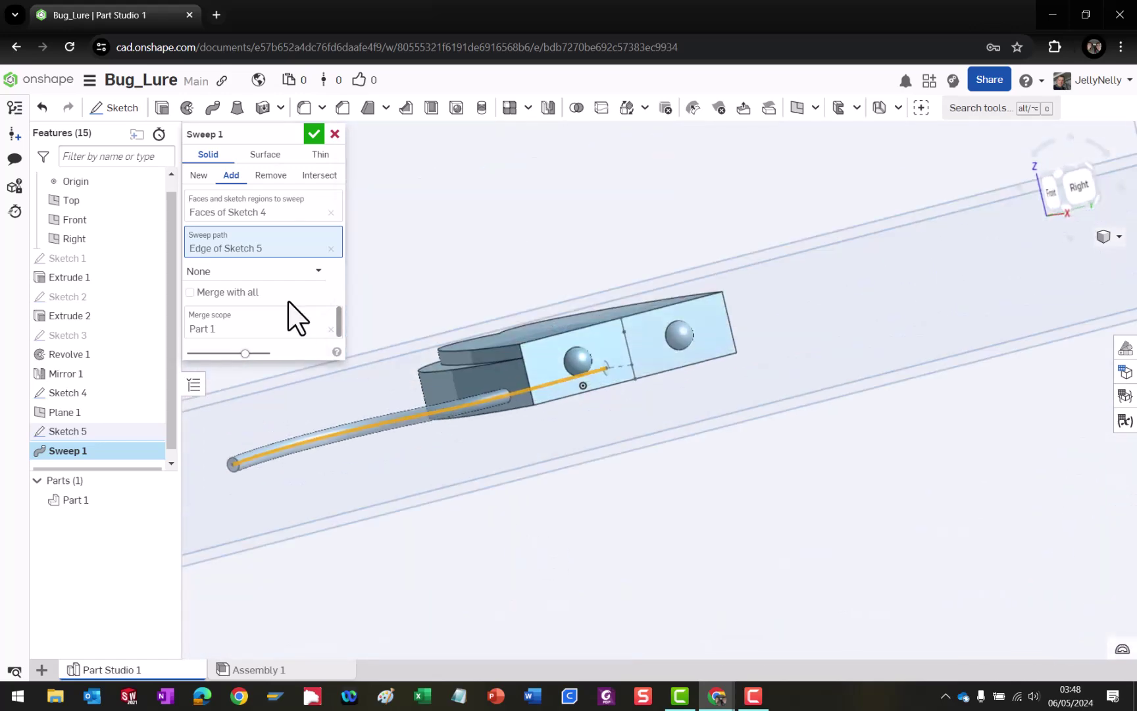
Compare the sweep's New, Add and Remove results, keep Add with Part 1 as the merge scope, and confirm the leg.
{"action": "left_click", "coordinate": [199, 178]}
{"action": "left_click", "coordinate": [229, 179]}
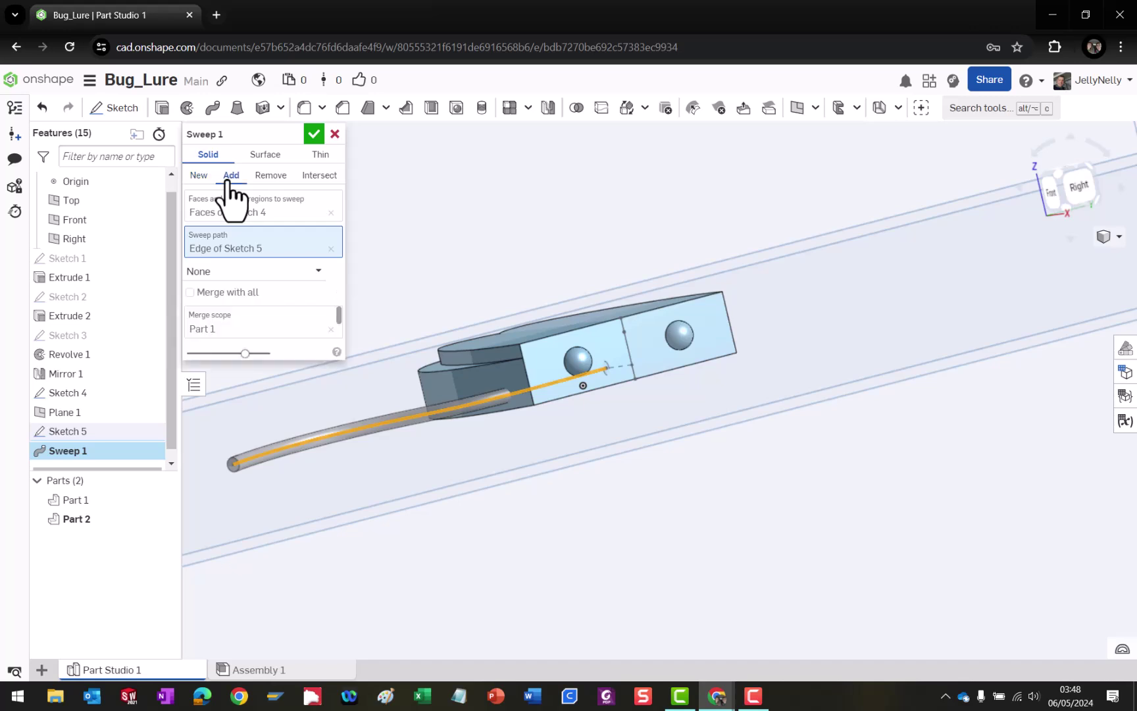
{"action": "left_click", "coordinate": [279, 185]}
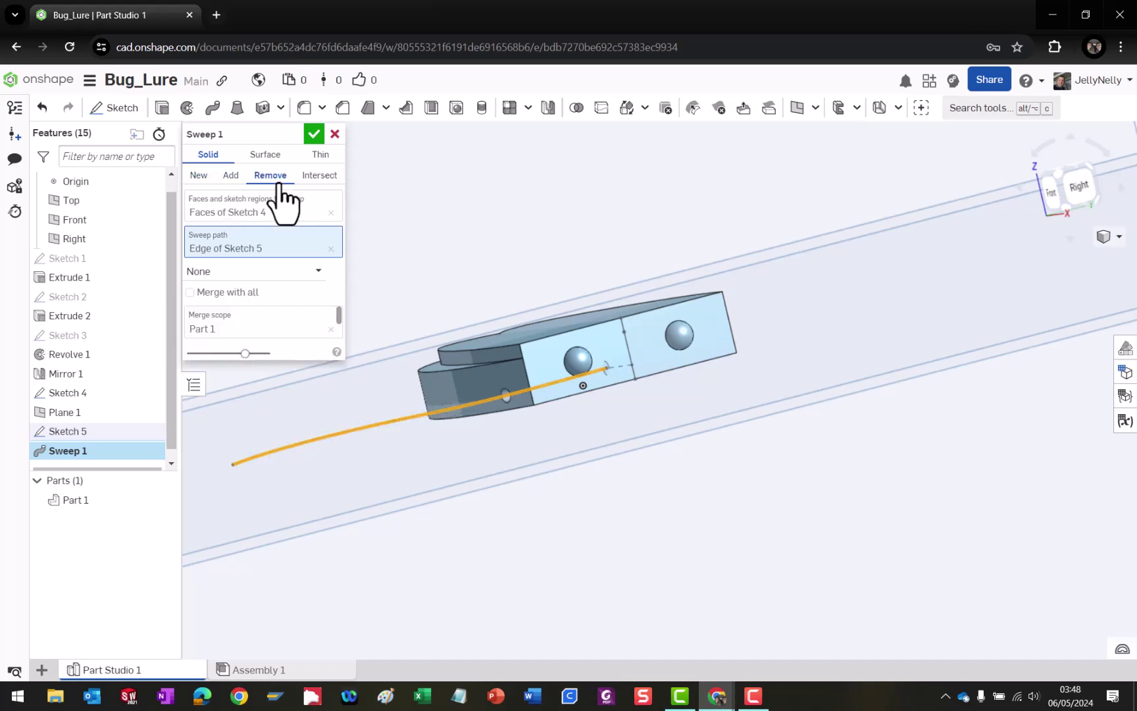
{"action": "left_click", "coordinate": [230, 177]}
{"action": "right_click_drag", "start_coordinate": [380, 456], "coordinate": [488, 492]}
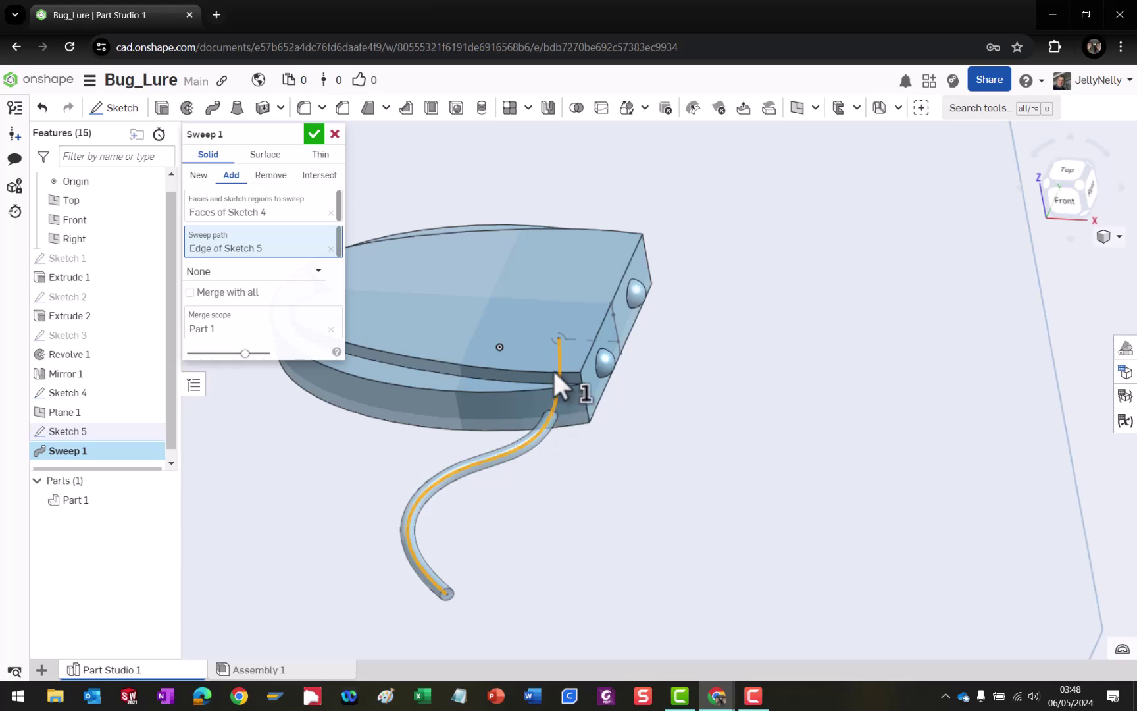
{"action": "left_click", "coordinate": [272, 176]}
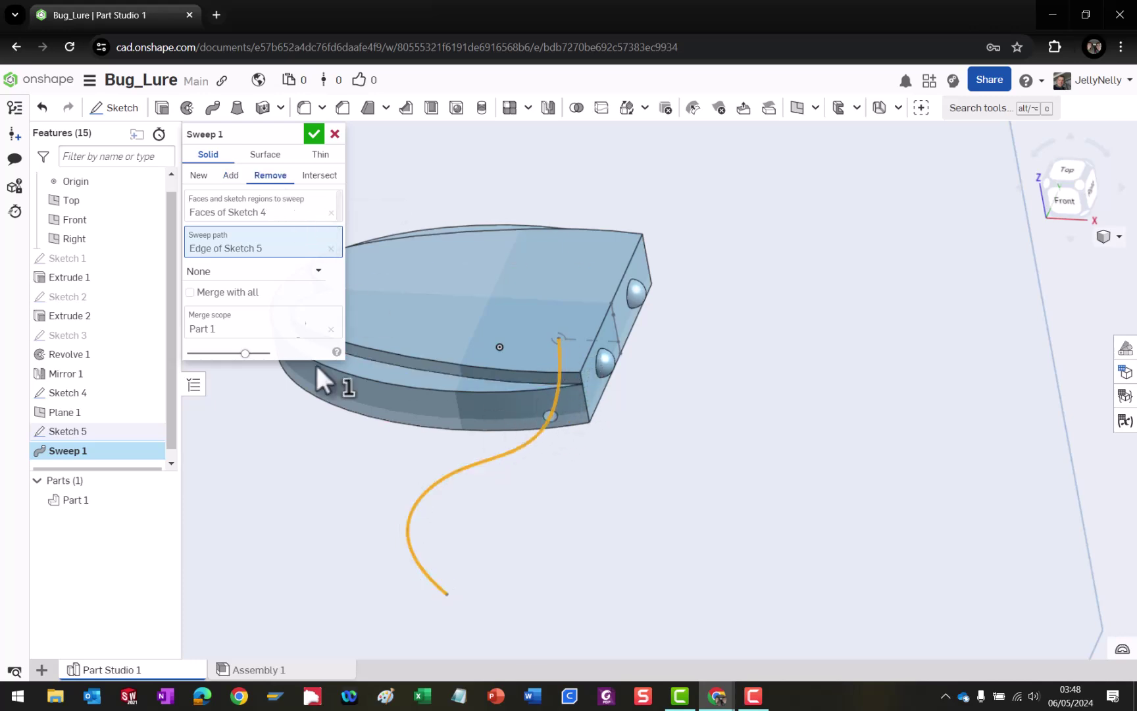
{"action": "left_click", "coordinate": [231, 176]}
{"action": "mouse_move", "coordinate": [496, 514]}
{"action": "right_mouse_down"}
{"action": "mouse_move", "coordinate": [459, 473]}
{"action": "mouse_move", "coordinate": [483, 494]}
{"action": "right_mouse_up"}
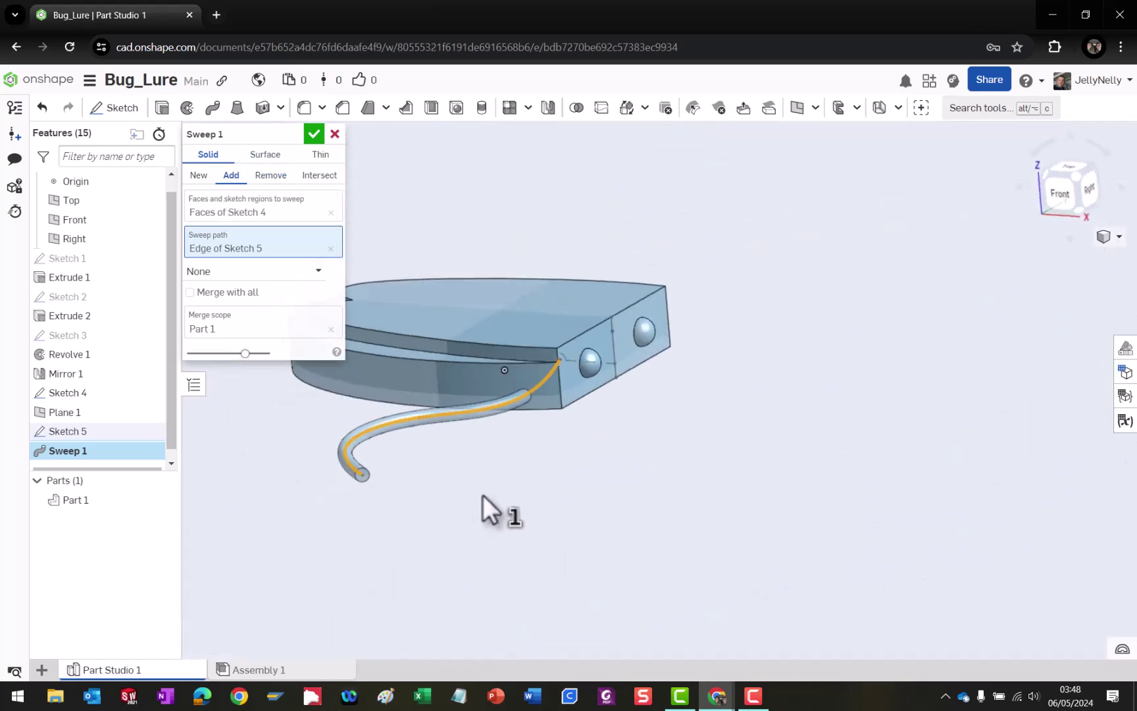
{"action": "left_click", "coordinate": [314, 134]}
Set up a linear pattern of type Feature pattern with Sweep 1, the curved leg, as the feature to repeat.
{"action": "right_click_drag", "start_coordinate": [455, 462], "coordinate": [445, 396]}
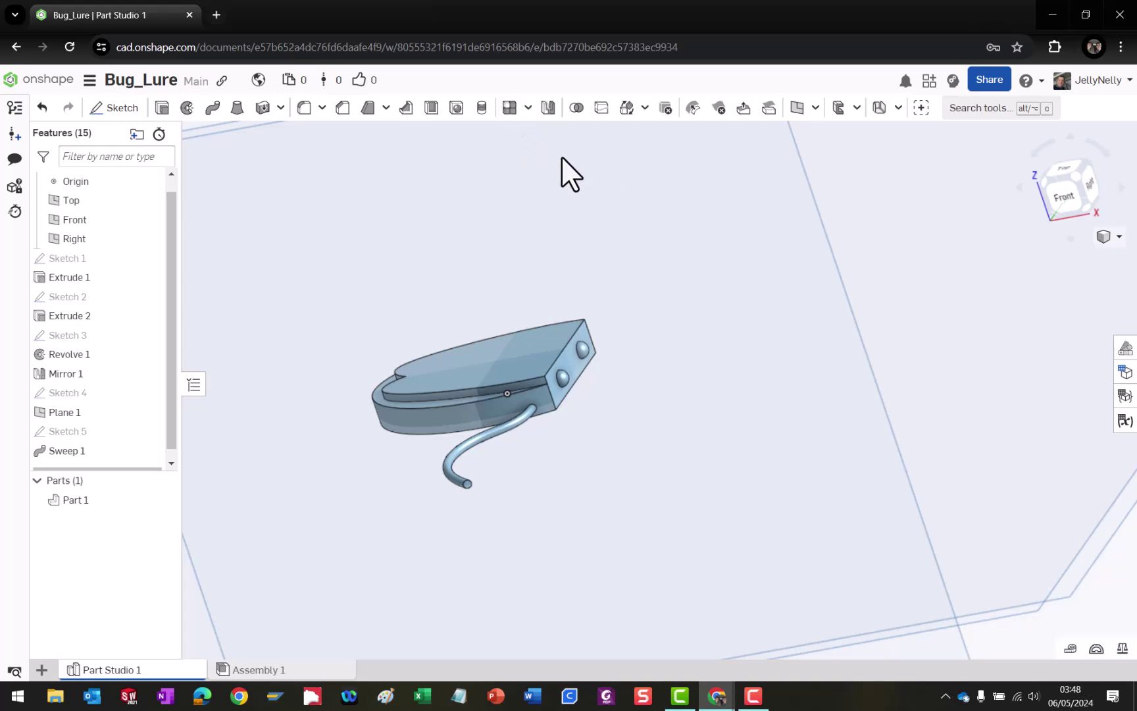
{"action": "left_click", "coordinate": [529, 108]}
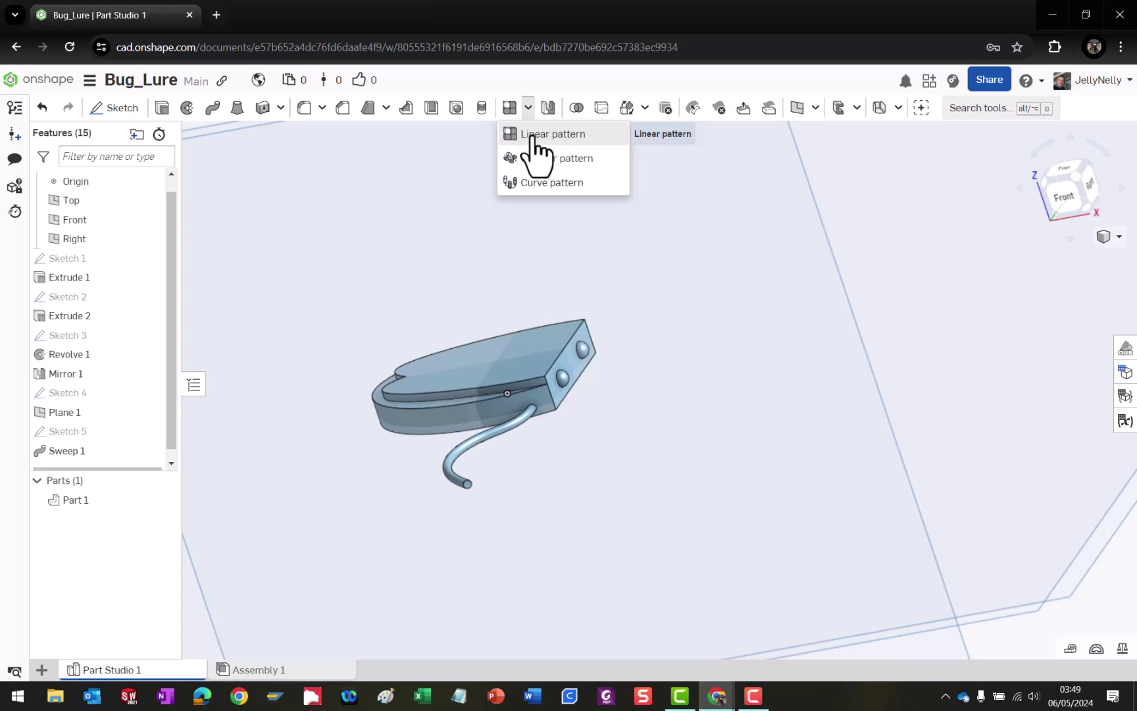
{"action": "left_click", "coordinate": [534, 138]}
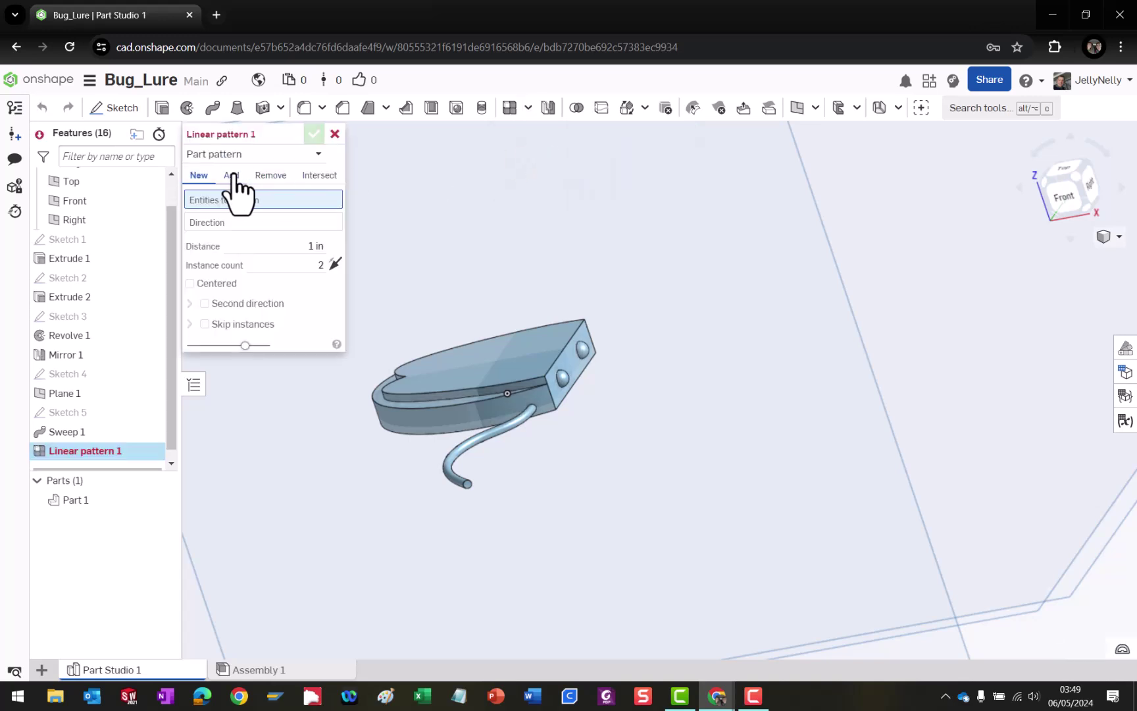
{"action": "left_click", "coordinate": [260, 156]}
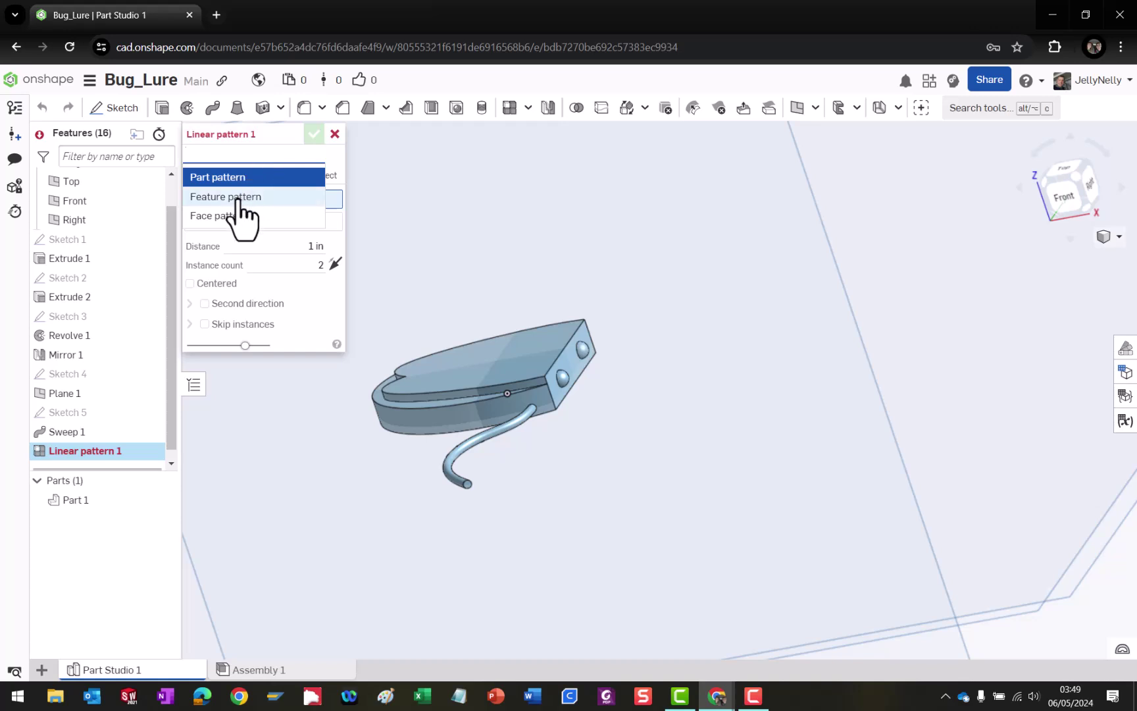
{"action": "left_click", "coordinate": [239, 198]}
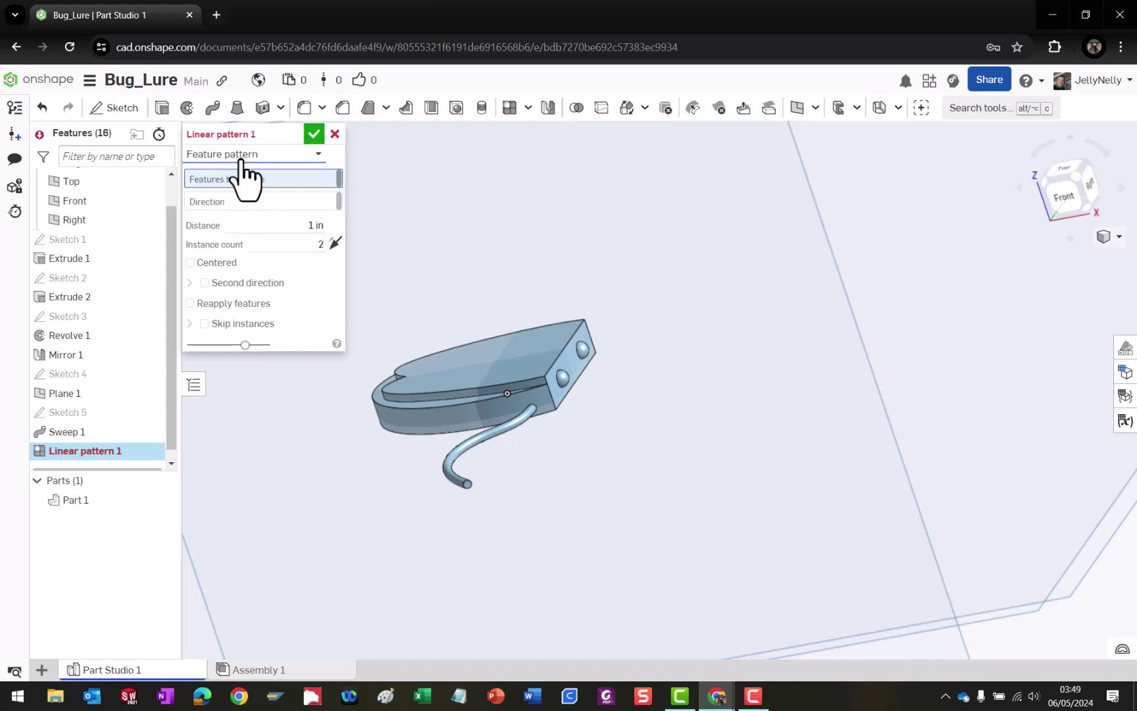
{"action": "left_click", "coordinate": [72, 431]}
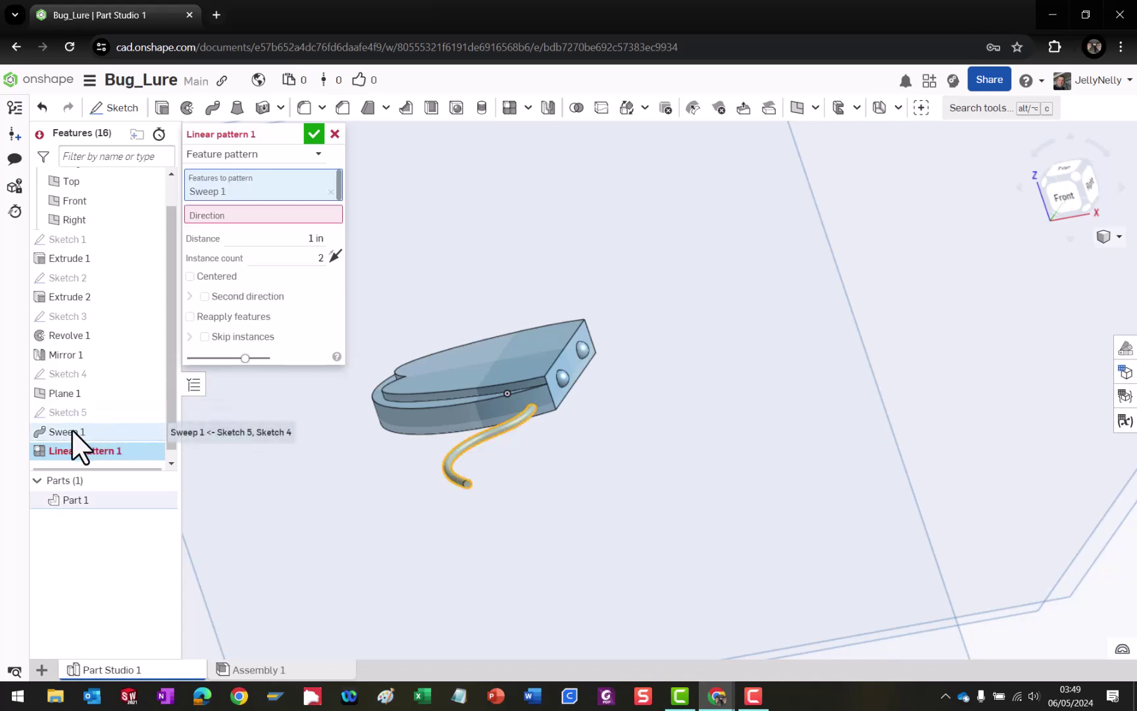
Try the Front plane as the linear pattern's direction and remove it from the direction selection.
{"action": "left_click", "coordinate": [222, 217]}
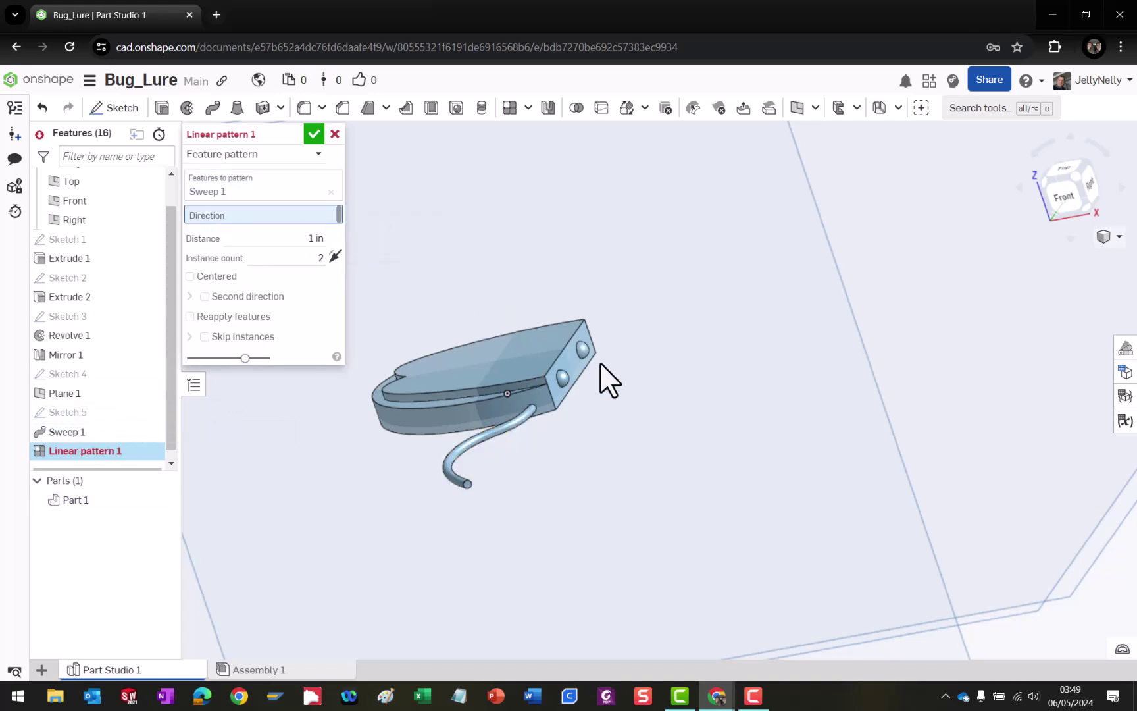
{"action": "scroll", "coordinate": [823, 400], "scroll_direction": "down", "scroll_amount": 5}
{"action": "scroll", "coordinate": [723, 349], "scroll_direction": "down", "scroll_amount": 3}
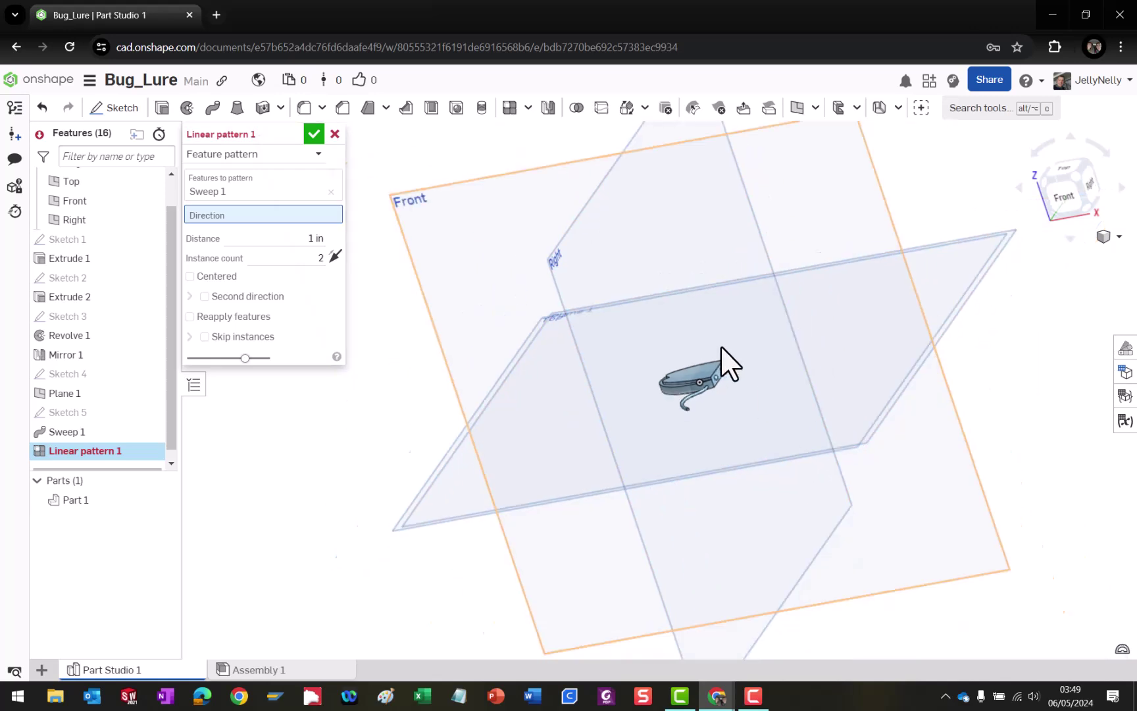
{"action": "left_click", "coordinate": [536, 227]}
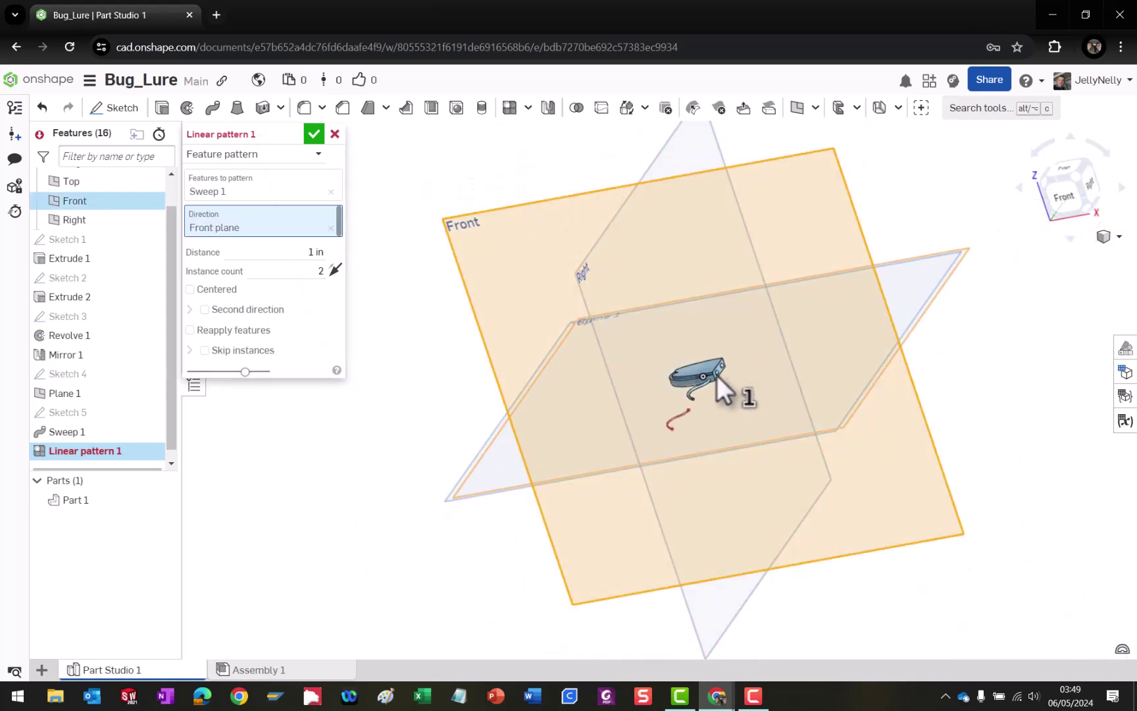
{"action": "scroll", "coordinate": [710, 381], "scroll_direction": "up", "scroll_amount": 3}
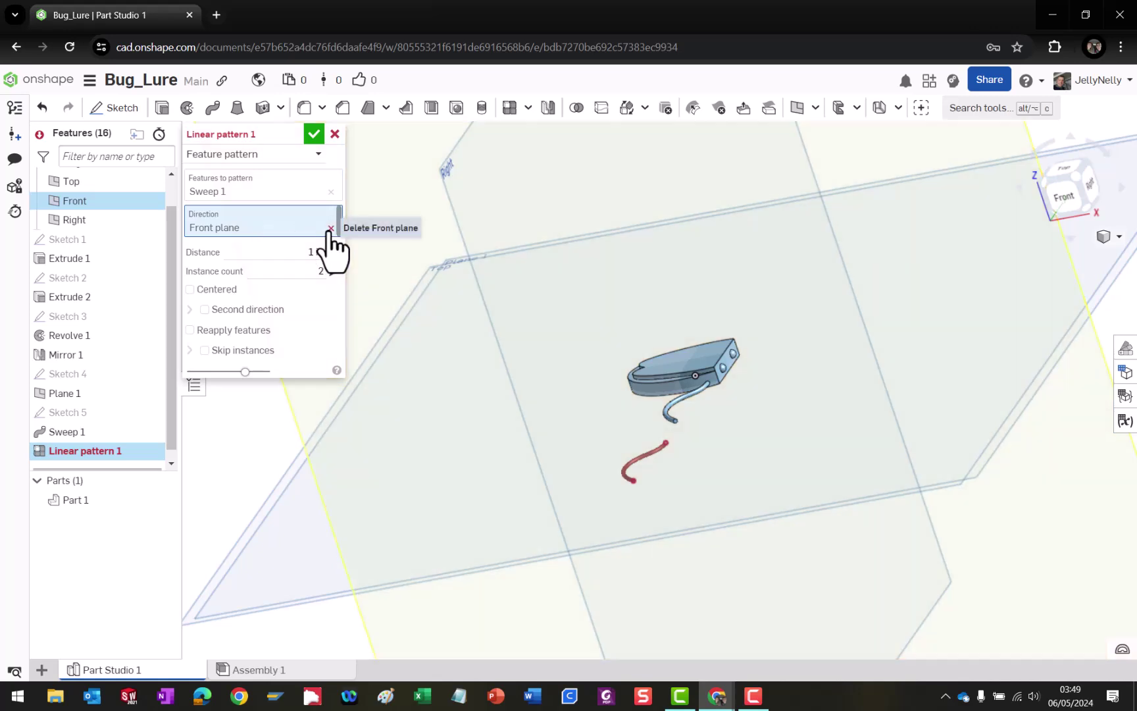
{"action": "left_click", "coordinate": [330, 228]}
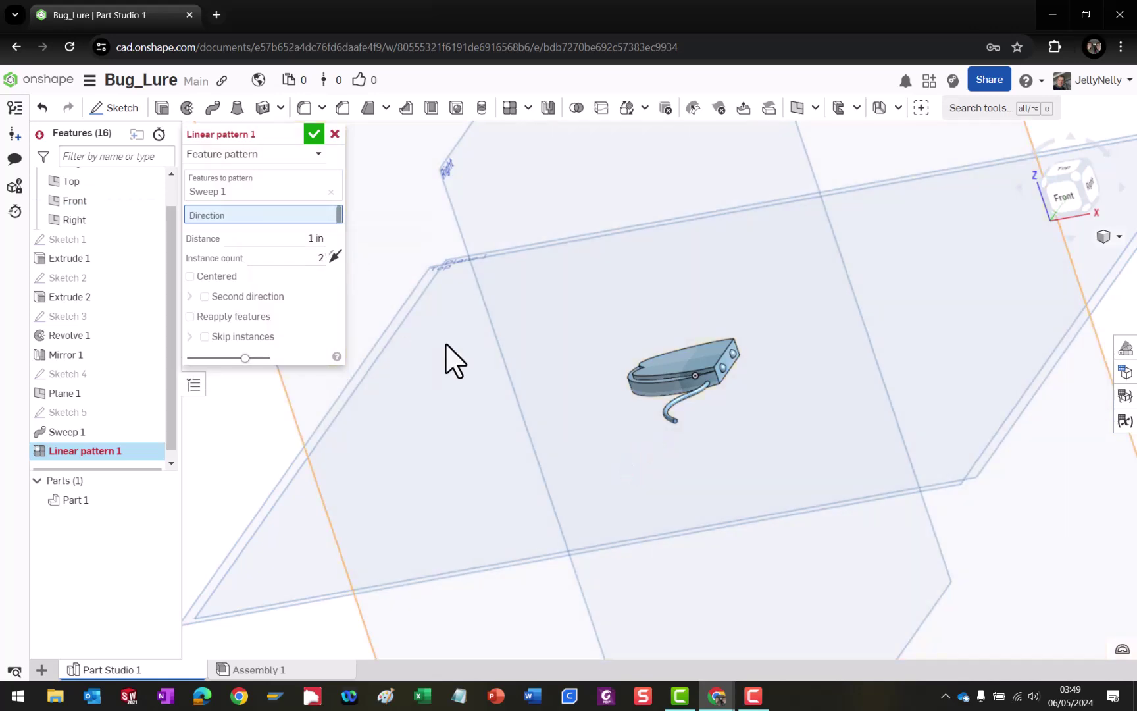
Use the Right plane as the linear pattern's direction and reverse it so the copied leg heads along the body.
{"action": "scroll", "coordinate": [492, 367], "scroll_direction": "down", "scroll_amount": 2}
{"action": "scroll", "coordinate": [491, 367], "scroll_direction": "down", "scroll_amount": 2}
{"action": "left_click", "coordinate": [555, 153]}
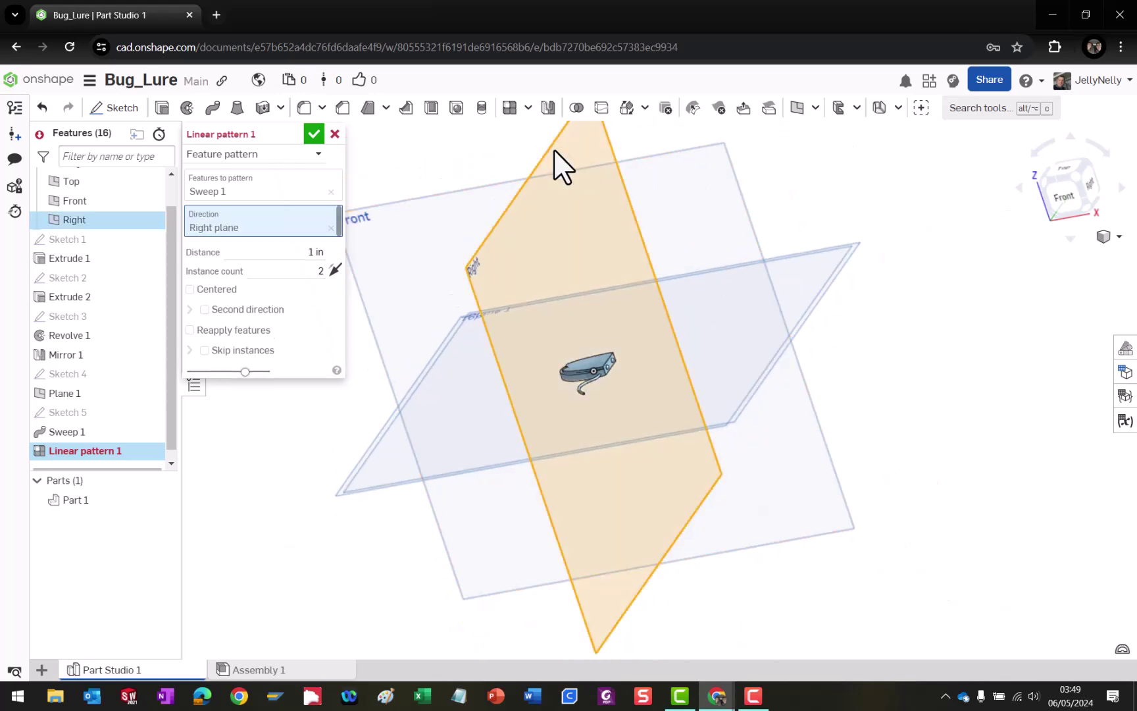
{"action": "scroll", "coordinate": [599, 378], "scroll_direction": "up", "scroll_amount": 5}
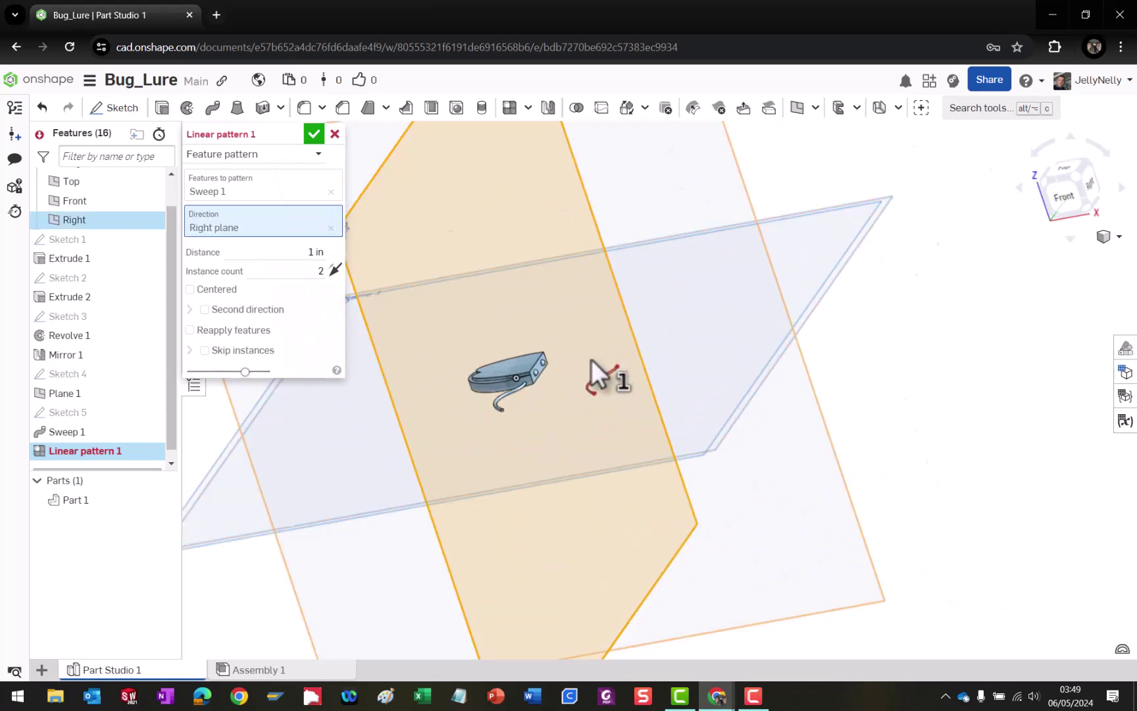
{"action": "right_click_drag", "start_coordinate": [436, 421], "coordinate": [474, 409]}
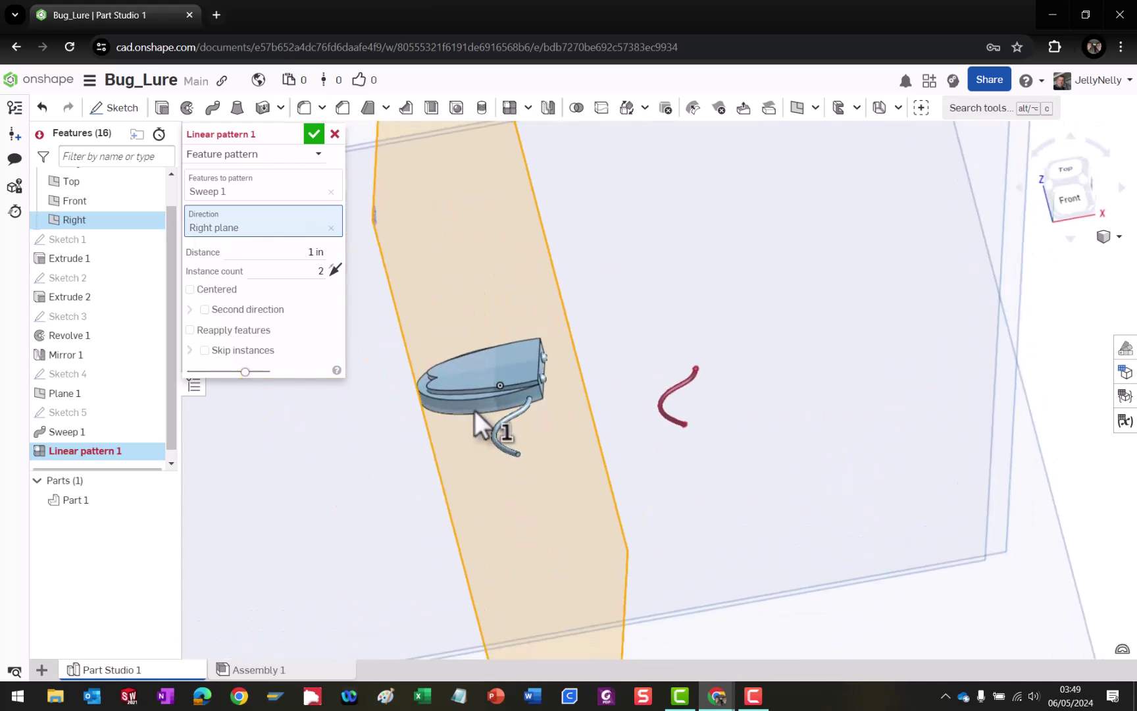
{"action": "left_click", "coordinate": [332, 272]}
Set the linear pattern's distance to 0.3 in and its instance count to 3.
{"action": "left_click", "coordinate": [322, 252]}
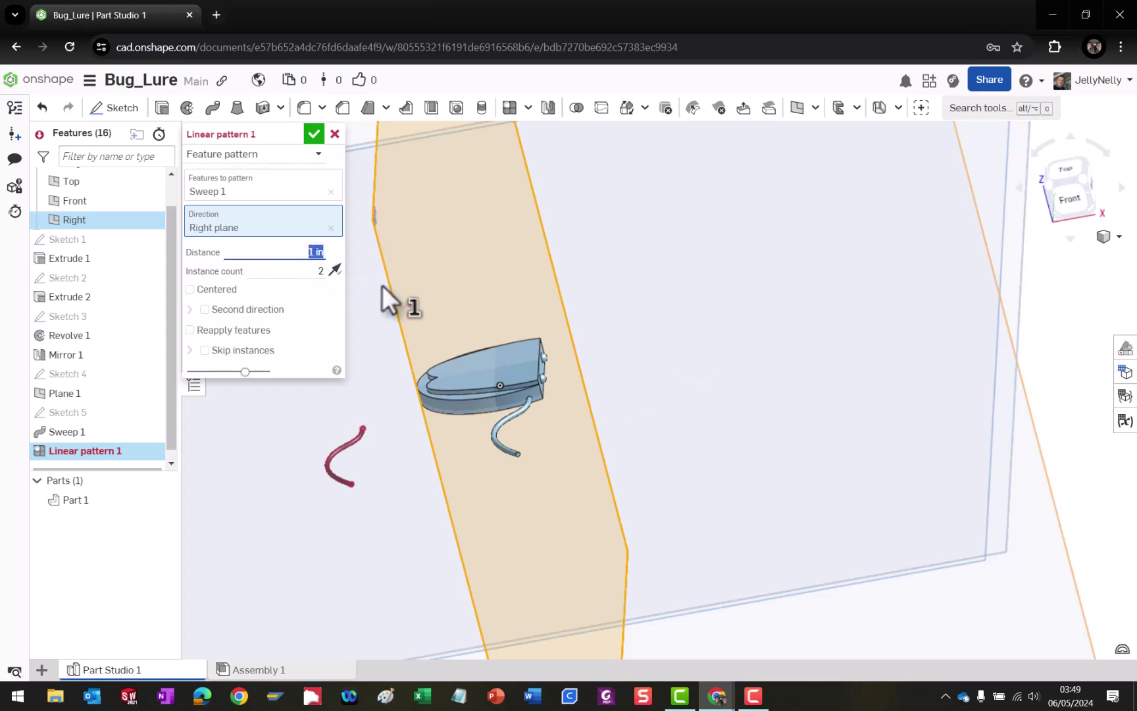
{"action": "type", "text": "0.3"}
{"action": "key", "text": "Tab"}
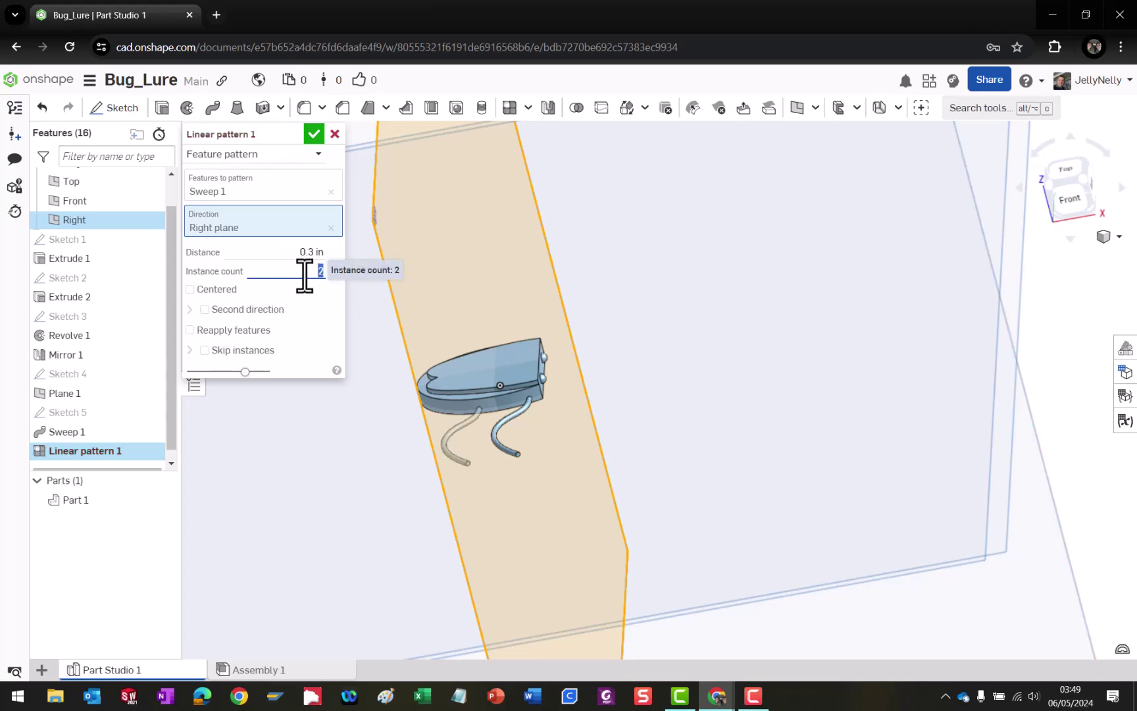
{"action": "type", "text": "3"}
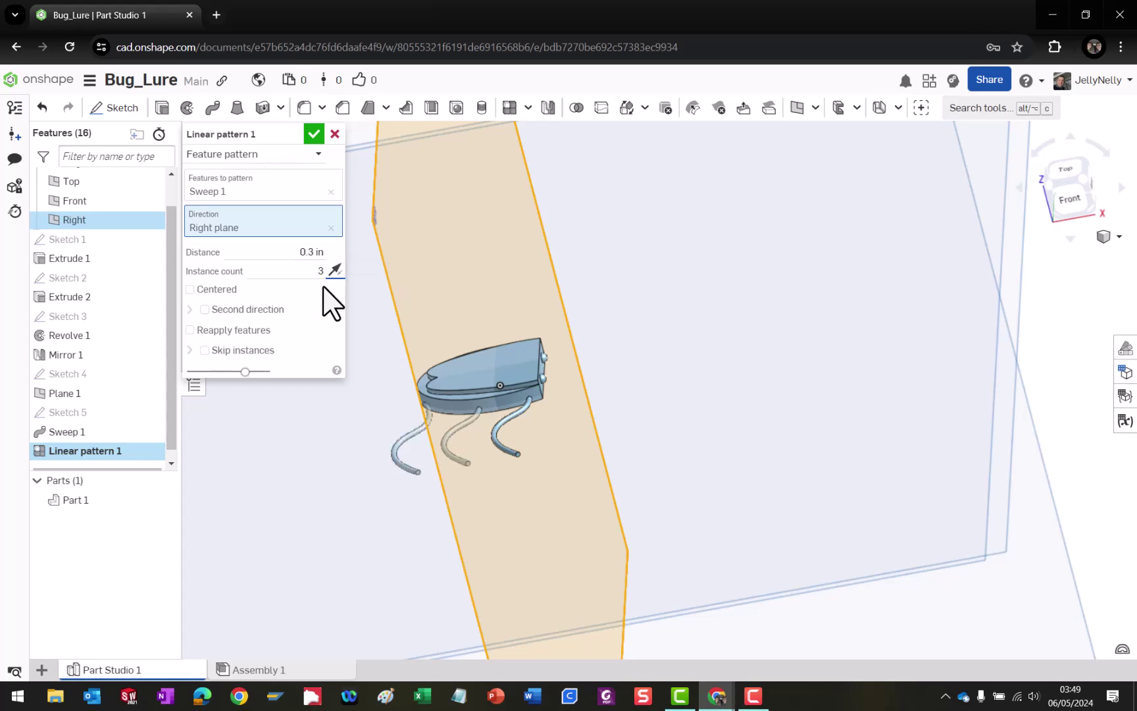
Reduce the linear pattern's distance between legs to 0.25 in.
{"action": "left_click", "coordinate": [296, 253]}
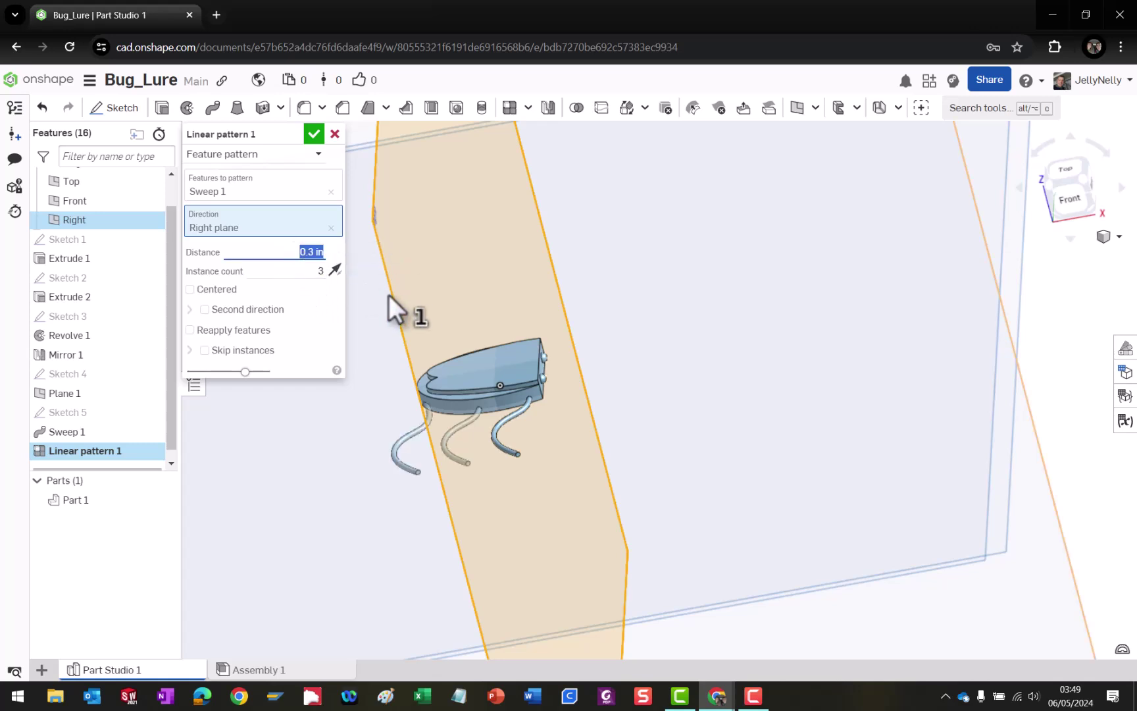
{"action": "key", "text": "BackSpace"}
{"action": "type", "text": "0.25"}
{"action": "key", "text": "Tab"}
{"action": "right_click_drag", "start_coordinate": [337, 417], "coordinate": [320, 453]}
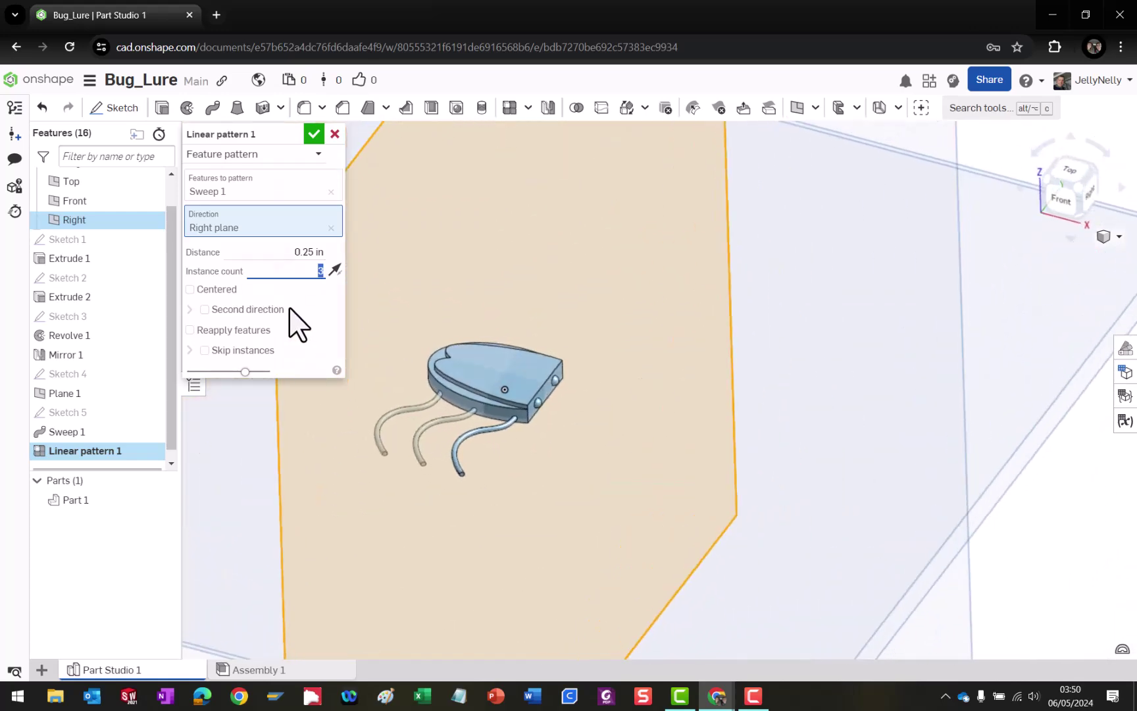
Try the pattern's second direction option and skipping the middle leg instance, and switch both options off again.
{"action": "left_click", "coordinate": [204, 310]}
{"action": "left_click", "coordinate": [205, 310]}
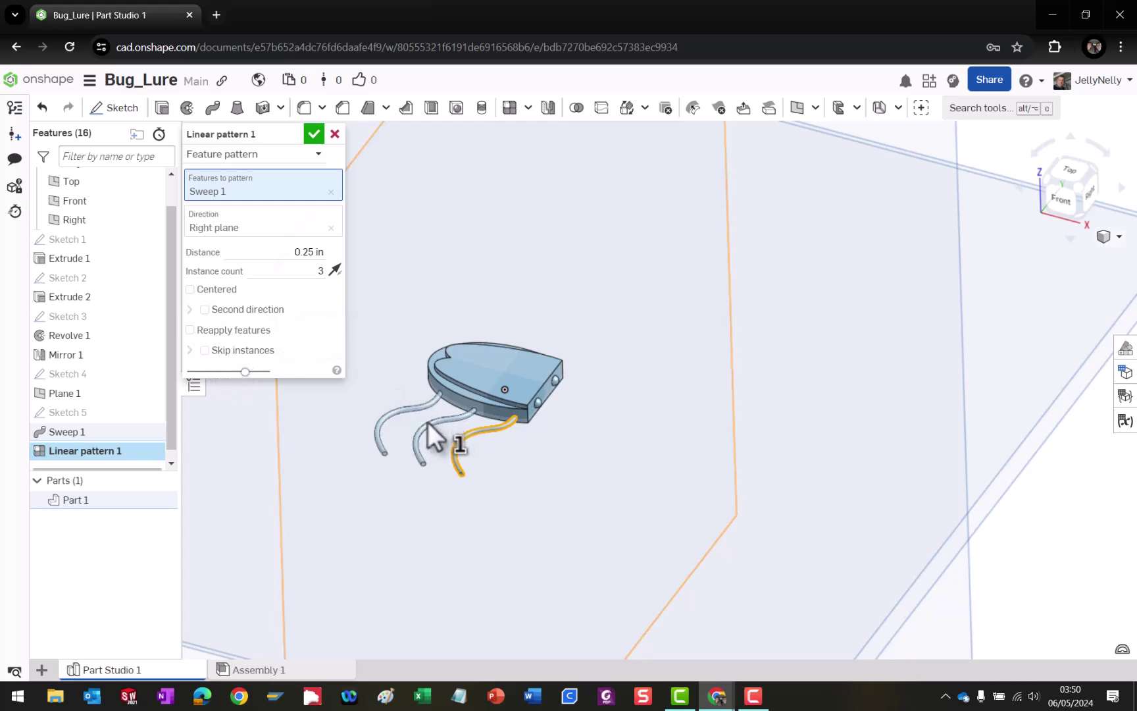
{"action": "left_click", "coordinate": [205, 350]}
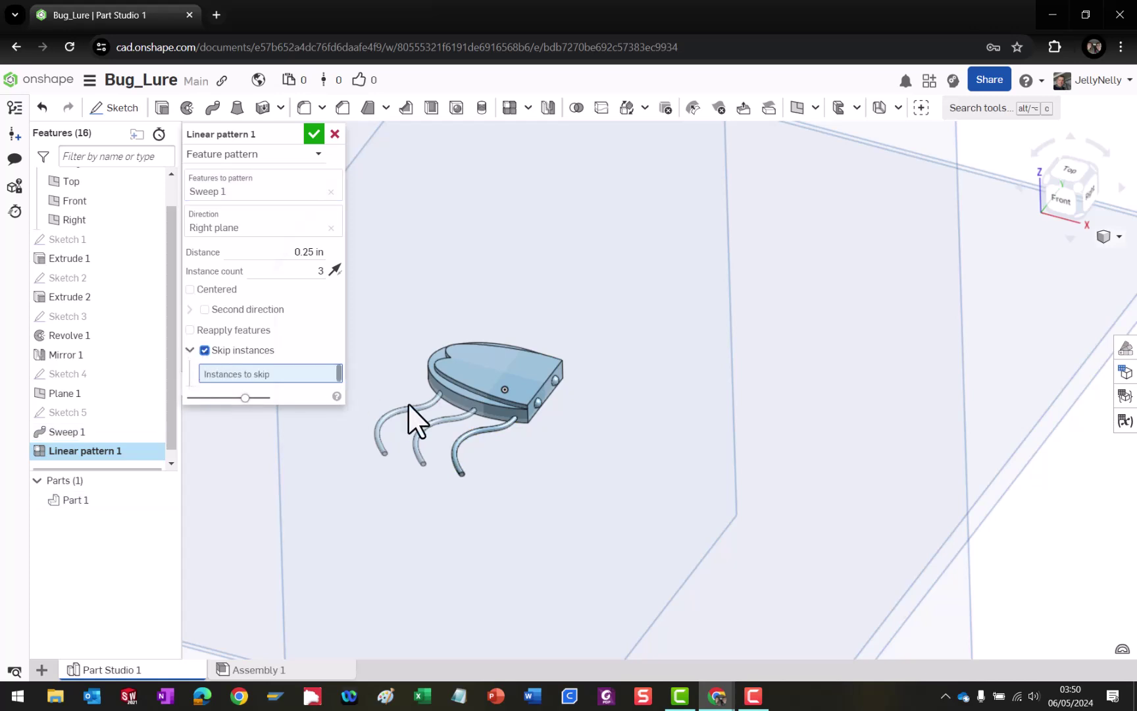
{"action": "left_click", "coordinate": [436, 432]}
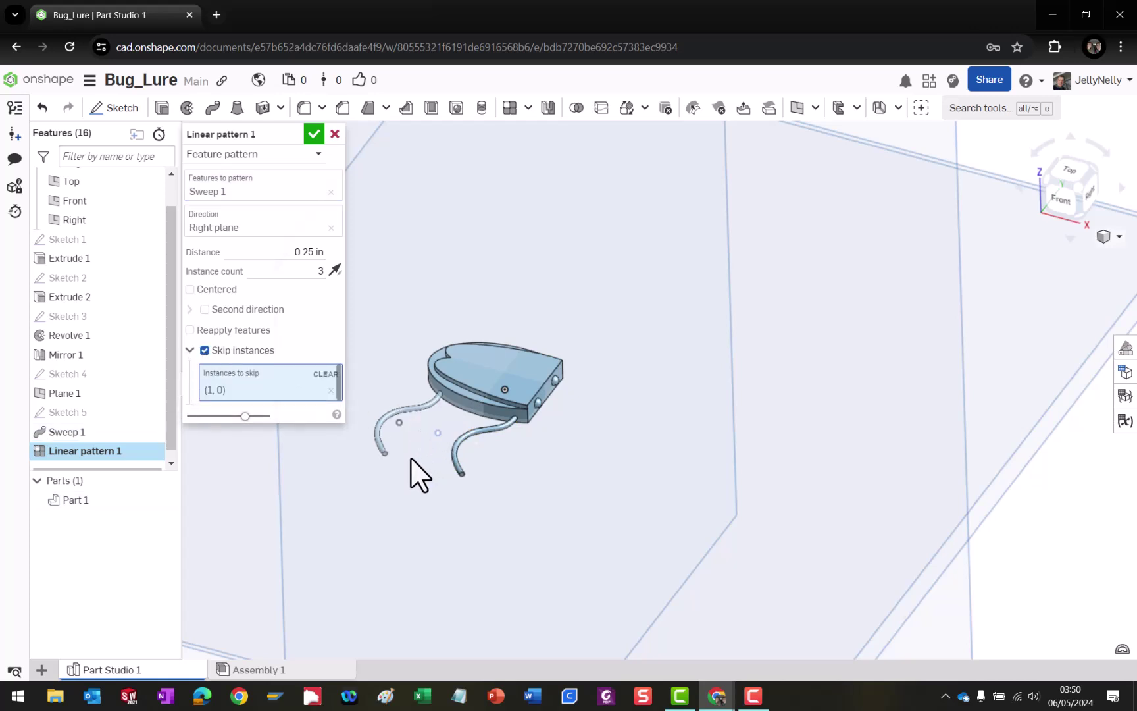
{"action": "left_click", "coordinate": [204, 350]}
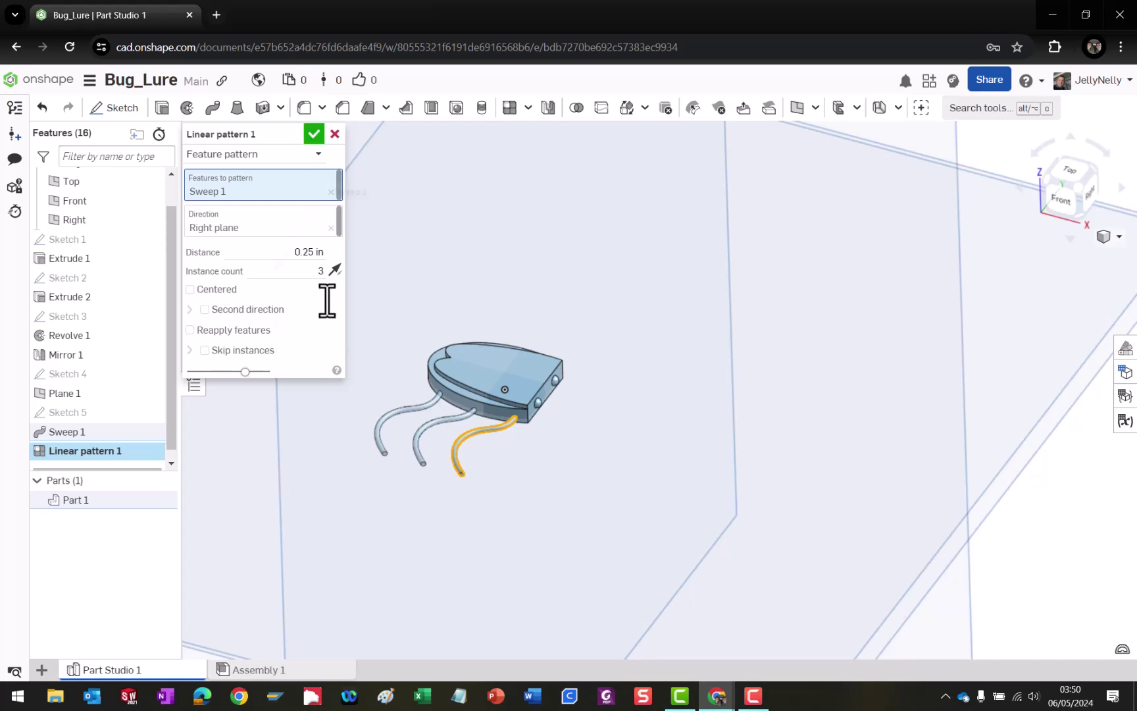
Compare the linear pattern's opposite direction, keep the legs running along the body, and accept the pattern.
{"action": "left_click", "coordinate": [332, 271]}
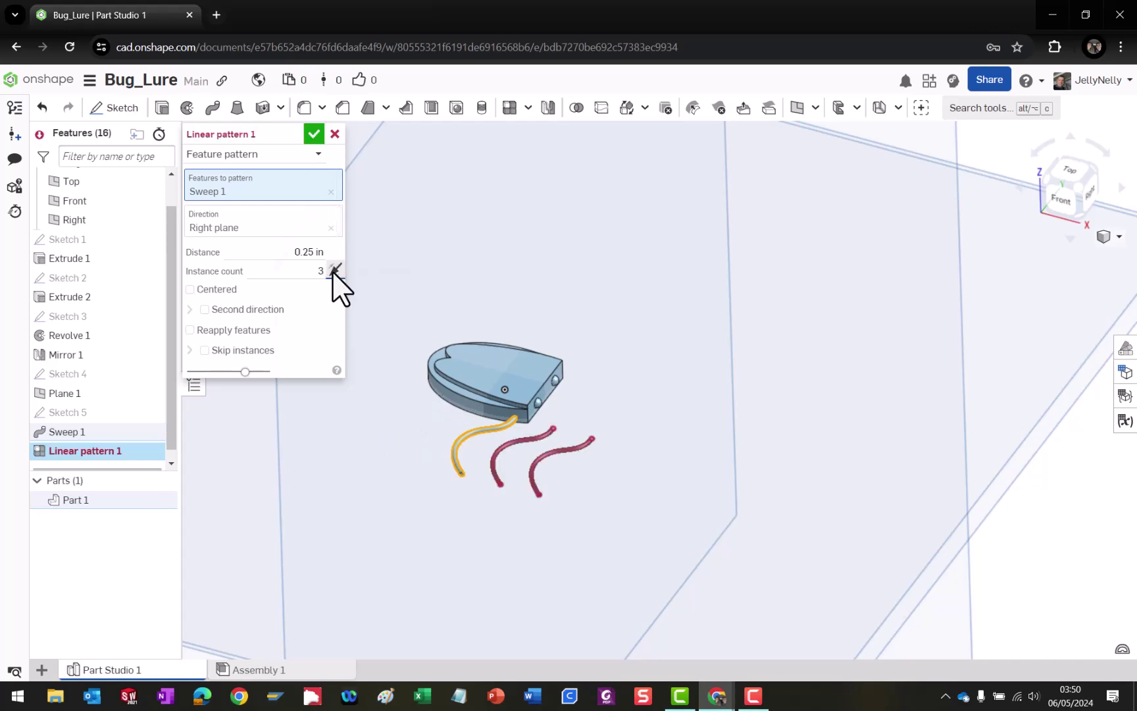
{"action": "left_click", "coordinate": [333, 271]}
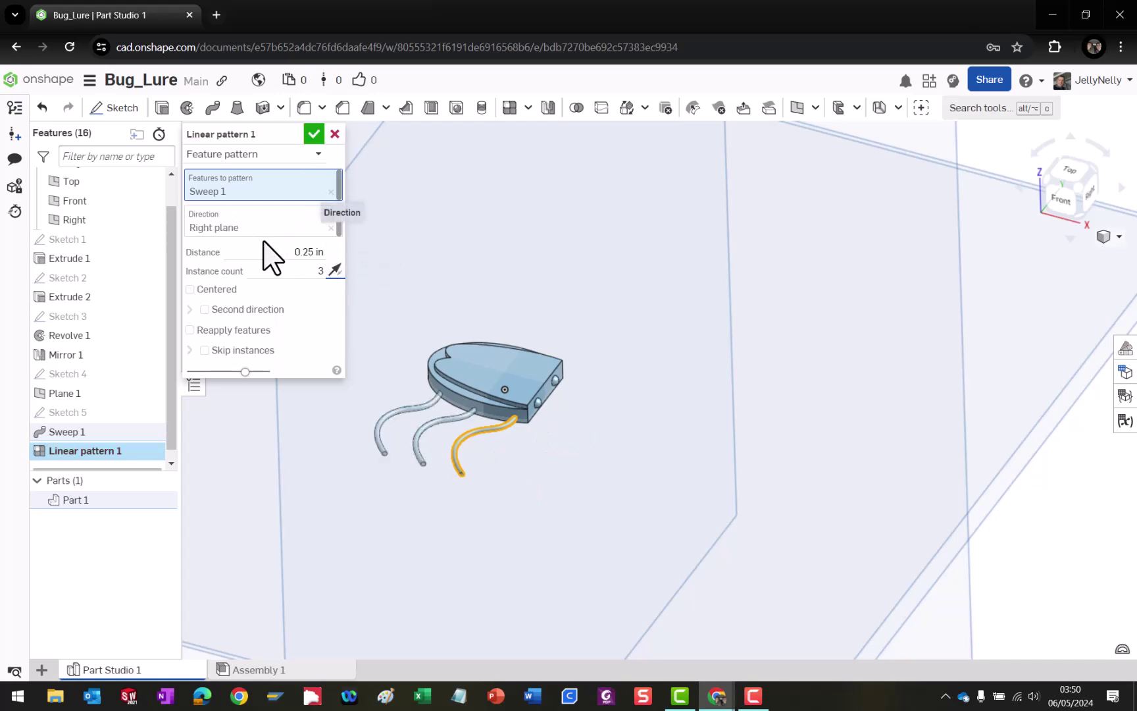
{"action": "left_click", "coordinate": [333, 271]}
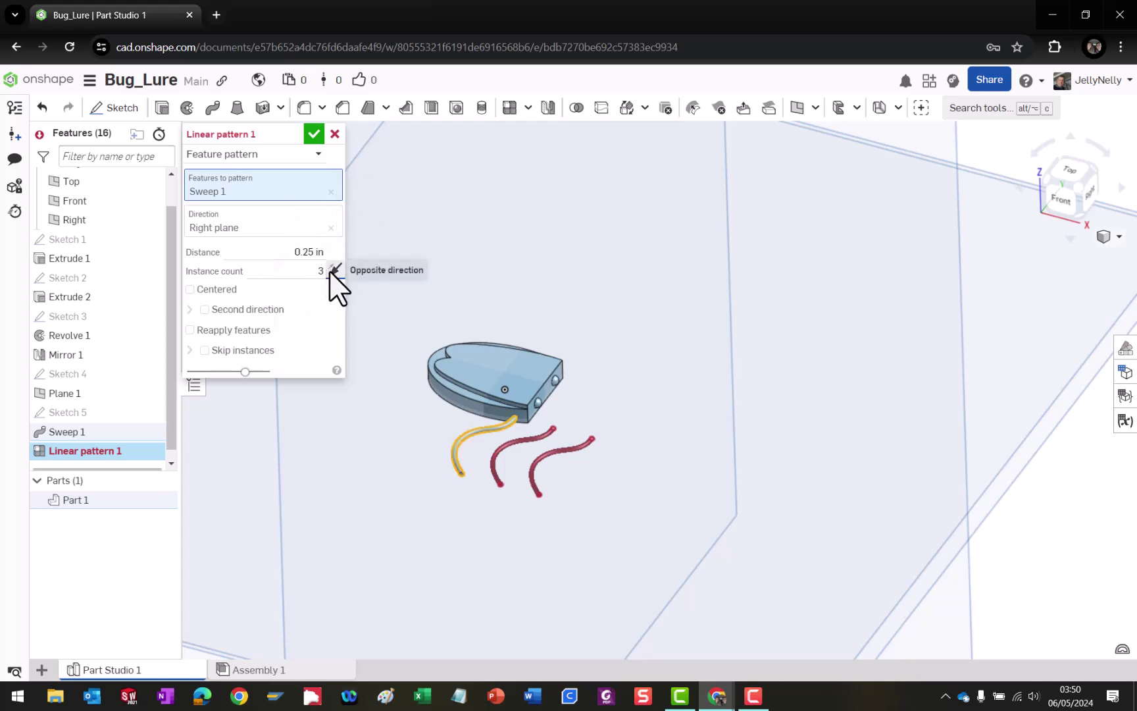
{"action": "left_click", "coordinate": [332, 268]}
{"action": "left_click", "coordinate": [314, 140]}
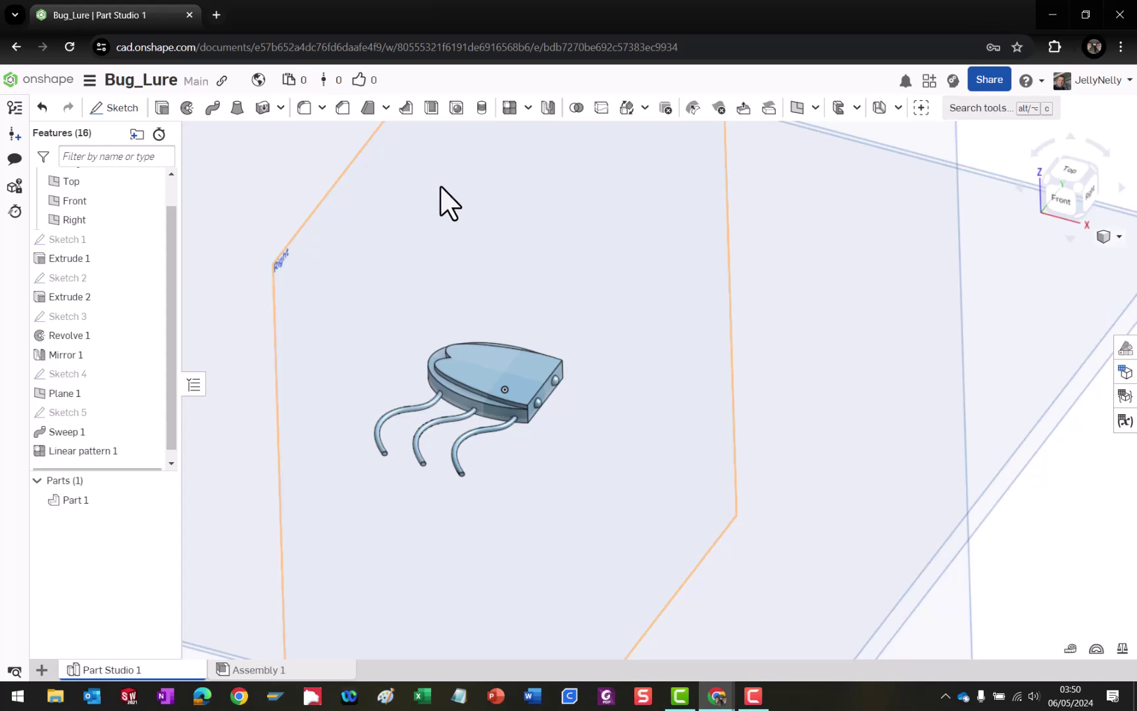
Set up a Feature mirror of Linear pattern 1 about the Front plane.
{"action": "left_click", "coordinate": [546, 108]}
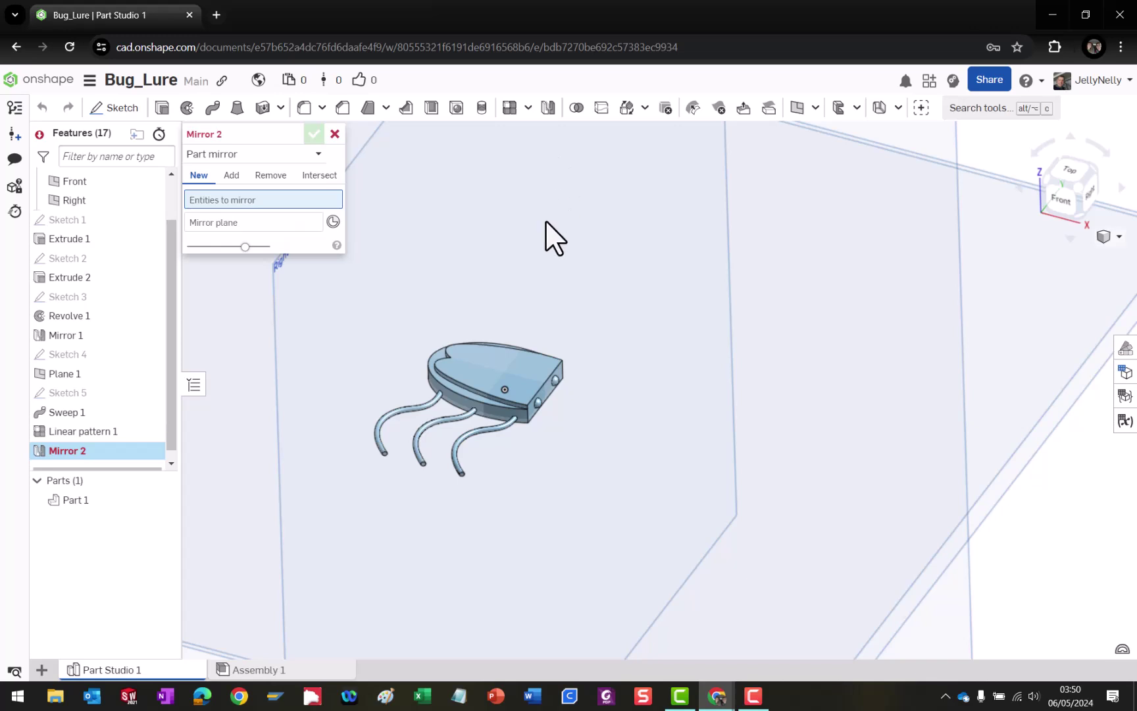
{"action": "left_click", "coordinate": [317, 155]}
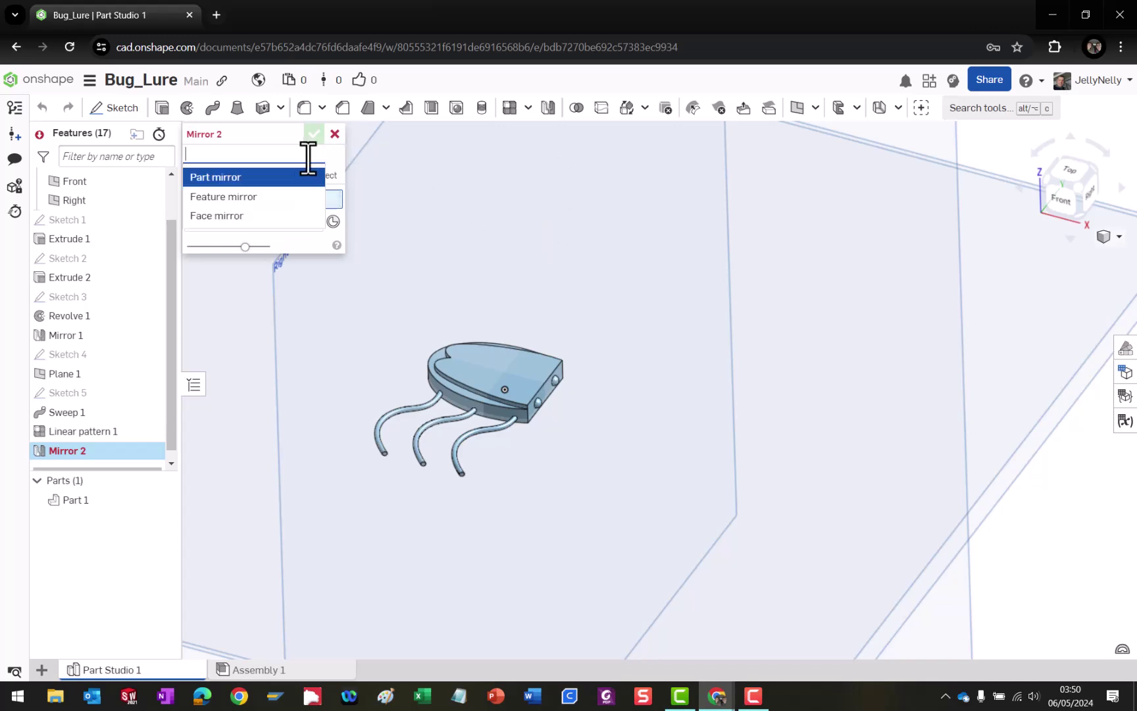
{"action": "left_click", "coordinate": [245, 197]}
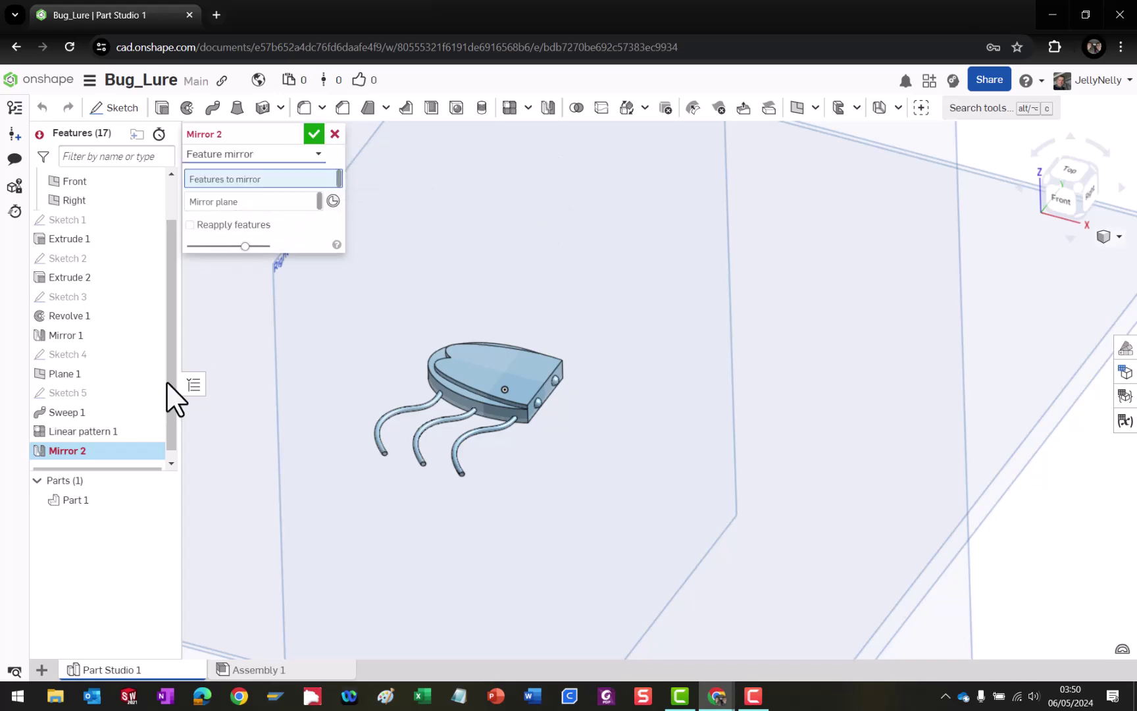
{"action": "left_click", "coordinate": [73, 432]}
{"action": "left_click", "coordinate": [227, 215]}
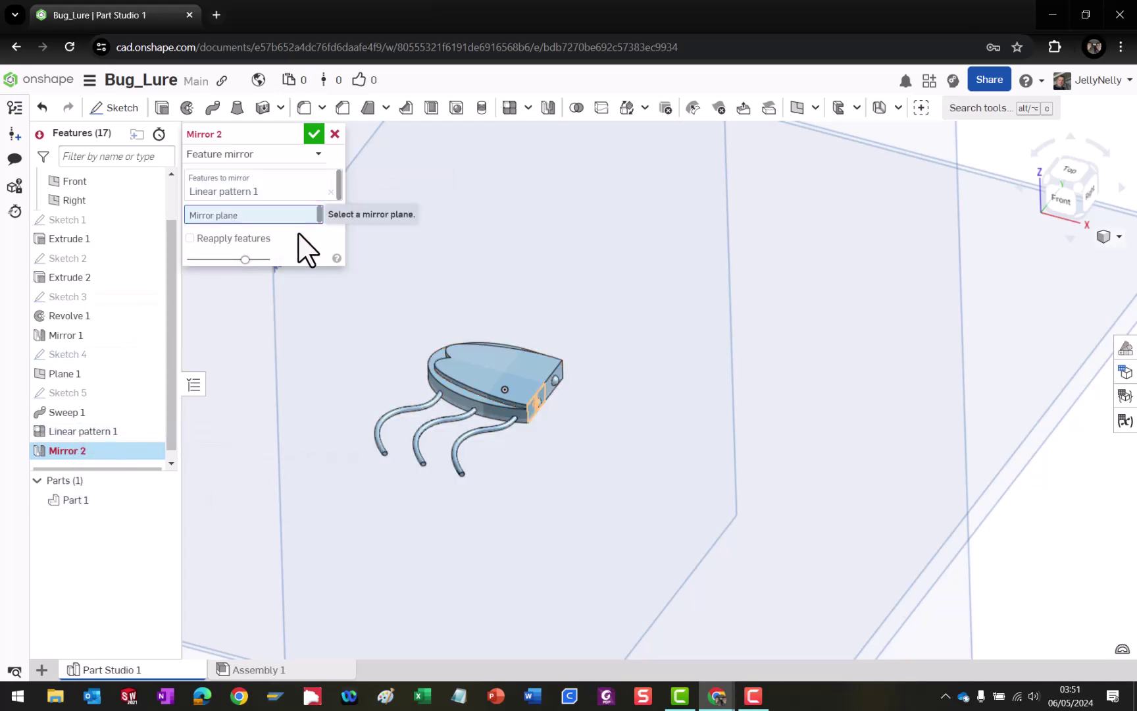
{"action": "scroll", "coordinate": [689, 287], "scroll_direction": "down", "scroll_amount": 2}
{"action": "scroll", "coordinate": [690, 288], "scroll_direction": "down", "scroll_amount": 2}
{"action": "left_click", "coordinate": [783, 205]}
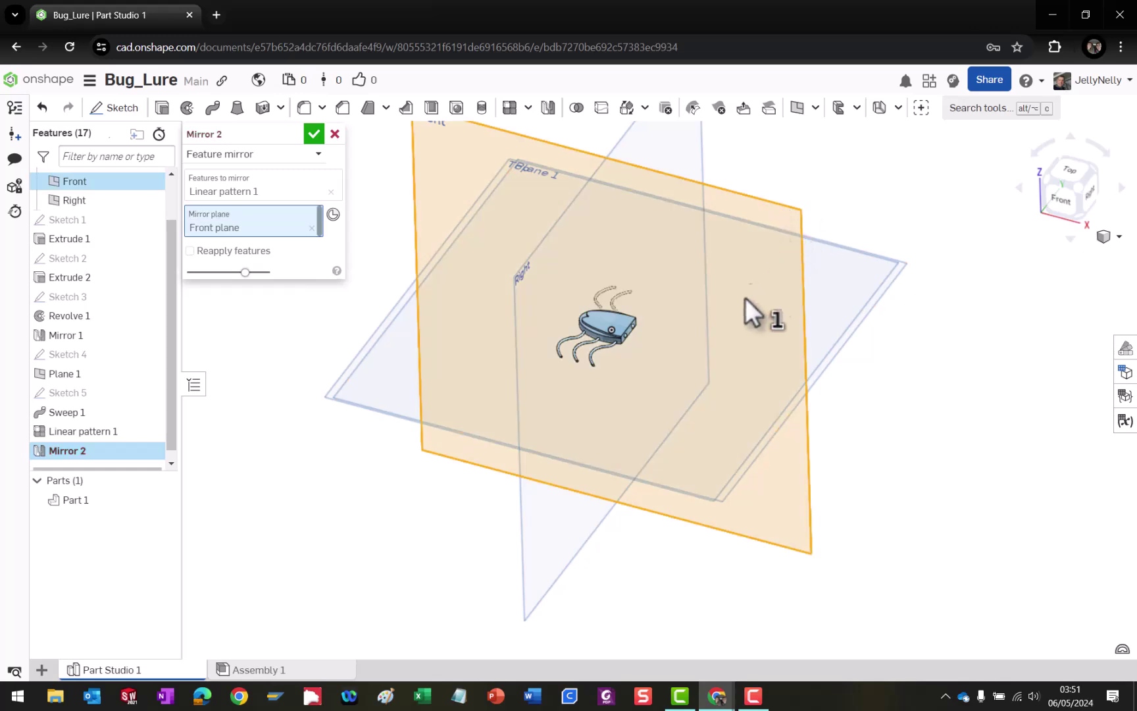
{"action": "mouse_move", "coordinate": [673, 346]}
{"action": "right_mouse_down"}
{"action": "mouse_move", "coordinate": [645, 338]}
{"action": "mouse_move", "coordinate": [615, 363]}
{"action": "mouse_move", "coordinate": [631, 388]}
{"action": "mouse_move", "coordinate": [657, 360]}
{"action": "right_mouse_up"}
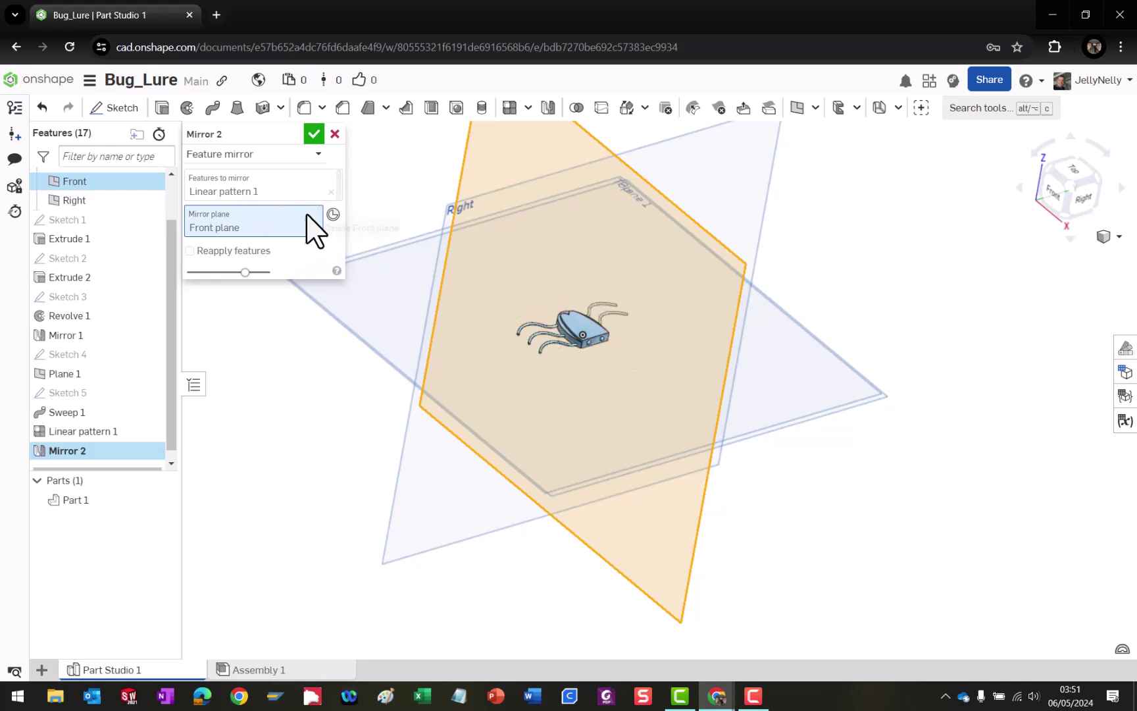
Add Sweep 1, the original leg, to the features to mirror and accept the mirror.
{"action": "left_click", "coordinate": [245, 189]}
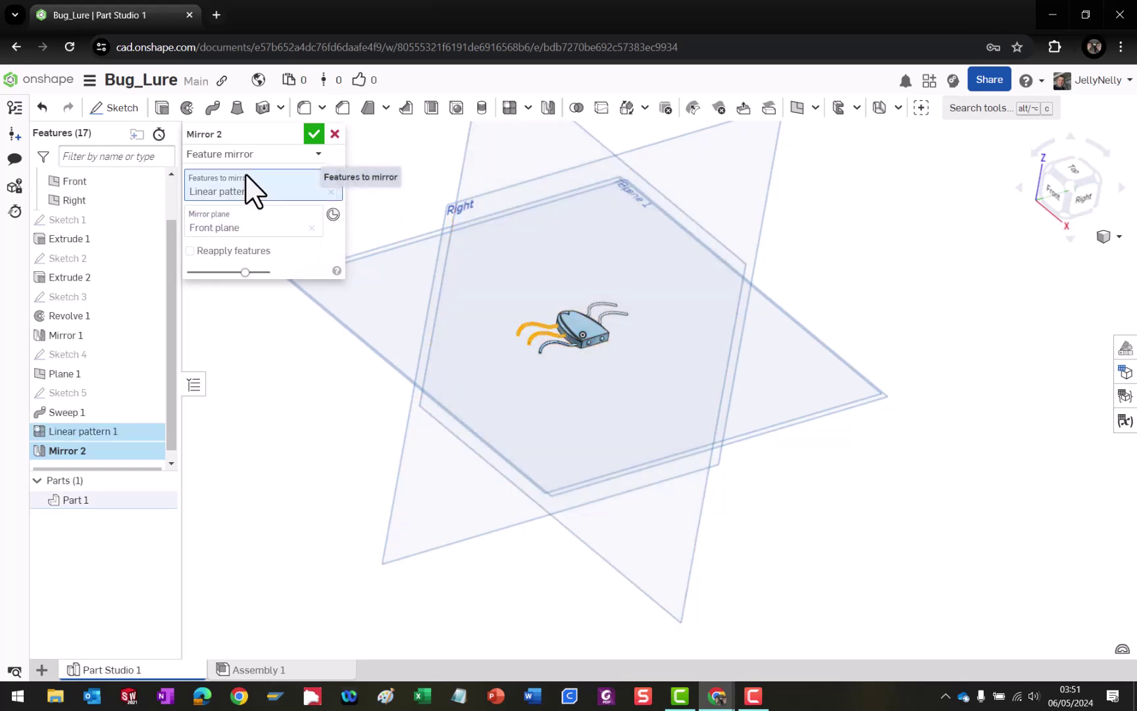
{"action": "left_click", "coordinate": [81, 408]}
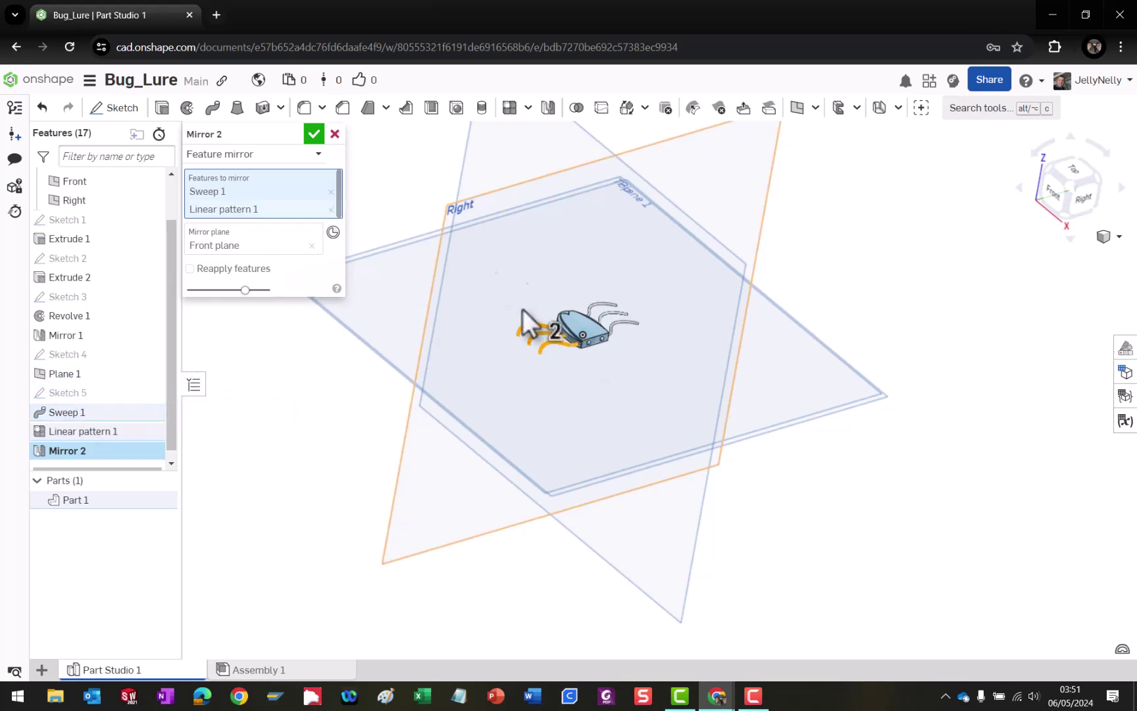
{"action": "scroll", "coordinate": [616, 330], "scroll_direction": "up", "scroll_amount": 3}
{"action": "mouse_move", "coordinate": [616, 330]}
{"action": "right_mouse_down"}
{"action": "mouse_move", "coordinate": [599, 347]}
{"action": "mouse_move", "coordinate": [526, 329]}
{"action": "mouse_move", "coordinate": [595, 318]}
{"action": "mouse_move", "coordinate": [612, 348]}
{"action": "right_mouse_up"}
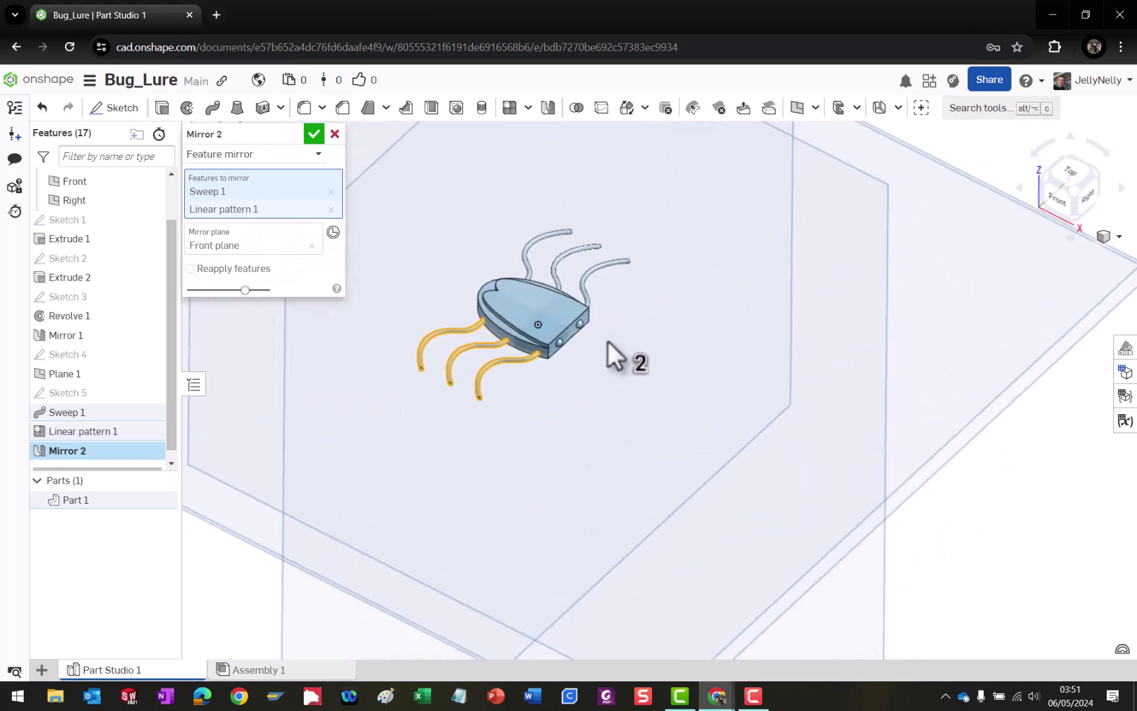
{"action": "left_click", "coordinate": [321, 136]}
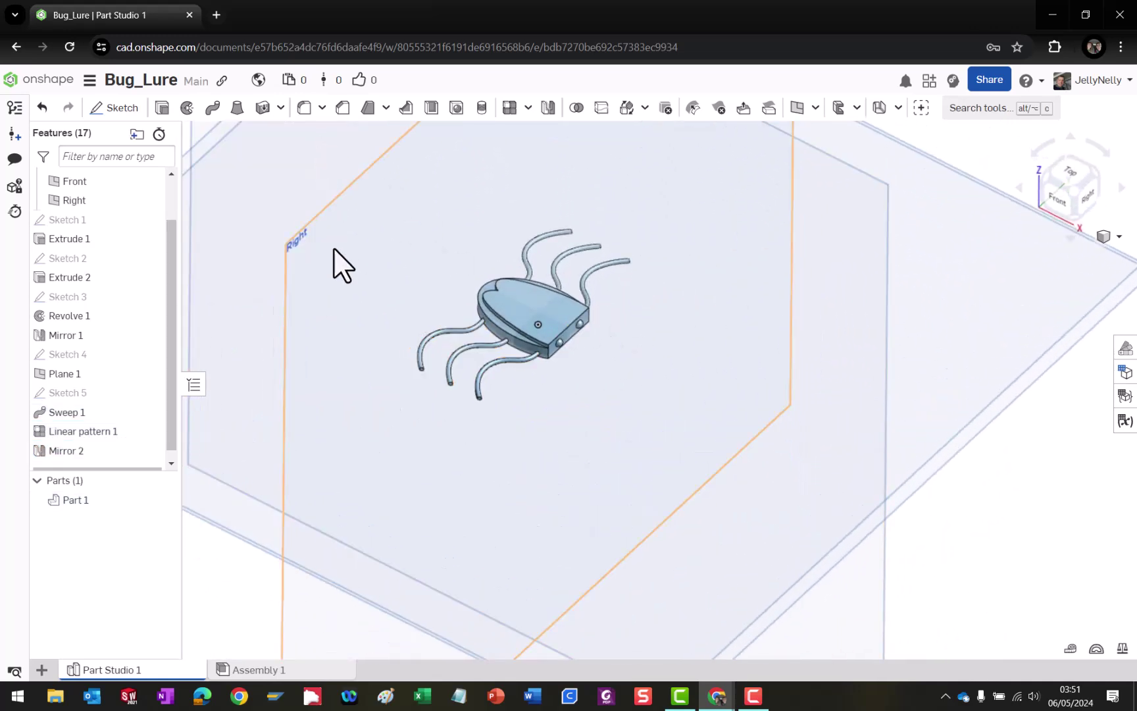
{"action": "right_click_drag", "start_coordinate": [548, 446], "coordinate": [586, 370]}
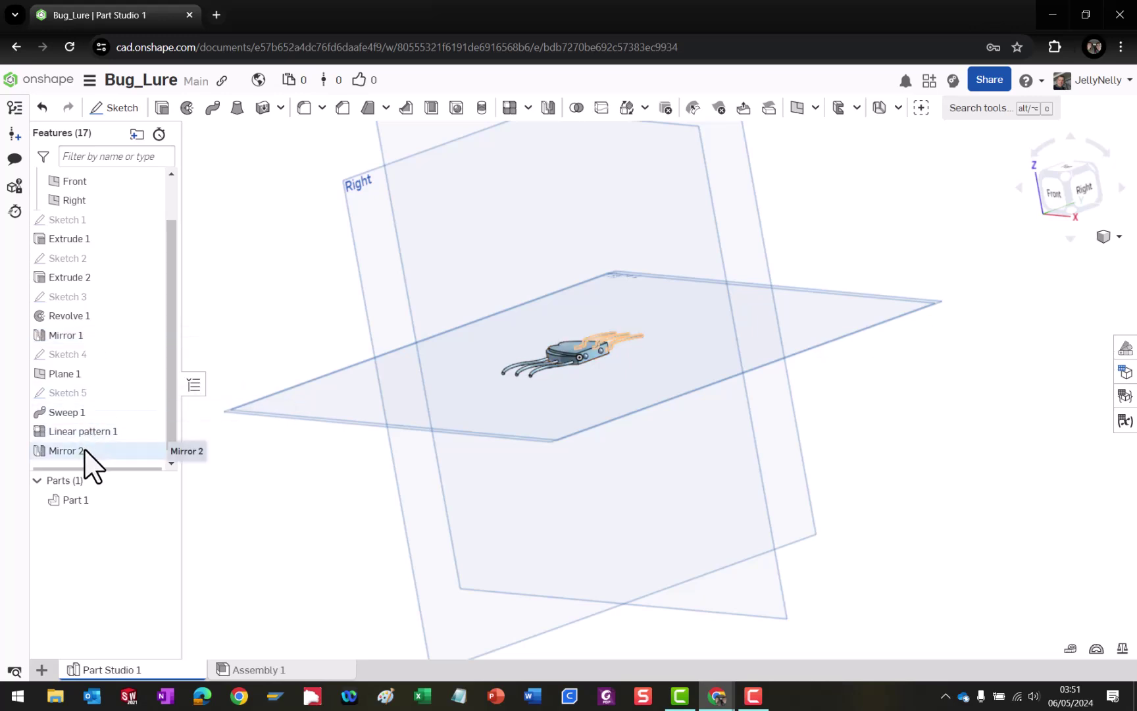
{"action": "right_click_drag", "start_coordinate": [540, 460], "coordinate": [578, 369]}
{"action": "scroll", "coordinate": [577, 373], "scroll_direction": "up", "scroll_amount": 4}
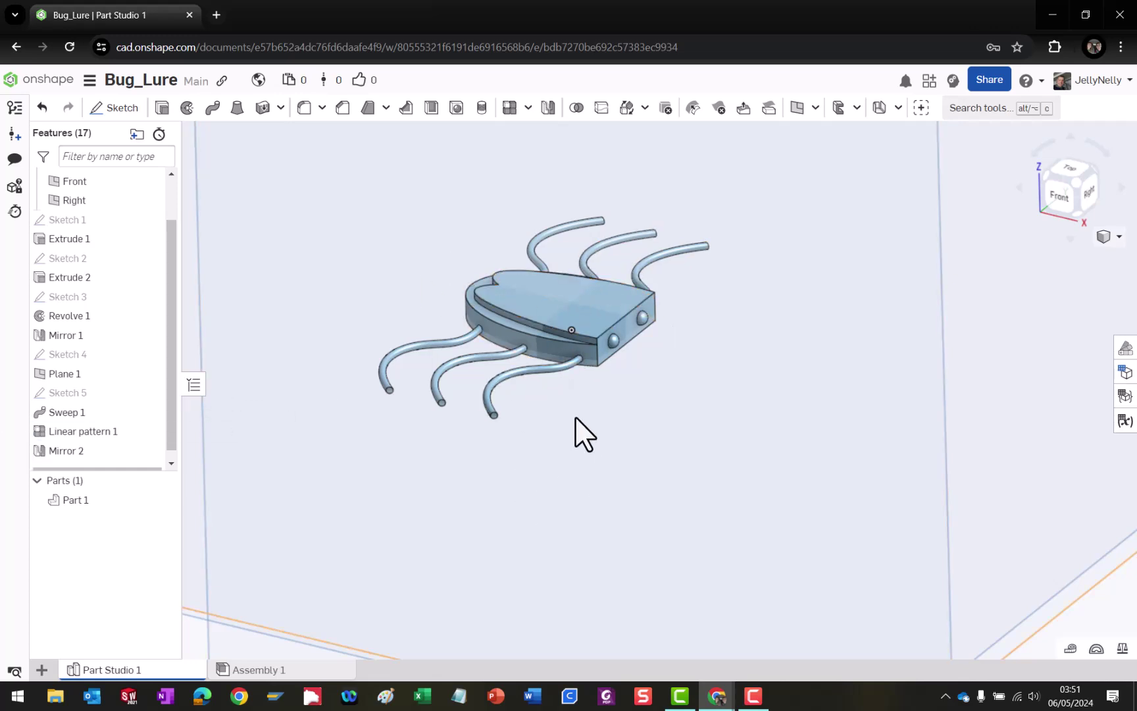
{"action": "scroll", "coordinate": [581, 419], "scroll_direction": "down", "scroll_amount": 3}
{"action": "scroll", "coordinate": [582, 418], "scroll_direction": "down", "scroll_amount": 2}
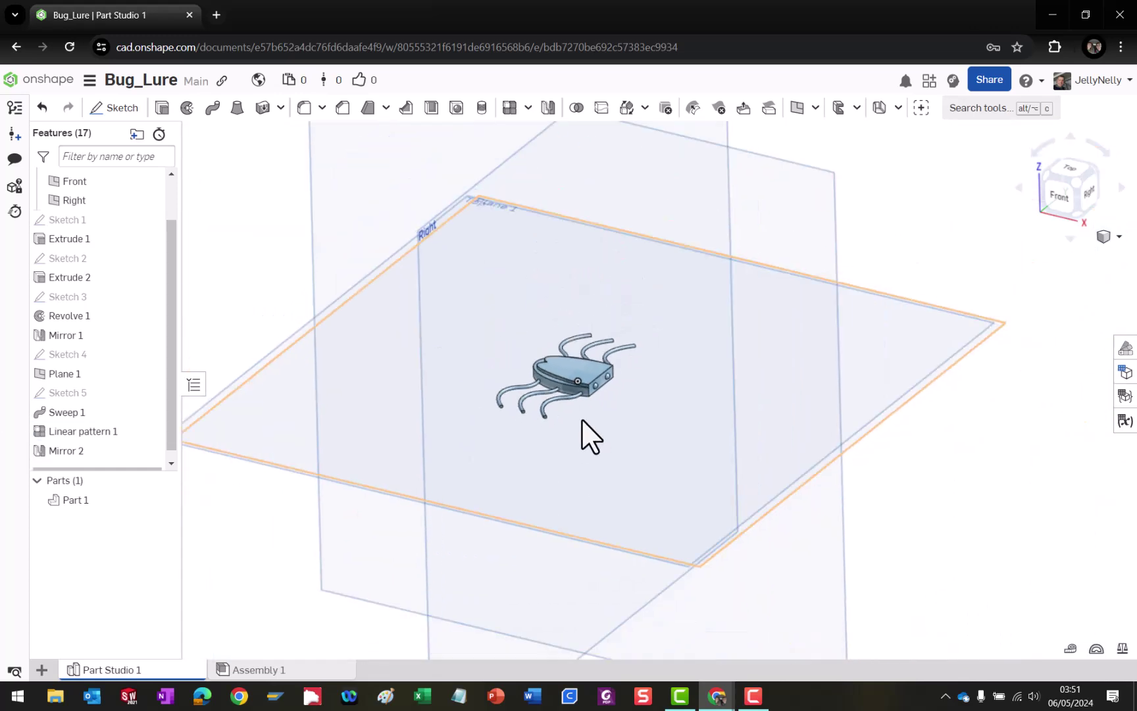